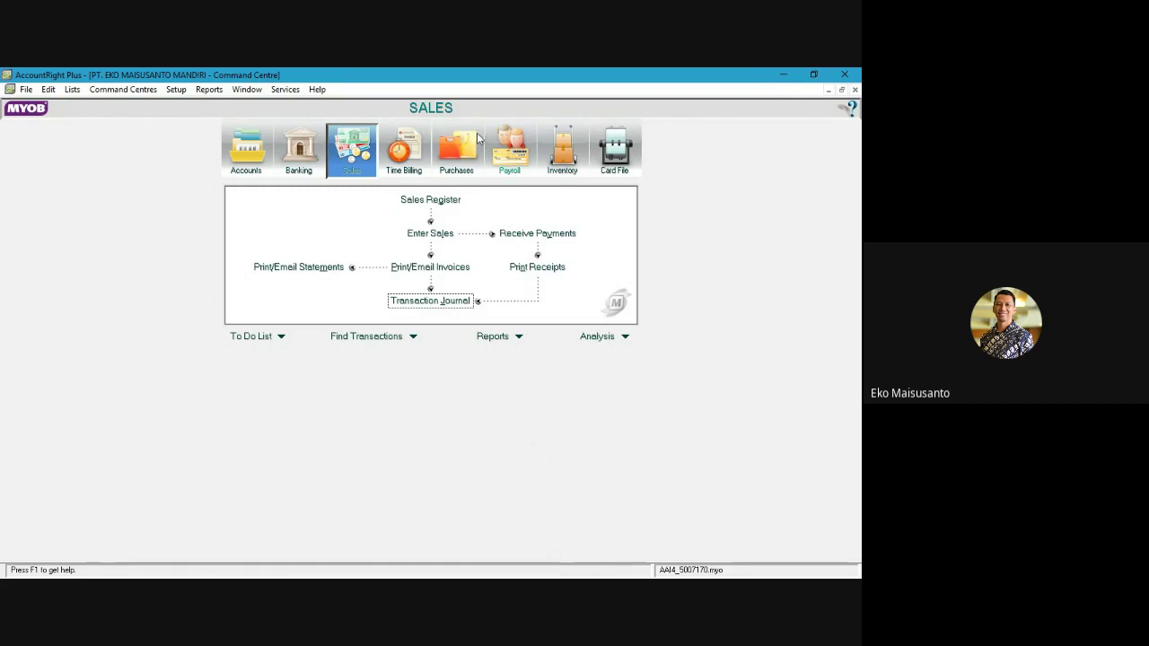
# Step: Start a new Spend Money transaction in Banking and set Bank BRI as the account to pay from
pyautogui.click(292, 157)
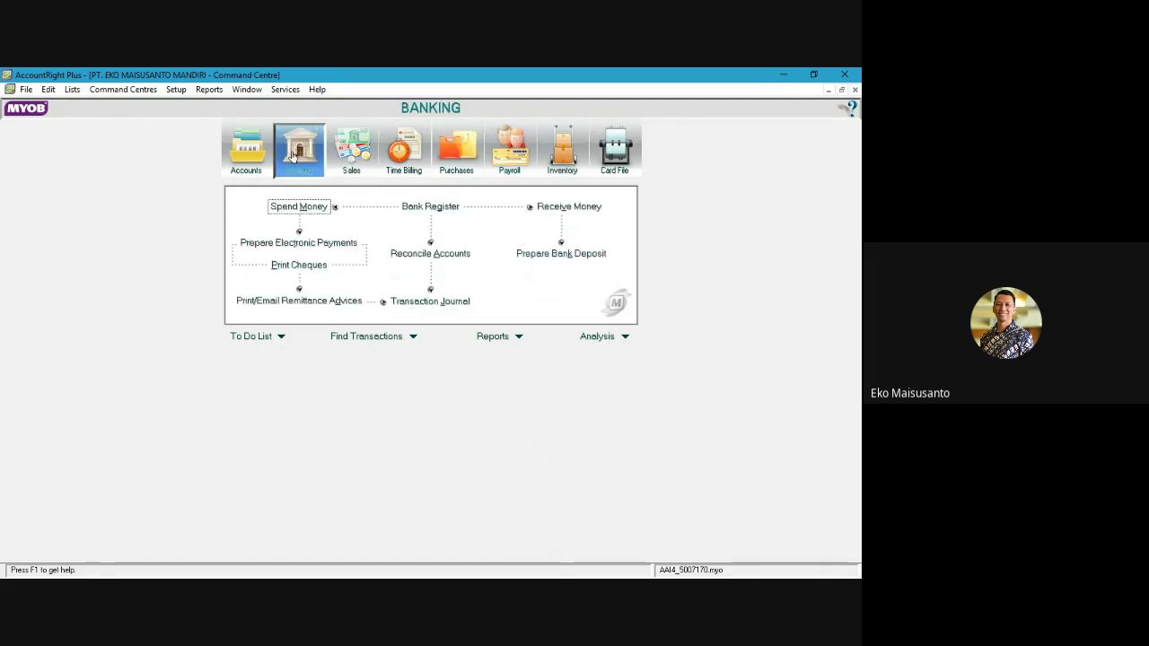
pyautogui.click(296, 208)
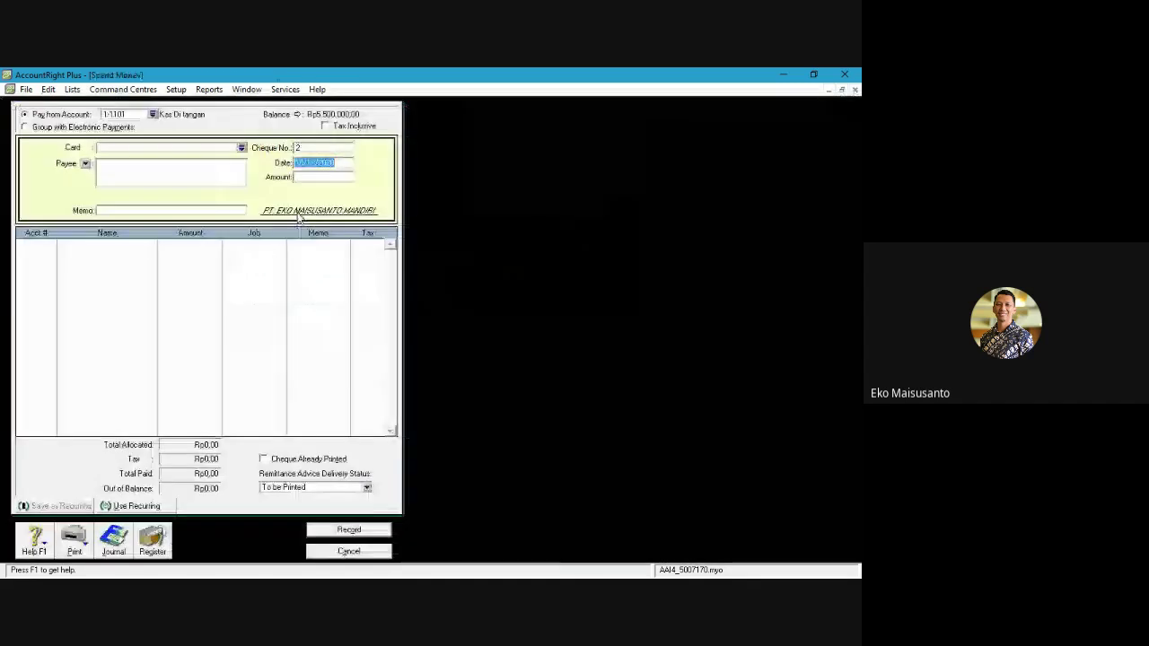
pyautogui.click(153, 116)
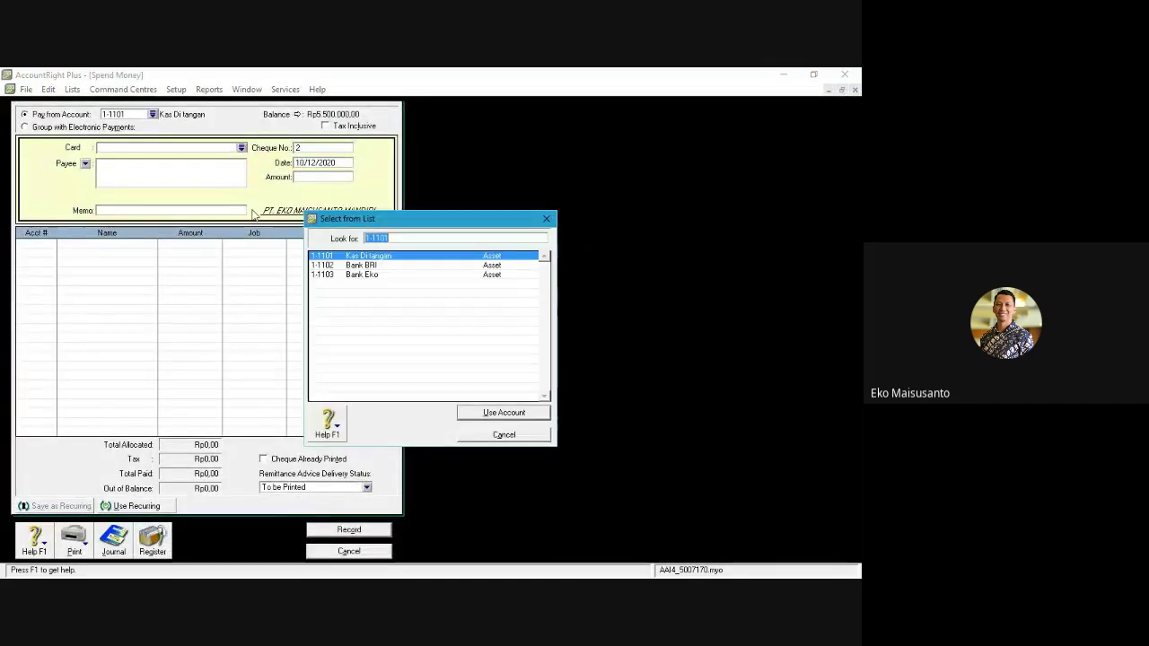
pyautogui.press('Down')
pyautogui.click(470, 412)
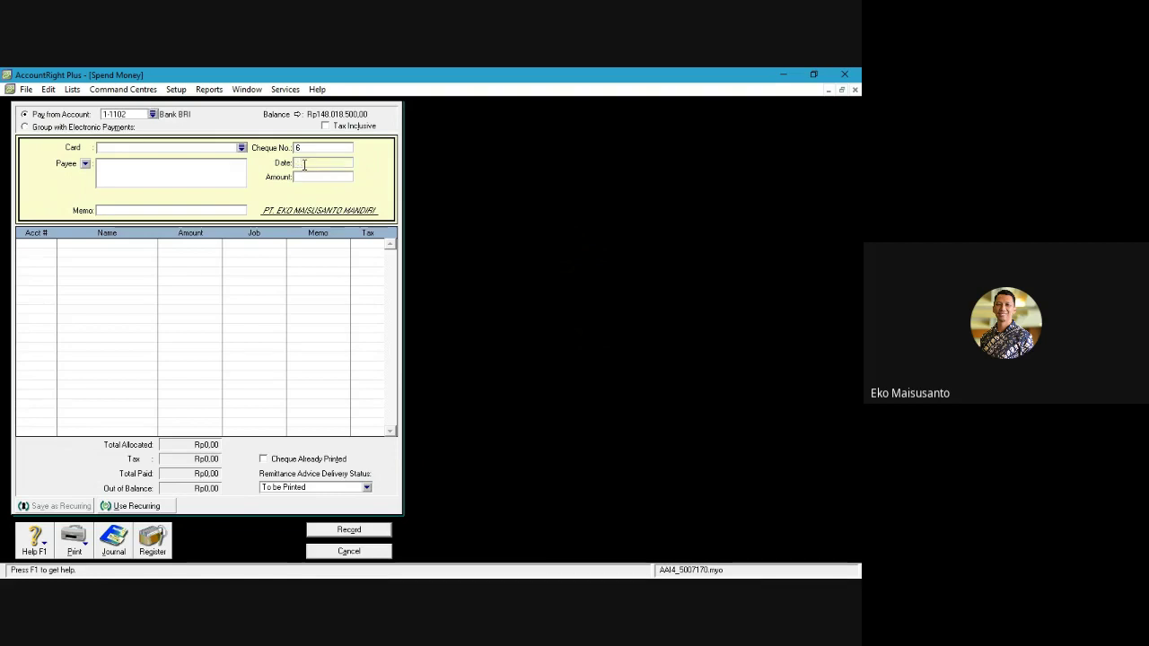
# Step: Fill in the payment with date 25/12/2020, amount Rp7.000.000 and memo "Penarikan untuk Kas Ditangan"
pyautogui.moveTo(304, 170); pyautogui.dragTo(285, 169)
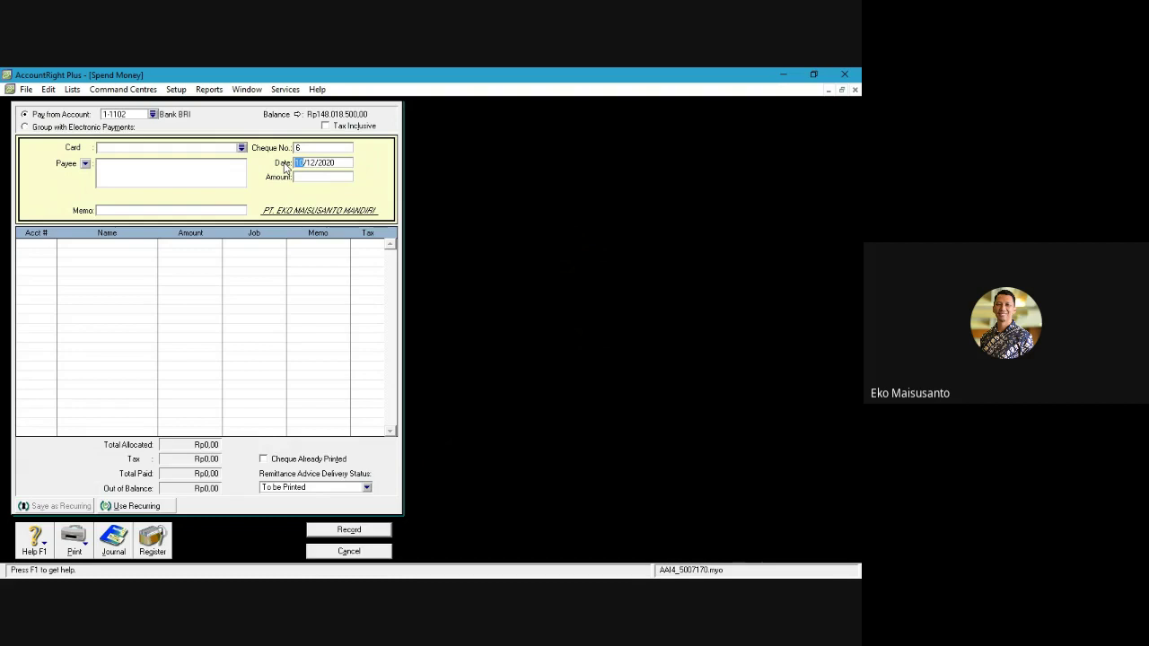
pyautogui.write('25')
pyautogui.press('Tab')
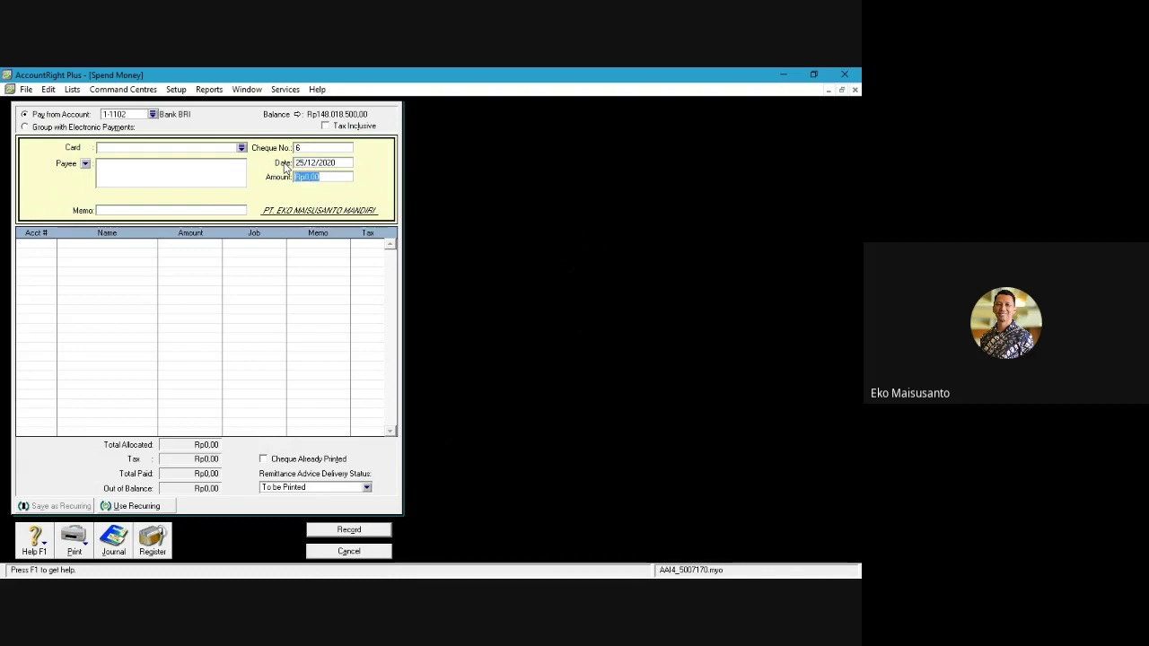
pyautogui.write('7000000')
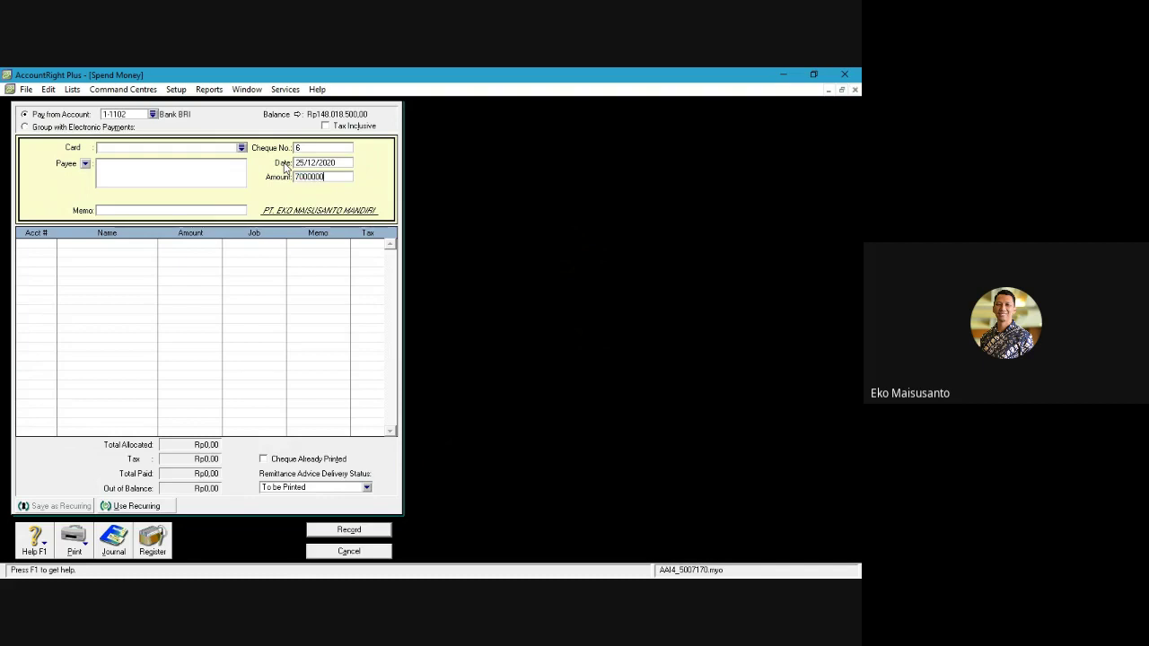
pyautogui.press('Tab')
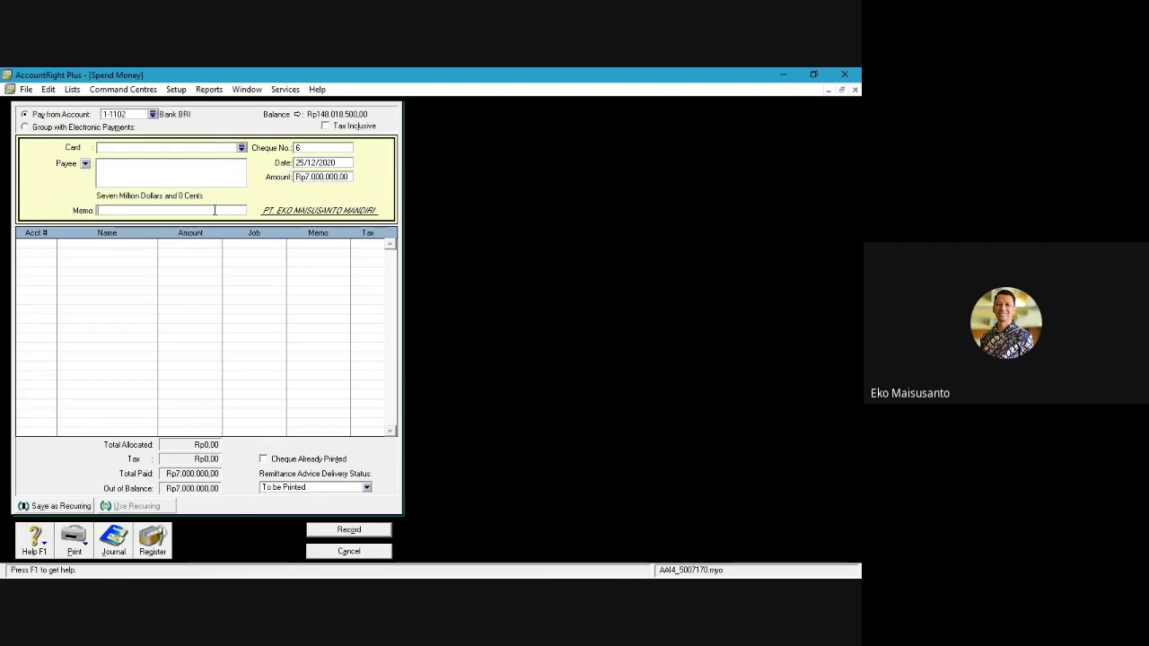
pyautogui.write('Penarikan untuk Kas Ditangan')
# Step: Allocate the full amount to the Kas Di tangan account, then record the payment and leave the form
pyautogui.click(41, 249)
pyautogui.write('1')
pyautogui.press('Return')
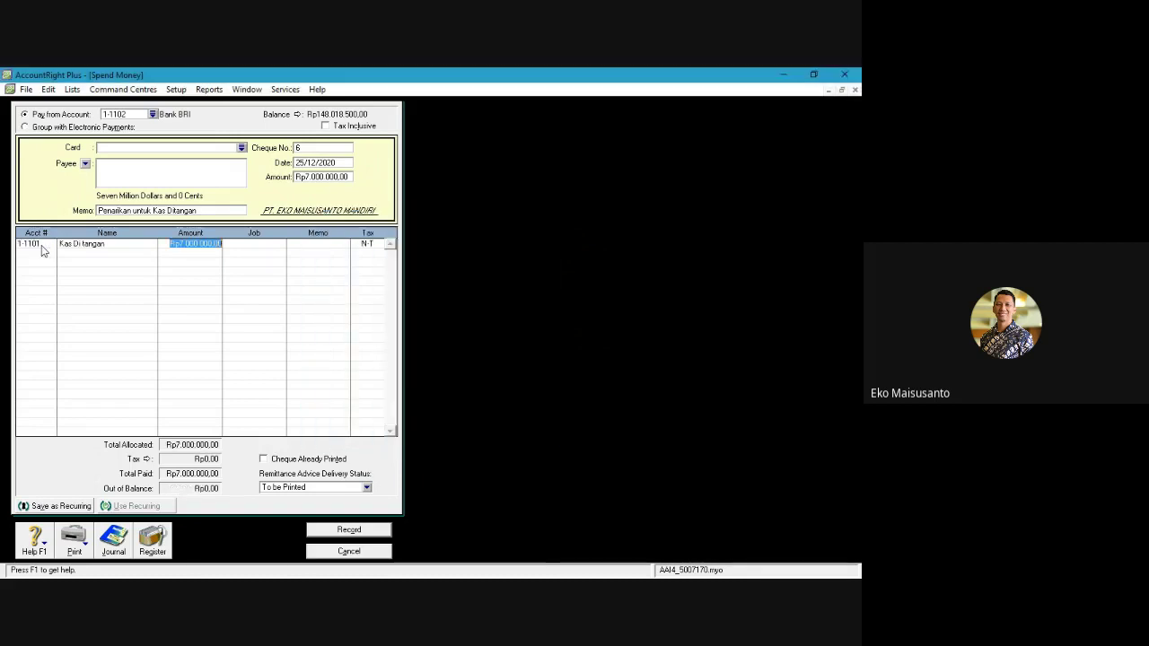
pyautogui.click(42, 251)
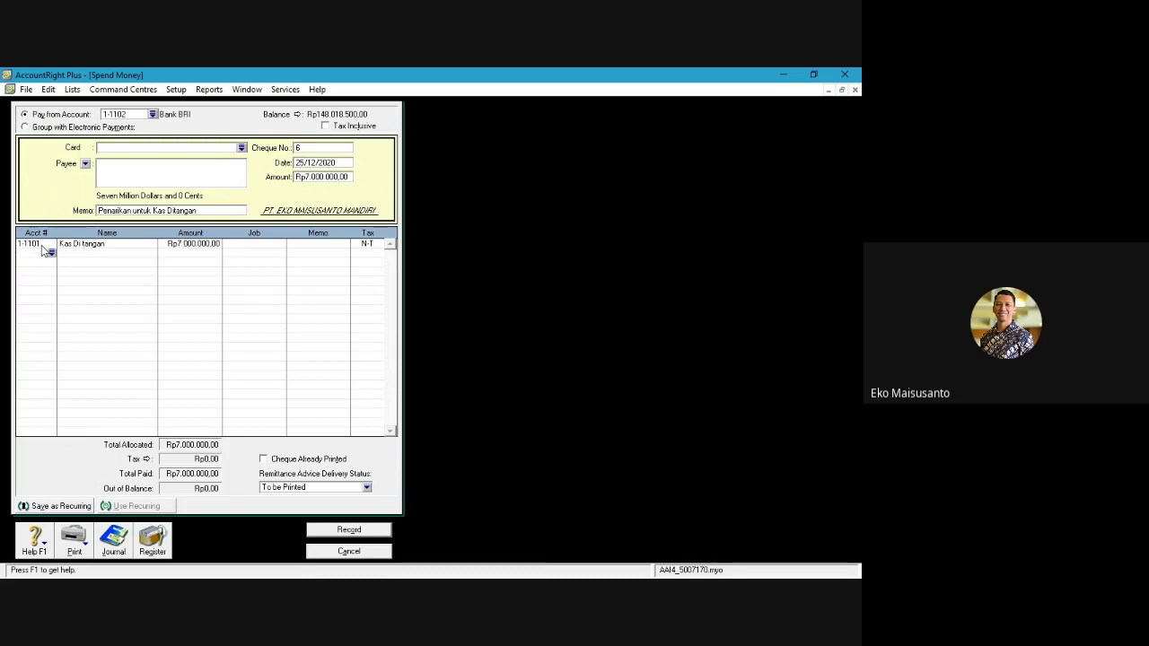
pyautogui.click(349, 530)
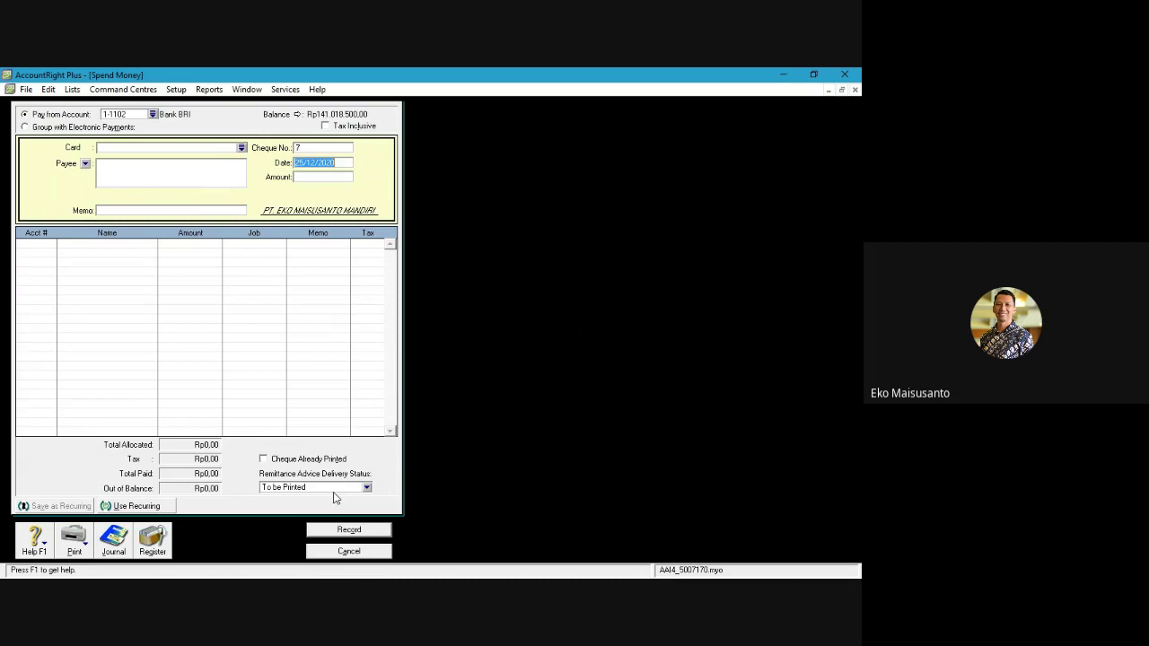
pyautogui.click(347, 552)
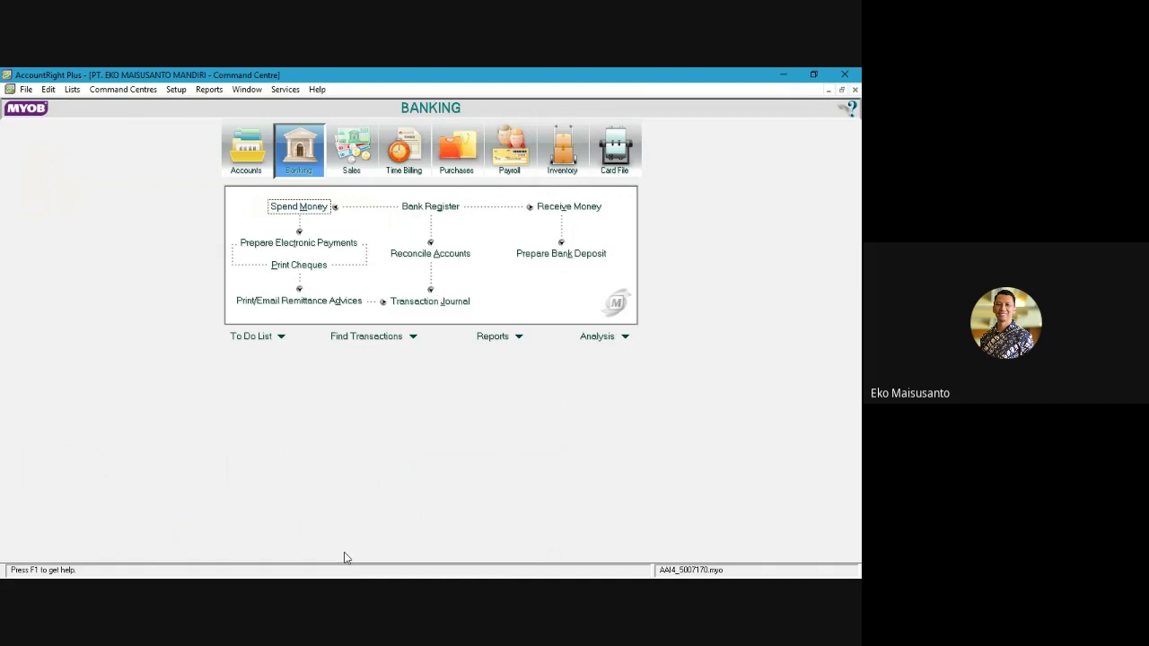
# Step: Start another Spend Money transaction paid from Bank BRI with an amount of Rp14.100.000
pyautogui.click(293, 209)
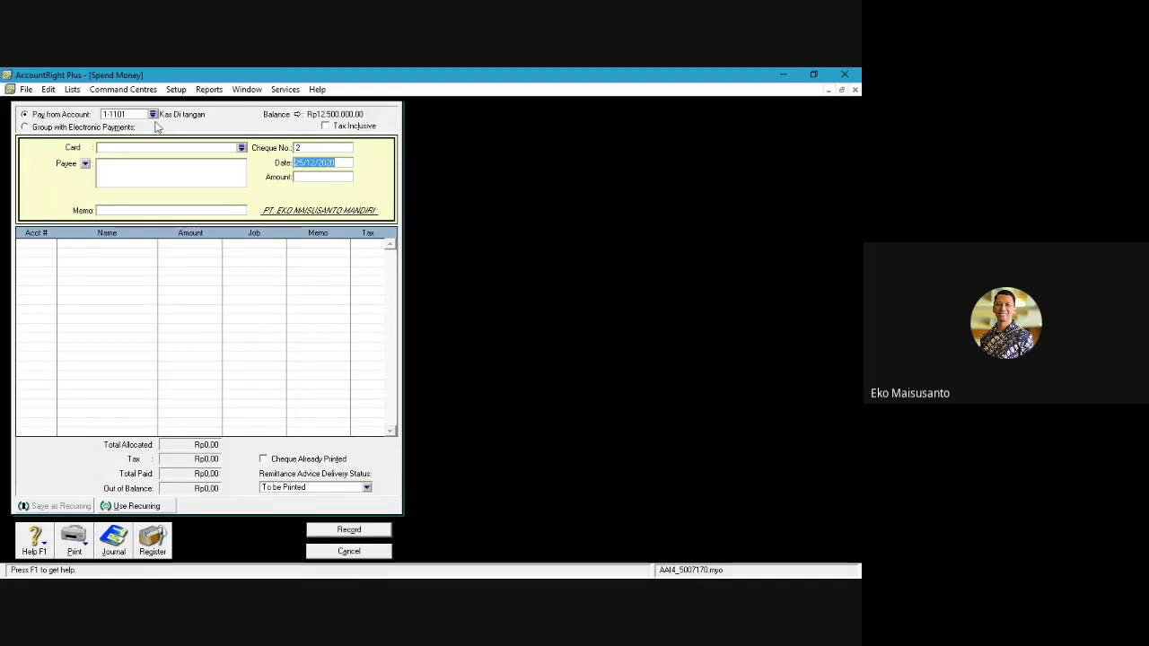
pyautogui.click(153, 114)
pyautogui.press('Down')
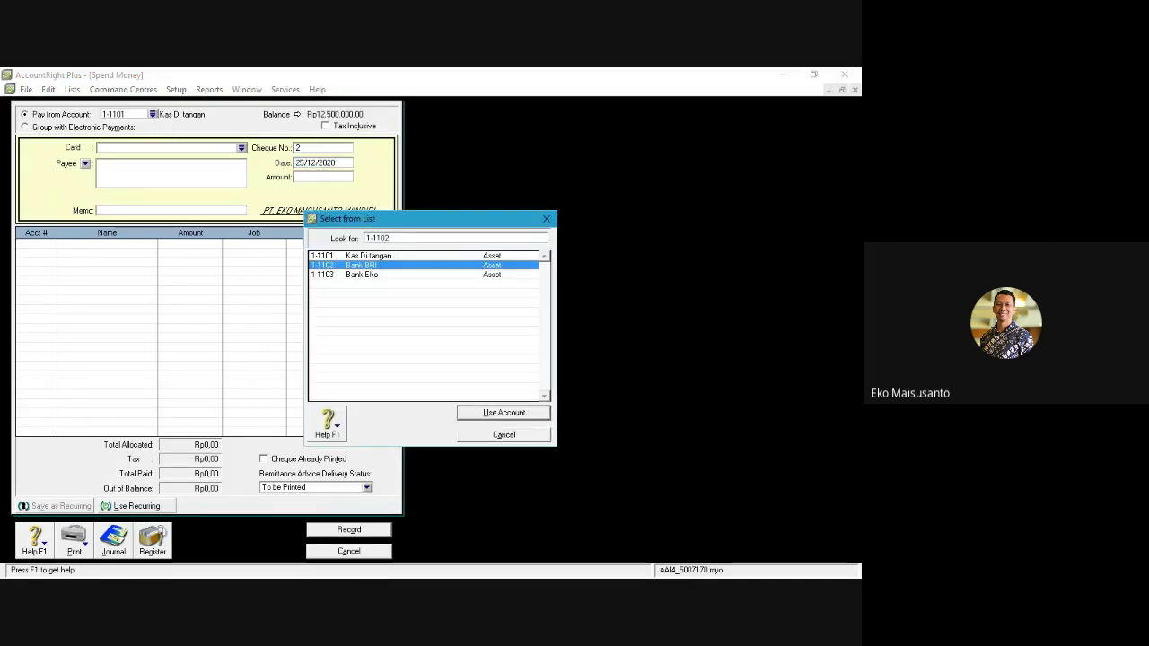
pyautogui.click(494, 415)
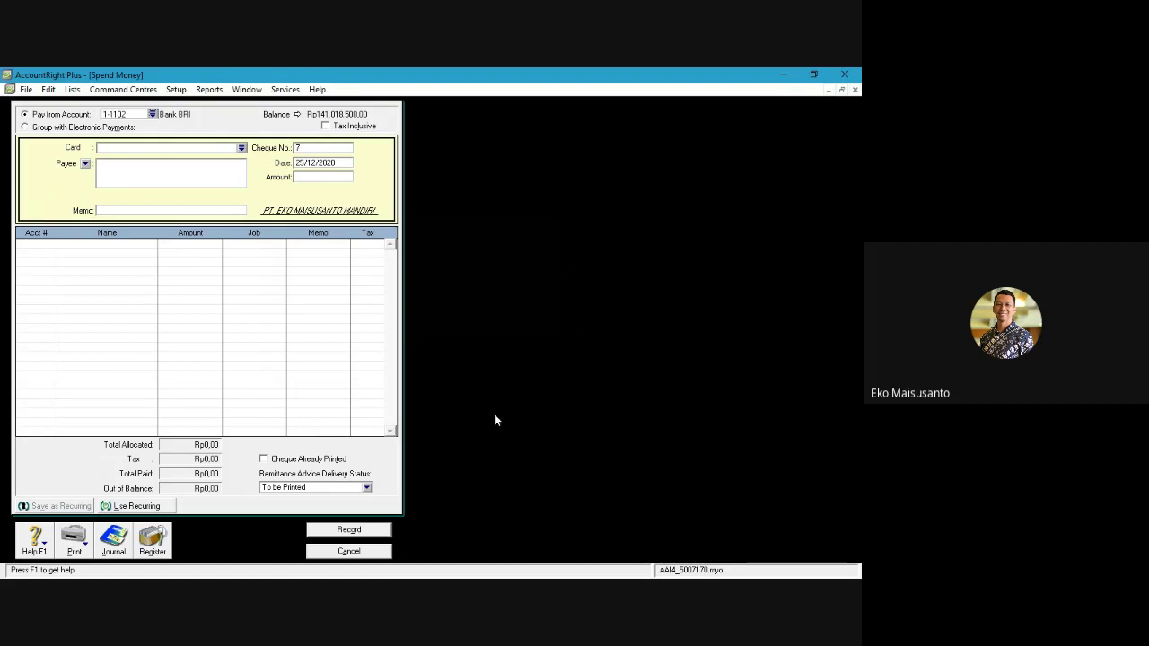
pyautogui.click(307, 177)
pyautogui.write('14.100.000')
pyautogui.press('Tab')
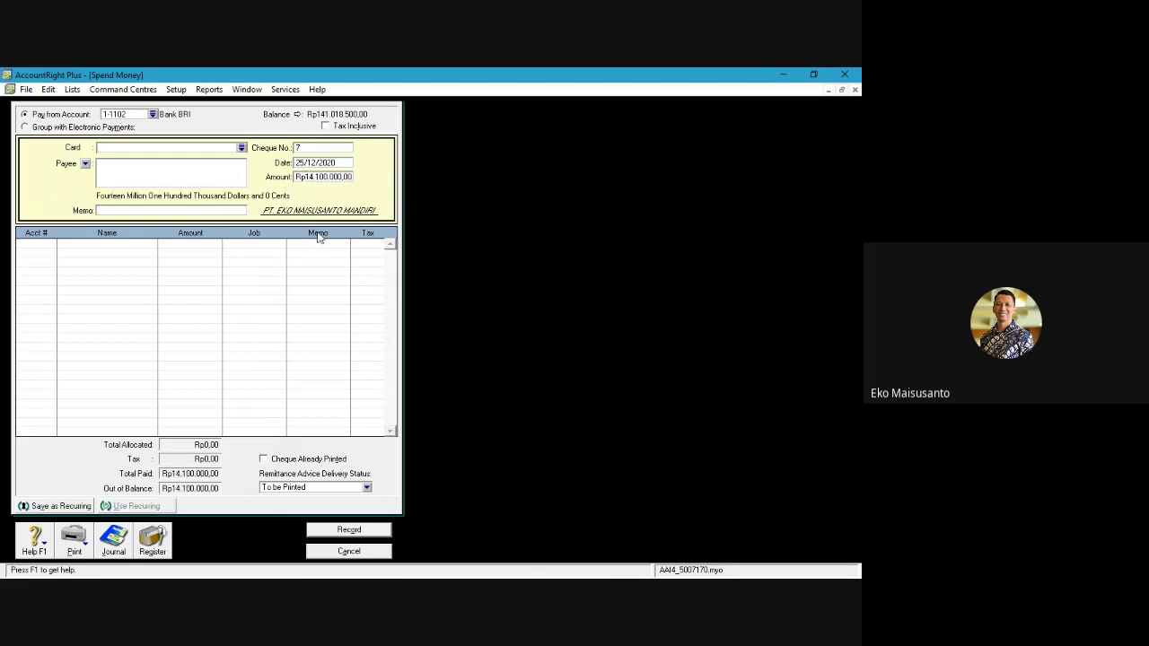
# Step: Enter the payment memo "Bayar Ongkos Reparasi Peralatan Toko"
pyautogui.write('Bayar Omgkos')
pyautogui.press('BackSpace')
pyautogui.press('BackSpace')
pyautogui.press('BackSpace')
pyautogui.press('BackSpace')
pyautogui.write('gkos Reparasi Peralatan Toko')
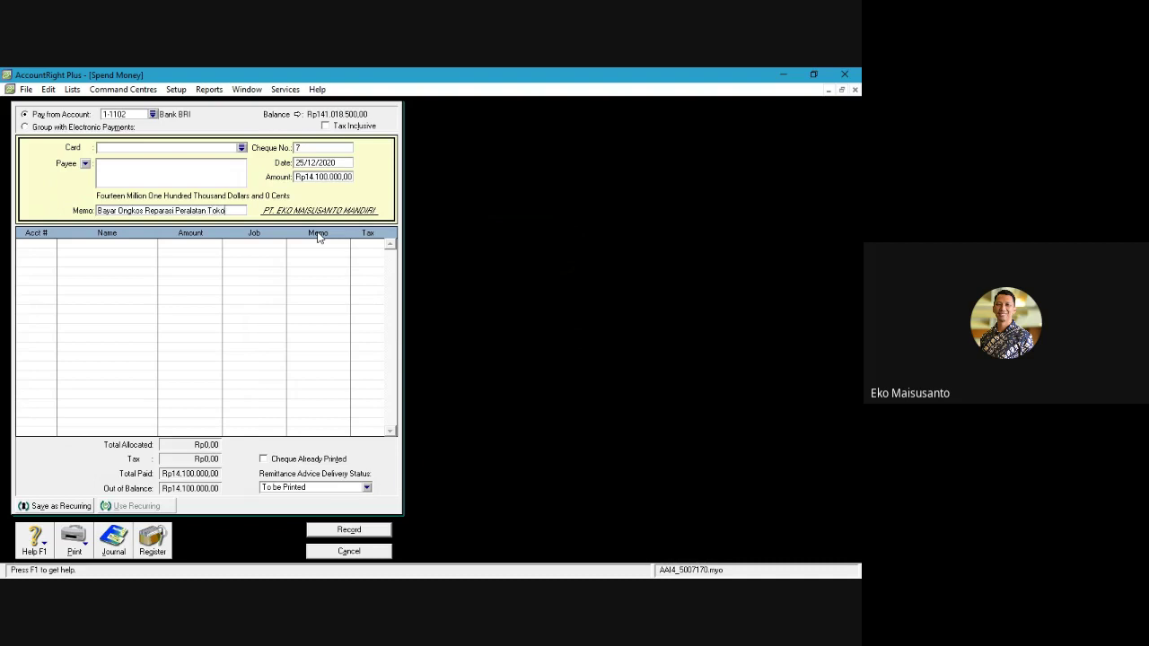
# Step: Allocate Rp15.000.000 to the expense account Beban Umum Lain lain on the first line
pyautogui.click(38, 244)
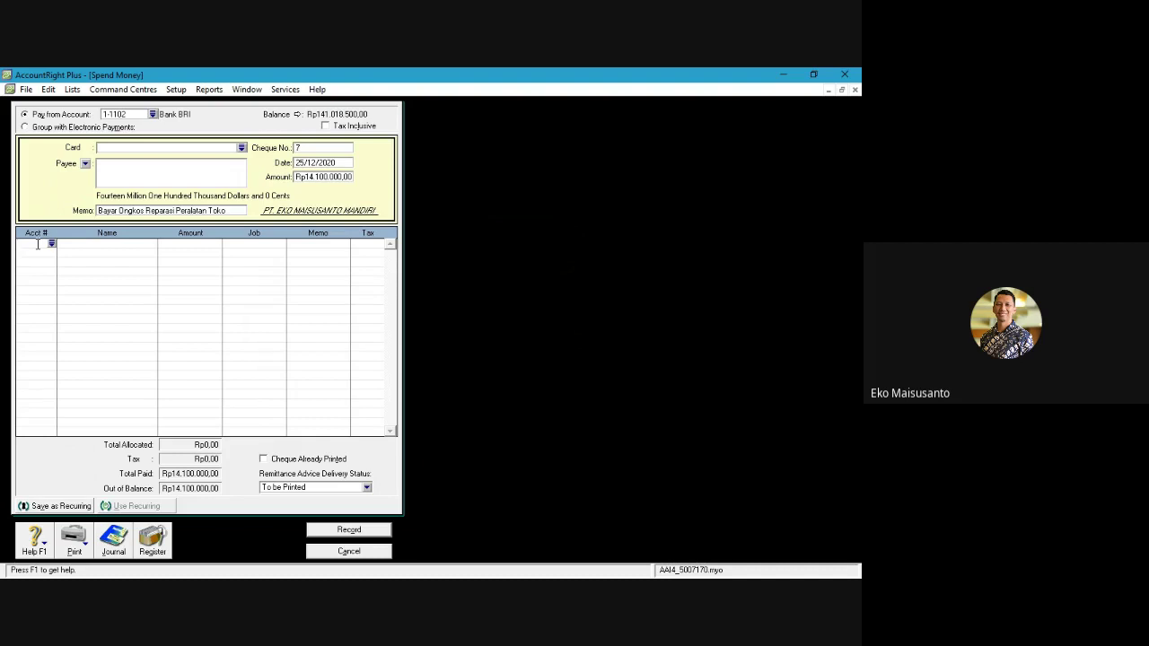
pyautogui.write('6-1003')
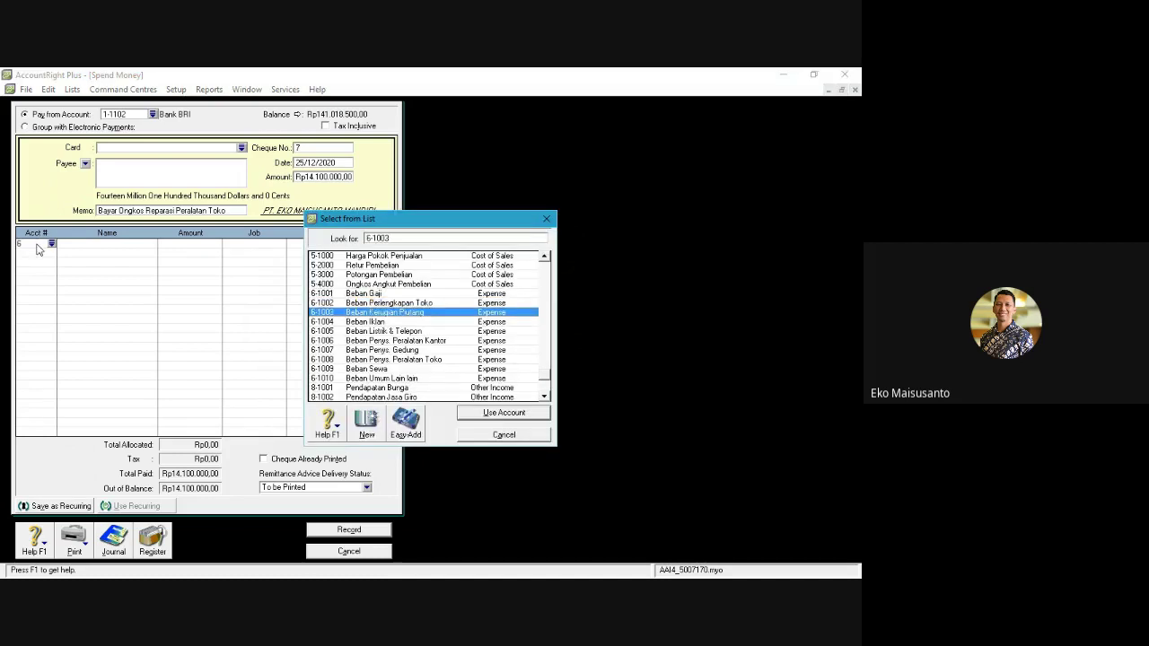
pyautogui.press('Down')
pyautogui.press('Down')
pyautogui.press('Down')
pyautogui.press('Down')
pyautogui.press('Down')
pyautogui.press('Down')
pyautogui.press('Down')
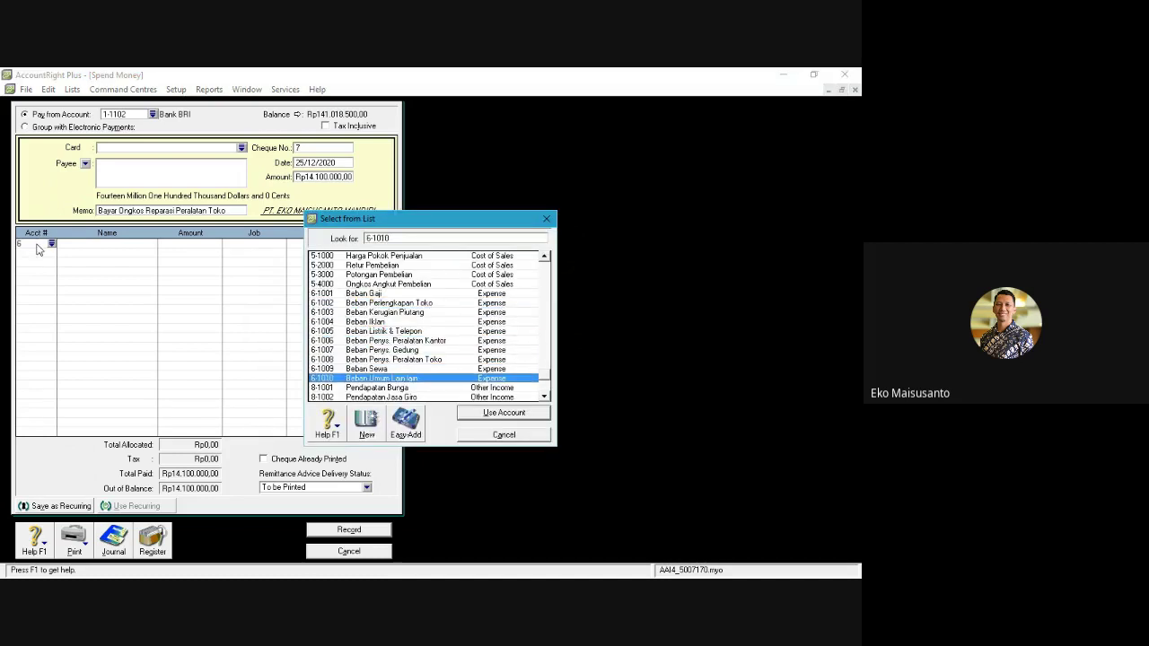
pyautogui.press('Return')
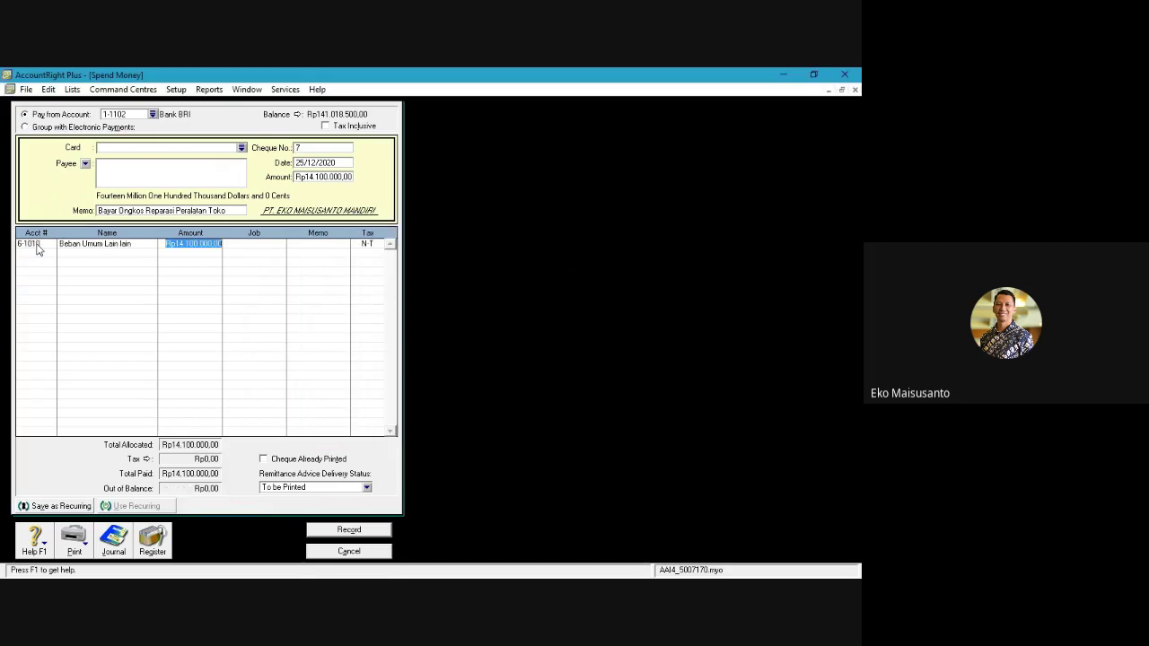
pyautogui.write('15000000')
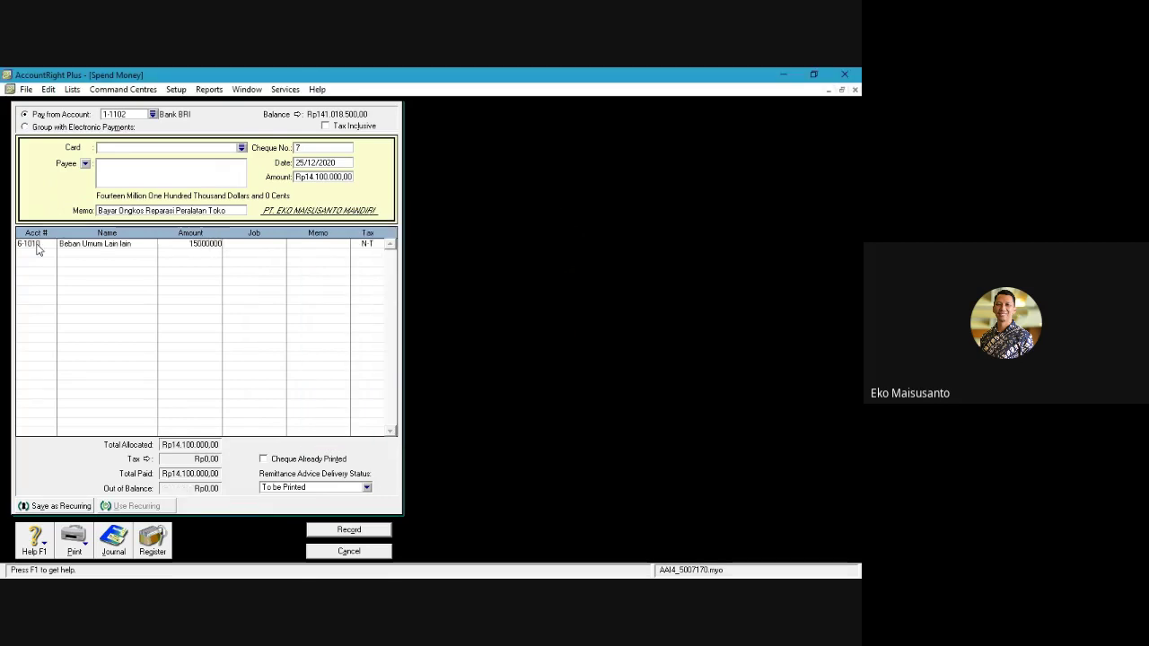
pyautogui.press('Return')
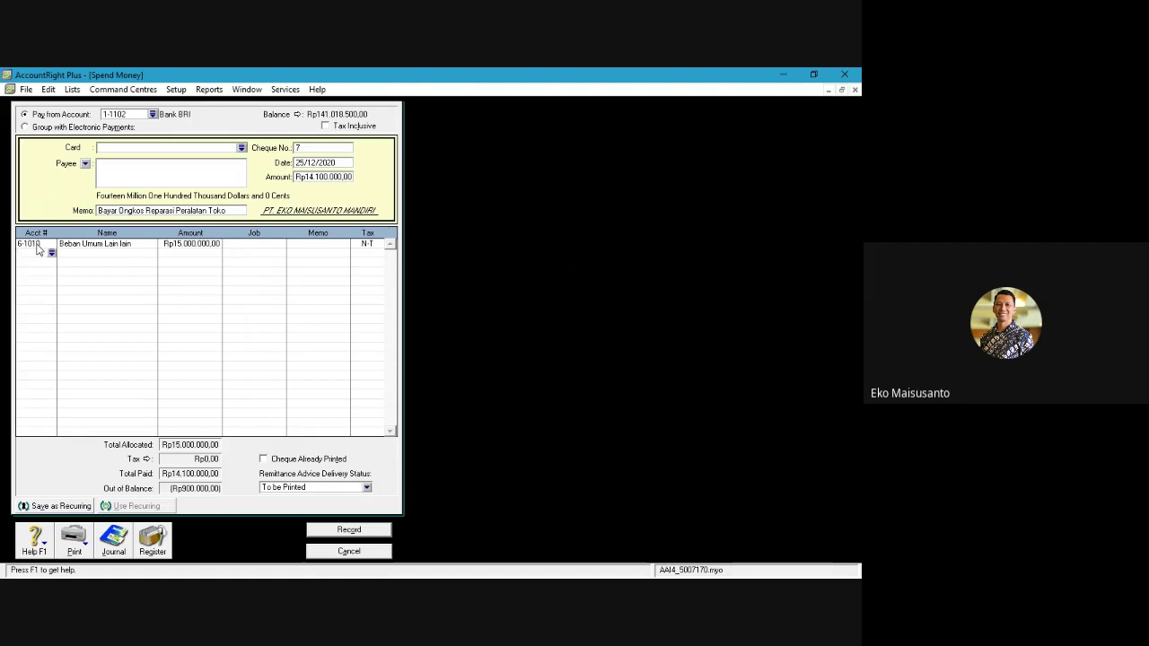
# Step: Allocate the out-of-balance difference to Utang PPh Pasal 21/26 on the second line, then record the payment and leave the form
pyautogui.write('2')
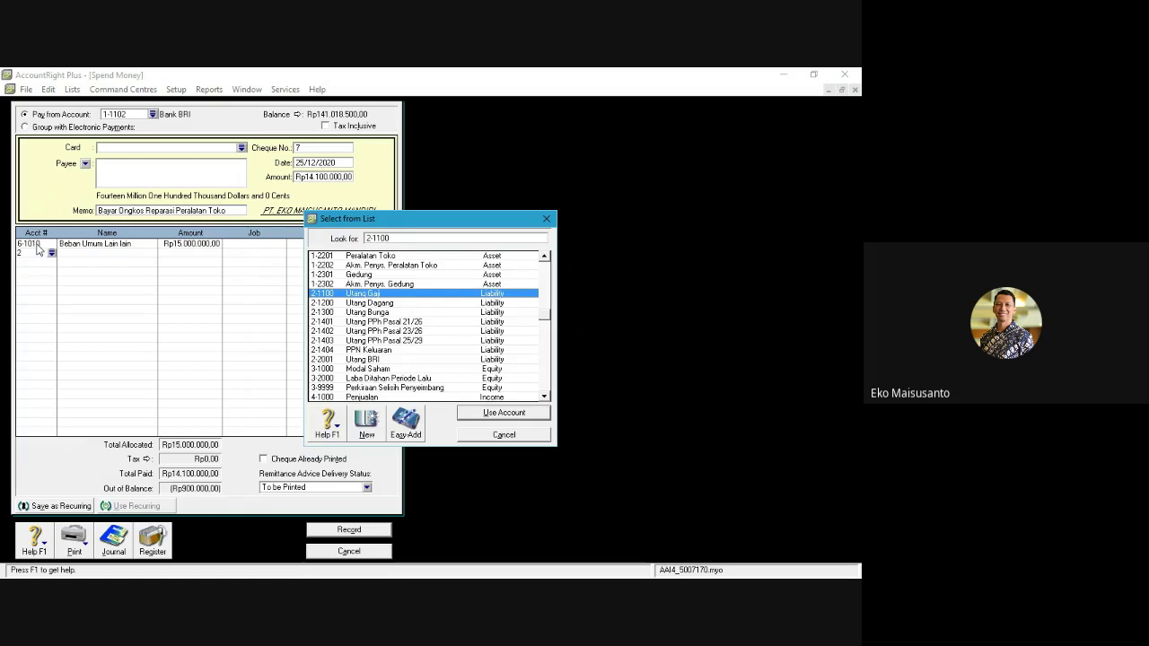
pyautogui.press('Down')
pyautogui.press('Down')
pyautogui.press('Down')
pyautogui.press('Return')
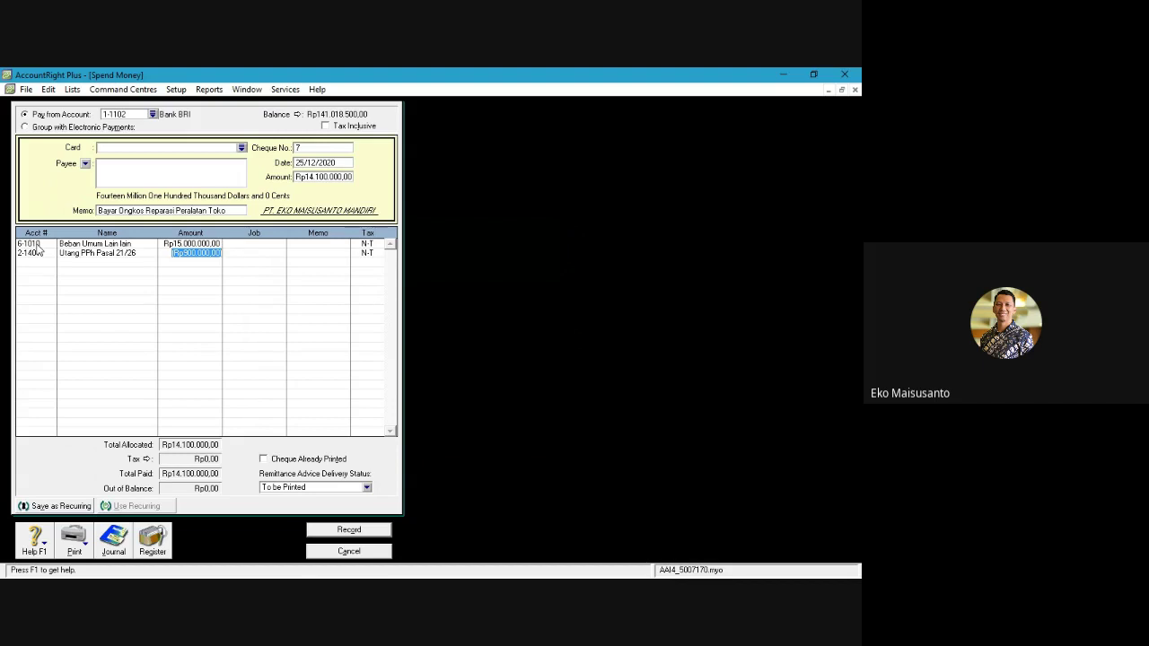
pyautogui.press('Return')
pyautogui.click(345, 531)
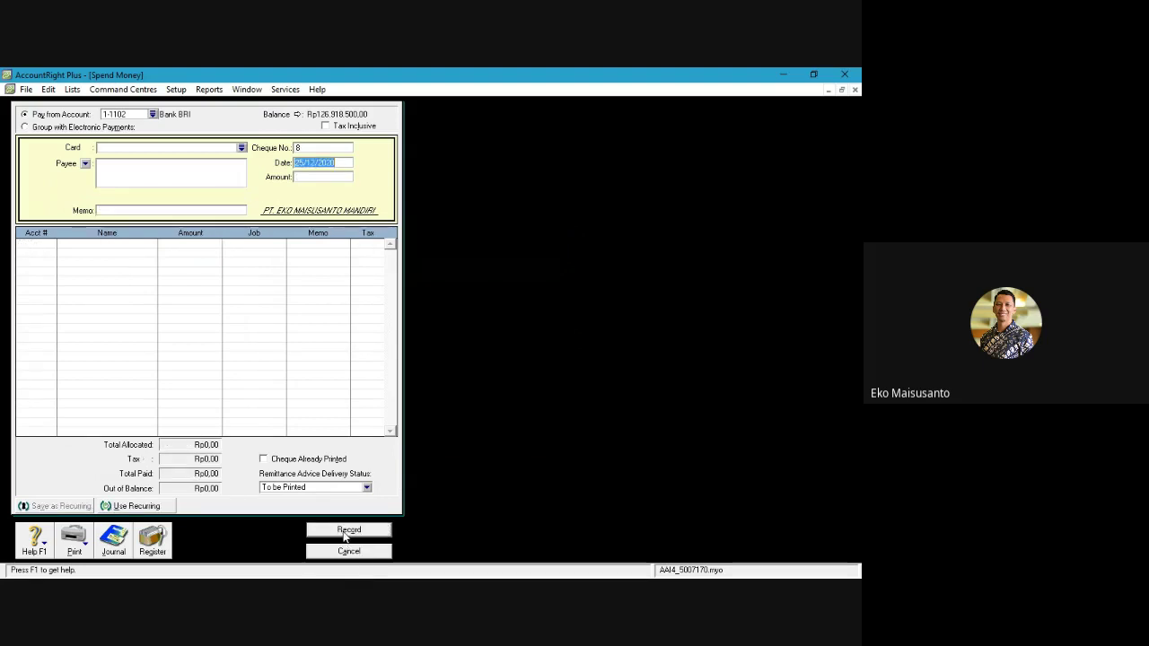
pyautogui.click(348, 552)
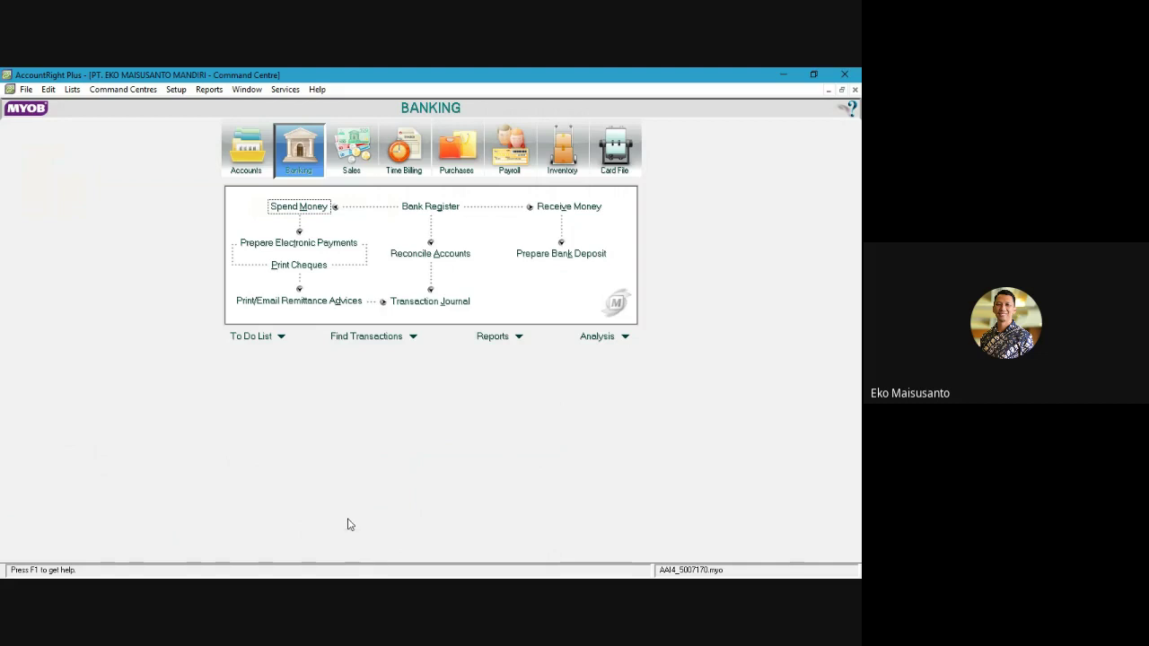
# Step: Convert the UD. Musi sales order in the Sales Register to an invoice
pyautogui.click(356, 163)
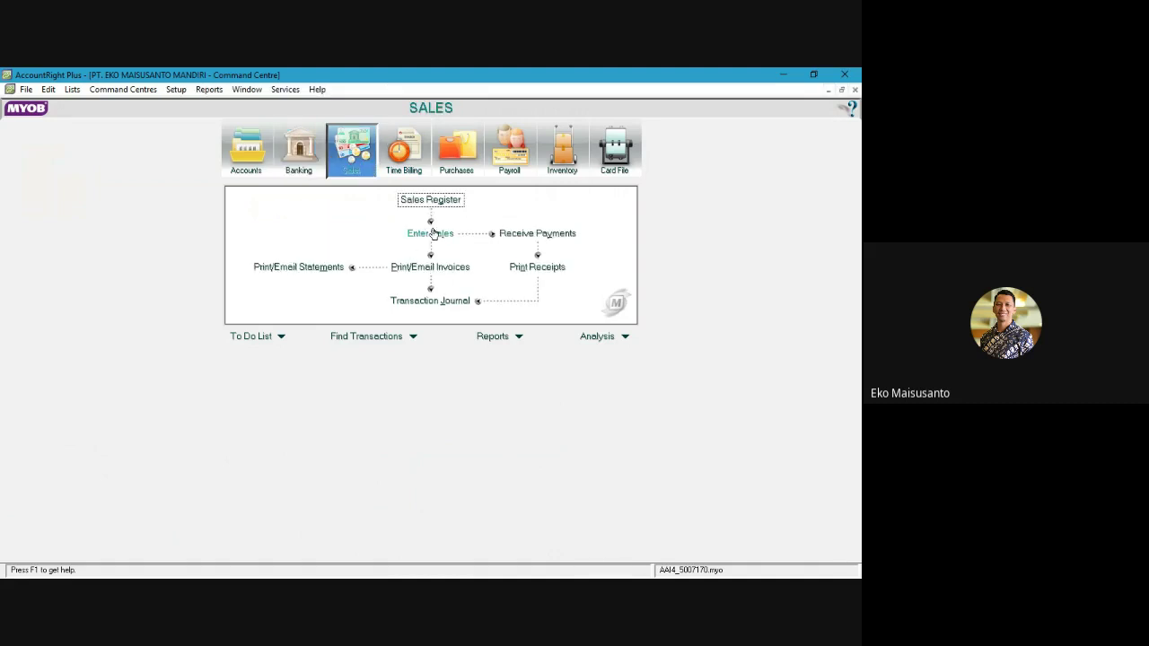
pyautogui.click(439, 205)
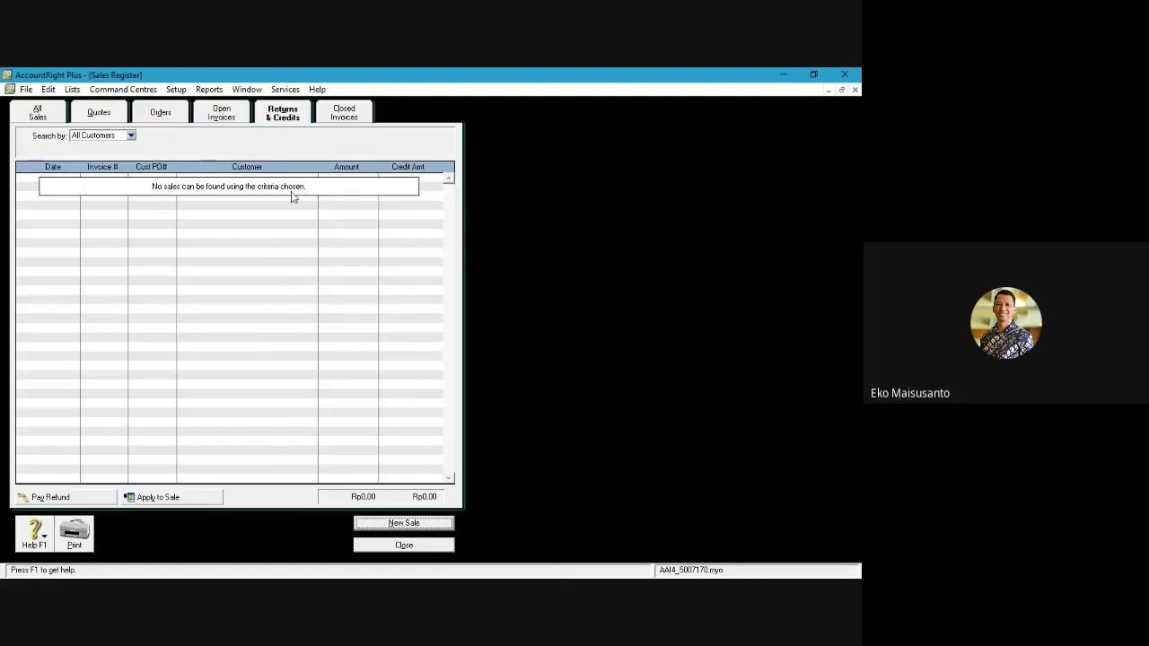
pyautogui.click(165, 112)
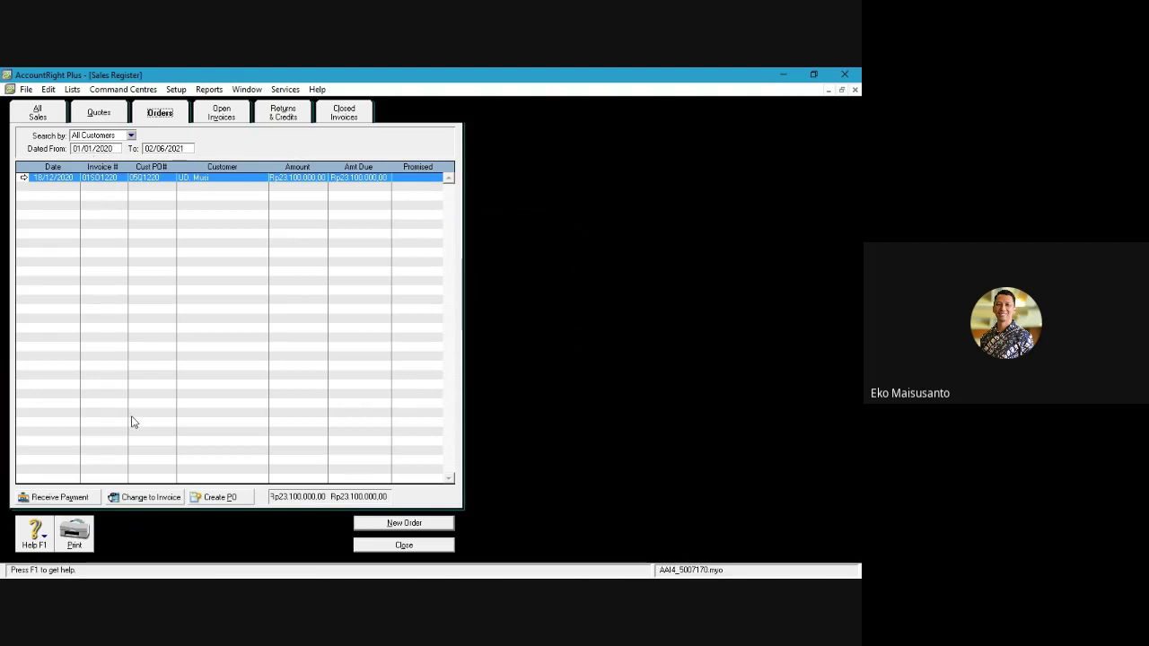
pyautogui.click(146, 497)
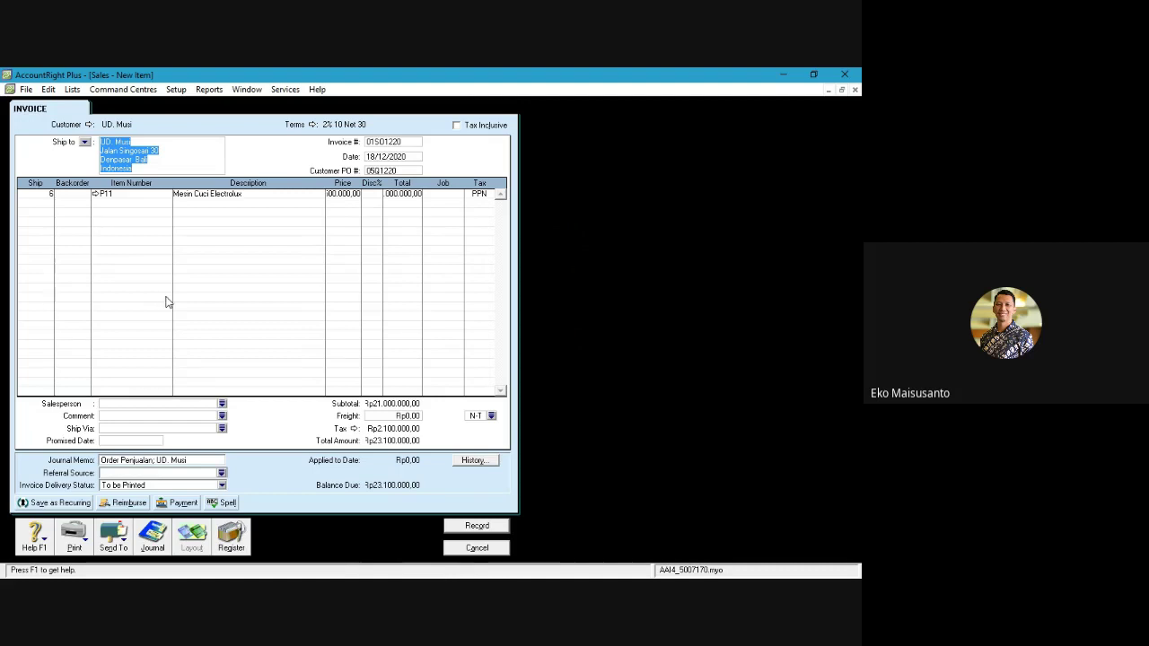
# Step: Set the invoice number to 04J1220 and the invoice date to 25/12/2020
pyautogui.click(400, 145)
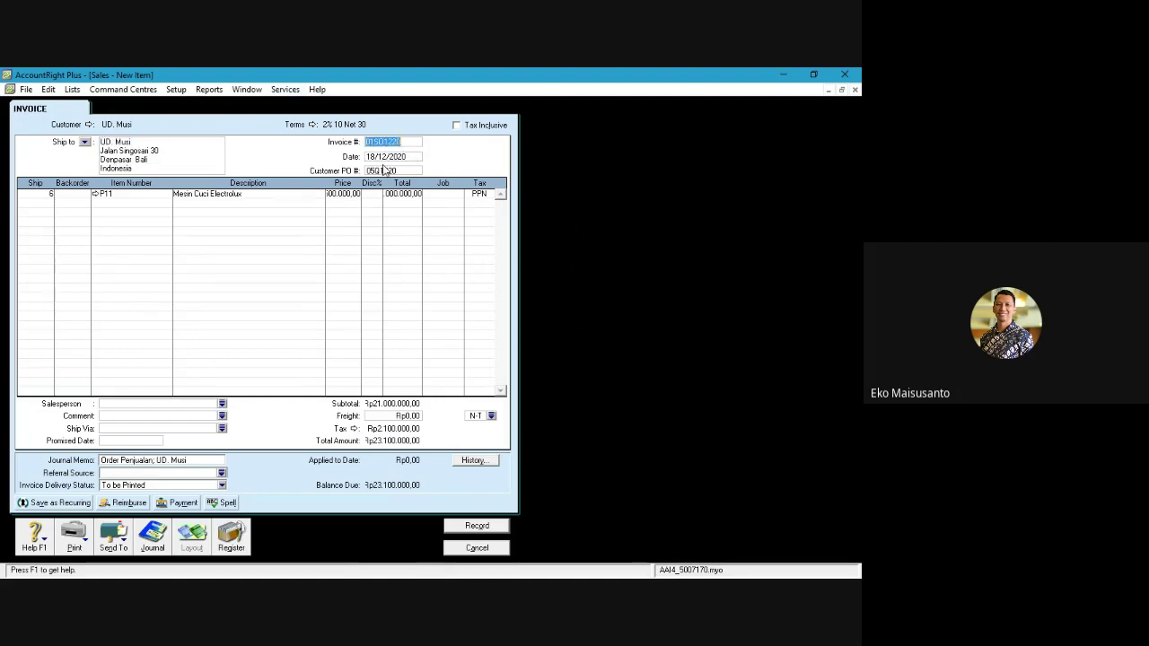
pyautogui.write('04/1220')
pyautogui.click(370, 156)
pyautogui.click(370, 156)
pyautogui.doubleClick(370, 156)
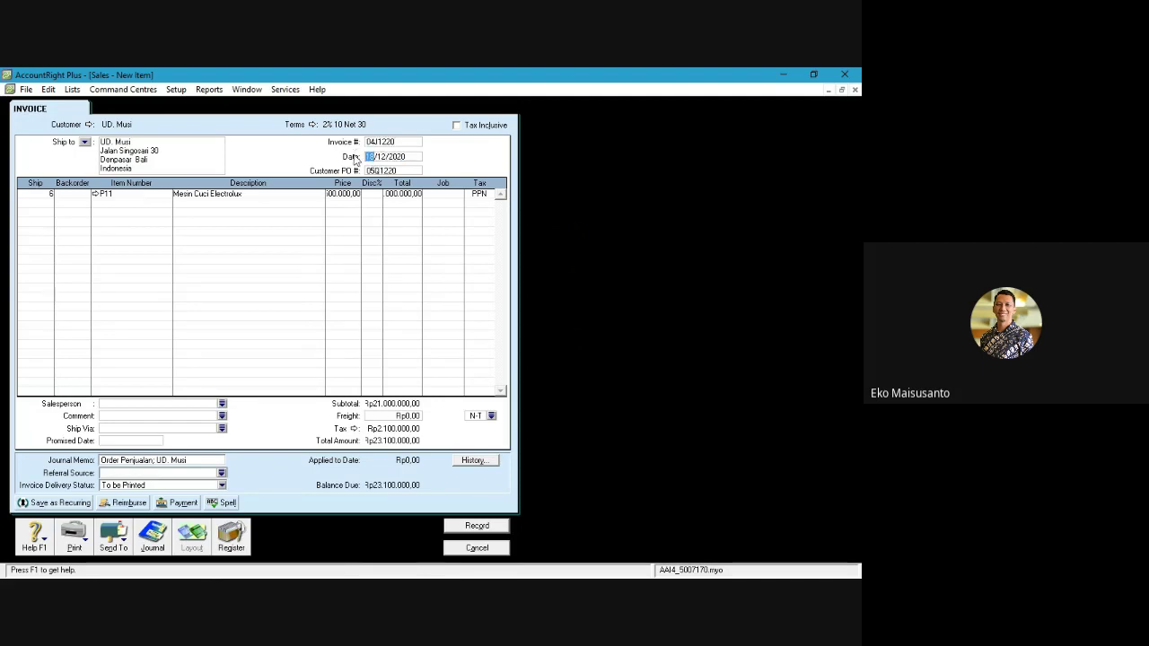
pyautogui.write('25')
# Step: Set the UD. Musi invoice's shipping method to FOB Destination and its journal memo to Penjualan Kredit; UD. Musi
pyautogui.click(222, 428)
pyautogui.press('Return')
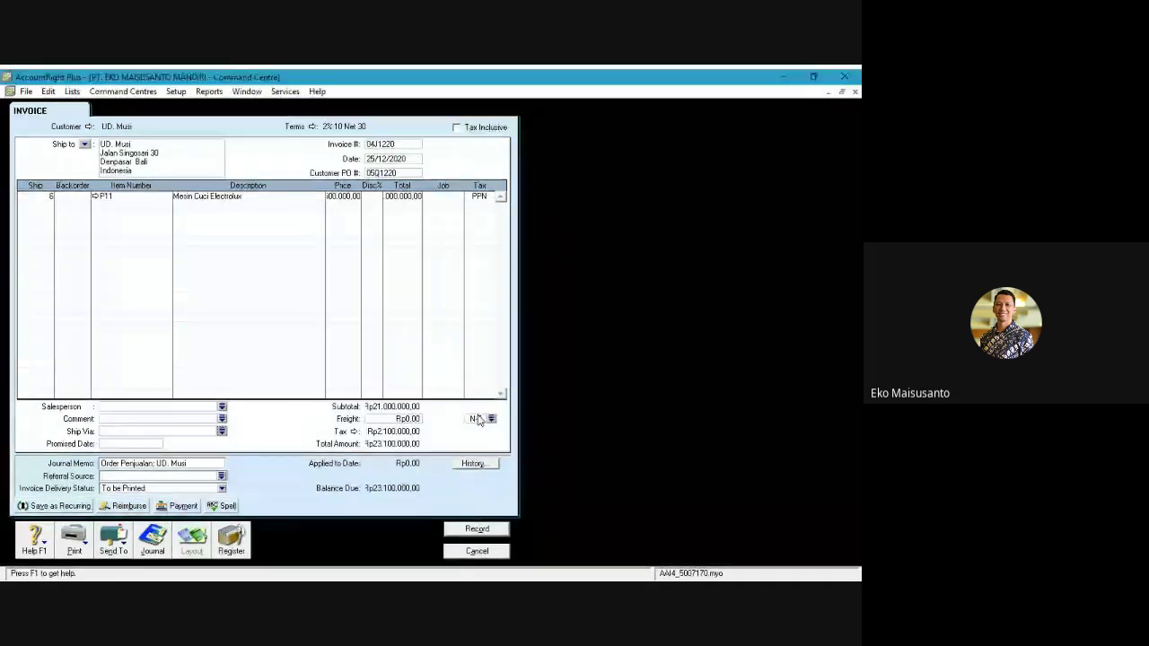
pyautogui.click(141, 461)
pyautogui.click(120, 460)
pyautogui.moveTo(120, 459); pyautogui.dragTo(86, 462)
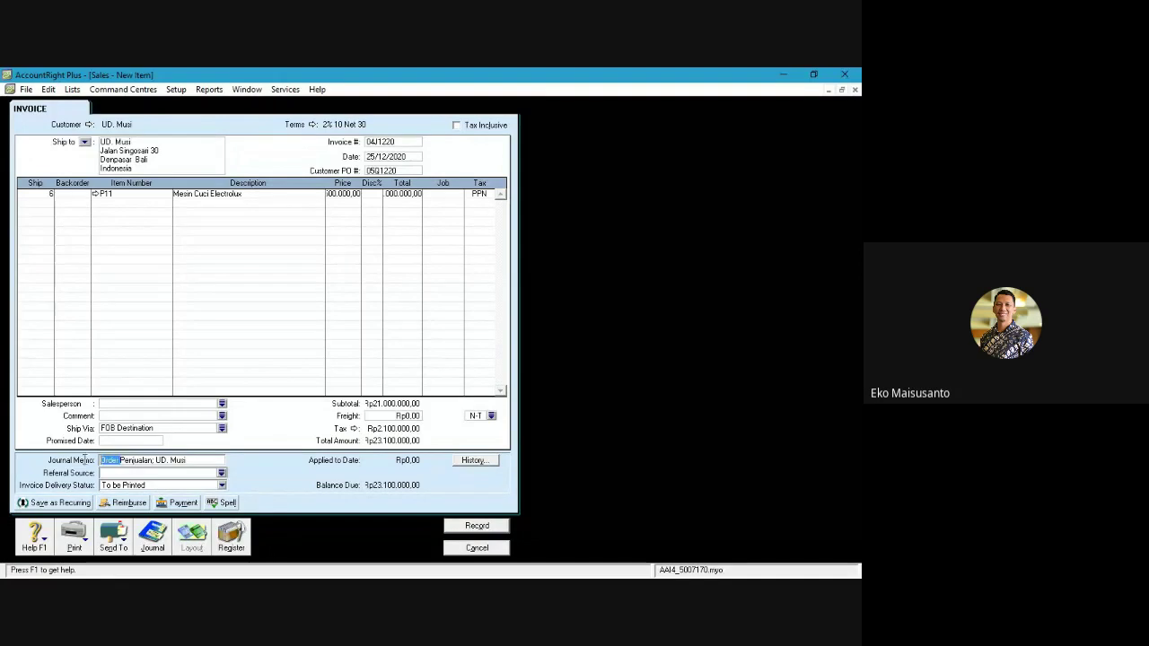
pyautogui.press('BackSpace')
pyautogui.click(134, 461)
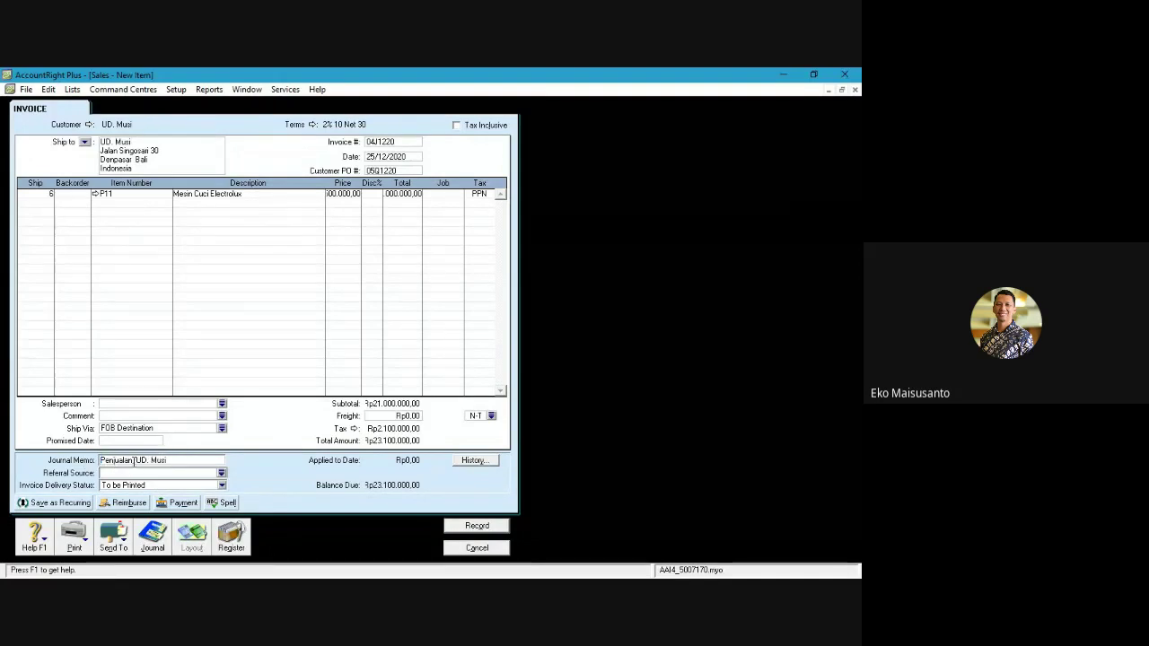
pyautogui.write('Kredit')
# Step: Record the UD. Musi invoice as a pre-dated sale, then leave the invoice form and the Sales Register
pyautogui.click(479, 528)
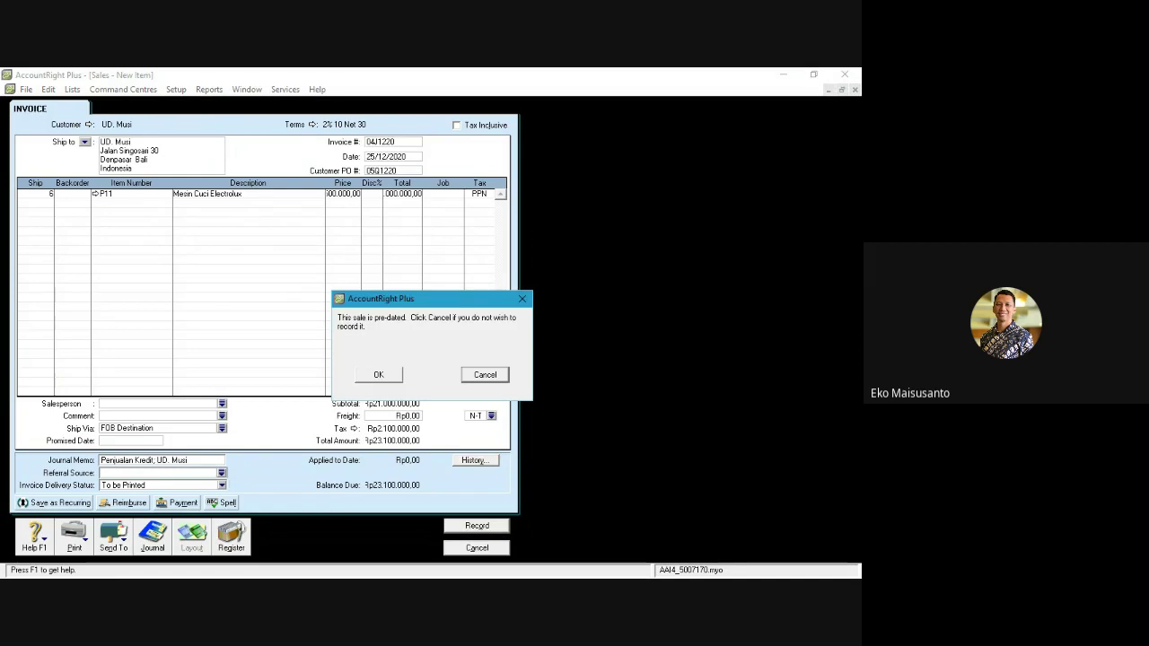
pyautogui.click(379, 375)
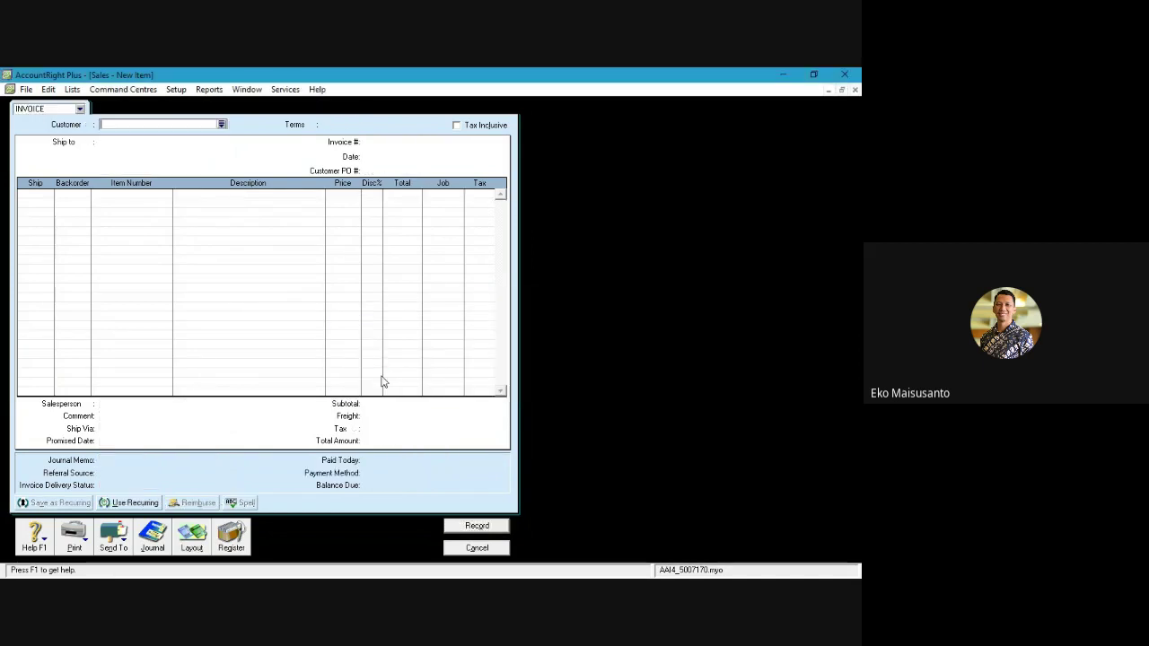
pyautogui.click(473, 545)
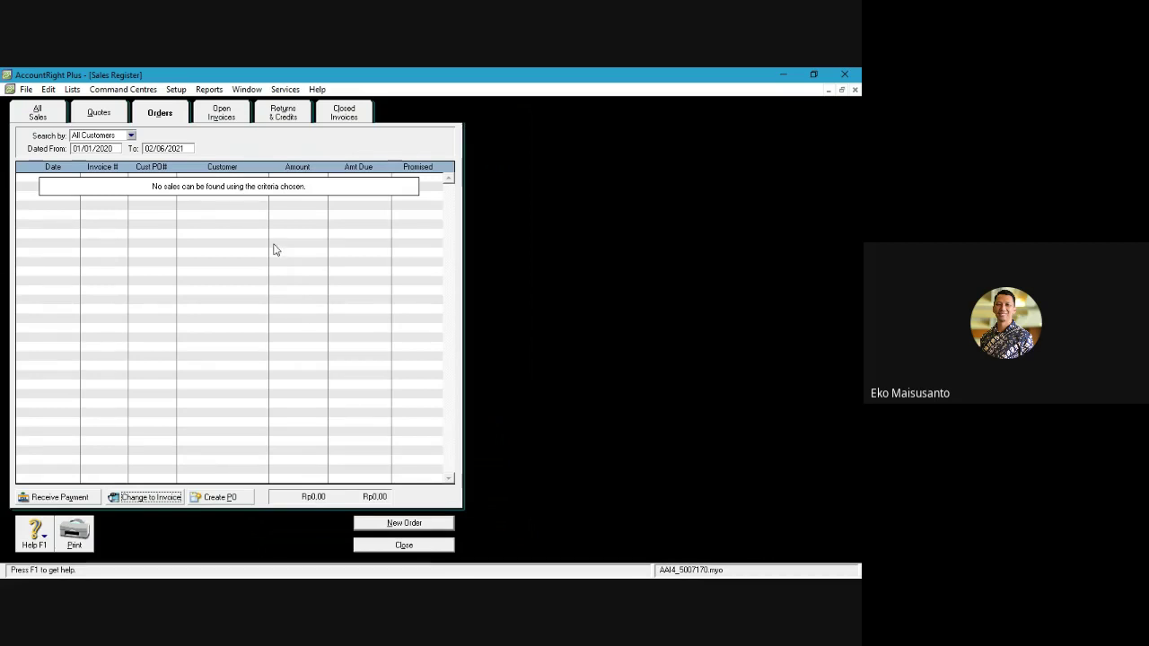
pyautogui.click(377, 543)
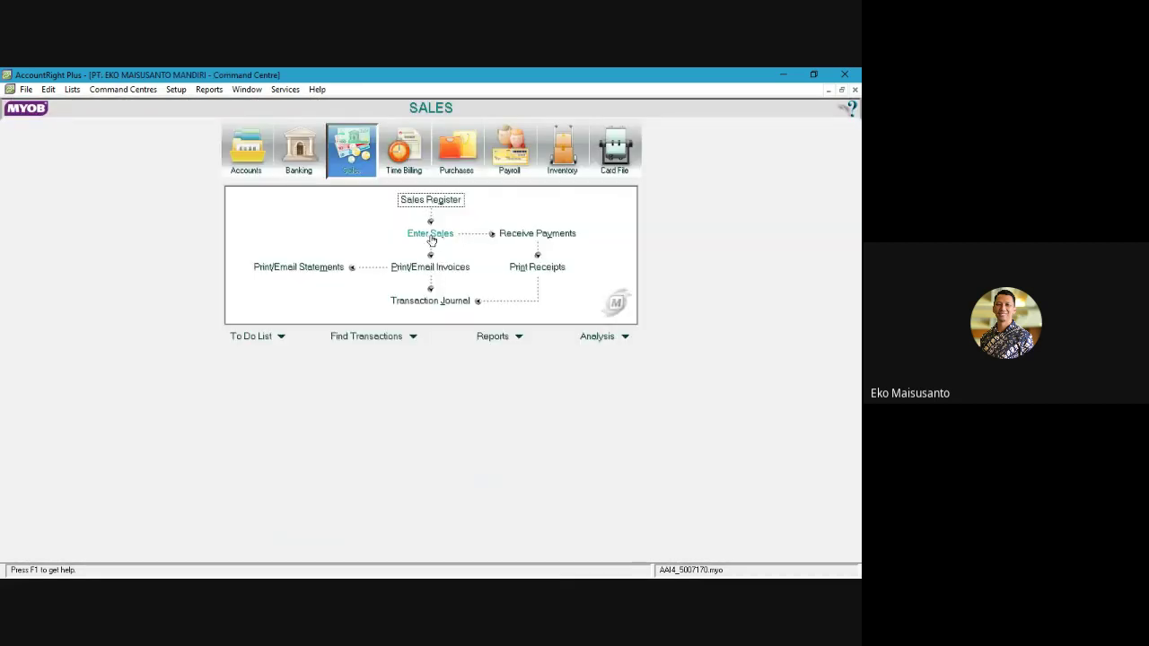
# Step: Start a new sales invoice for the customer PT. Mahakam
pyautogui.click(431, 235)
pyautogui.click(222, 126)
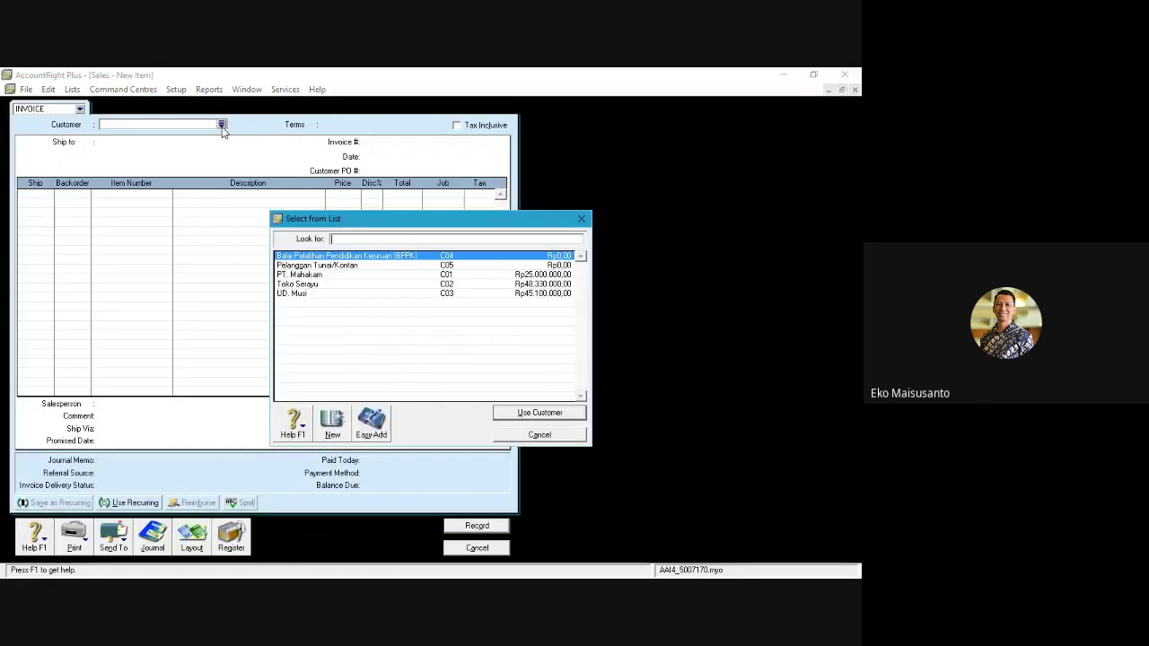
pyautogui.click(341, 273)
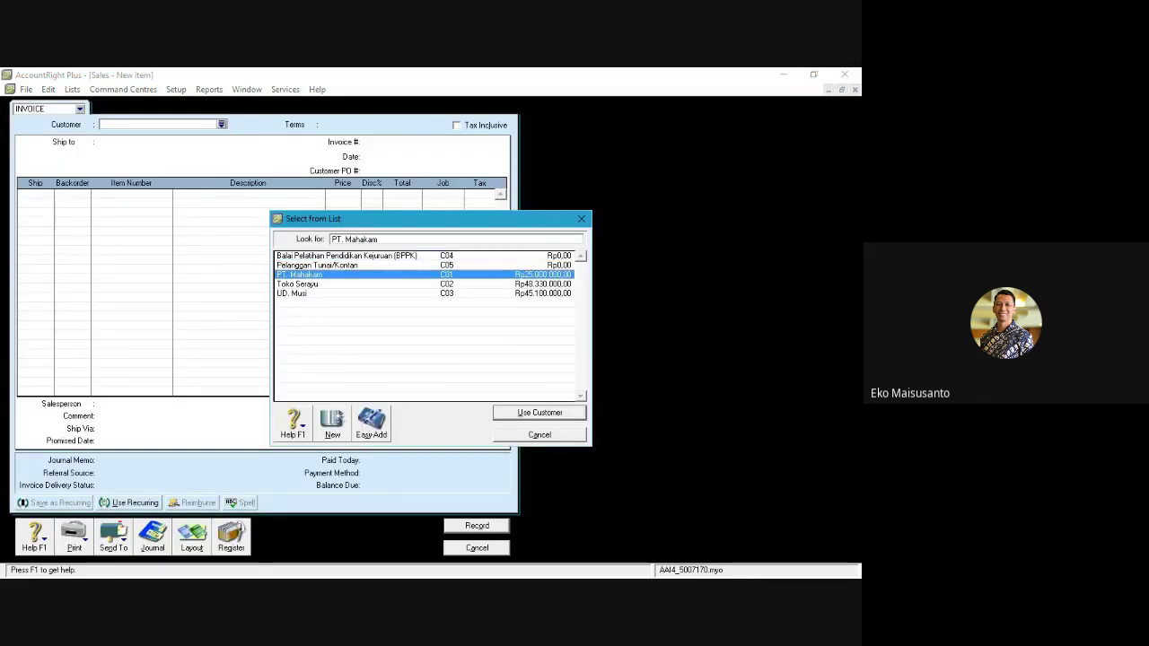
pyautogui.click(503, 410)
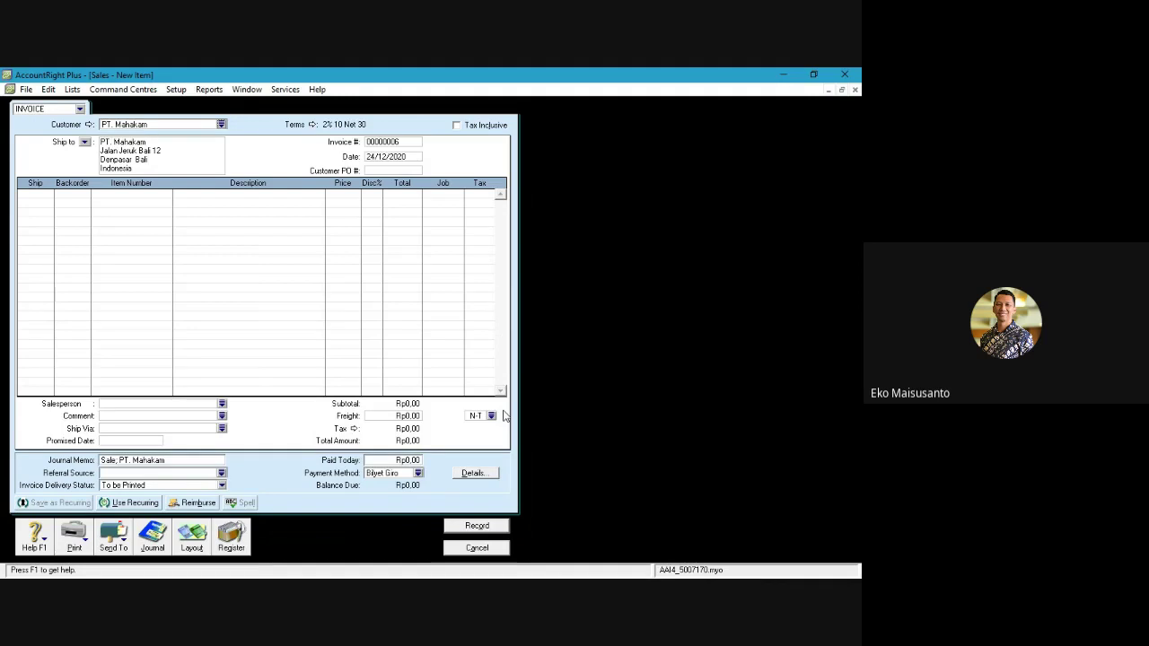
# Step: Set the PT. Mahakam invoice number to 05J1220 and its date to 28/12/2020
pyautogui.click(377, 141)
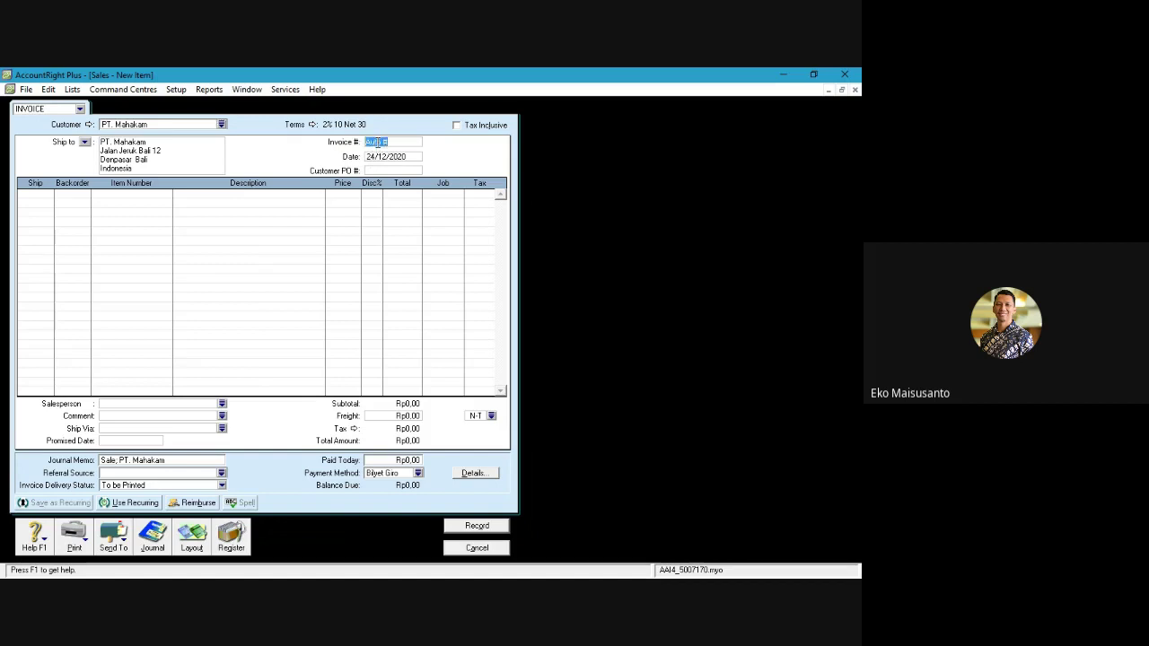
pyautogui.write('05/1220')
pyautogui.press('Tab')
pyautogui.click(368, 156)
pyautogui.write('28')
# Step: Add 5 units of item P07 Komputer Acer with no backorder and set the shipping method to FOB Destination
pyautogui.click(50, 218)
pyautogui.write('50')
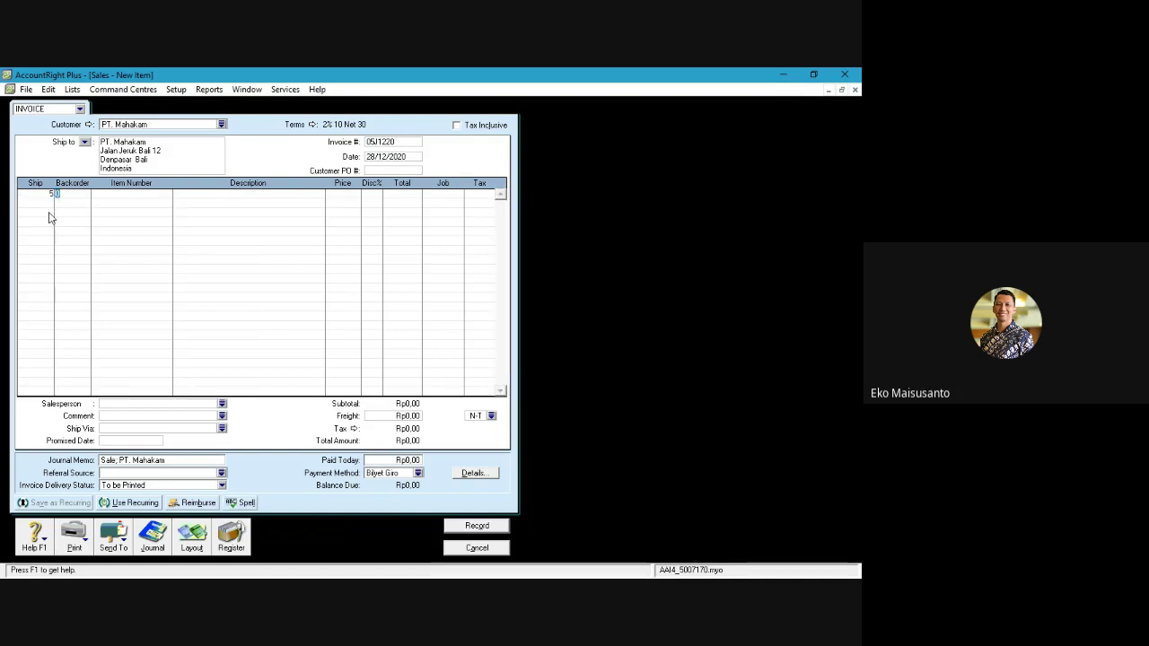
pyautogui.press('Tab')
pyautogui.write('P05')
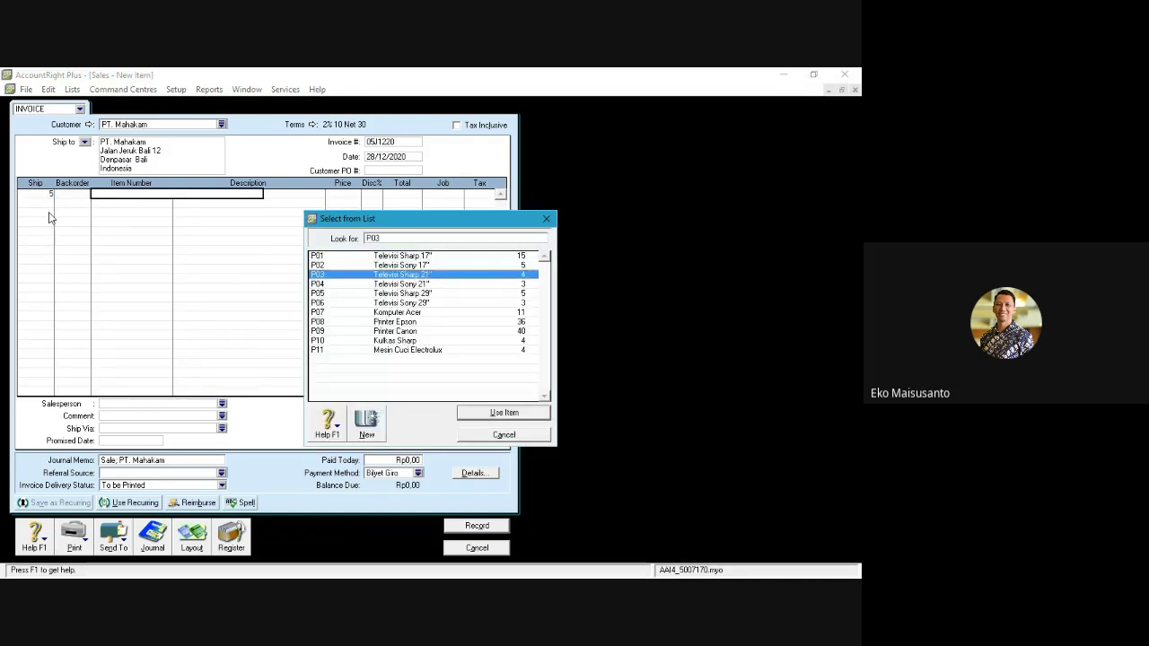
pyautogui.press('Down')
pyautogui.press('Down')
pyautogui.press('Return')
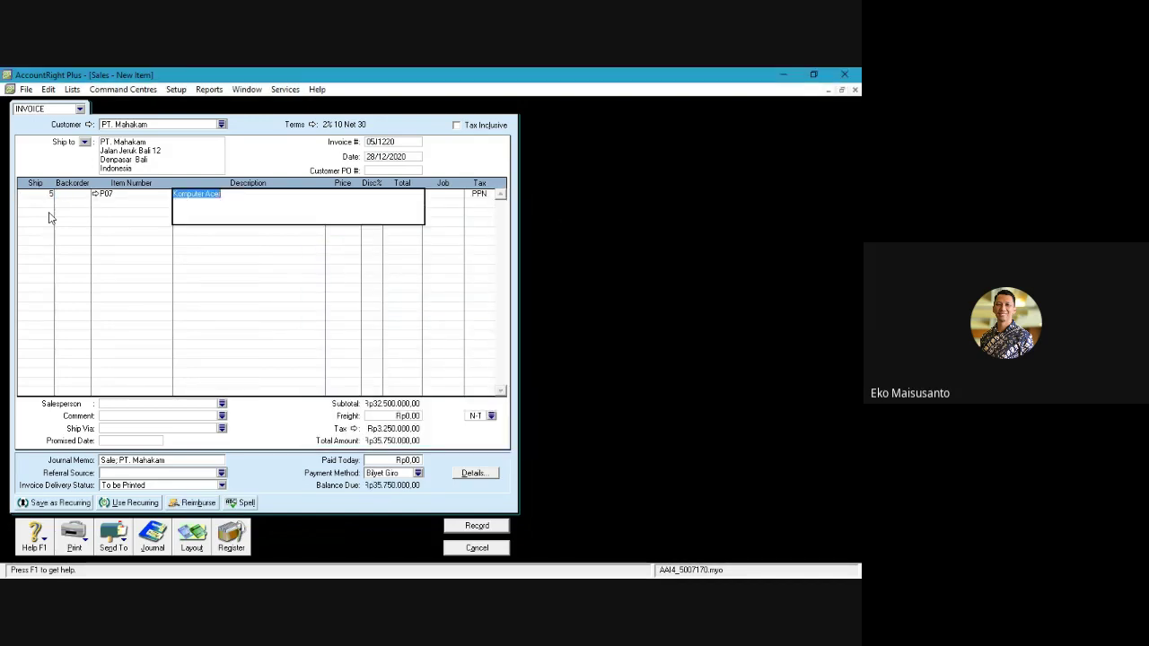
pyautogui.press('Tab')
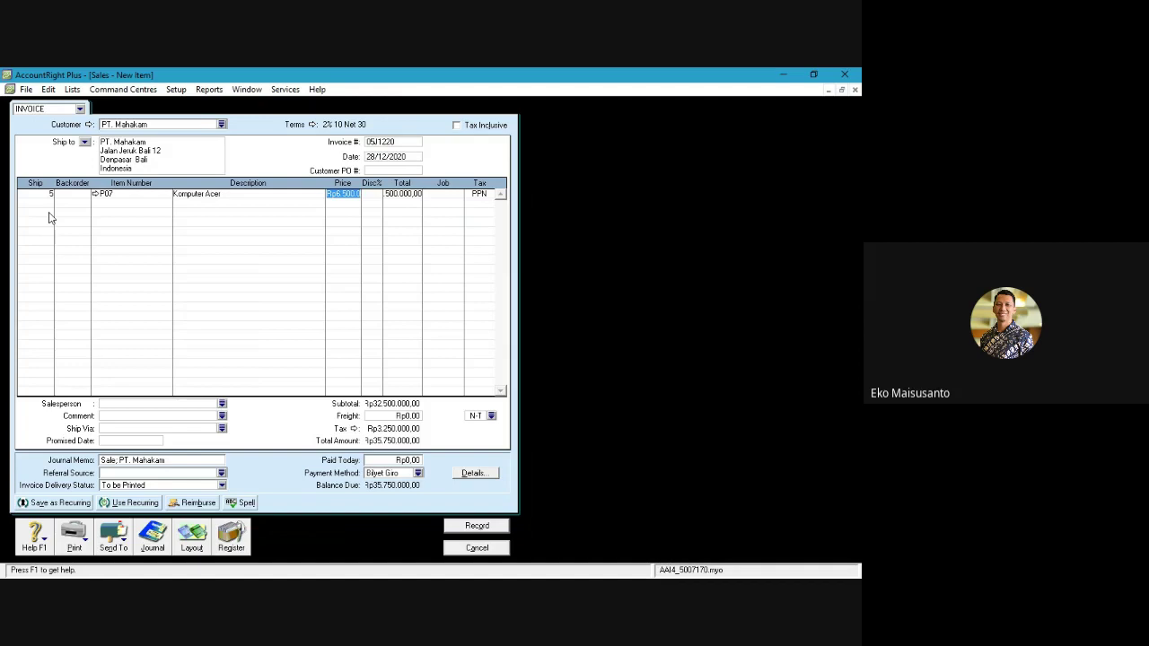
pyautogui.click(222, 428)
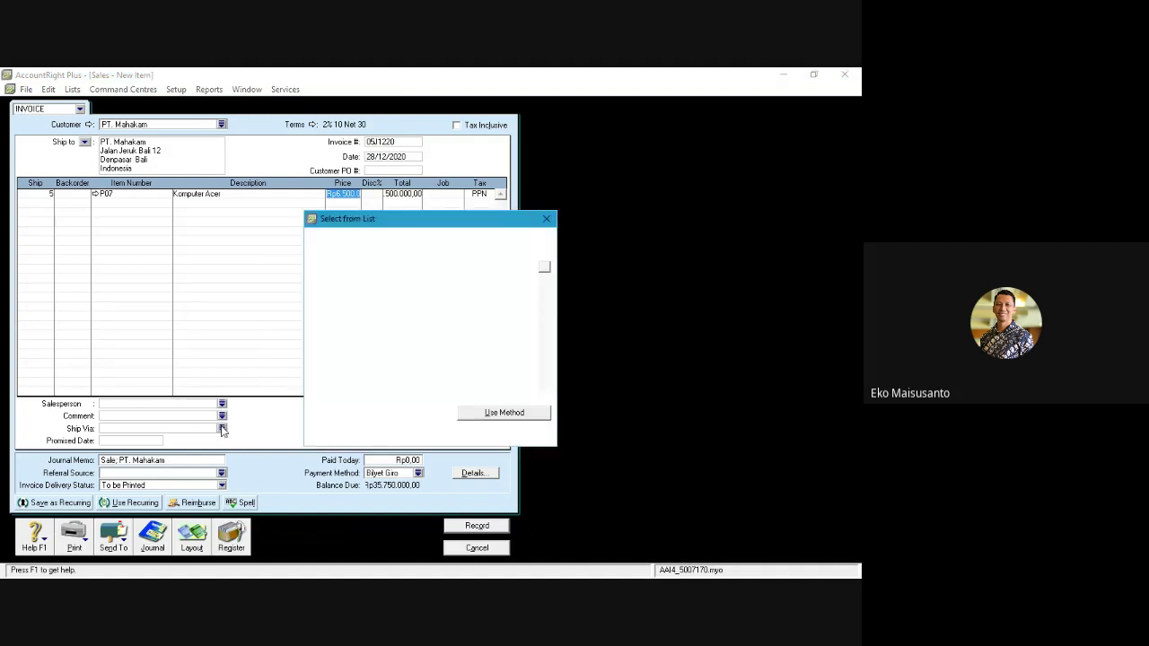
pyautogui.press('Return')
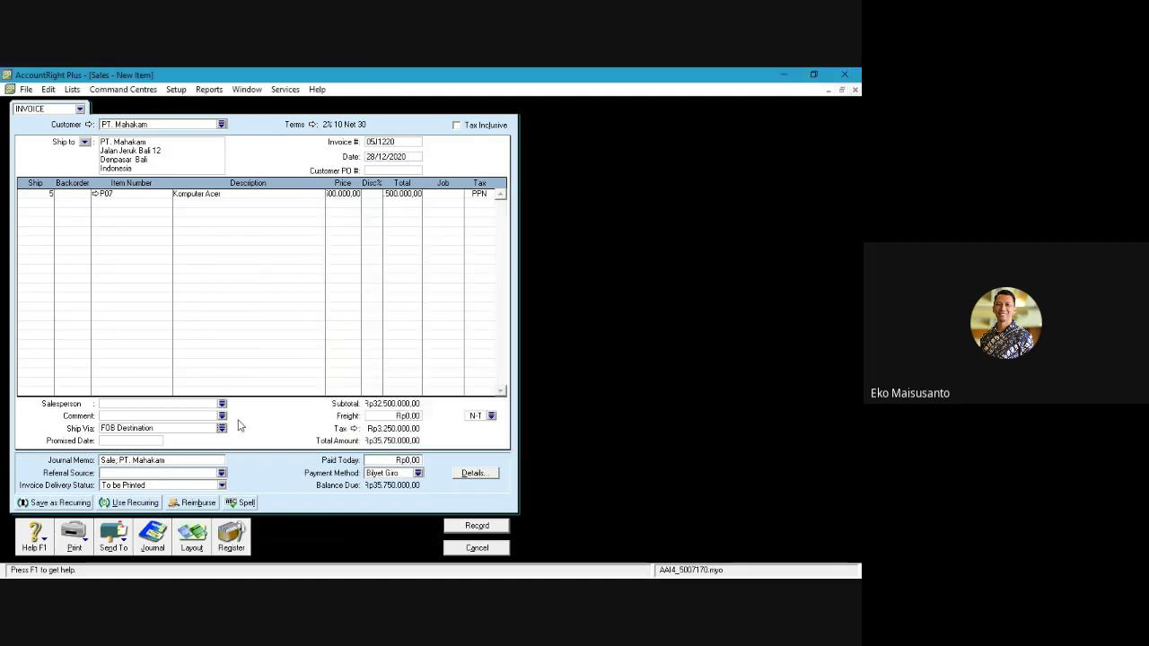
# Step: Change the journal memo to Penjualan Kredit; PT. Mahakam, then record the invoice and leave the form
pyautogui.click(110, 461)
pyautogui.click(115, 461)
pyautogui.doubleClick(110, 460)
pyautogui.write('Penj')
pyautogui.write('ualan Kredi')
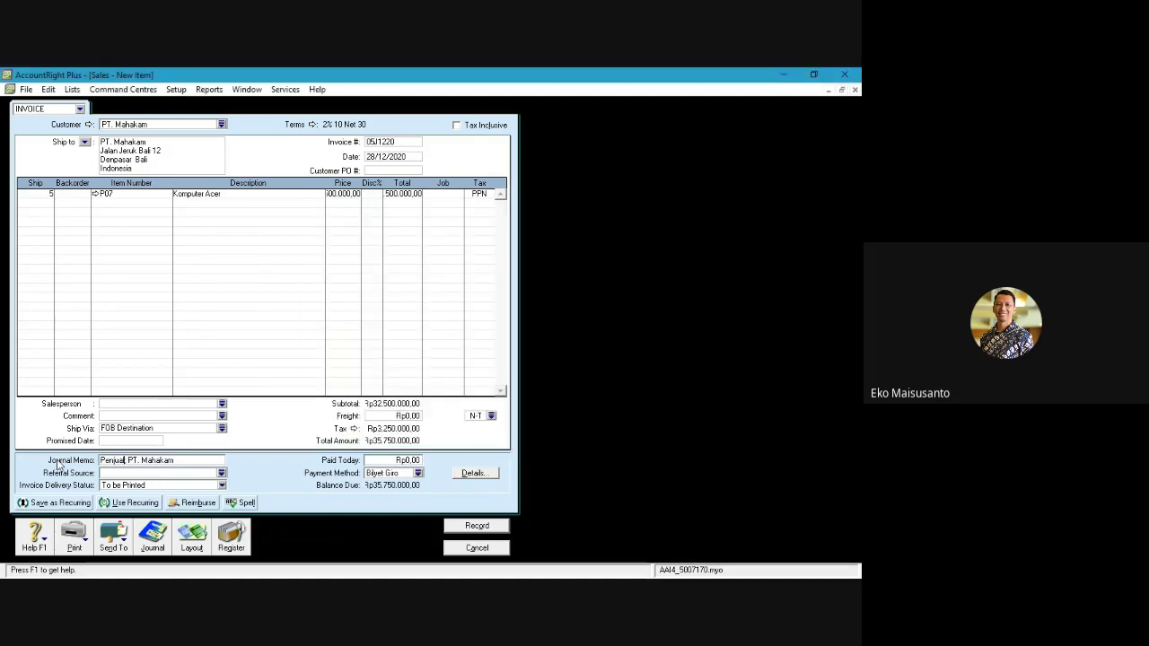
pyautogui.write('t')
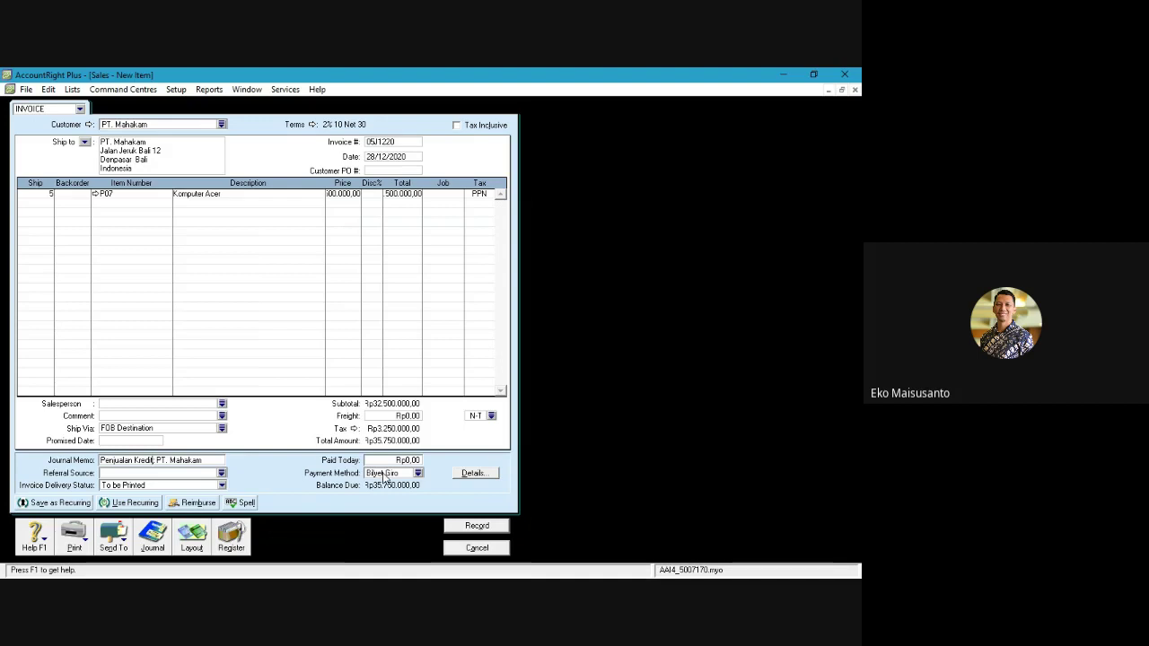
pyautogui.click(476, 529)
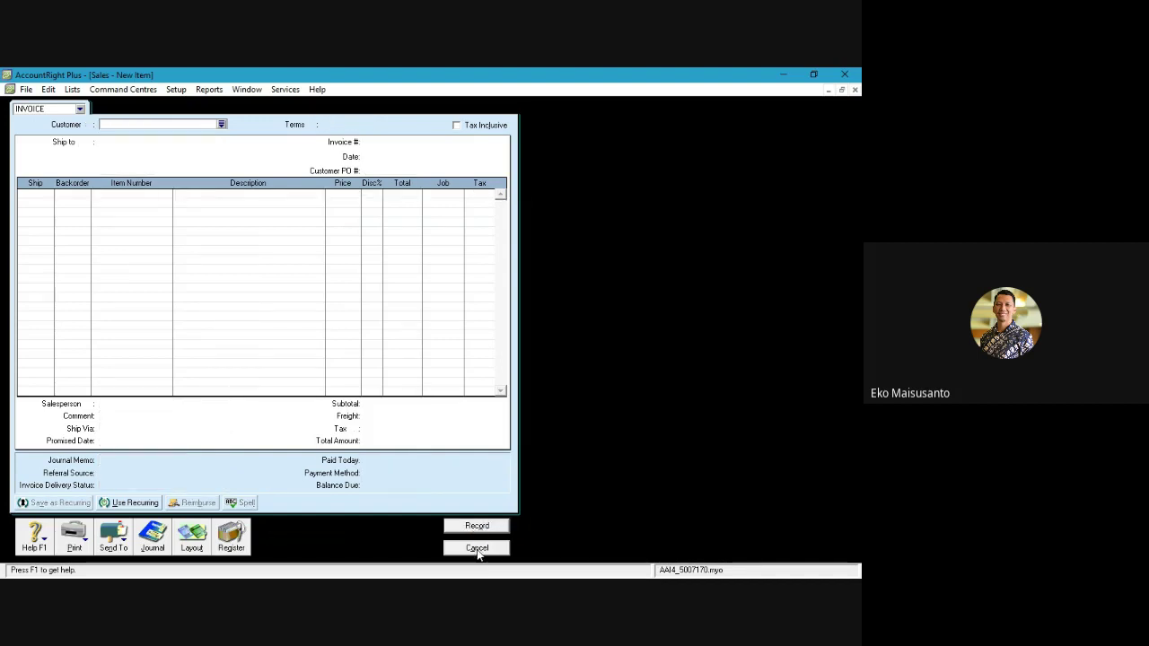
pyautogui.click(476, 548)
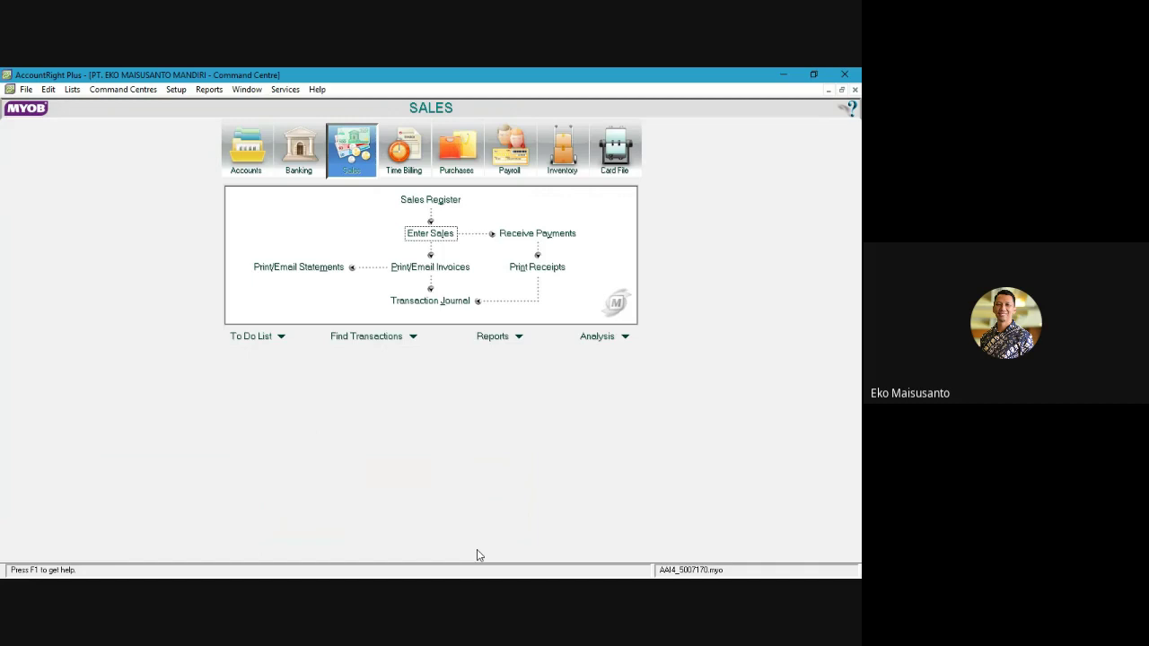
# Step: Start a Spend Money transaction in Banking, paid from account 1-1102 Bank BRI
pyautogui.click(293, 159)
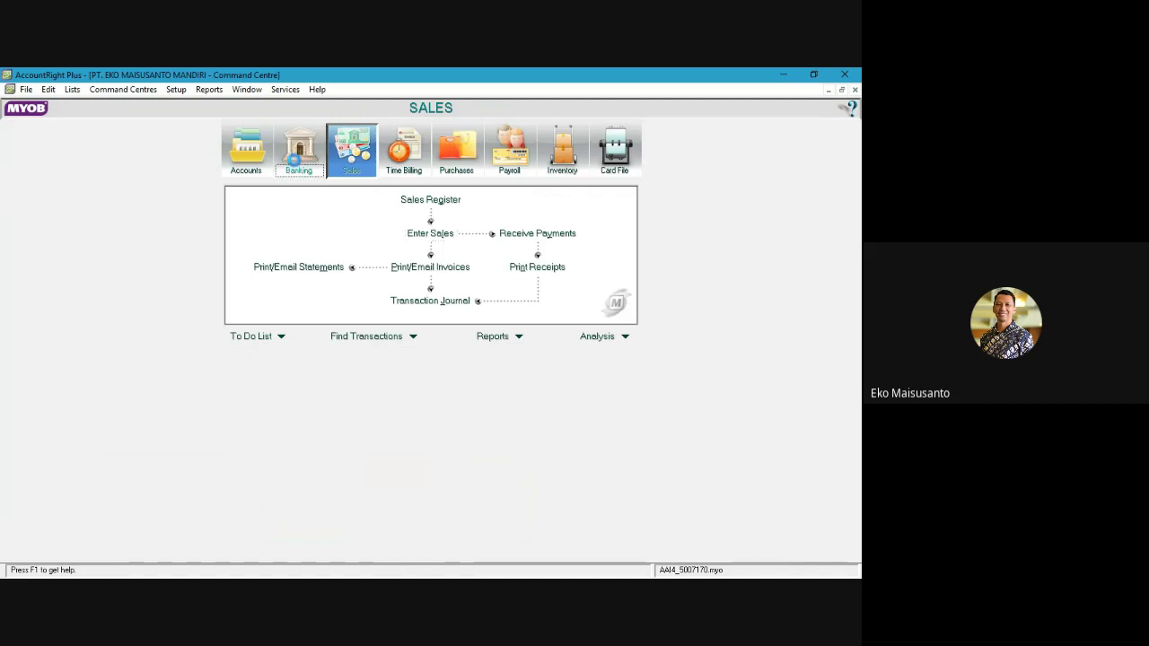
pyautogui.click(297, 205)
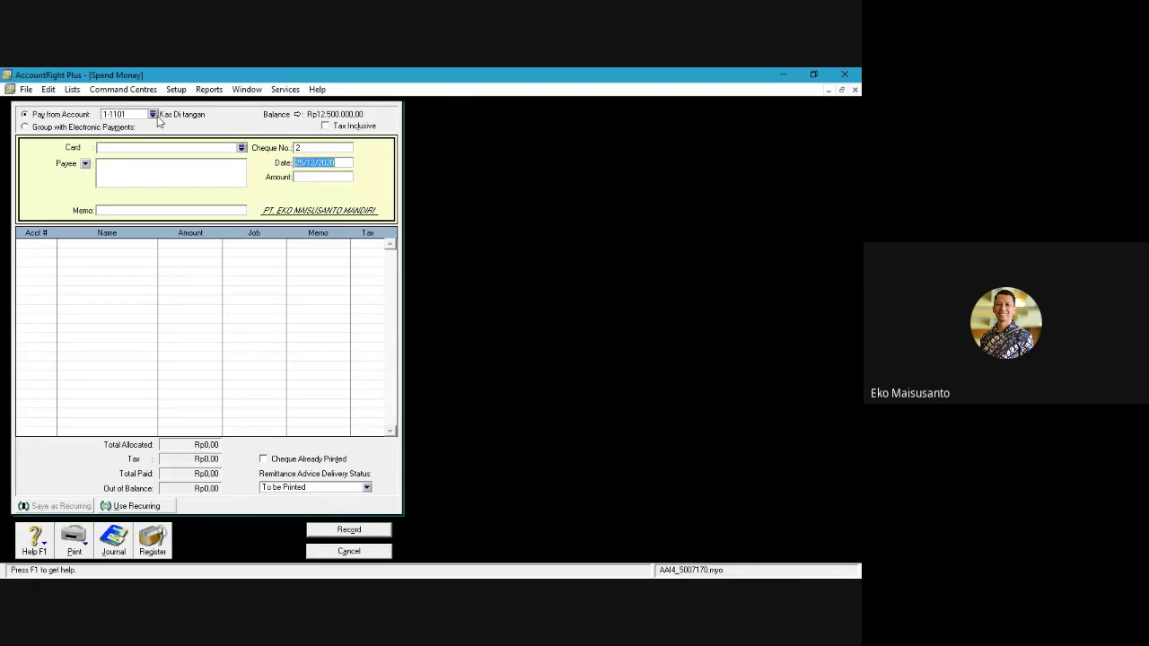
pyautogui.click(152, 115)
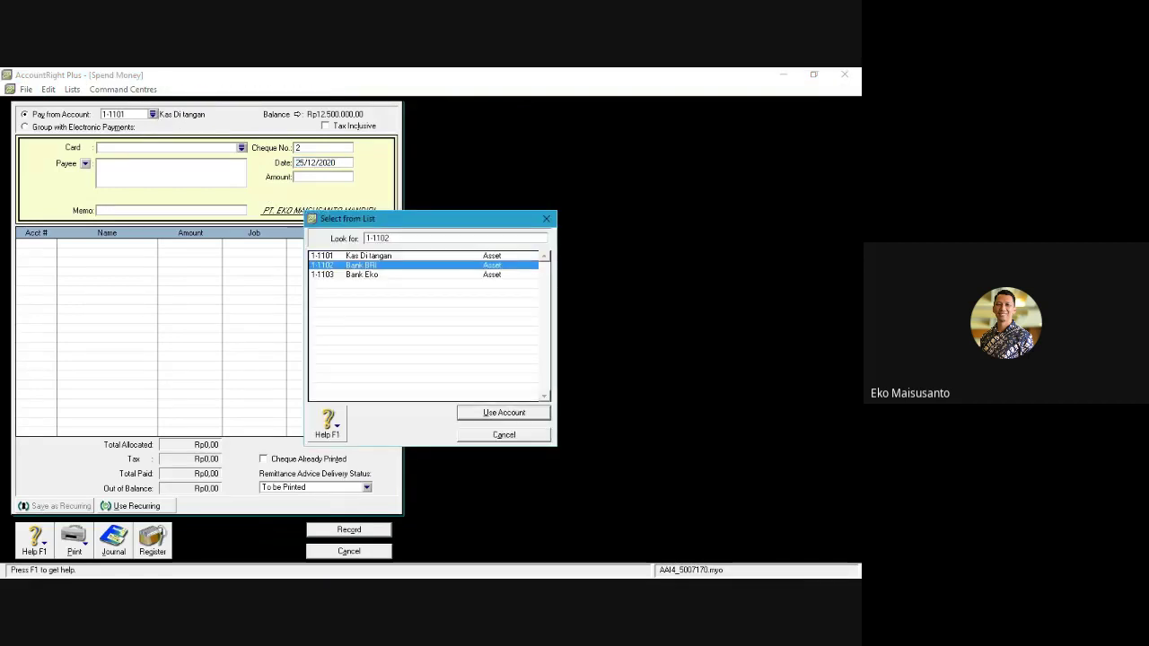
pyautogui.press('Down')
pyautogui.click(485, 411)
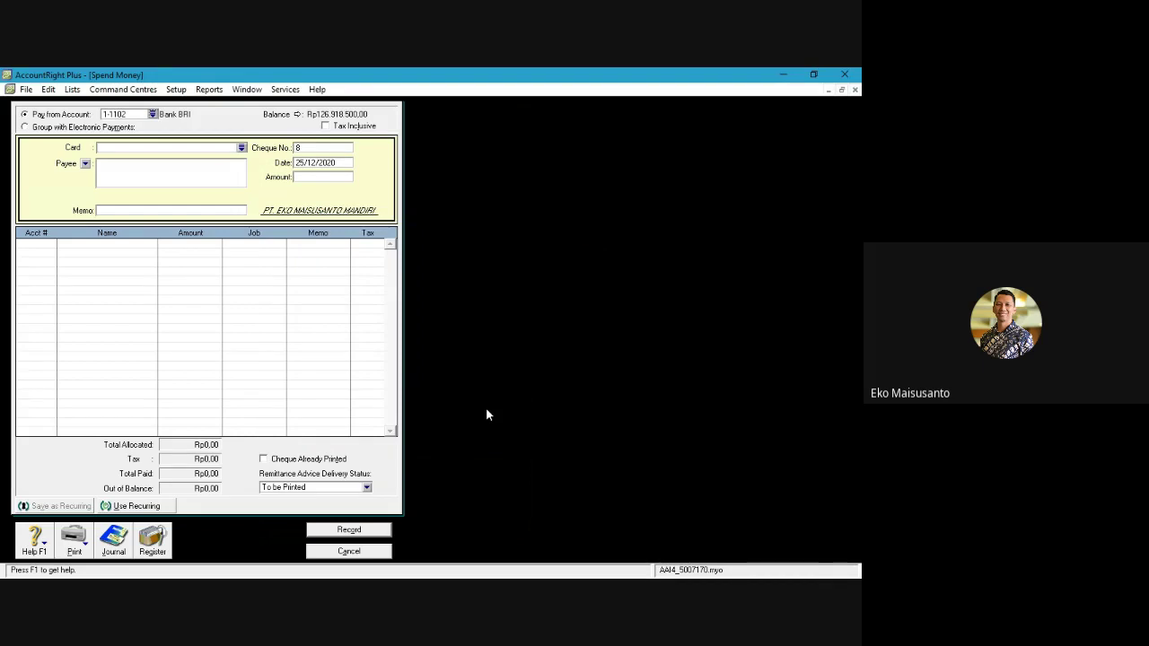
# Step: Date the payment 29/12/2020, with the amount Rp36.000.000 and the memo Bayar Sewa Gudang
pyautogui.click(304, 163)
pyautogui.doubleClick(302, 163)
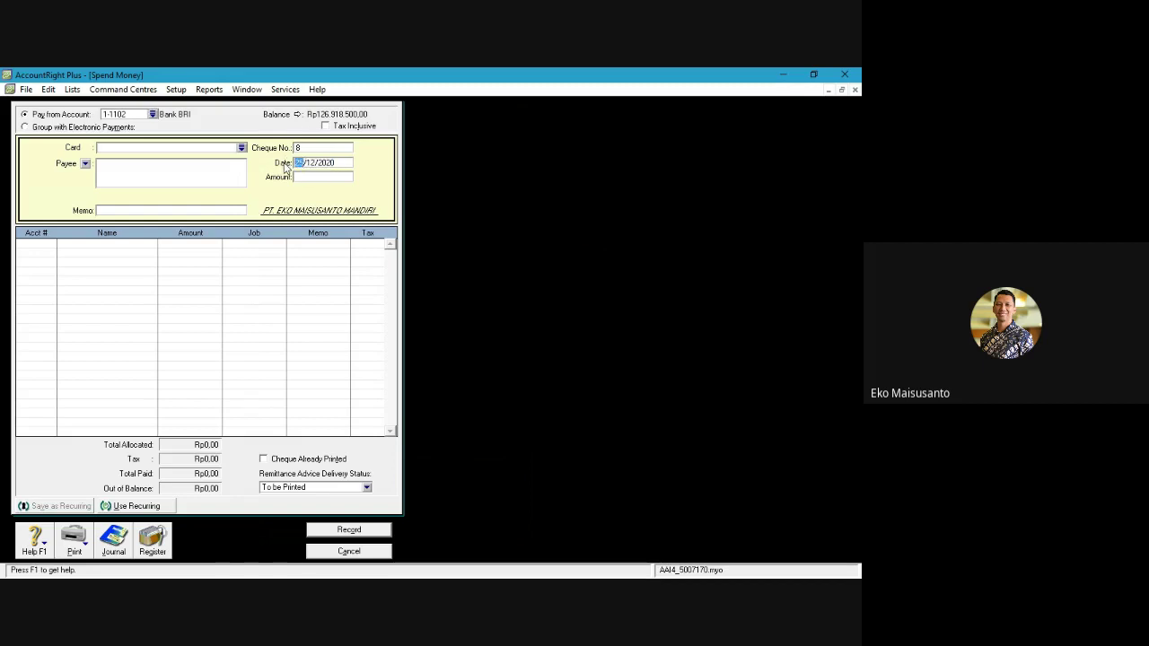
pyautogui.write('29')
pyautogui.click(316, 178)
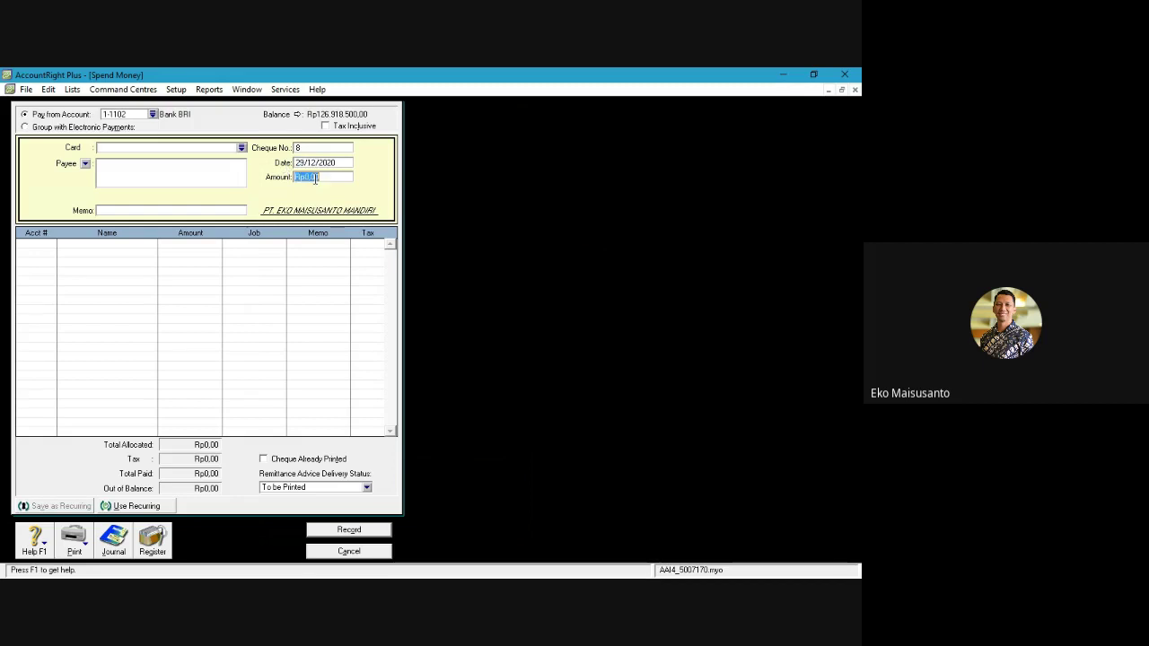
pyautogui.write('36.000.00')
pyautogui.write('0')
pyautogui.press('Tab')
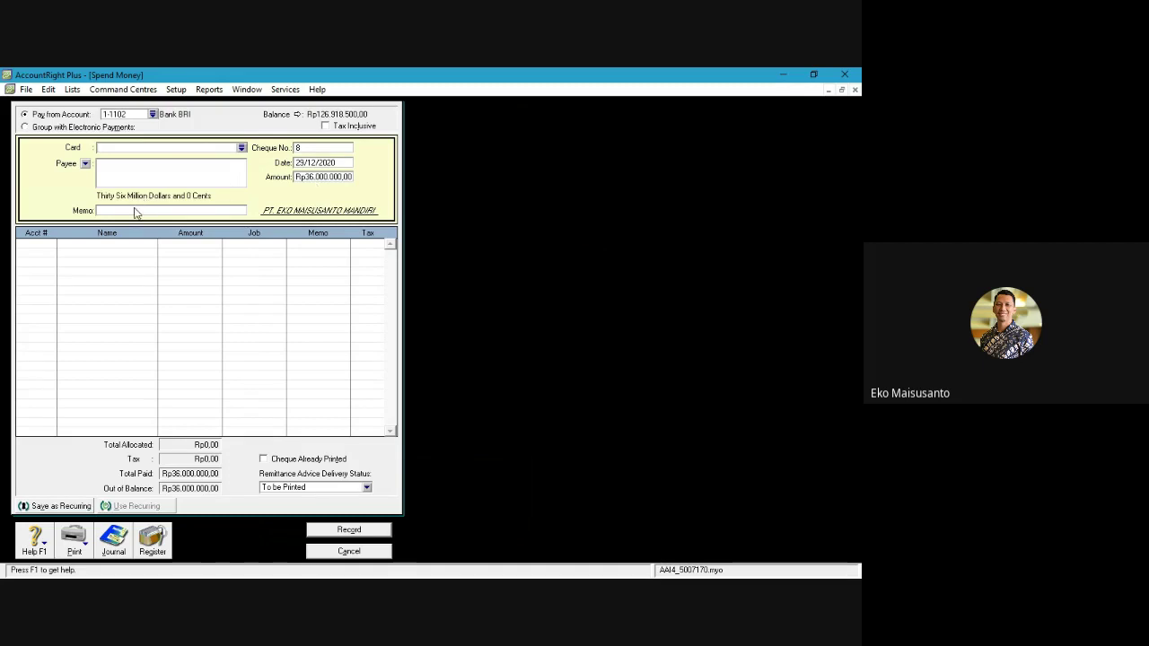
pyautogui.write('Bayar Sewa Gudang')
# Step: Allocate the full Rp36.000.000 to the expense account 6-1009 Beban Sewa on the first line
pyautogui.click(34, 246)
pyautogui.write('6')
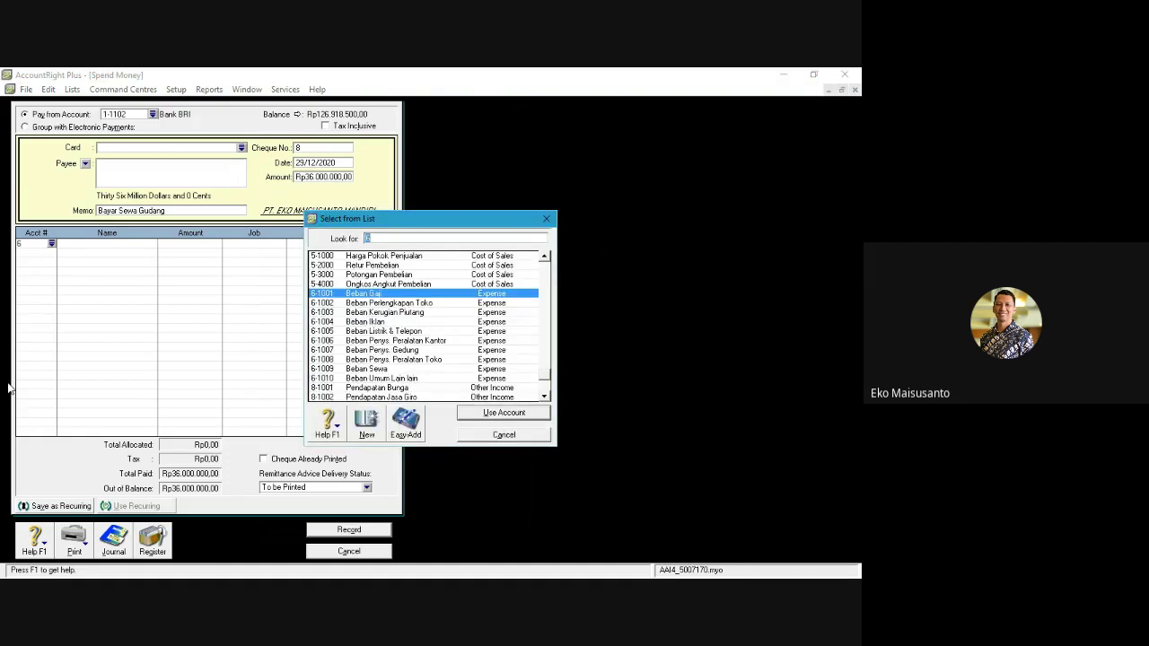
pyautogui.write('6-1003')
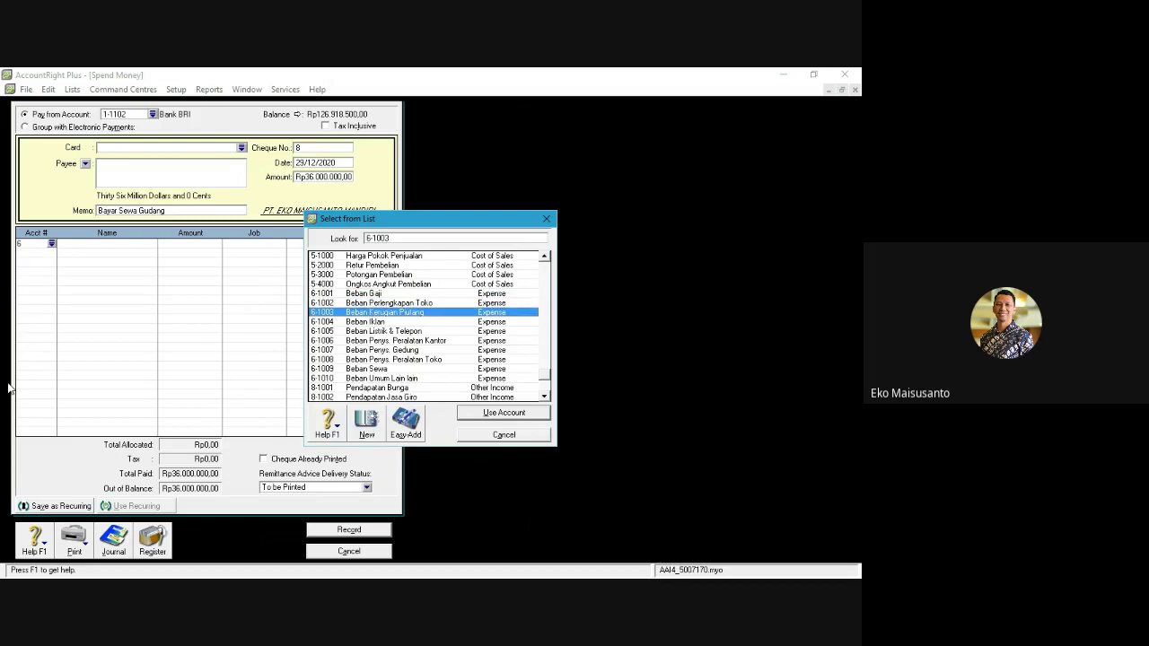
pyautogui.press('Down')
pyautogui.press('Down')
pyautogui.press('Down')
pyautogui.press('Down')
pyautogui.press('Down')
pyautogui.press('Down')
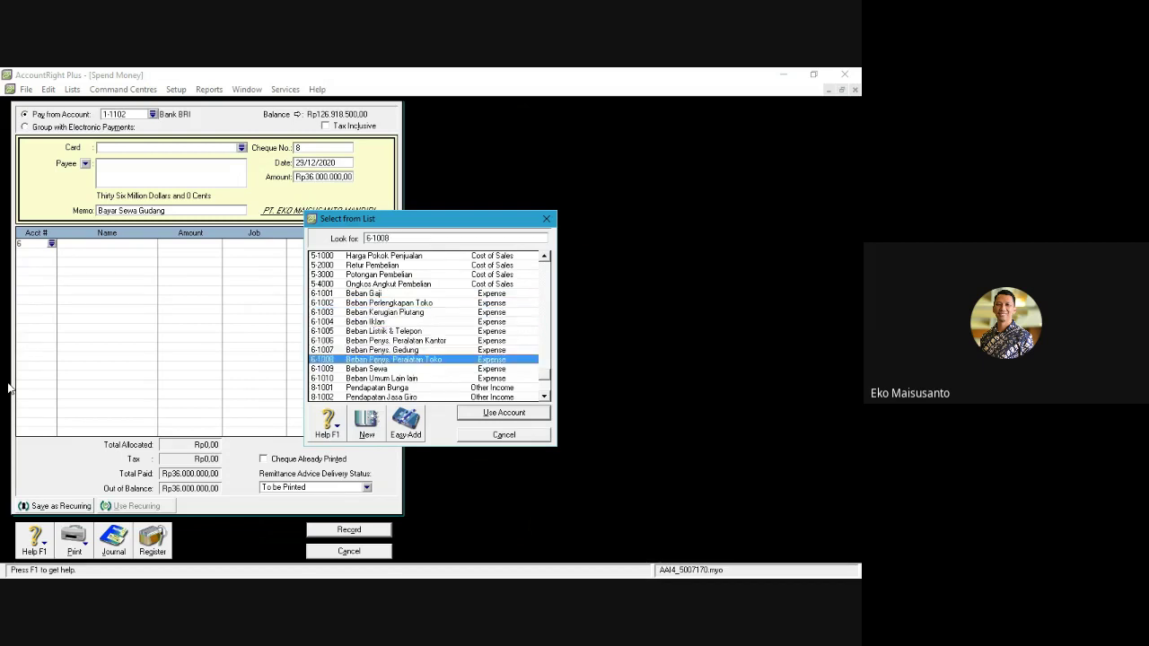
pyautogui.press('Return')
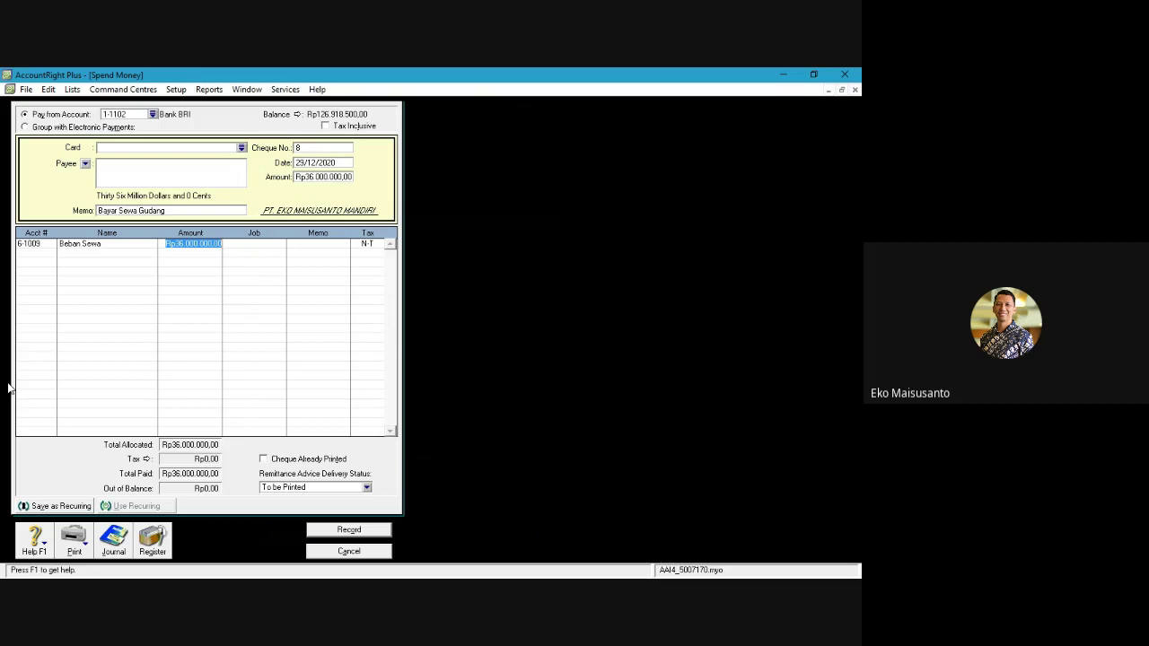
# Step: Add a second line for expense account 6-1009 Beban Sewa with the amount Rp3.600.000
pyautogui.click(41, 252)
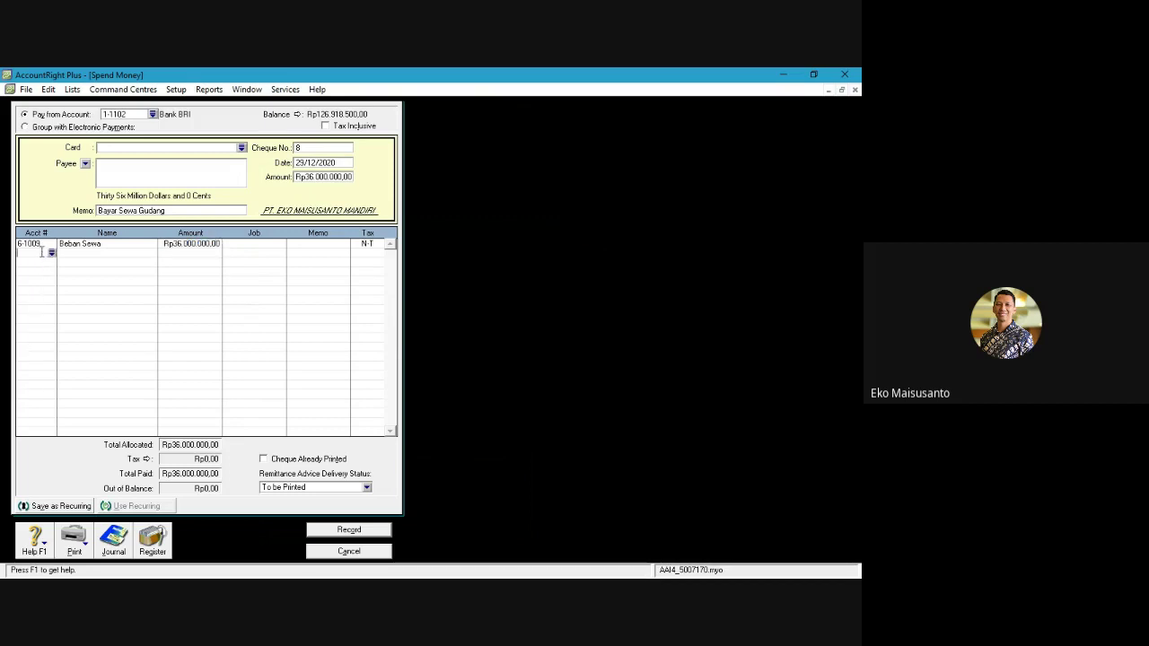
pyautogui.write('6')
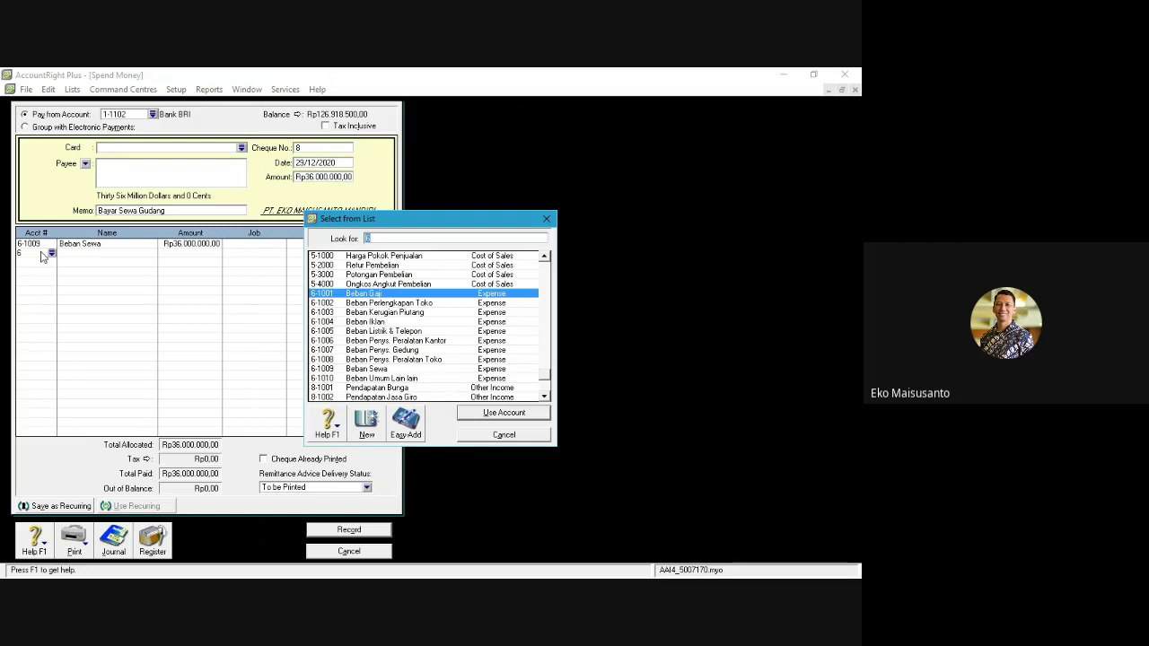
pyautogui.write('6-1009')
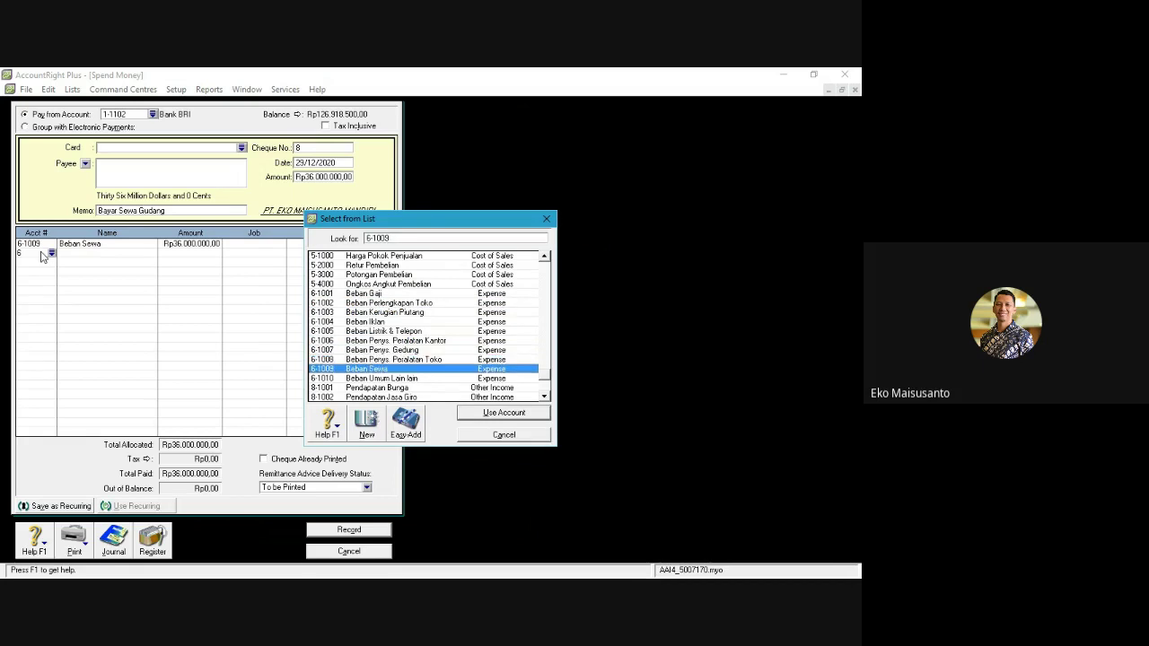
pyautogui.press('Return')
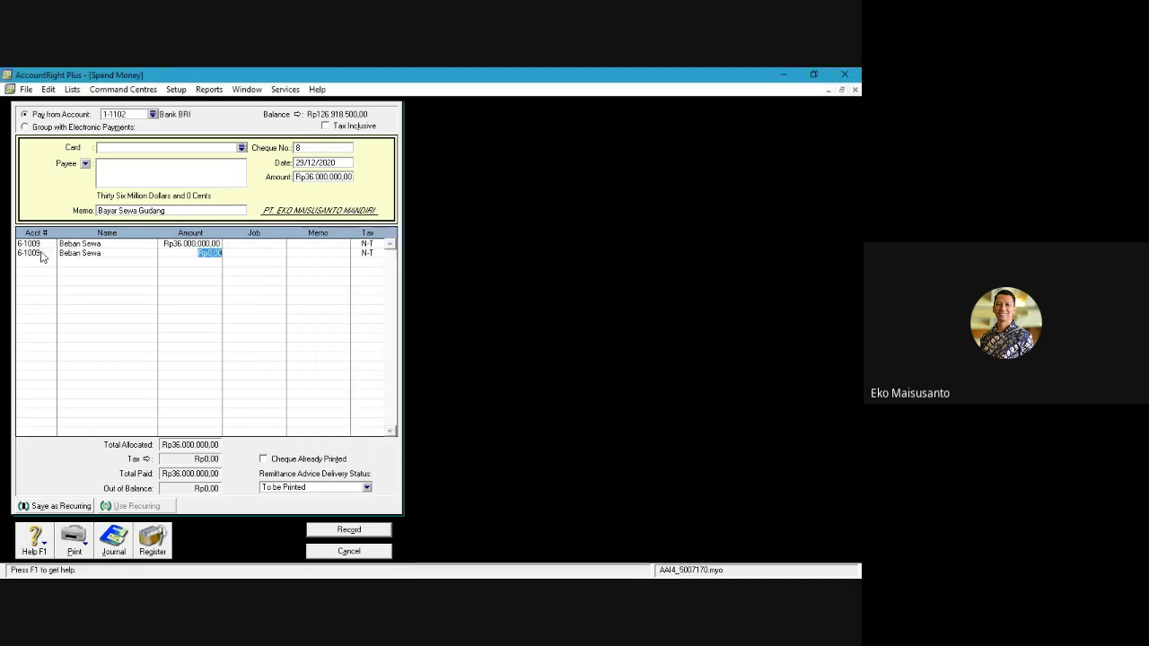
pyautogui.write('3600000')
pyautogui.press('Return')
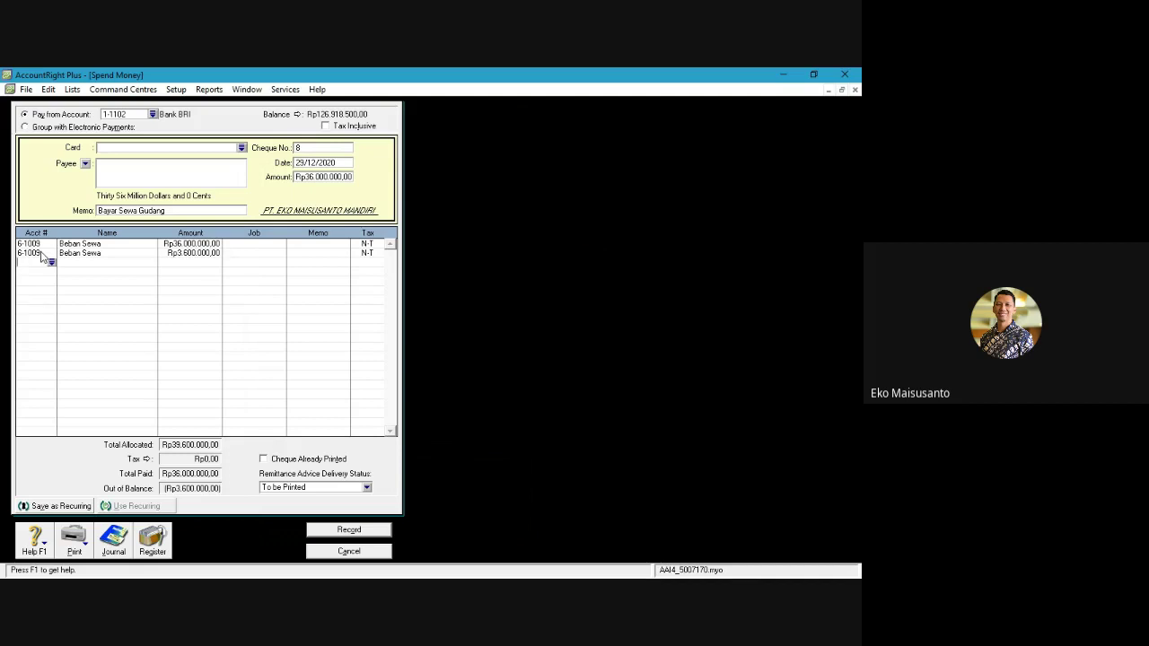
# Step: Add a third line for liability account 2-1402 Utang PPh Pasal 23/26 with the amount minus Rp3.600.000
pyautogui.write('2')
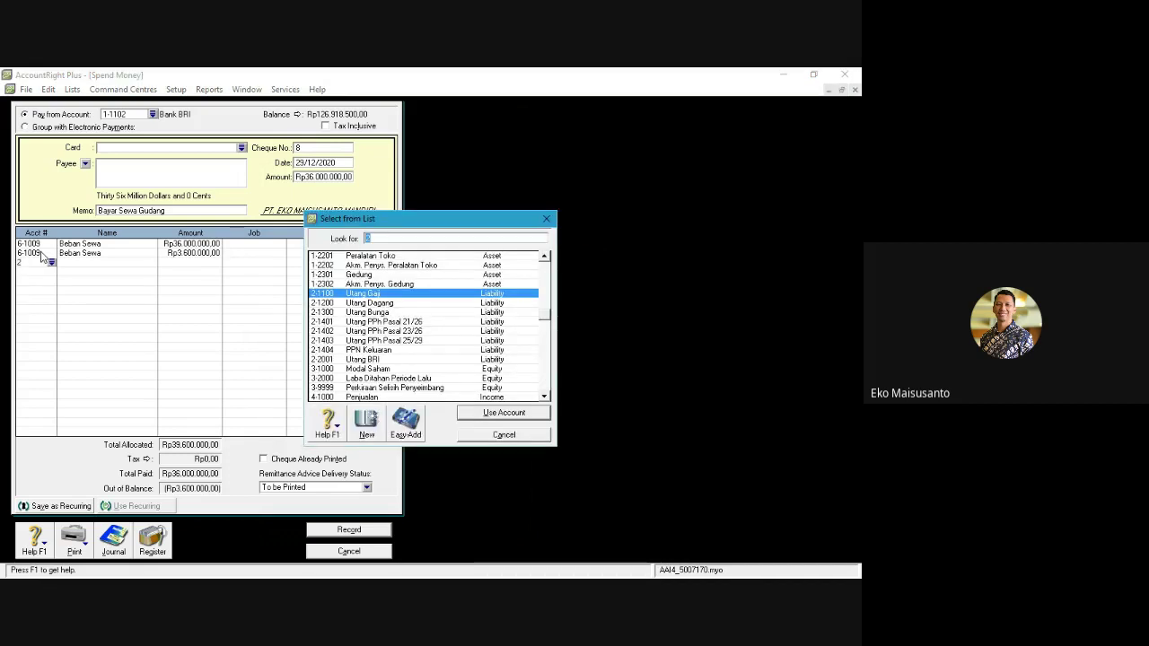
pyautogui.write('2-1401')
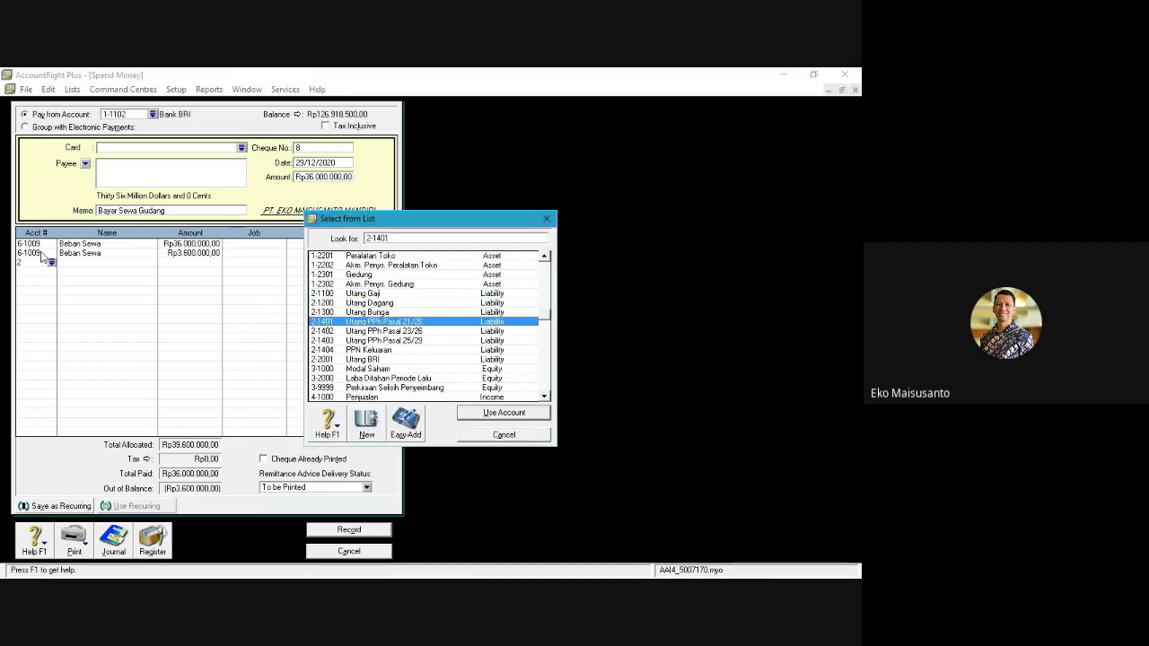
pyautogui.press('Down')
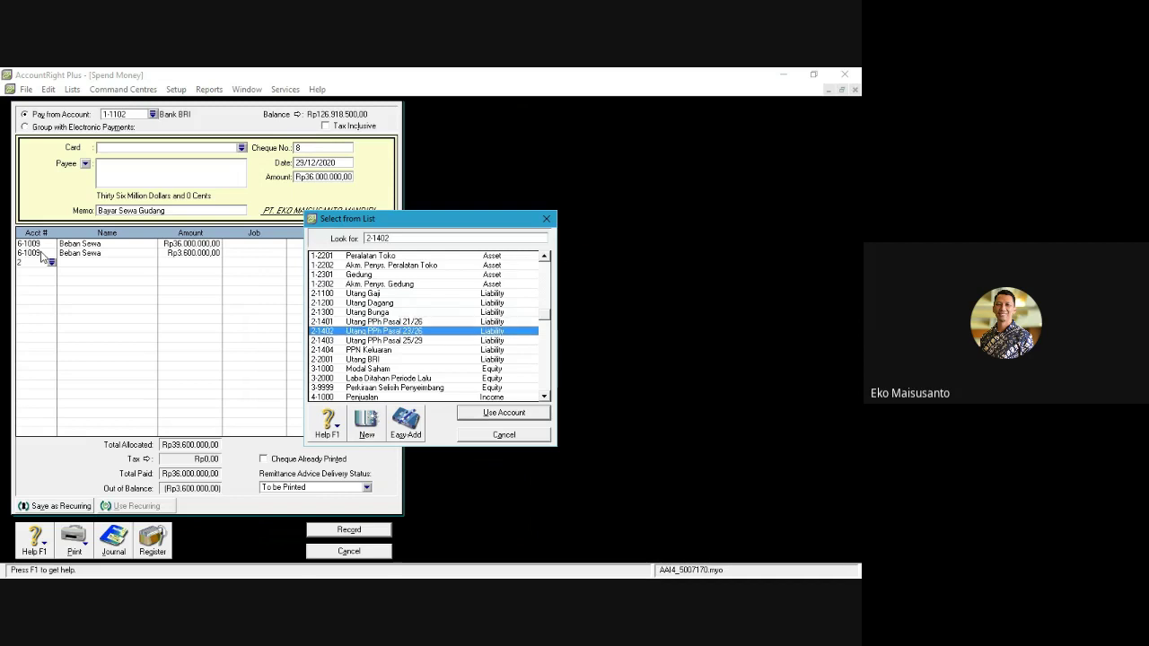
pyautogui.press('Return')
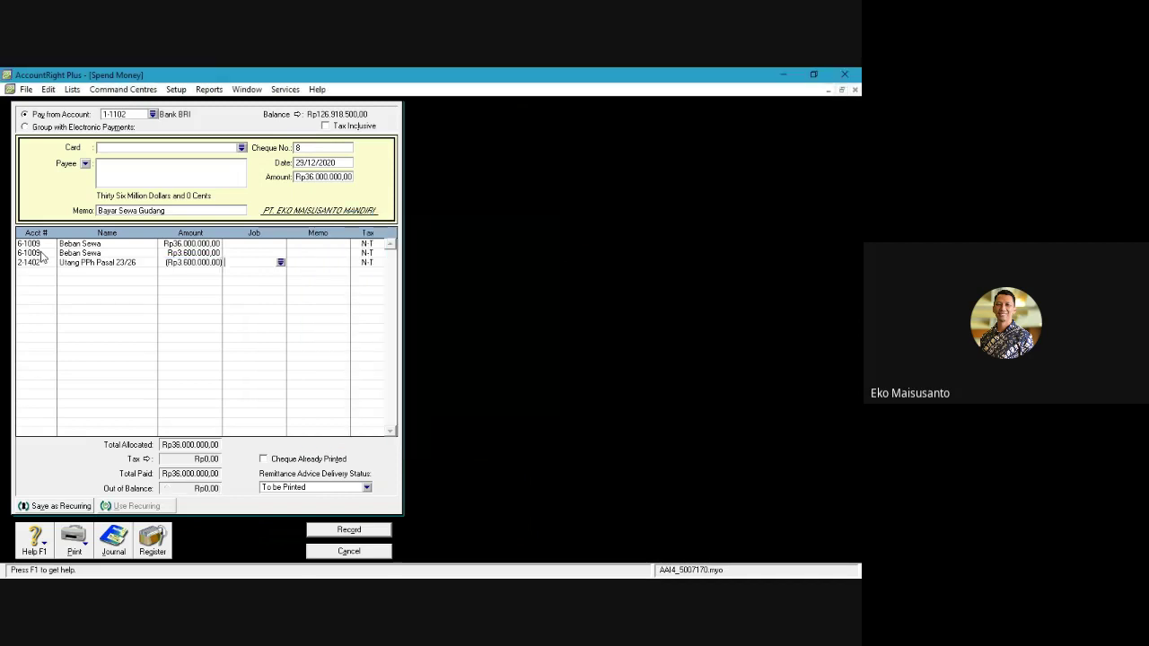
# Step: Enter the memos Sewa Gudang, PPN atas Sewa and PPh Ps. 4/2 on the three allocation lines in order
pyautogui.click(315, 249)
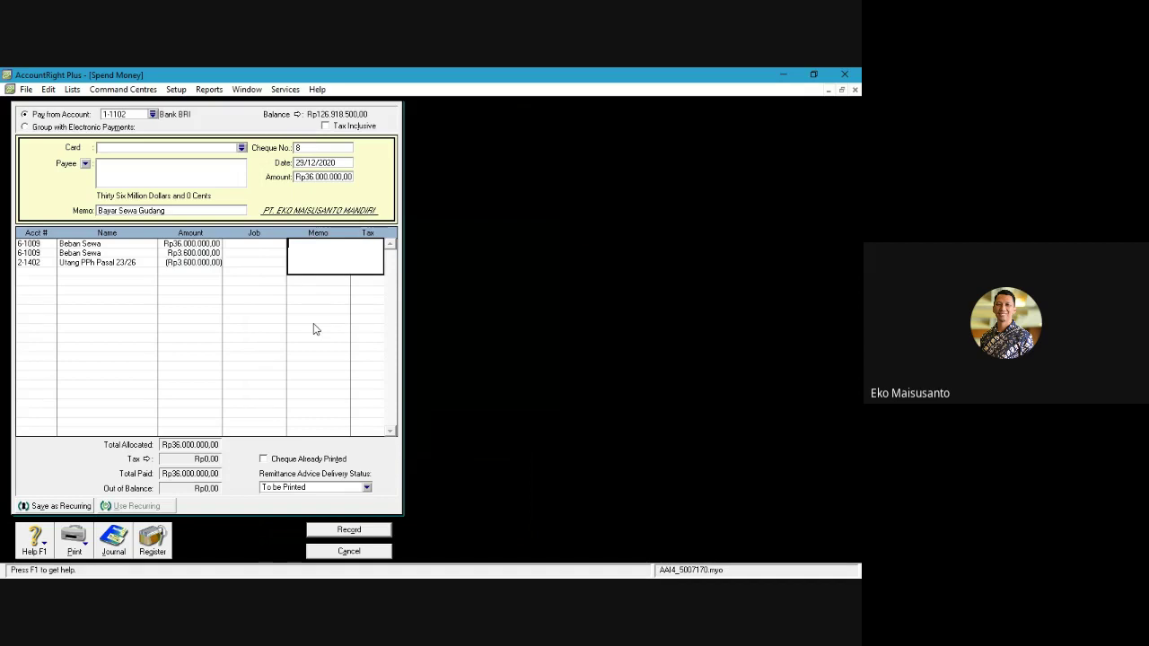
pyautogui.write('Sewa Gudang')
pyautogui.press('Tab')
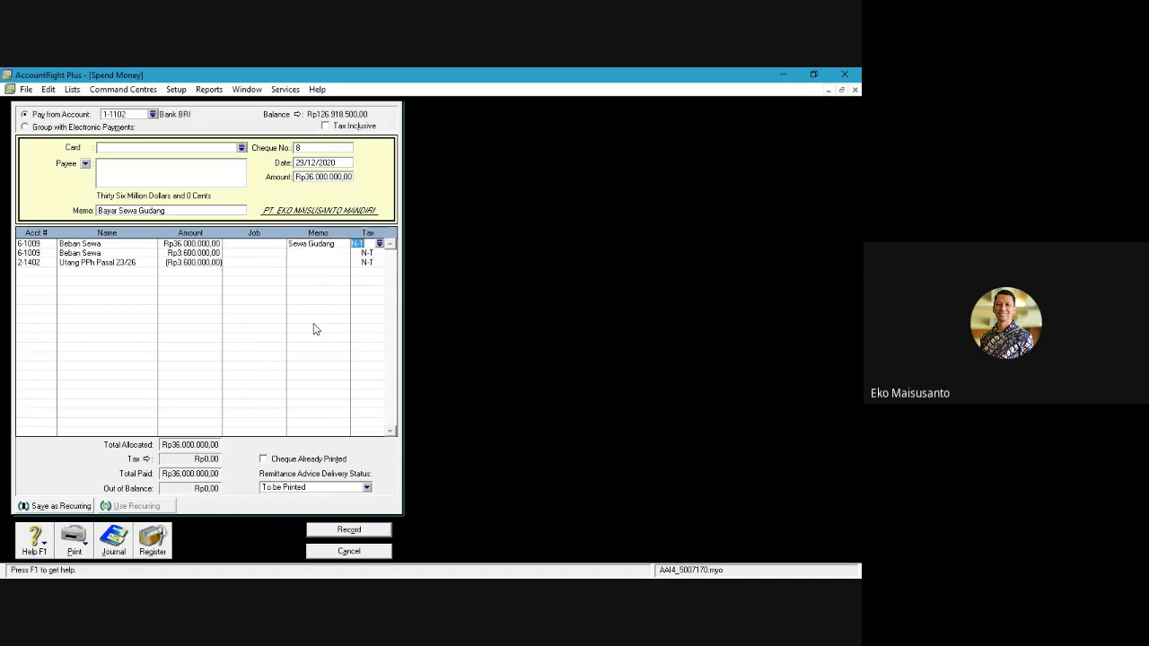
pyautogui.click(305, 255)
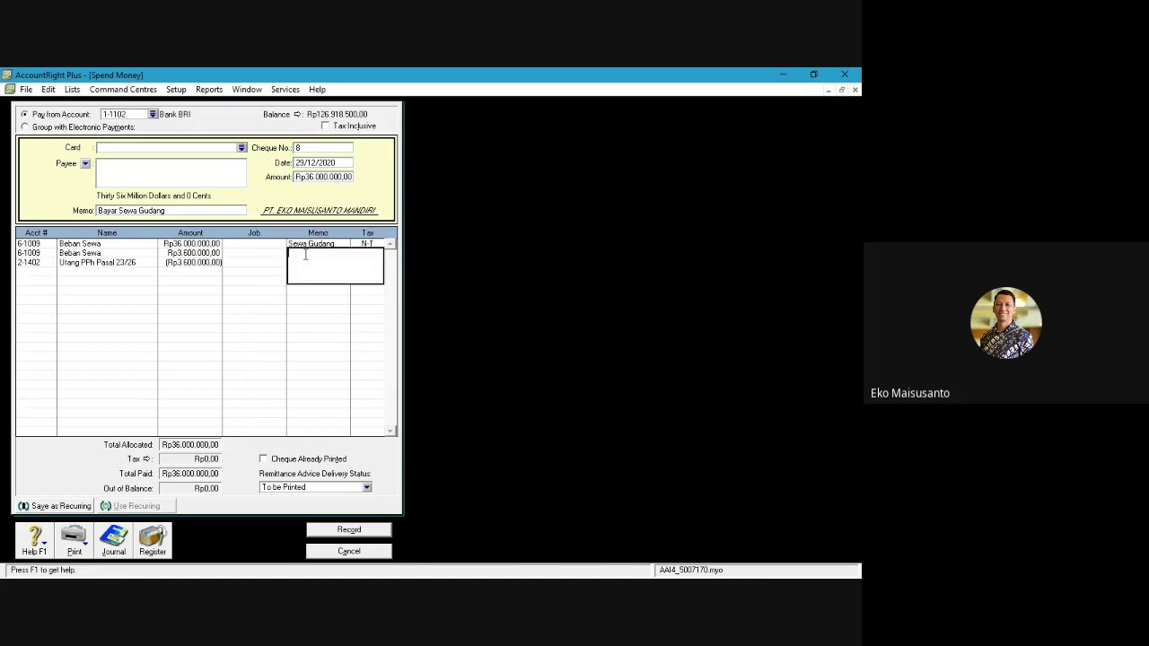
pyautogui.write('PPN atas Sewa')
pyautogui.click(307, 265)
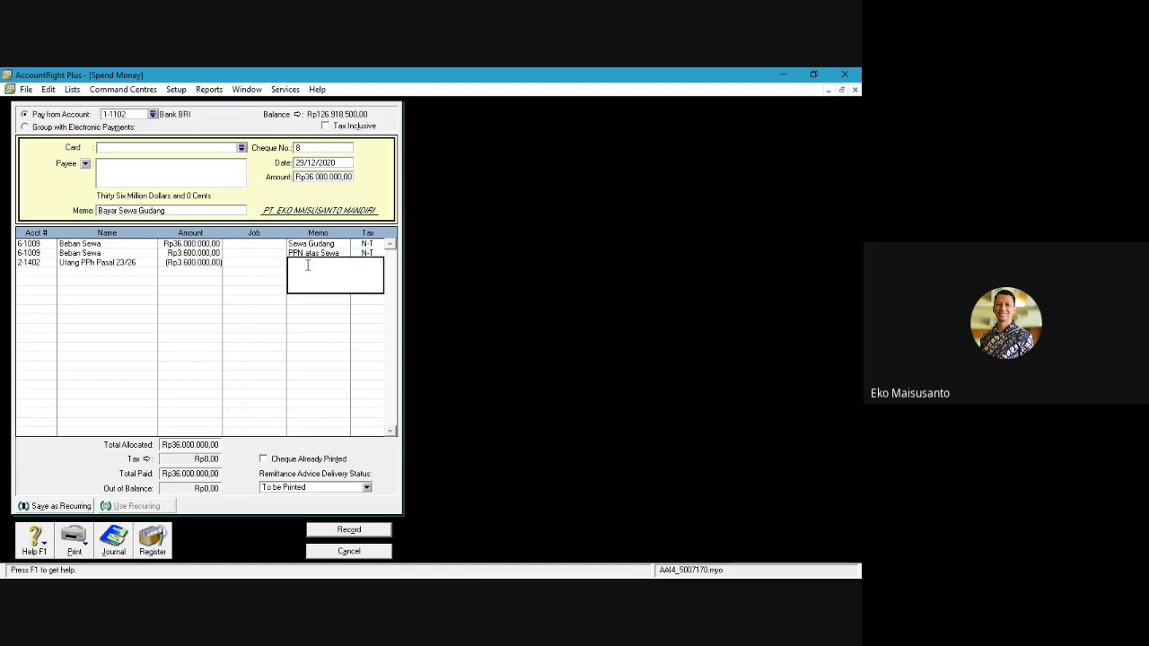
pyautogui.write('PPh Ps.')
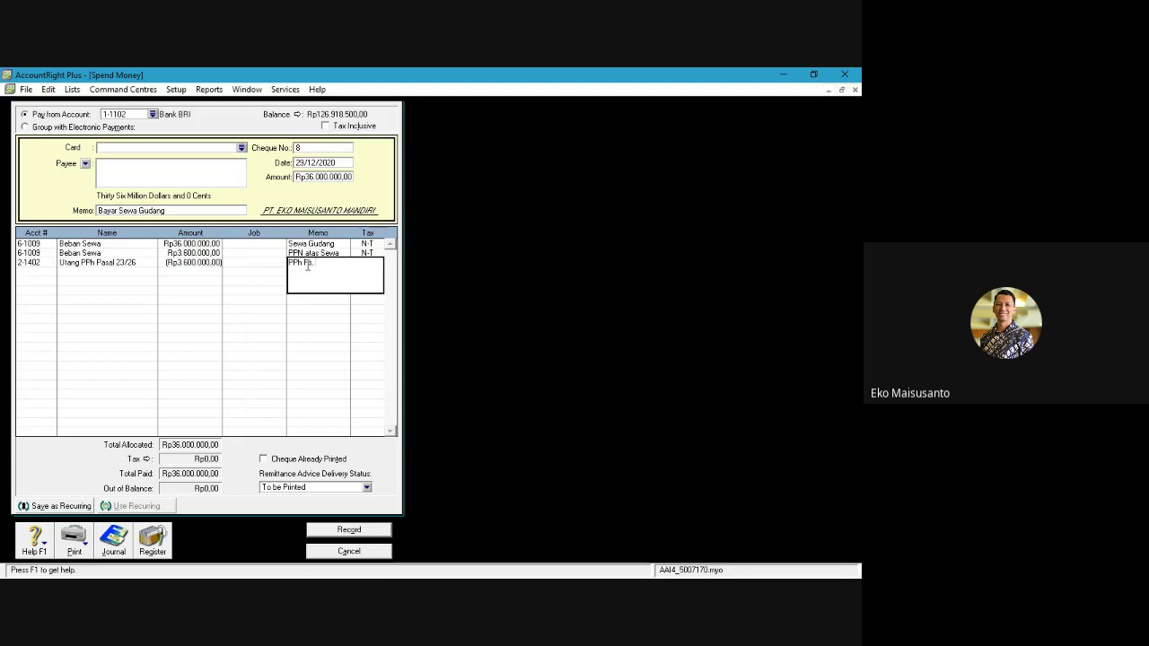
pyautogui.write(' 4/2')
pyautogui.press('Tab')
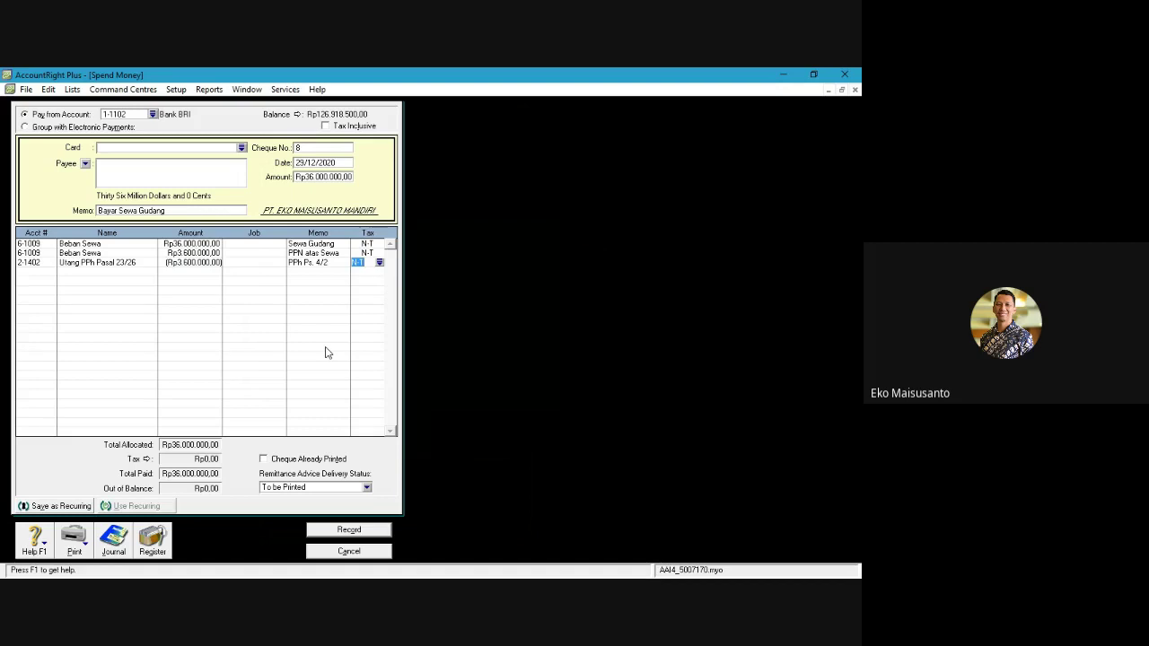
# Step: Record the warehouse rent payment and open a new general journal entry in Accounts
pyautogui.click(349, 529)
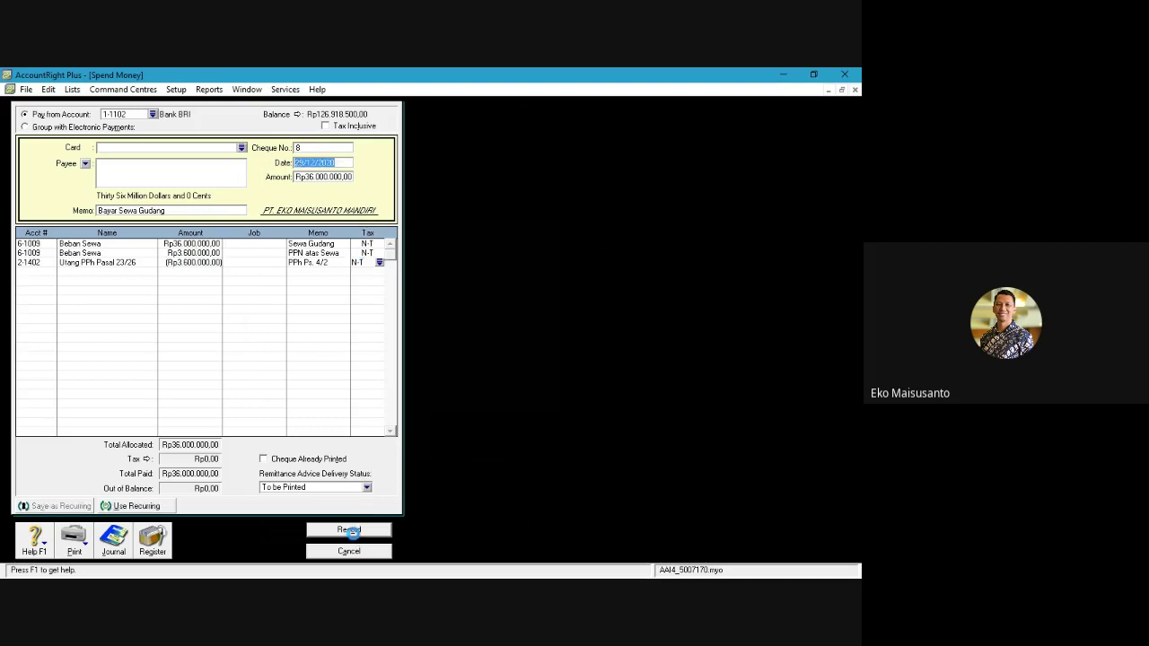
pyautogui.click(359, 554)
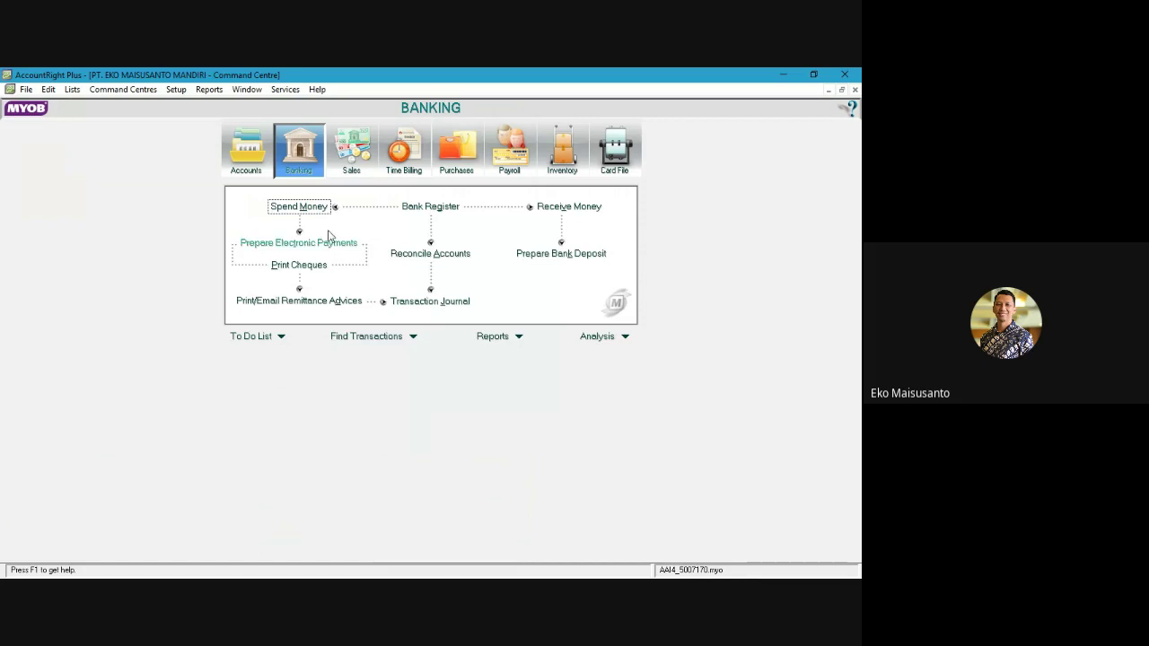
pyautogui.click(247, 154)
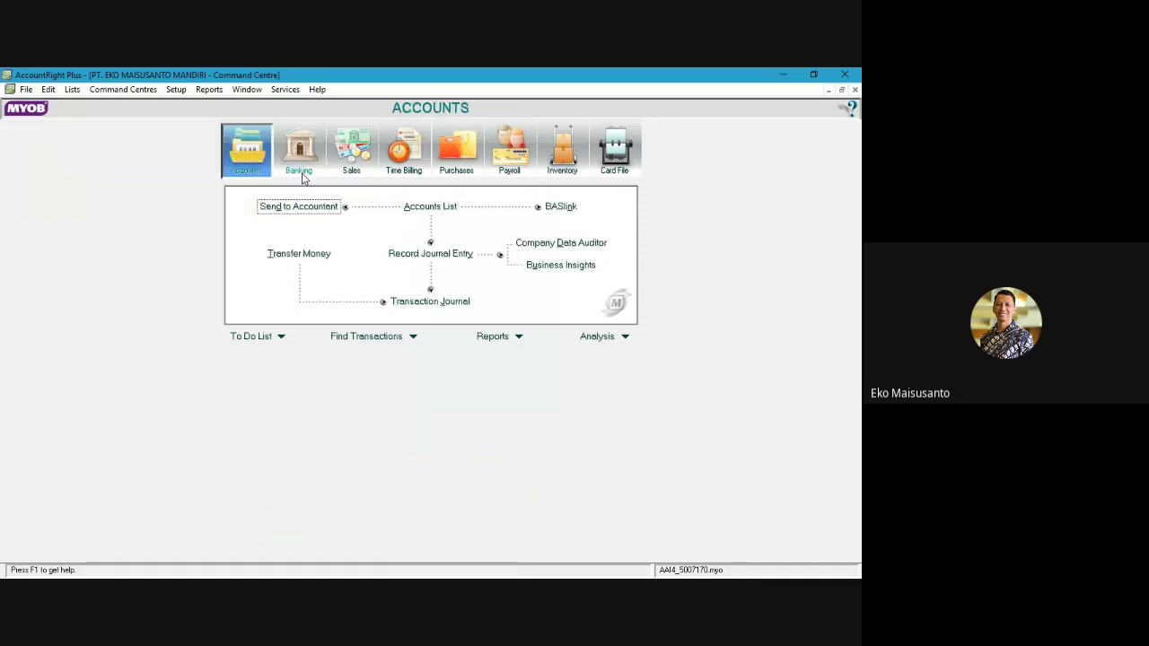
pyautogui.click(405, 256)
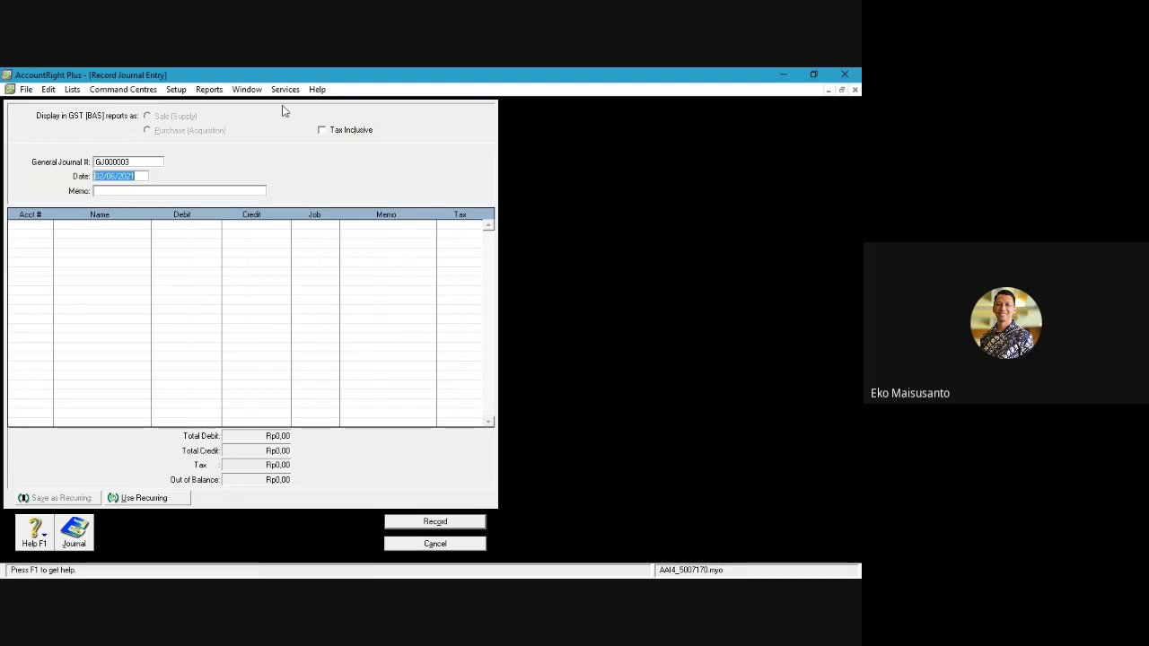
# Step: Display the Trial Balance report for December of FY 2020, review the account balances and return to the journal entry
pyautogui.click(212, 92)
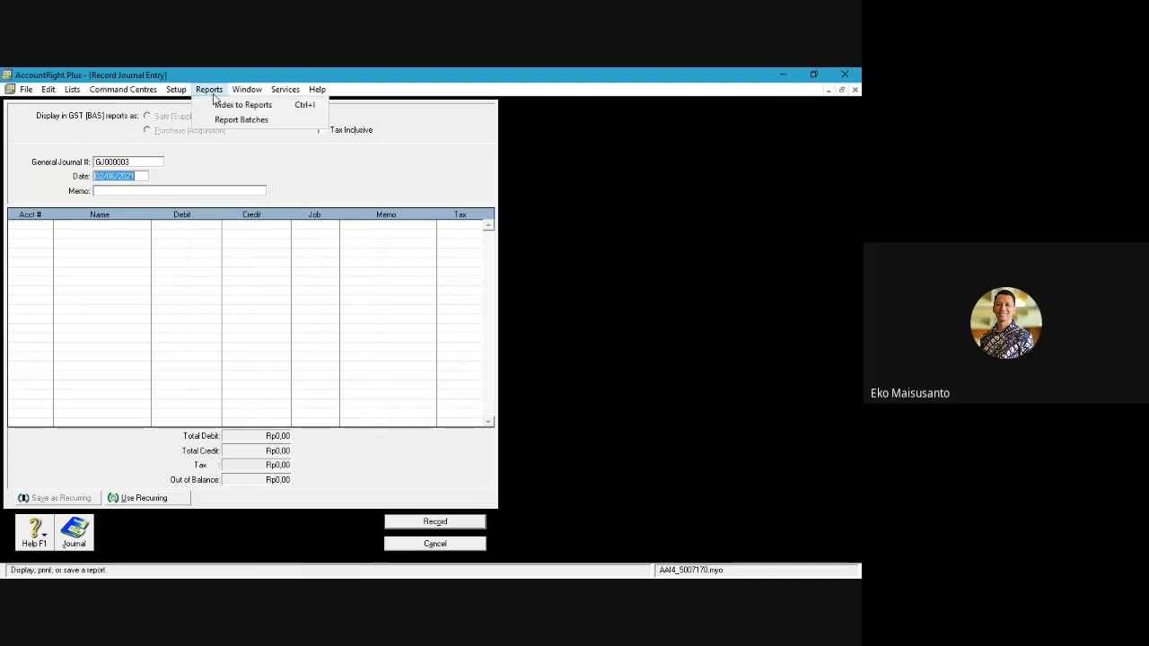
pyautogui.click(217, 105)
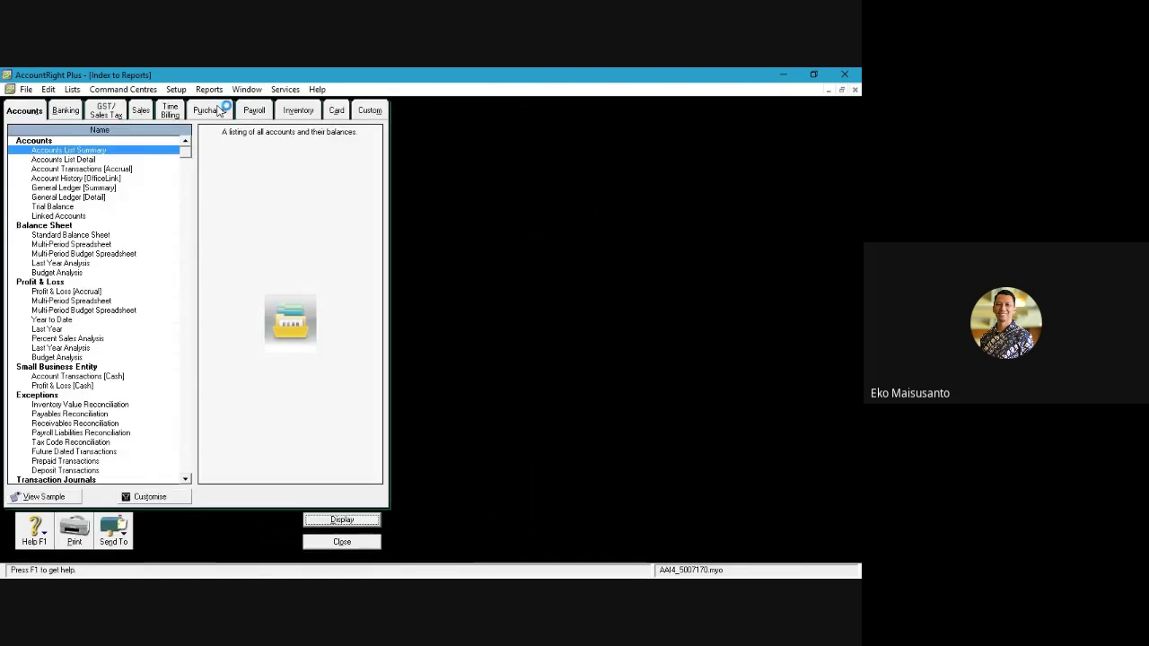
pyautogui.doubleClick(50, 206)
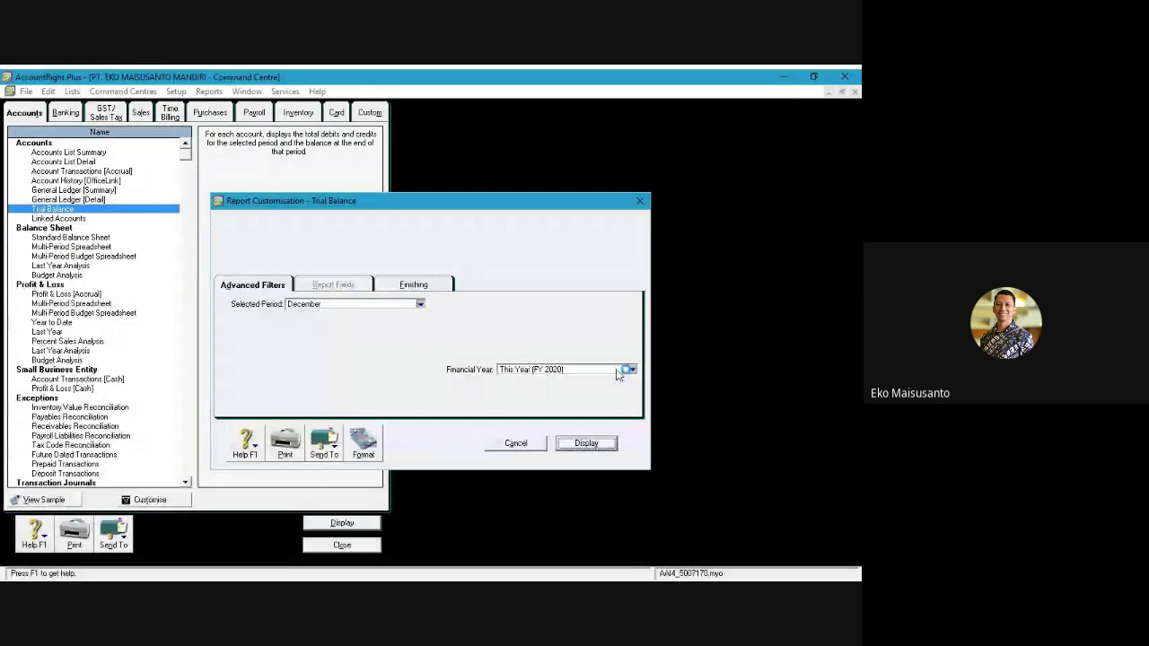
pyautogui.click(588, 442)
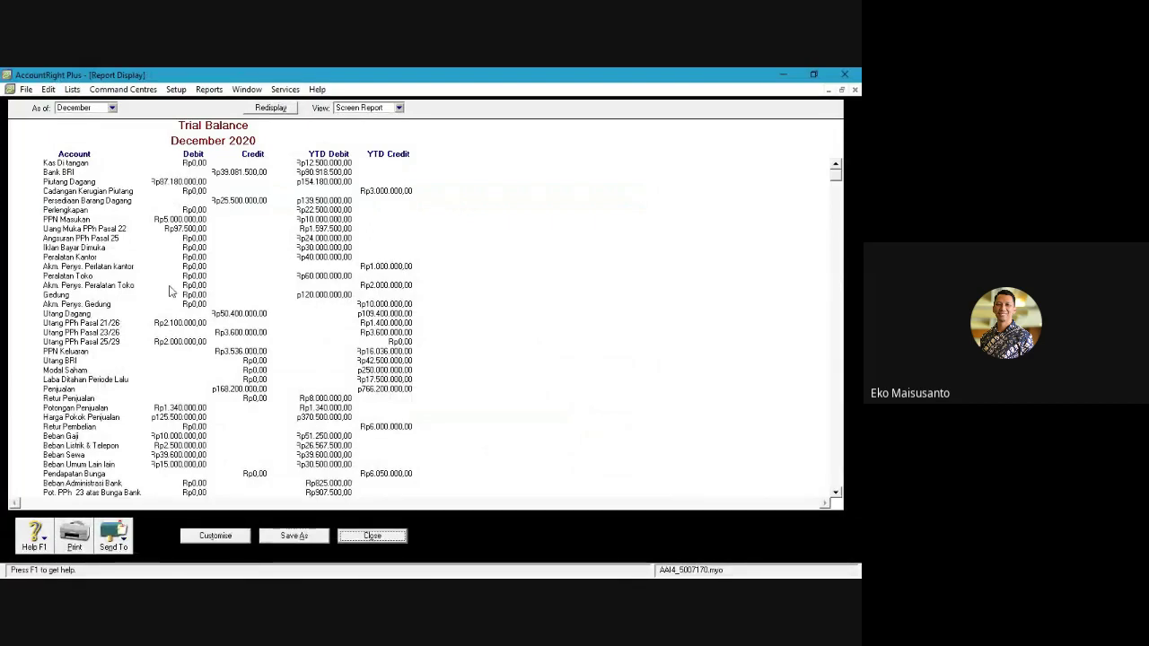
pyautogui.click(389, 535)
pyautogui.click(367, 542)
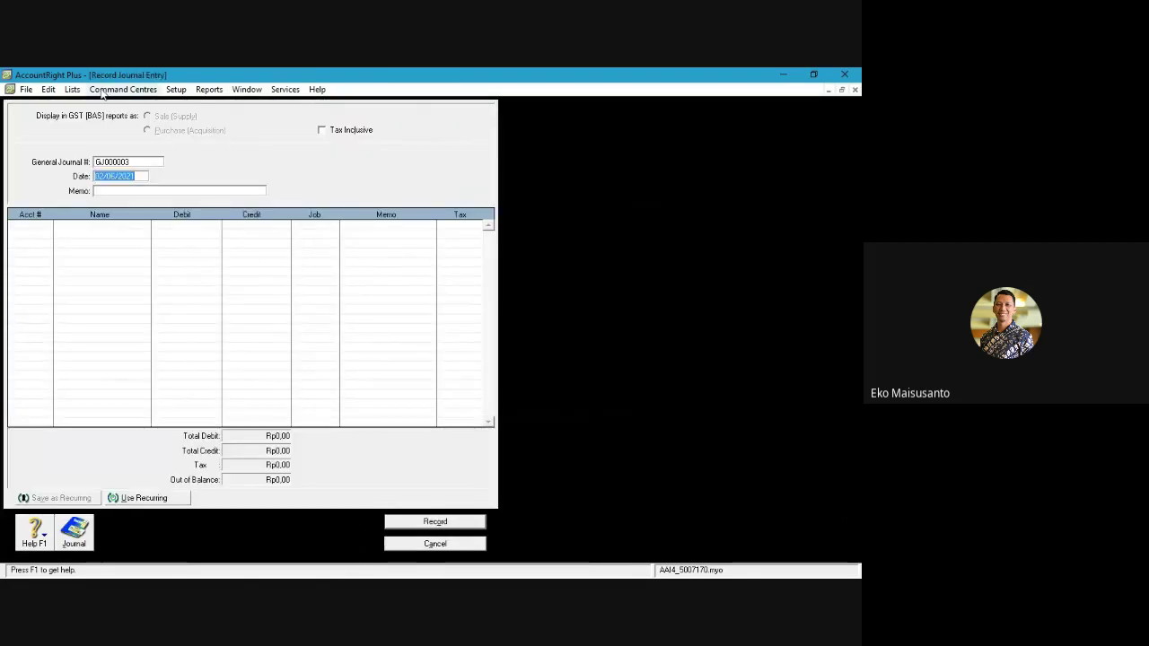
# Step: Date the journal entry 31/12/2020 and enter the memo Taksiran Kerugian Piutang Bulan Des 2020
pyautogui.write('3')
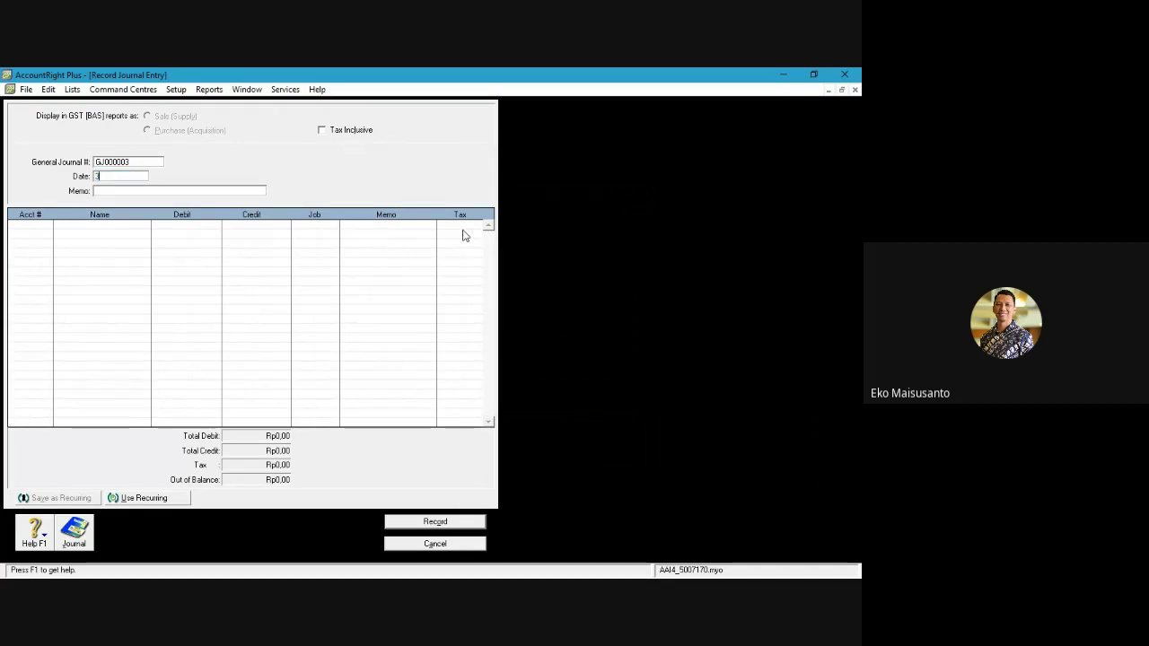
pyautogui.write('1/12/2020')
pyautogui.press('Tab')
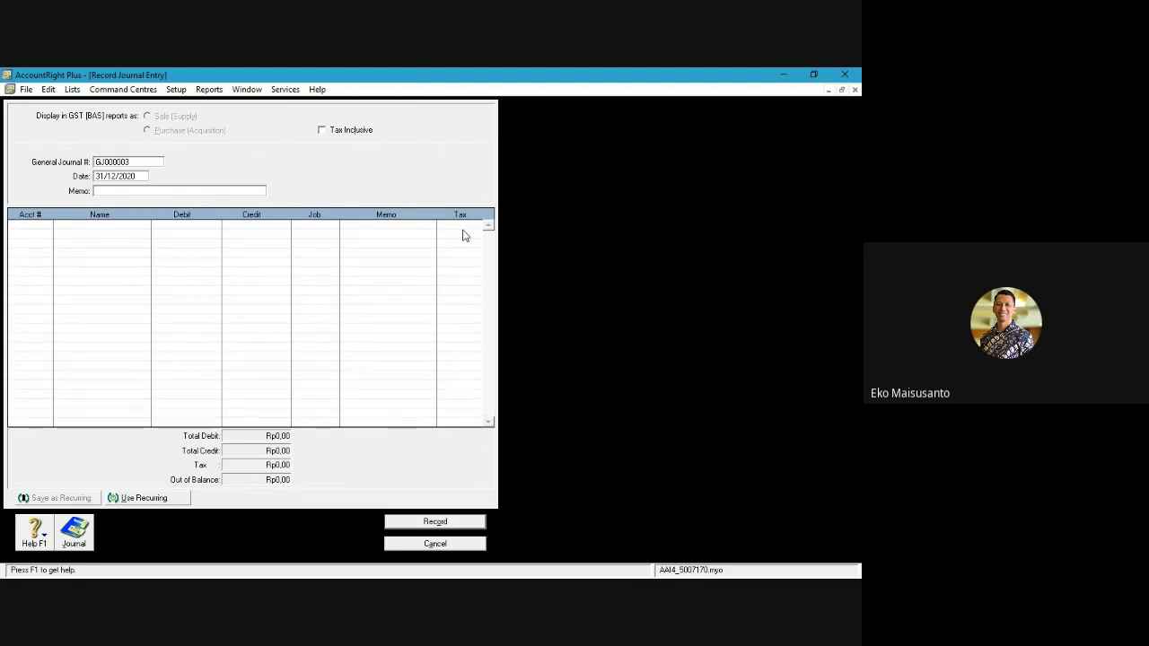
pyautogui.write('Taksiran')
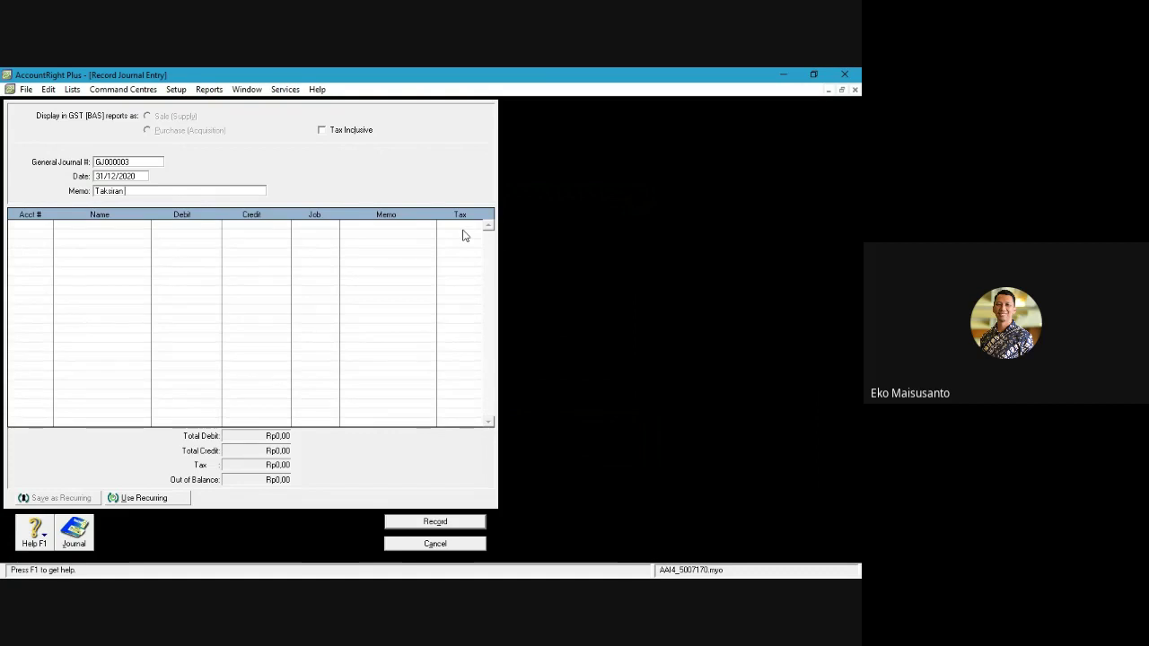
pyautogui.write(' Kerugian')
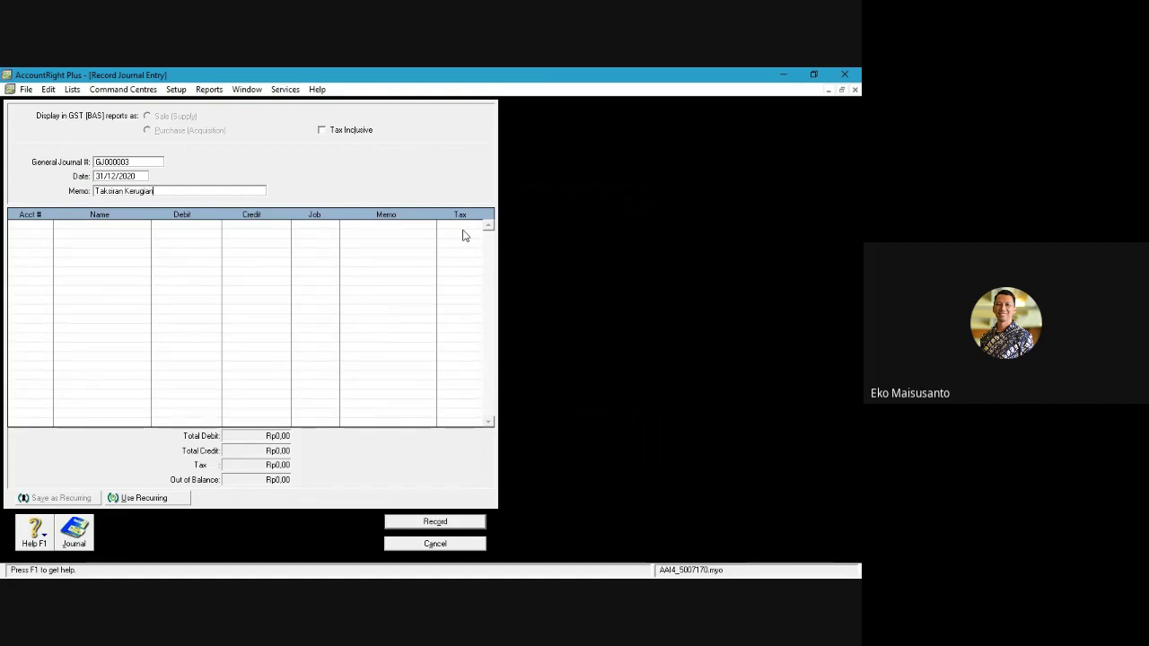
pyautogui.write(' Piutang Bula')
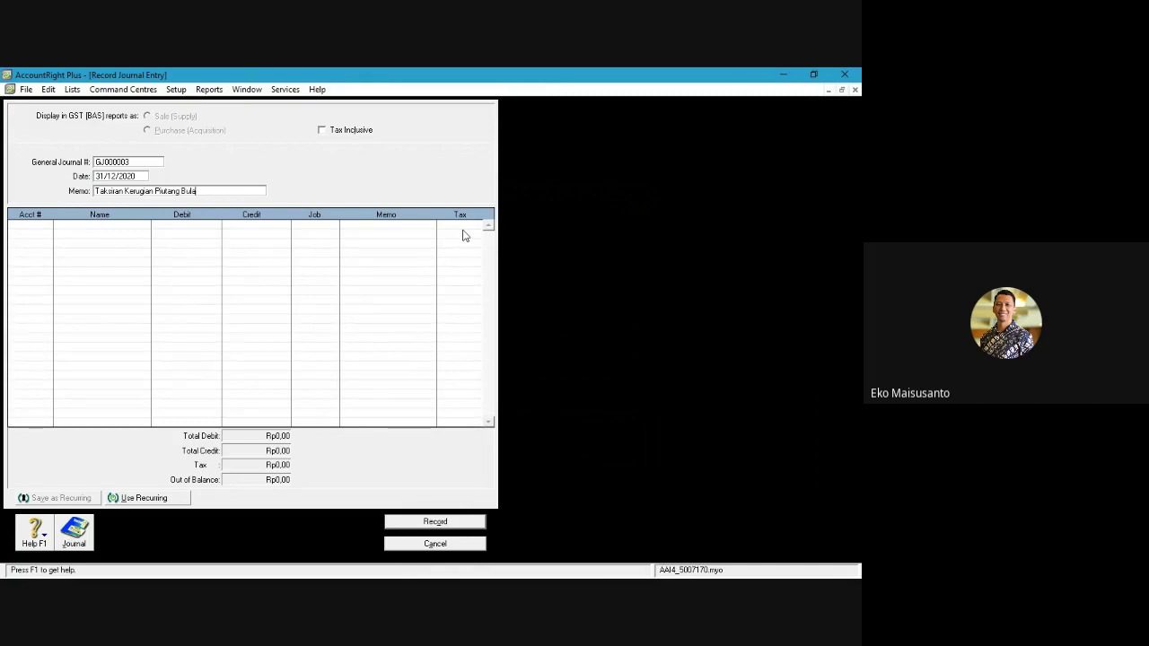
pyautogui.write('n Des')
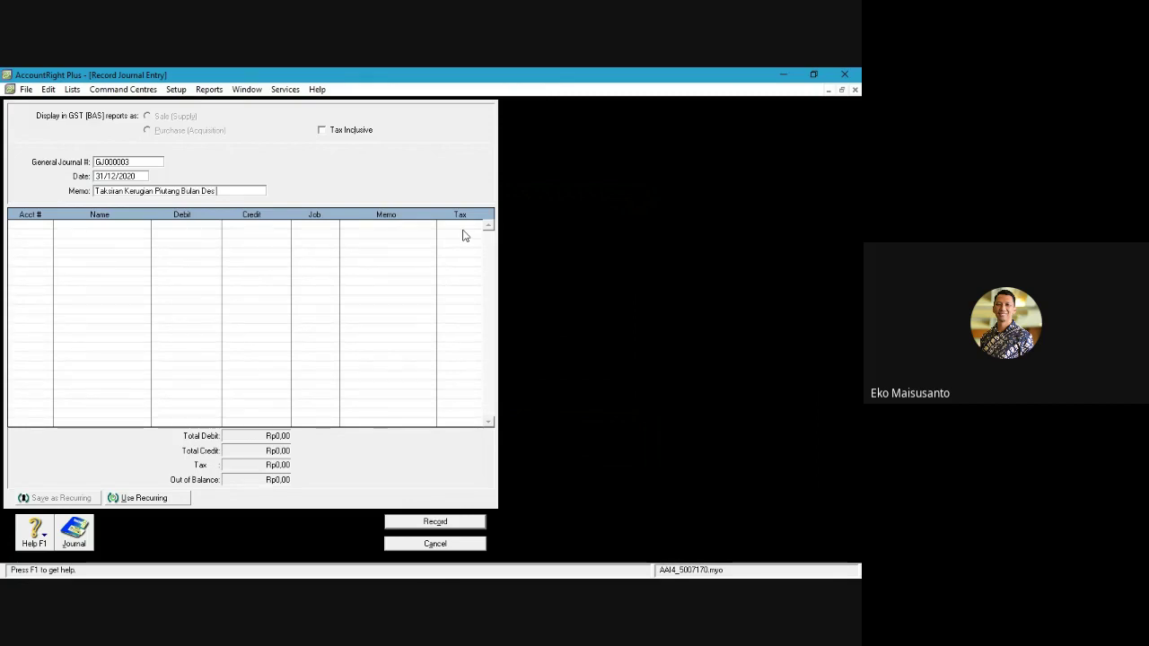
pyautogui.write(' 2020')
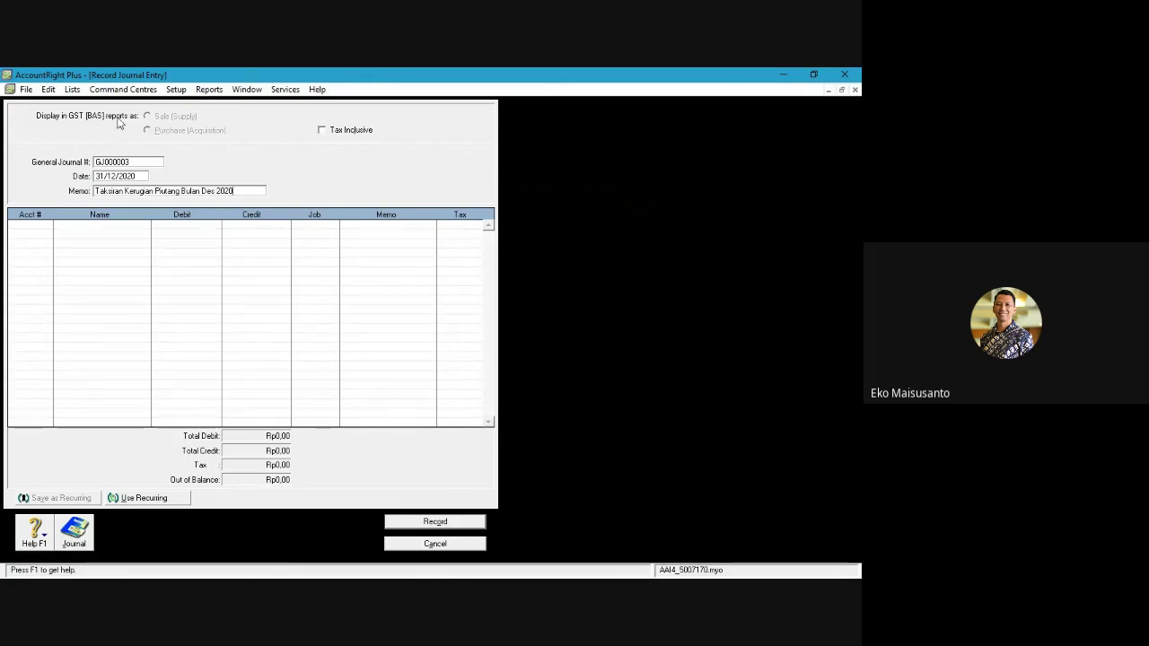
# Step: Assign expense account 6-1003 Beban Kerugian Piutang to the first line of the journal entry
pyautogui.click(30, 227)
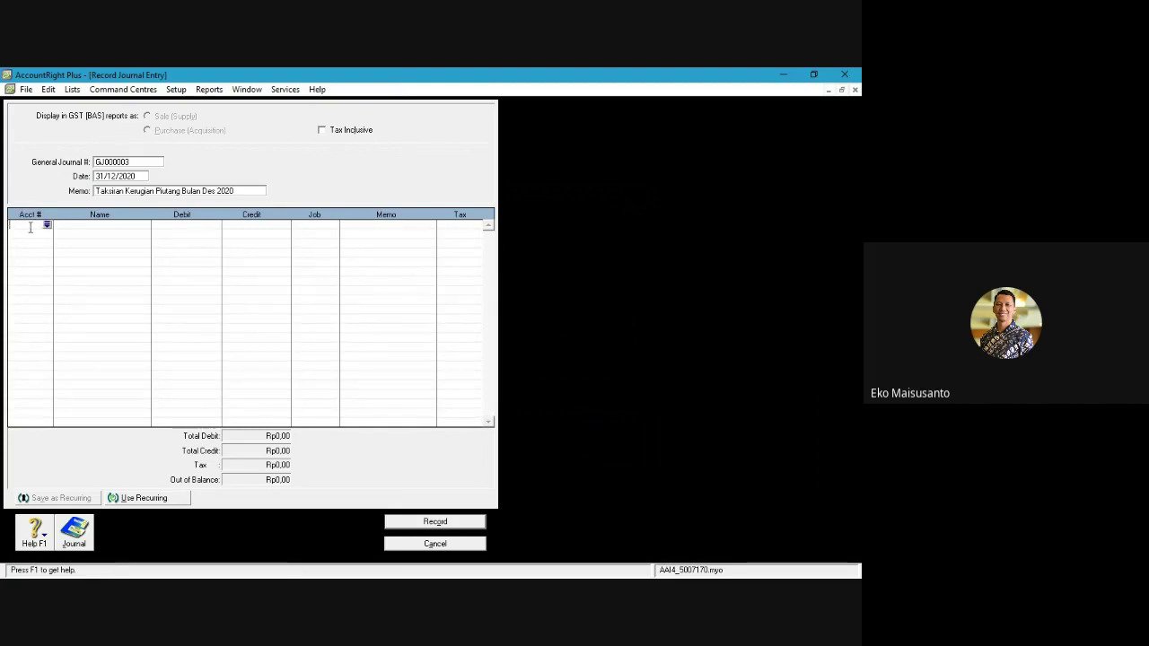
pyautogui.write('6-1003')
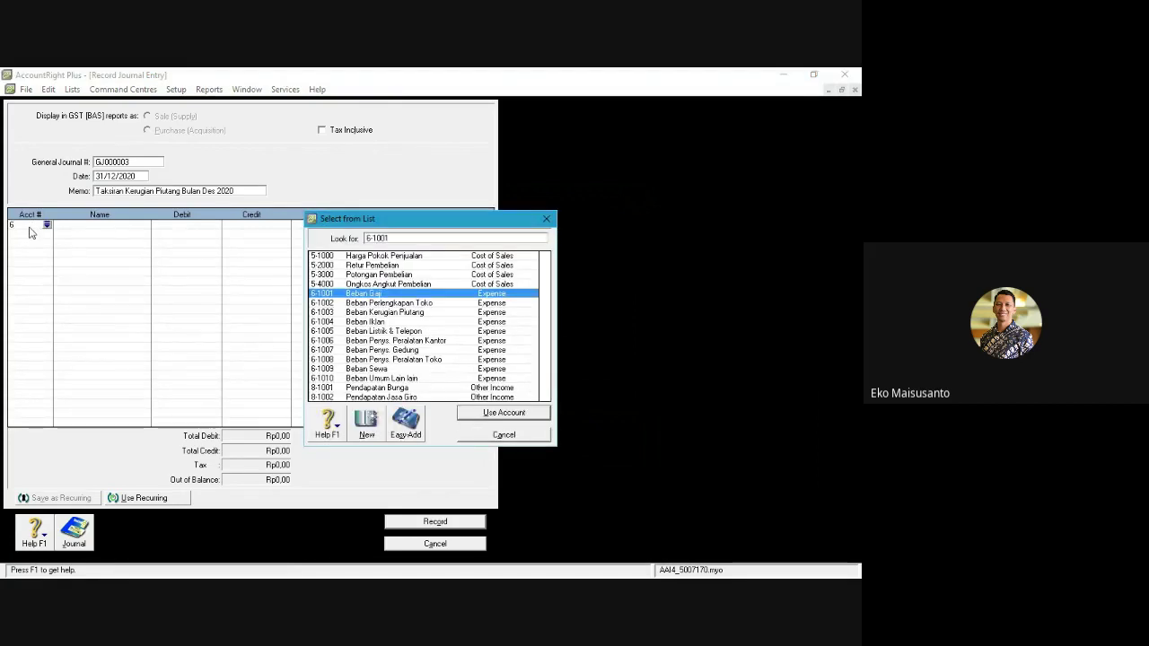
pyautogui.press('Down')
pyautogui.press('Down')
pyautogui.press('Down')
pyautogui.press('Down')
pyautogui.press('Down')
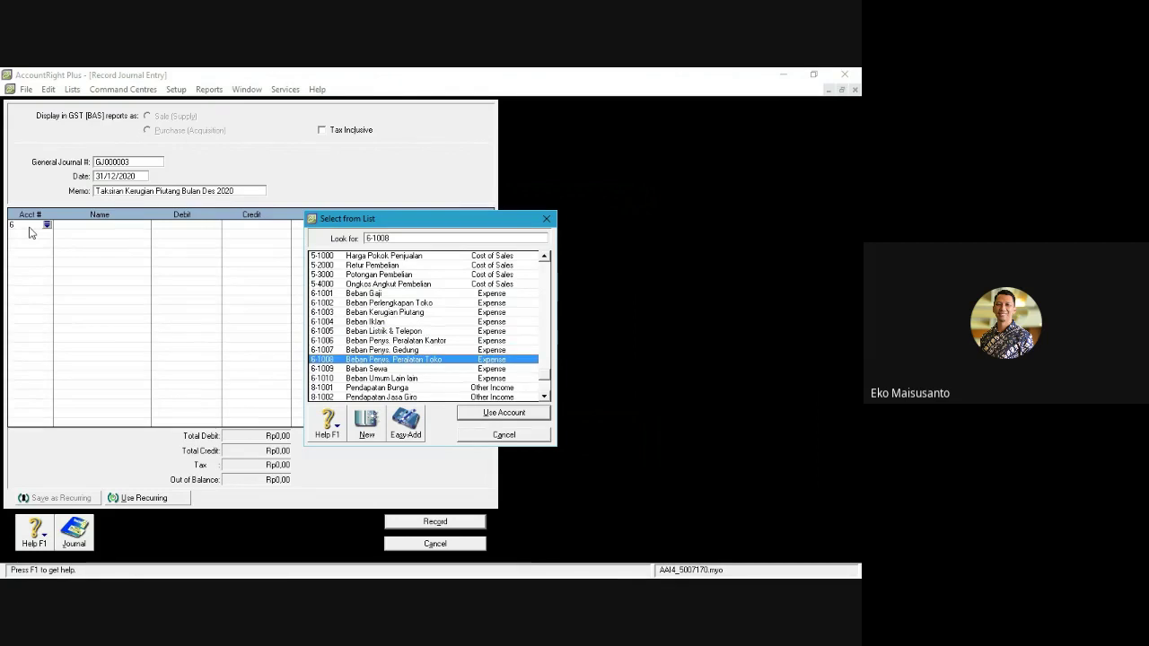
pyautogui.press('Up')
pyautogui.press('Up')
pyautogui.press('Up')
pyautogui.press('Up')
pyautogui.press('Up')
pyautogui.press('Return')
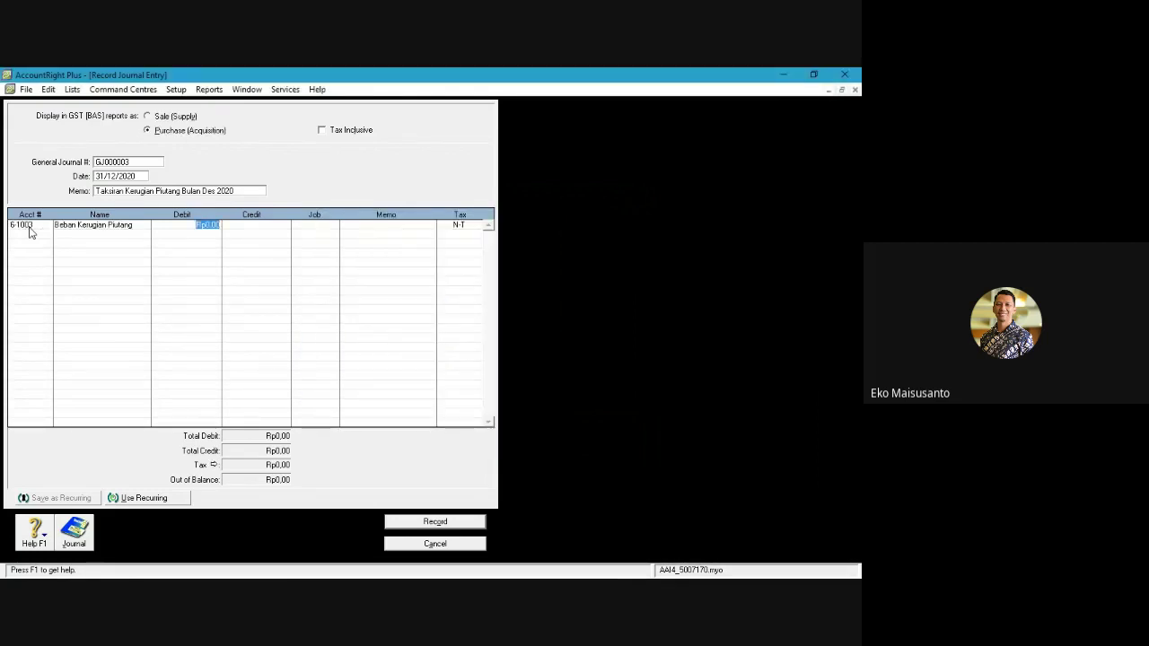
# Step: Debit Beban Kerugian Piutang with Rp4.359.000 on the first line of the journal entry
pyautogui.doubleClick(181, 225)
pyautogui.write('4')
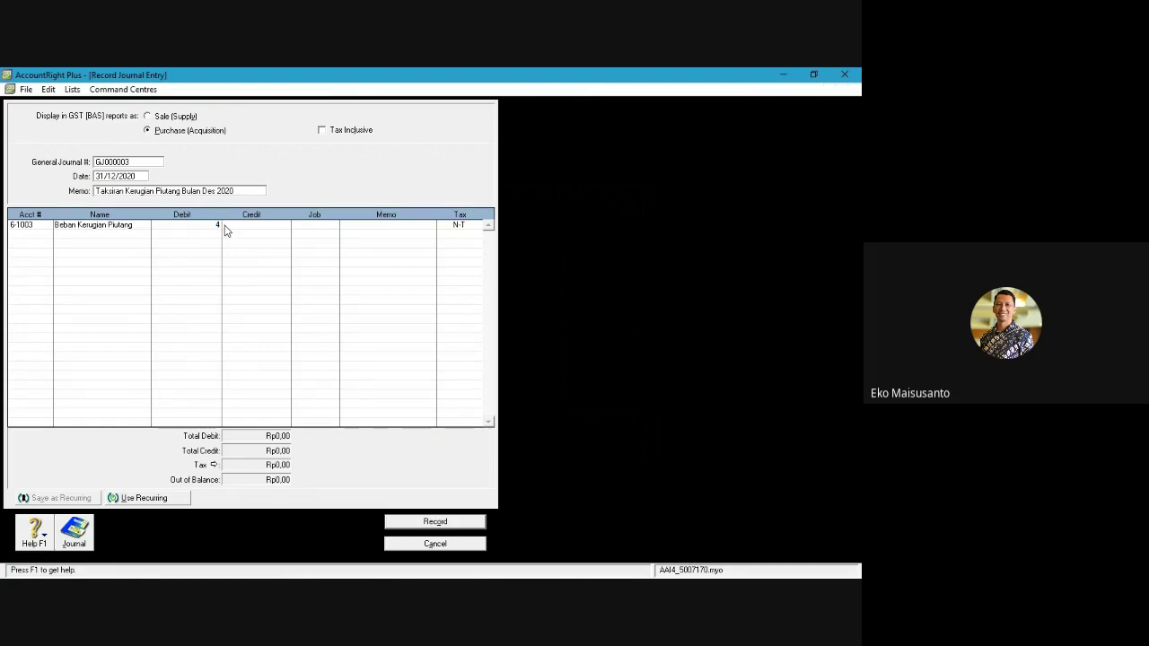
pyautogui.write('.359.000')
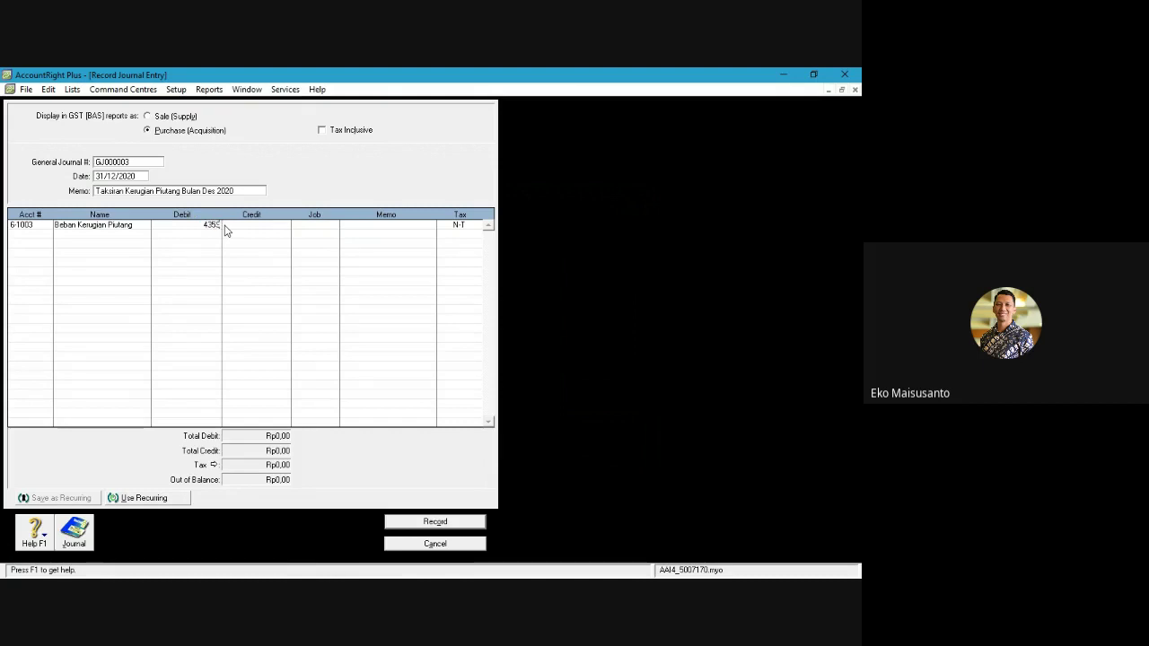
pyautogui.press('Return')
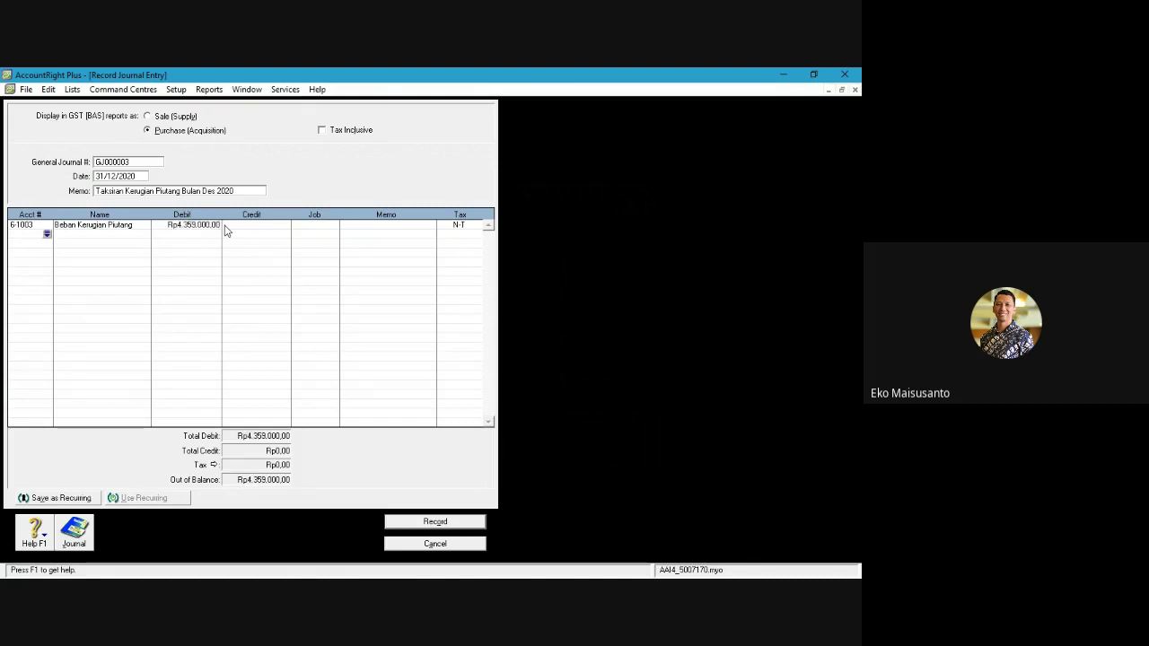
# Step: Credit Rp4.359.000 to account 1-1202 Cadangan Kerugian Piutang on the second line and record the bad debts journal entry
pyautogui.write('1')
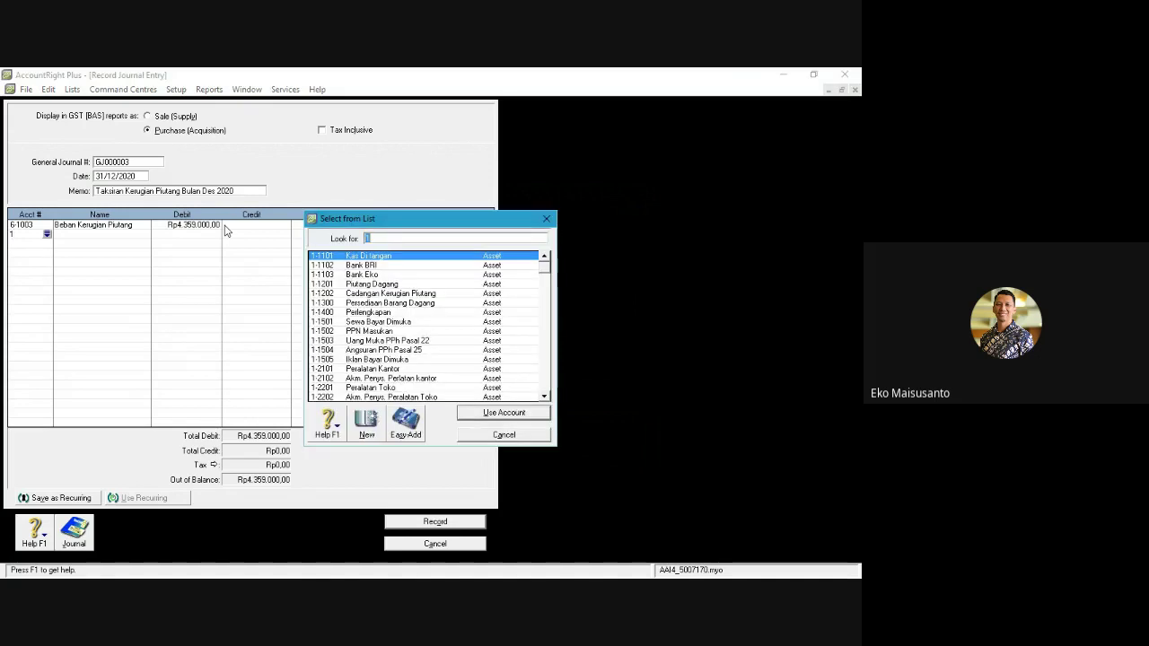
pyautogui.press('Down')
pyautogui.press('Down')
pyautogui.press('Down')
pyautogui.press('Down')
pyautogui.press('Return')
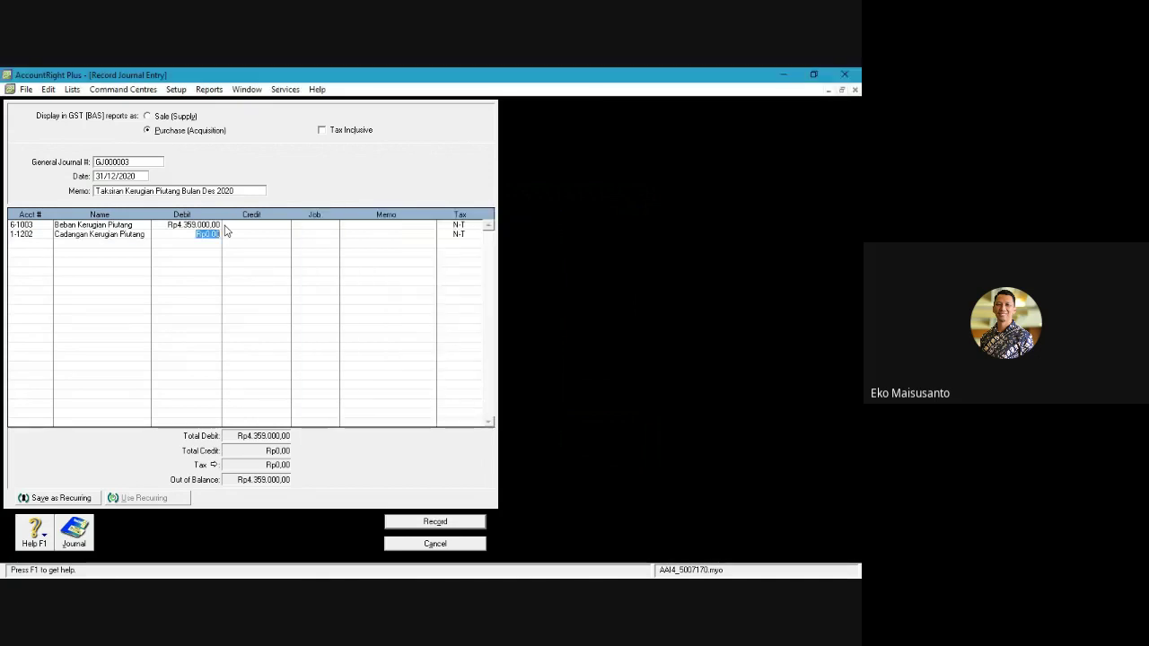
pyautogui.press('Return')
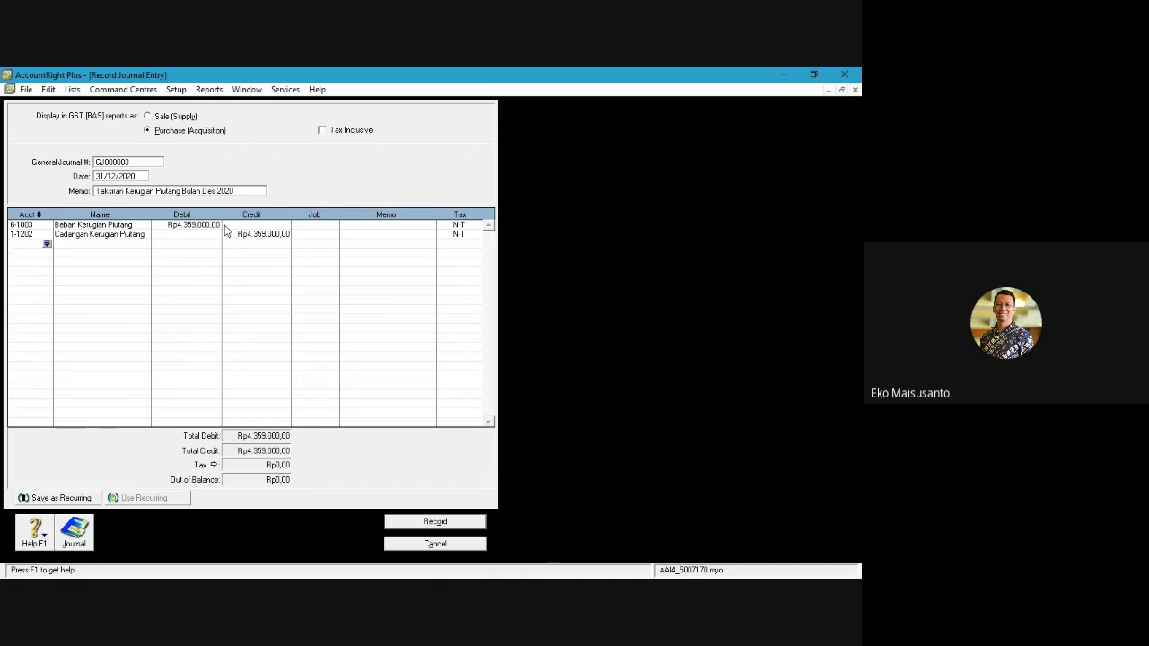
pyautogui.click(417, 524)
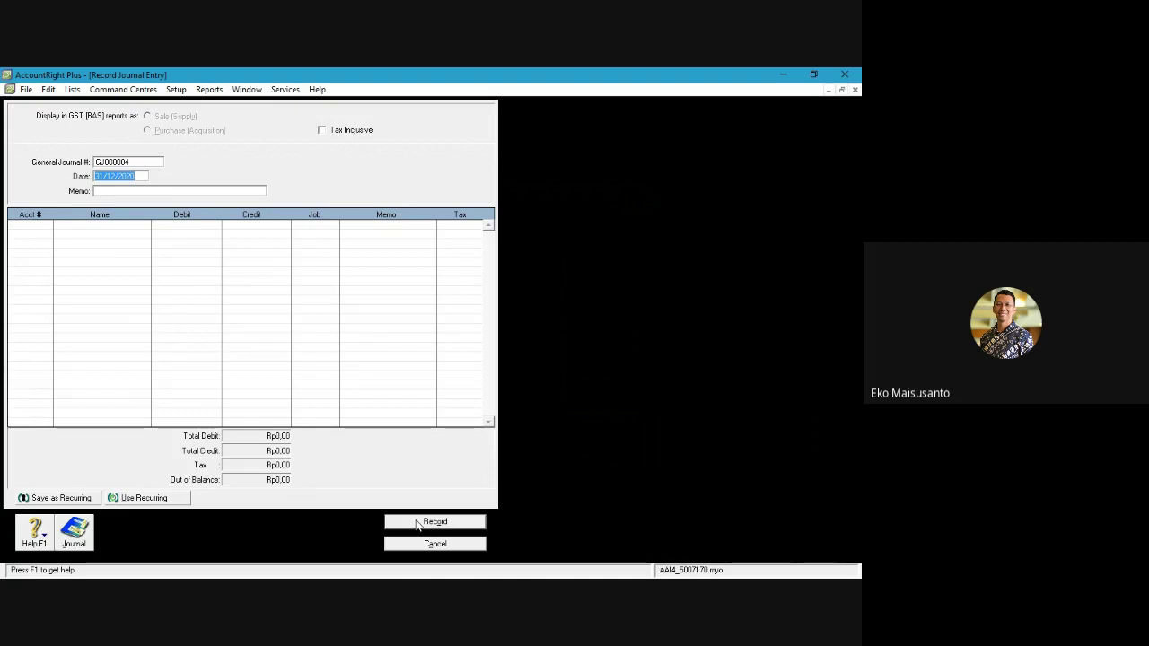
# Step: Enter the memo Penyesuaian Pemakaian Perlengkapan for the new journal entry dated 31/12/2020
pyautogui.click(112, 191)
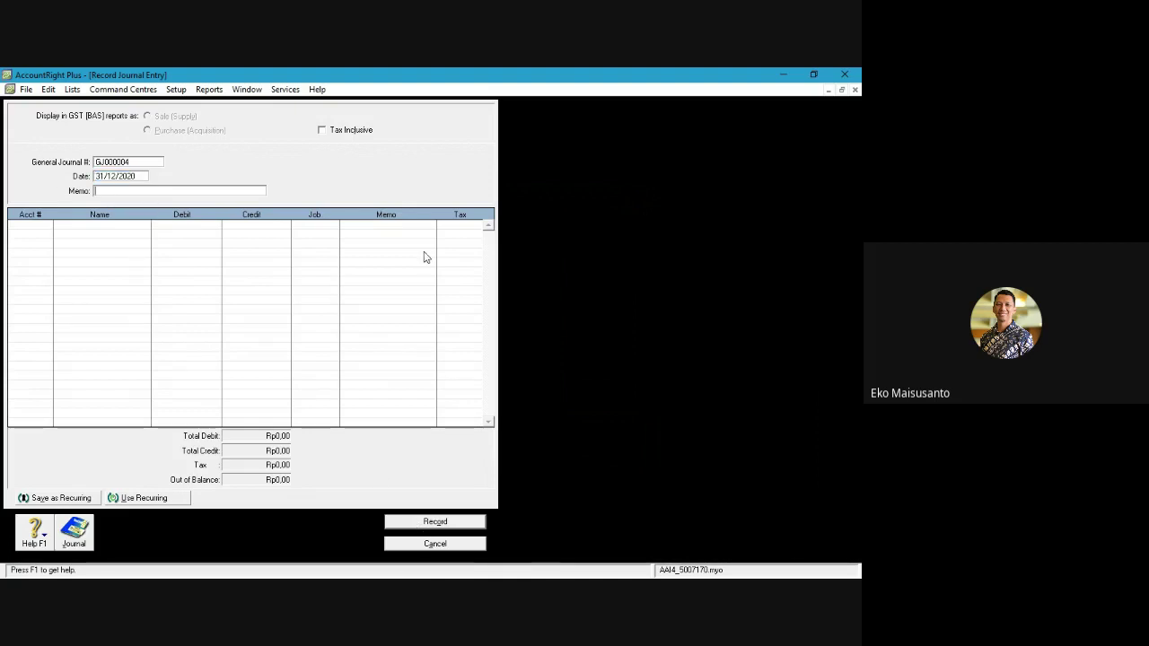
pyautogui.write('Penyesuaian Pemakaian')
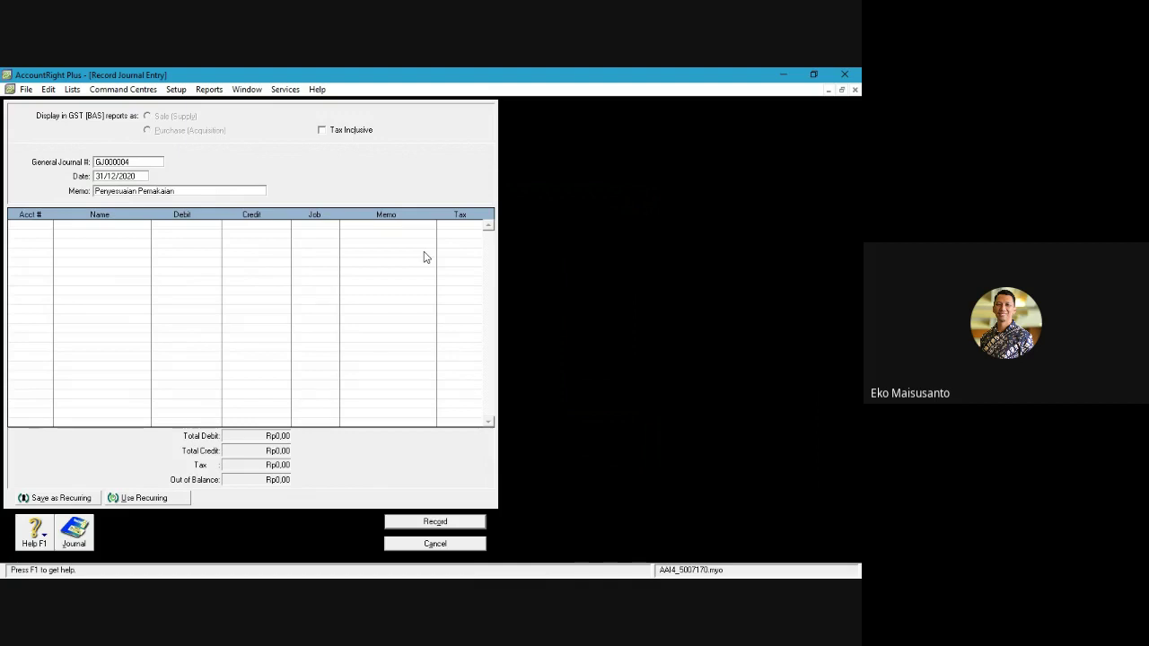
pyautogui.write(' Perleng')
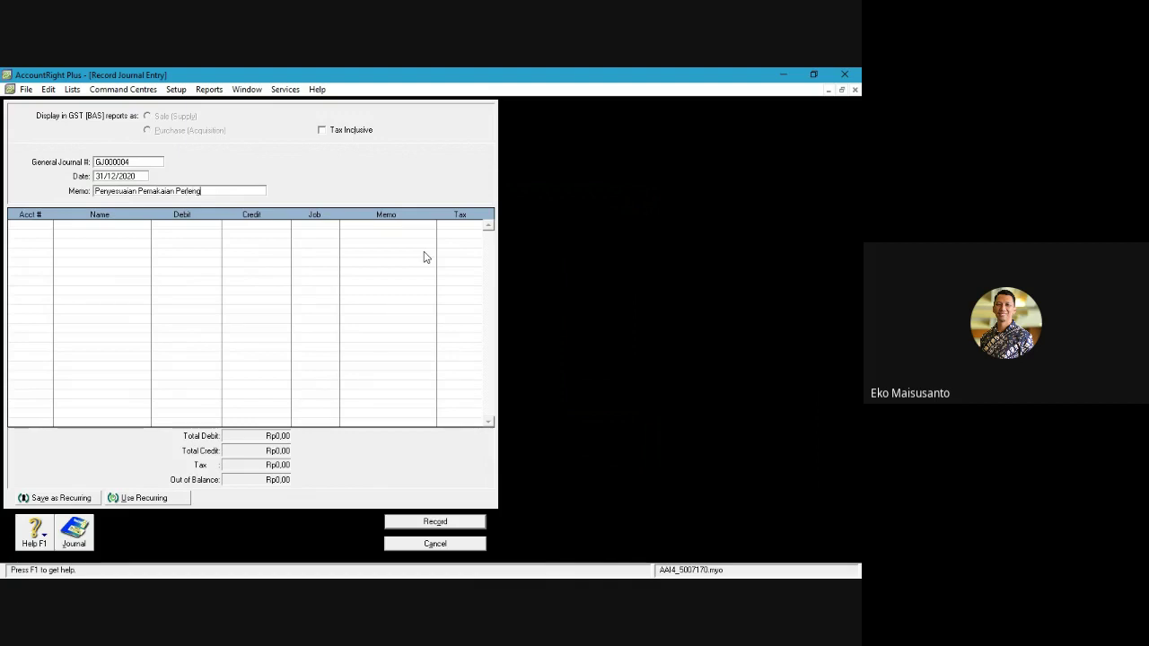
pyautogui.write('kapan')
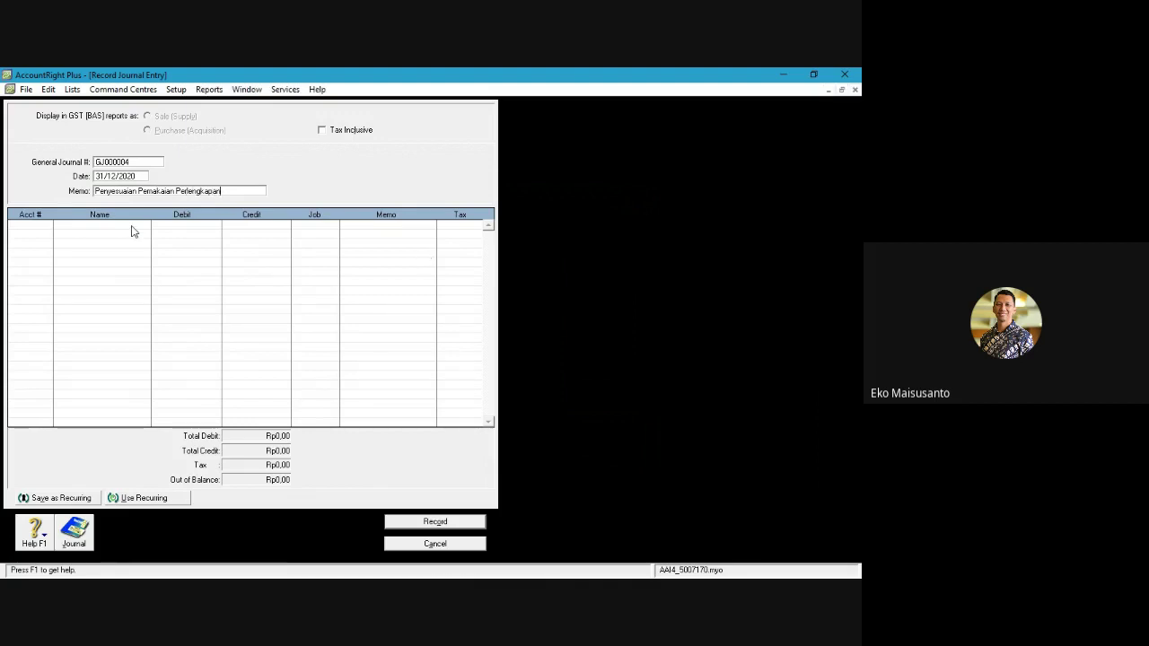
# Step: Debit account 6-1002 Beban Perlengkapan Toko with Rp21.000.000 on the first journal line
pyautogui.click(43, 229)
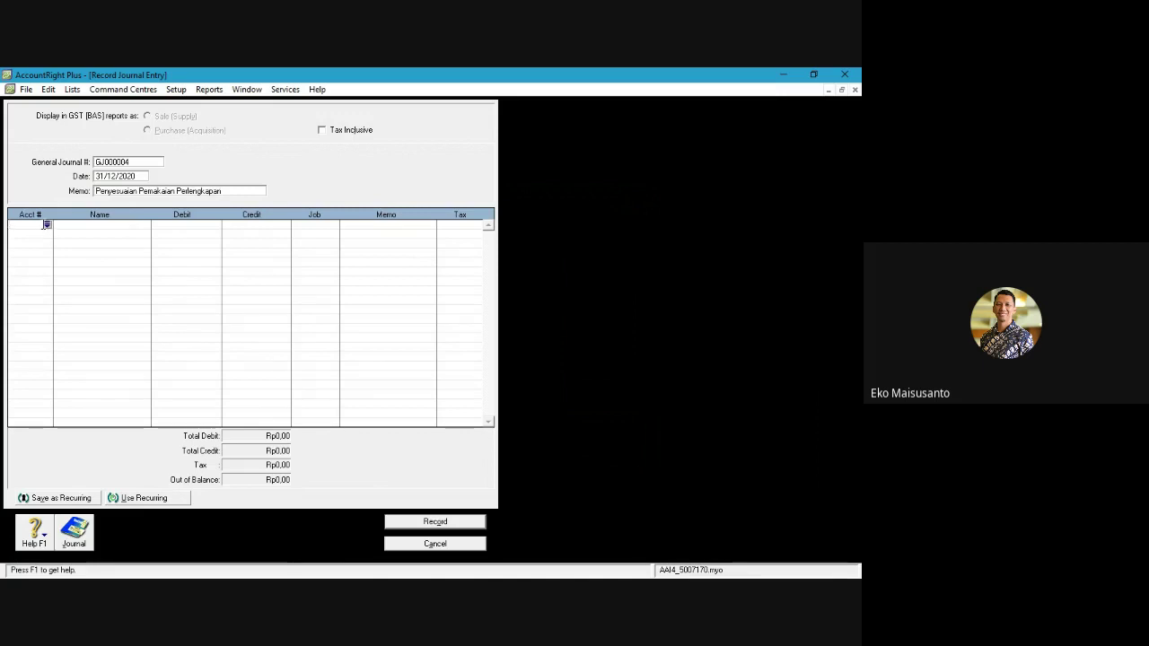
pyautogui.write('6')
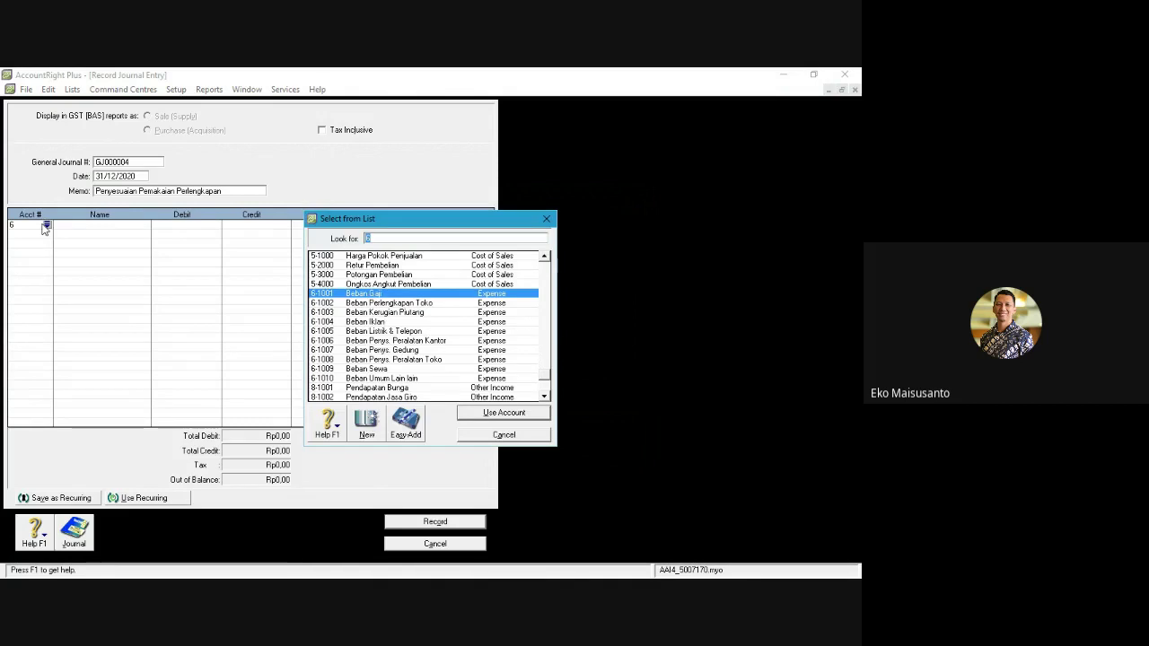
pyautogui.write('6-1002')
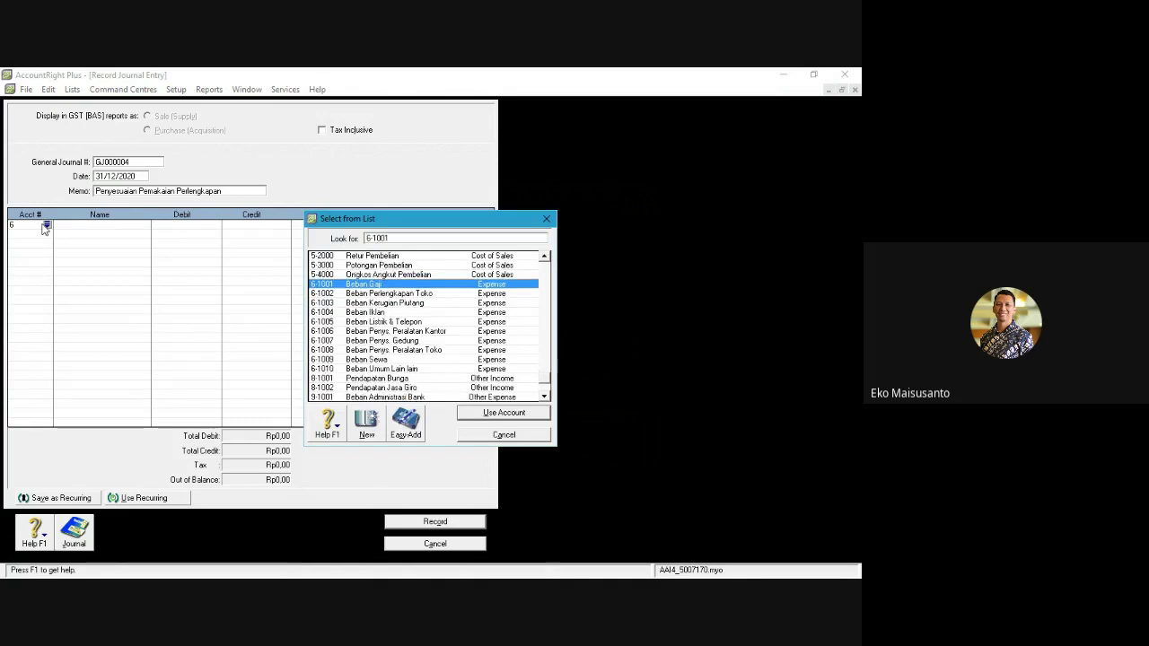
pyautogui.press('Return')
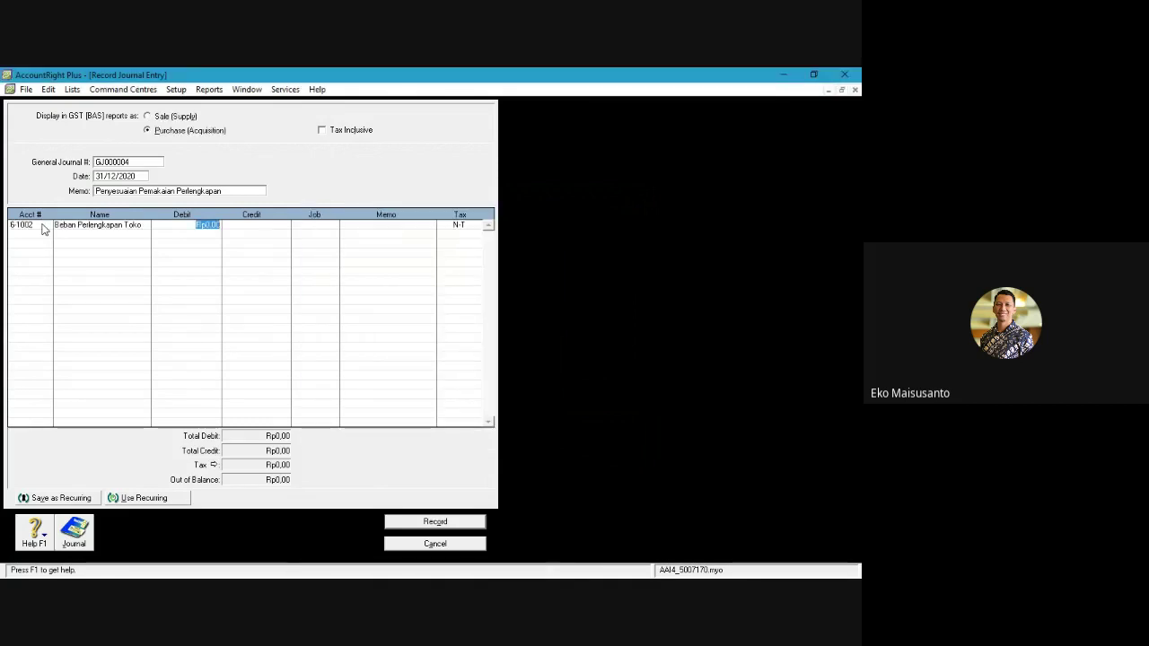
pyautogui.write('21000000')
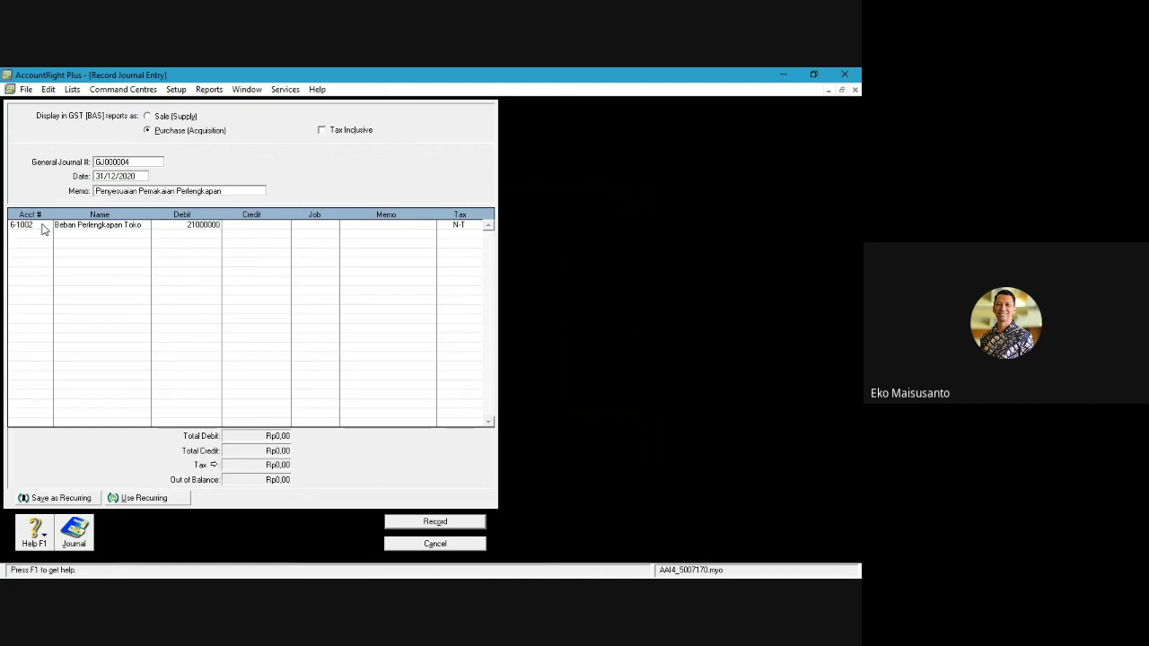
pyautogui.press('Return')
# Step: Credit Rp21.000.000 to account 1-1400 Perlengkapan on the second line and record the supplies usage journal entry
pyautogui.write('1')
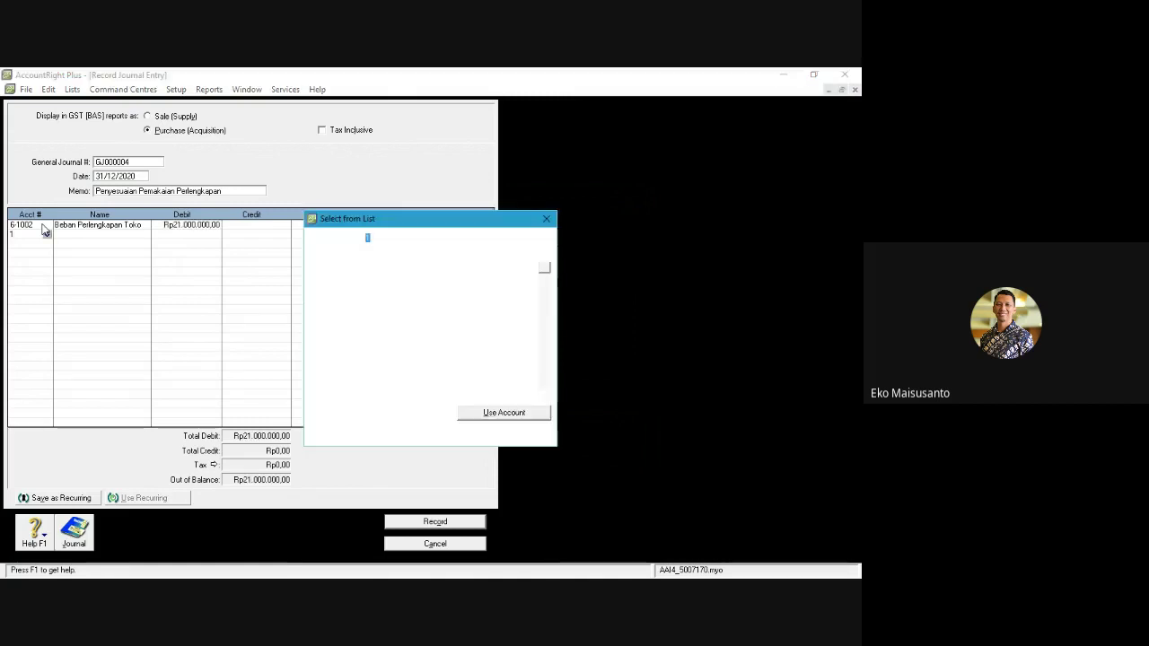
pyautogui.write('-1103')
pyautogui.press('Down')
pyautogui.press('Down')
pyautogui.press('Down')
pyautogui.press('Down')
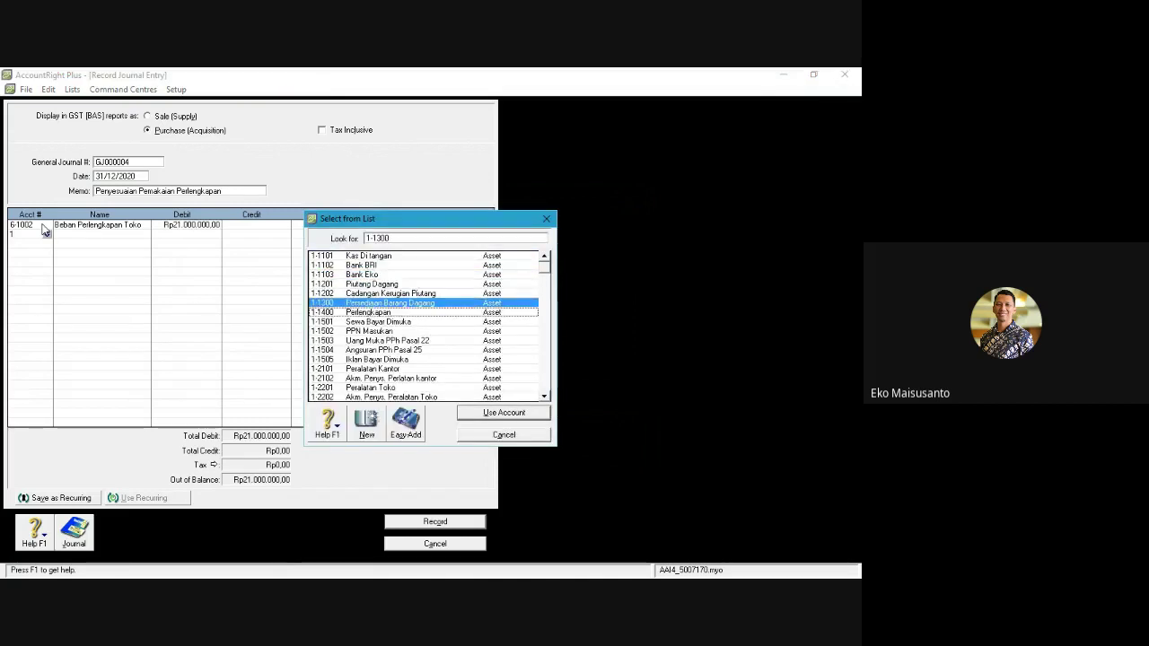
pyautogui.press('Return')
pyautogui.press('Return')
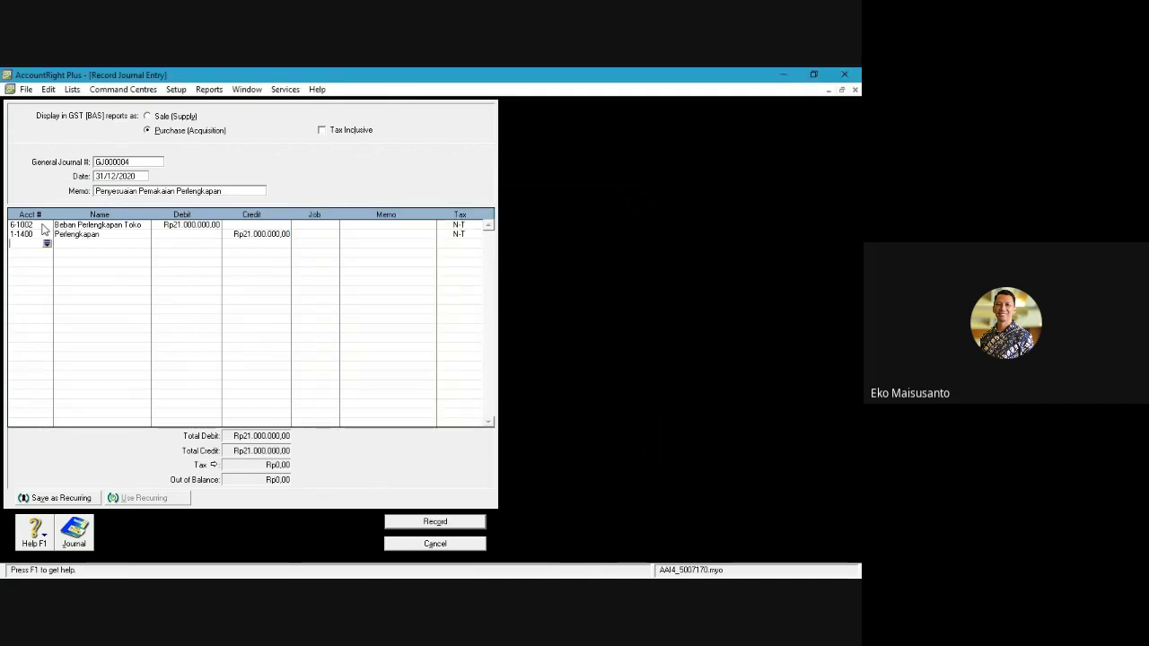
pyautogui.click(434, 521)
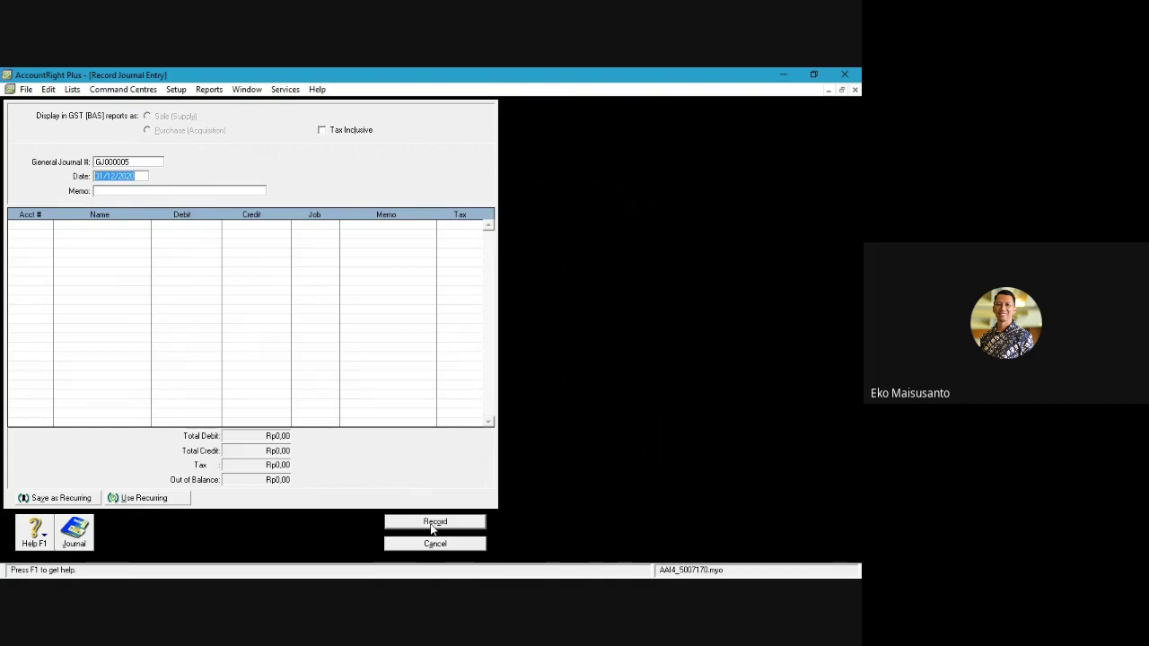
# Step: Enter the memo Penyusutan Aktiva Tetap for the next journal entry dated 31/12/2020
pyautogui.click(124, 193)
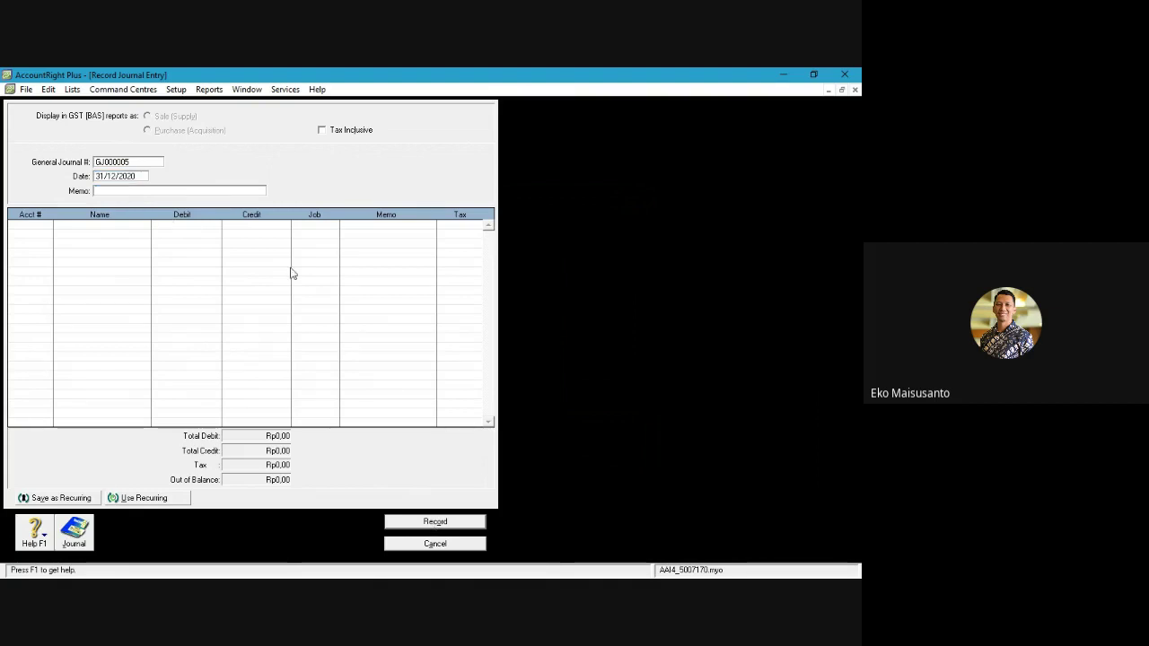
pyautogui.write('Penyusu')
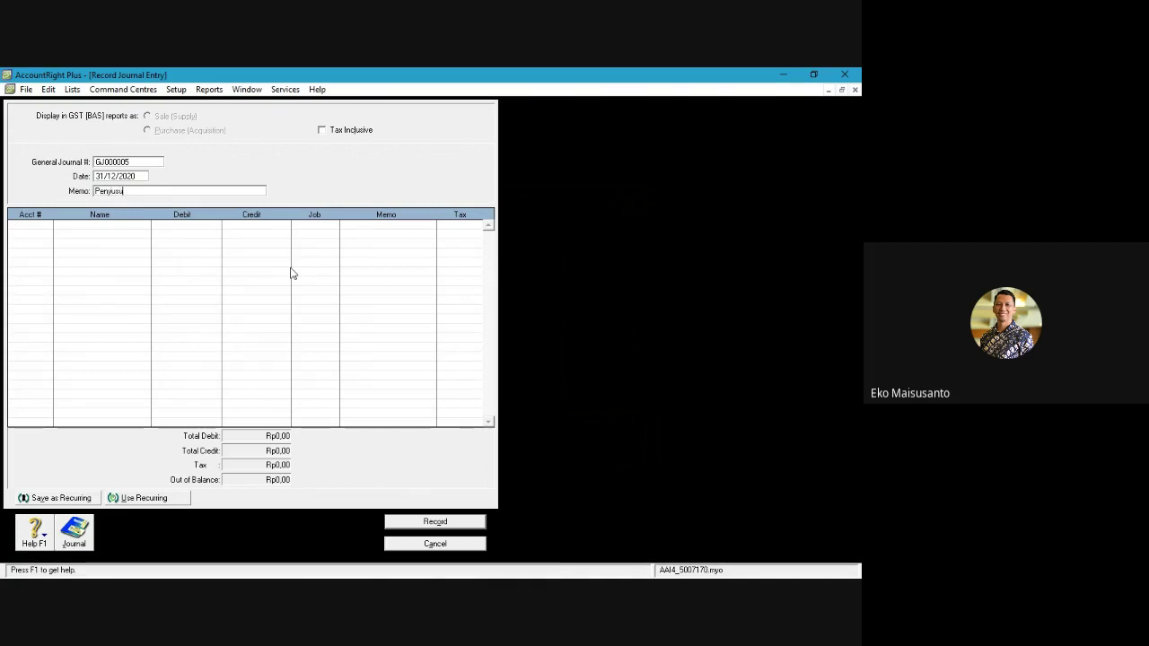
pyautogui.write('tan Aktiva')
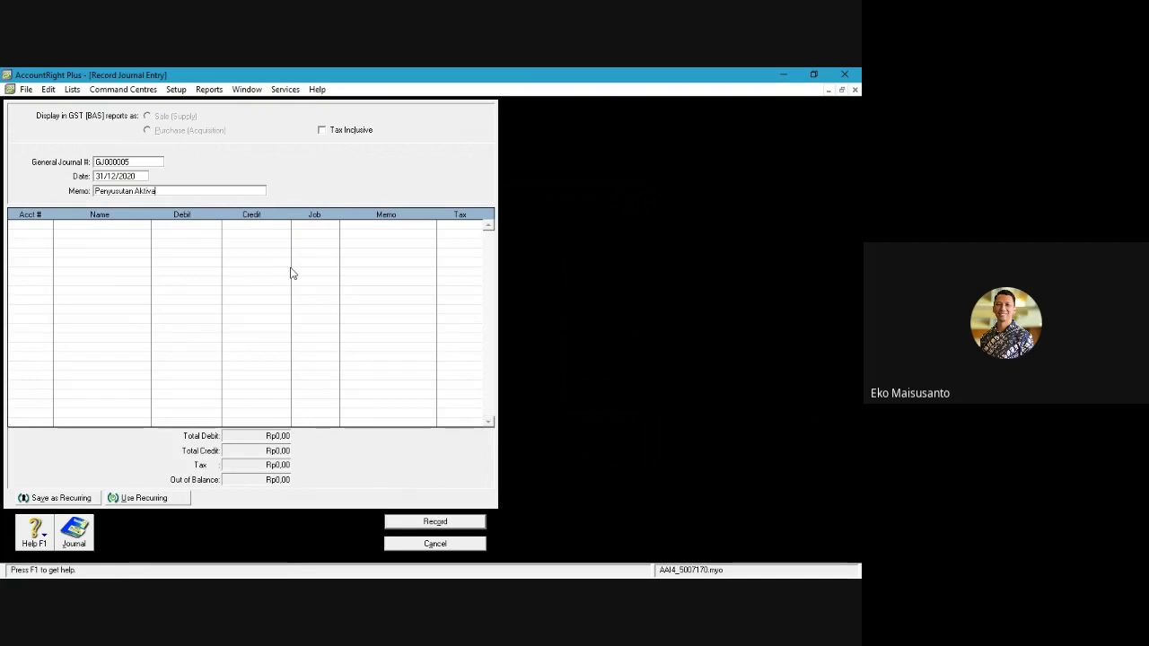
pyautogui.write(' Tetap')
# Step: Debit account 6-1006 Beban Penys. Peralatan Kantor with Rp500.000 on the first line of the depreciation journal
pyautogui.click(42, 228)
pyautogui.write('6')
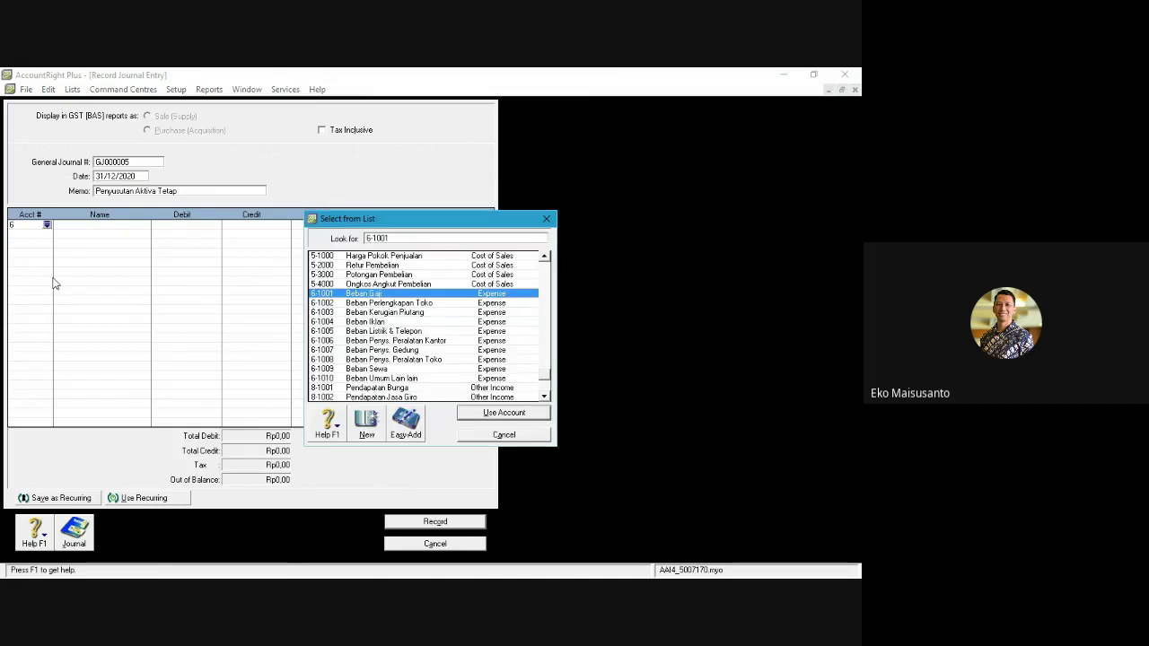
pyautogui.press('Down')
pyautogui.press('Down')
pyautogui.press('Down')
pyautogui.press('Down')
pyautogui.press('Down')
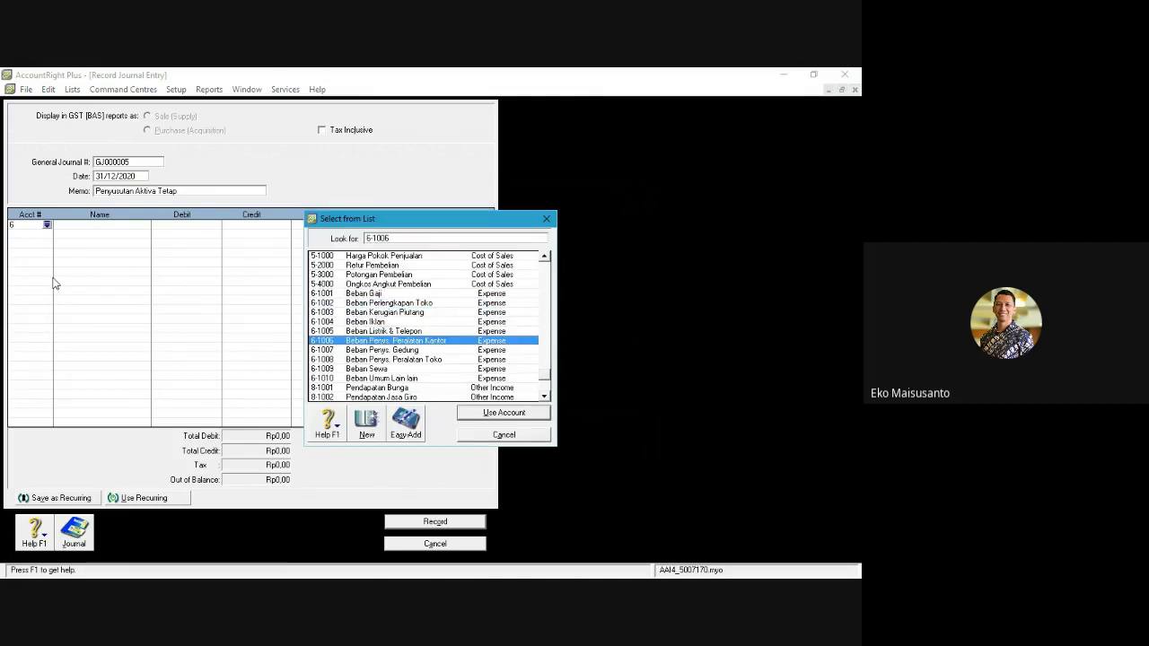
pyautogui.press('Return')
pyautogui.write('500')
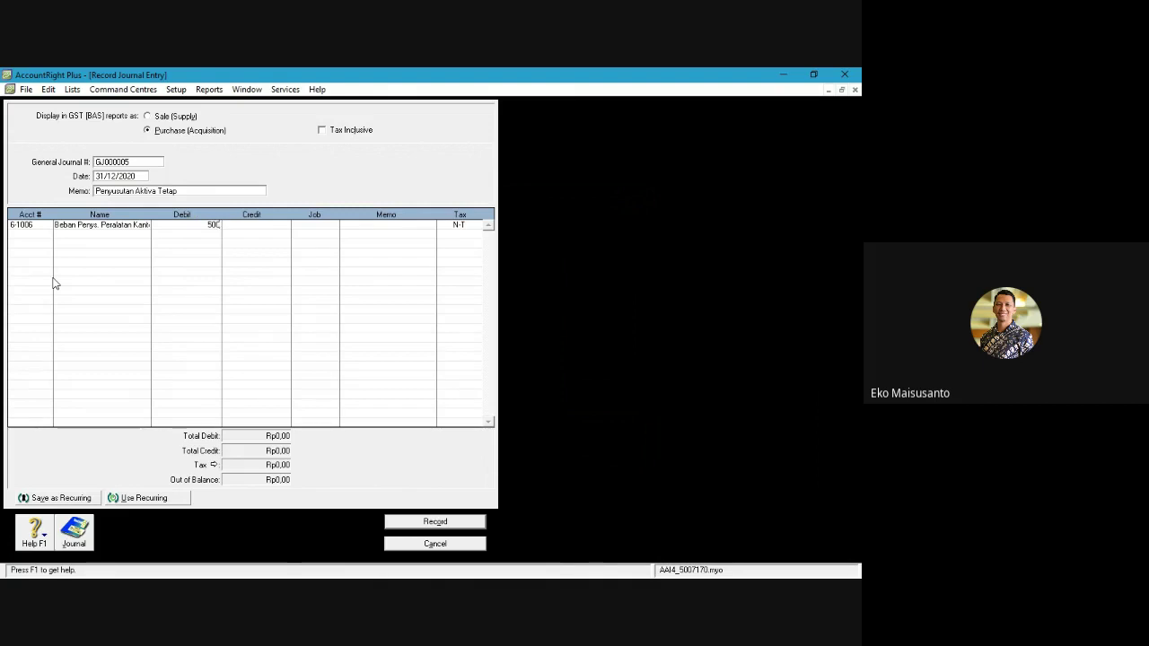
pyautogui.write('0000')
pyautogui.press('Return')
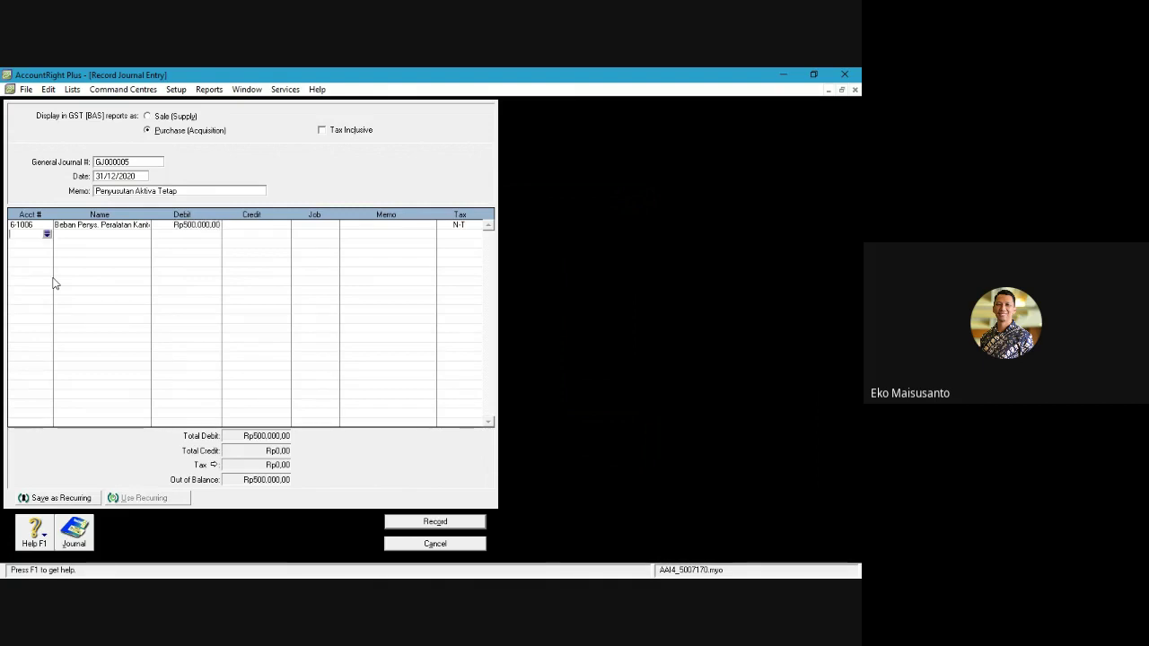
# Step: Debit account 6-1008 Beban Penys. Peralatan Toko with Rp1.000.000 on the second line of the depreciation journal
pyautogui.write('6')
pyautogui.press('Tab')
pyautogui.press('Down')
pyautogui.press('Down')
pyautogui.press('Down')
pyautogui.press('Down')
pyautogui.press('Down')
pyautogui.press('Down')
pyautogui.press('Down')
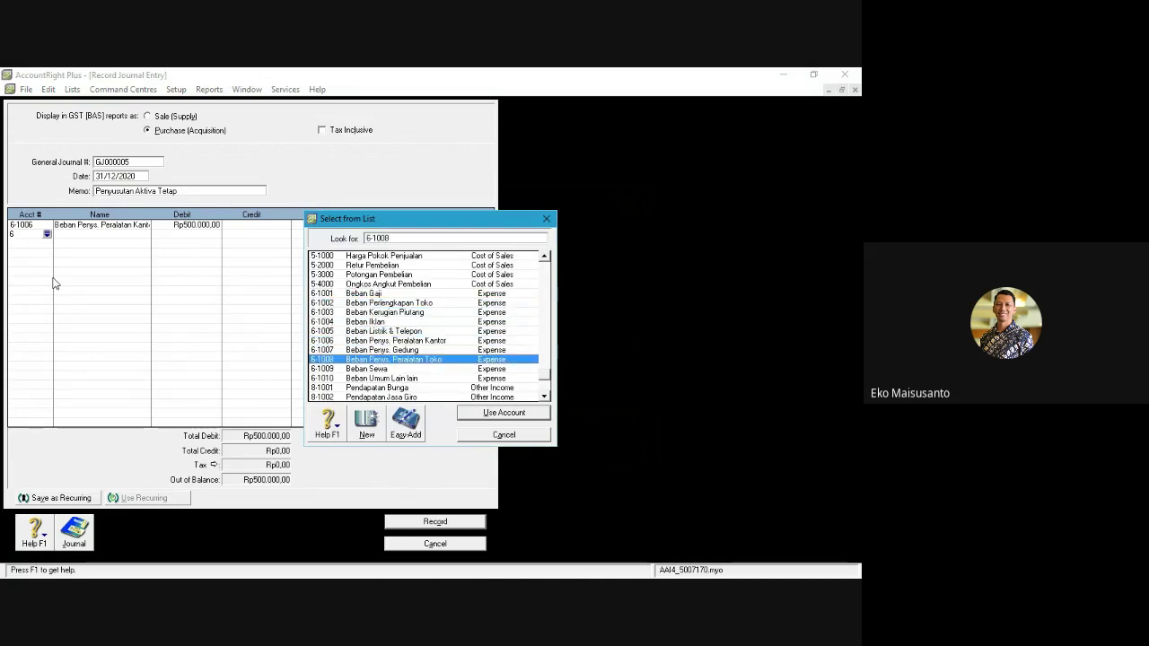
pyautogui.press('Return')
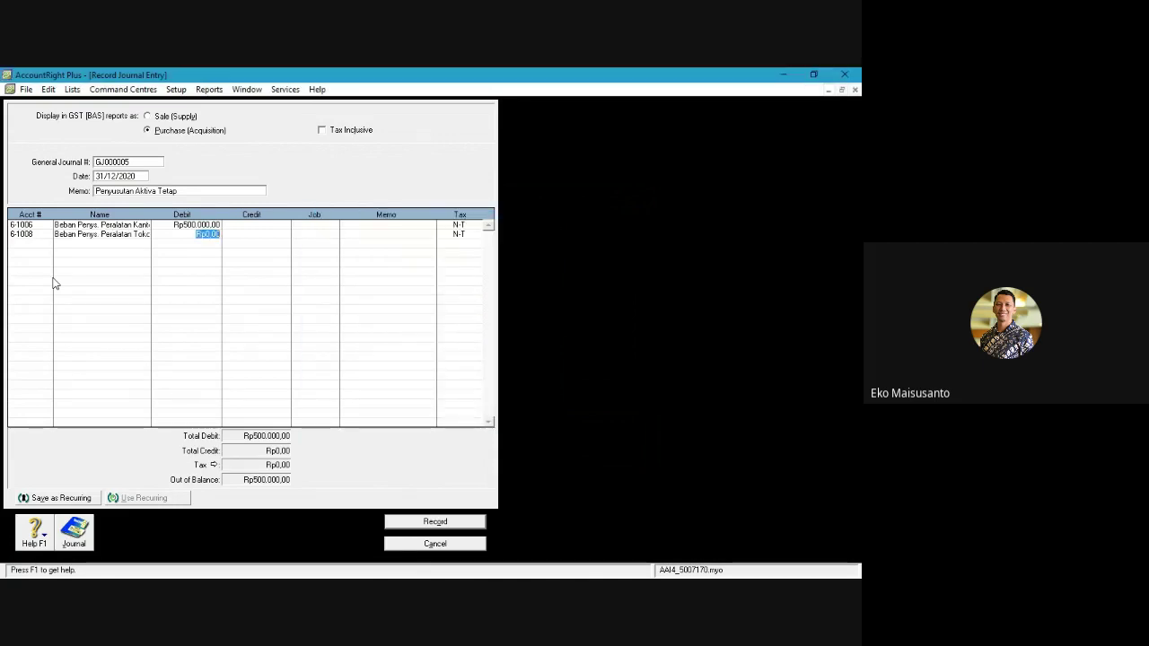
pyautogui.write('1000000')
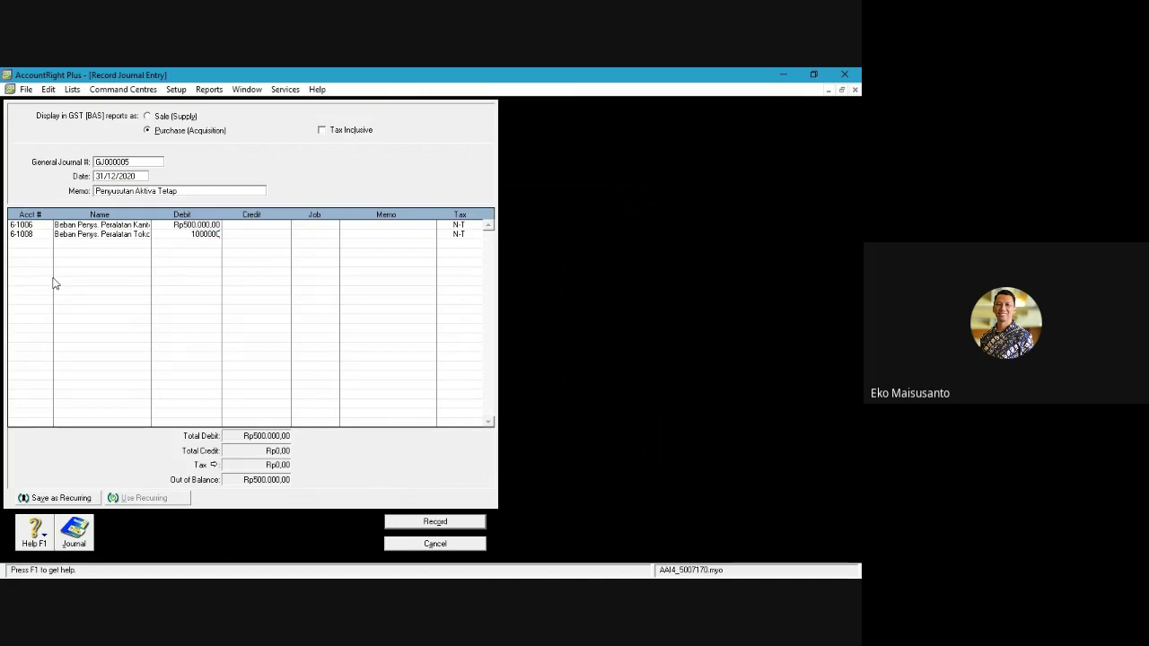
pyautogui.press('Return')
# Step: Assign expense account 6-1007 Beban Penys. Gedung to the third line of the depreciation journal
pyautogui.write('6')
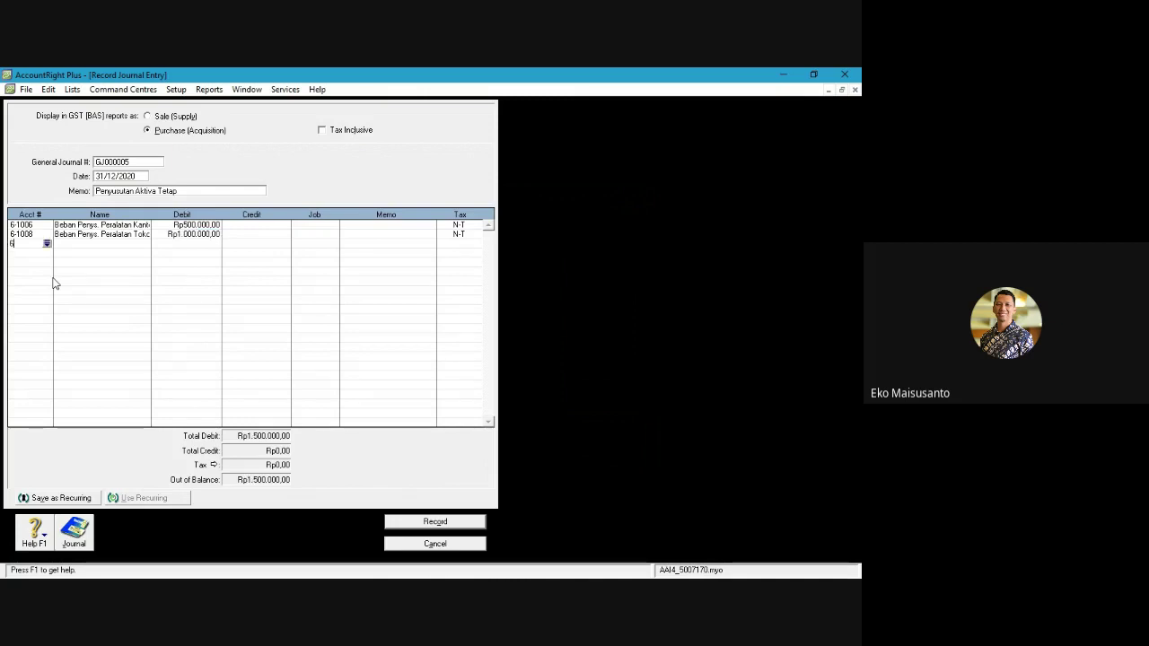
pyautogui.write('-1004')
pyautogui.press('Down')
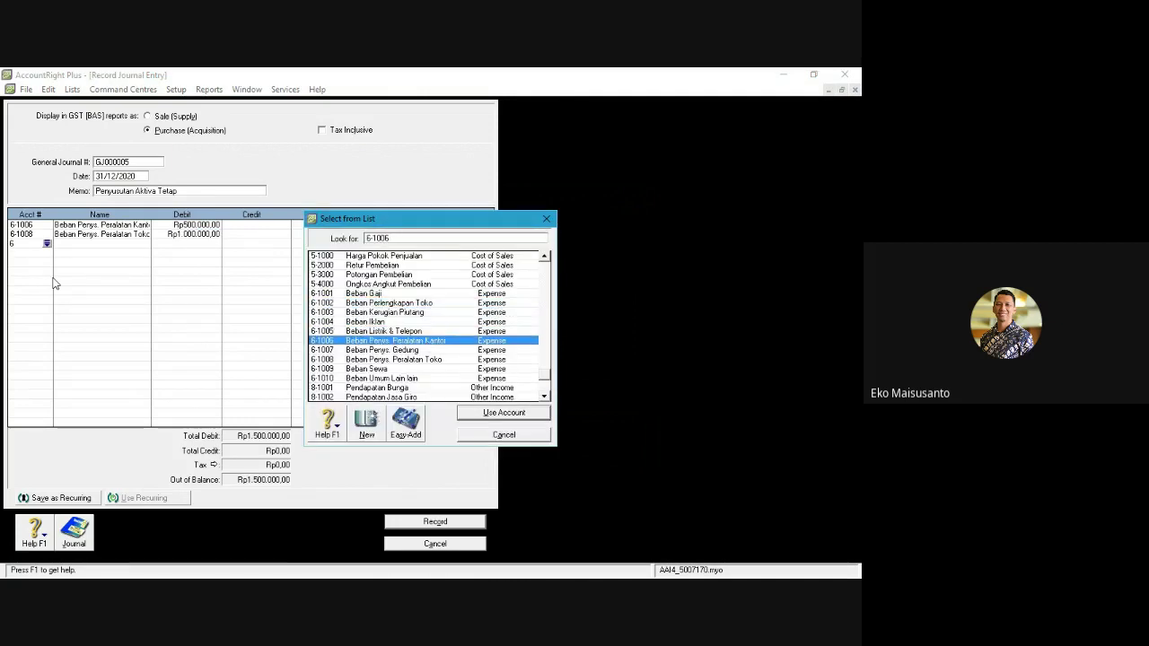
pyautogui.press('Down')
pyautogui.press('Up')
pyautogui.press('Up')
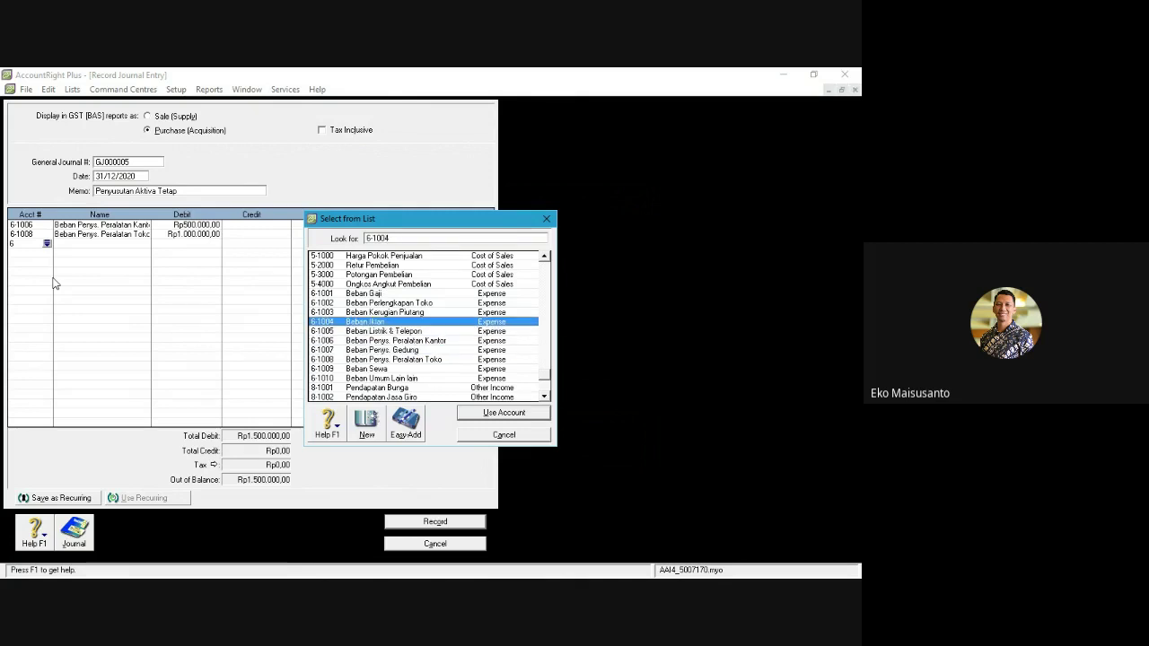
pyautogui.press('Down')
pyautogui.press('Down')
pyautogui.press('Down')
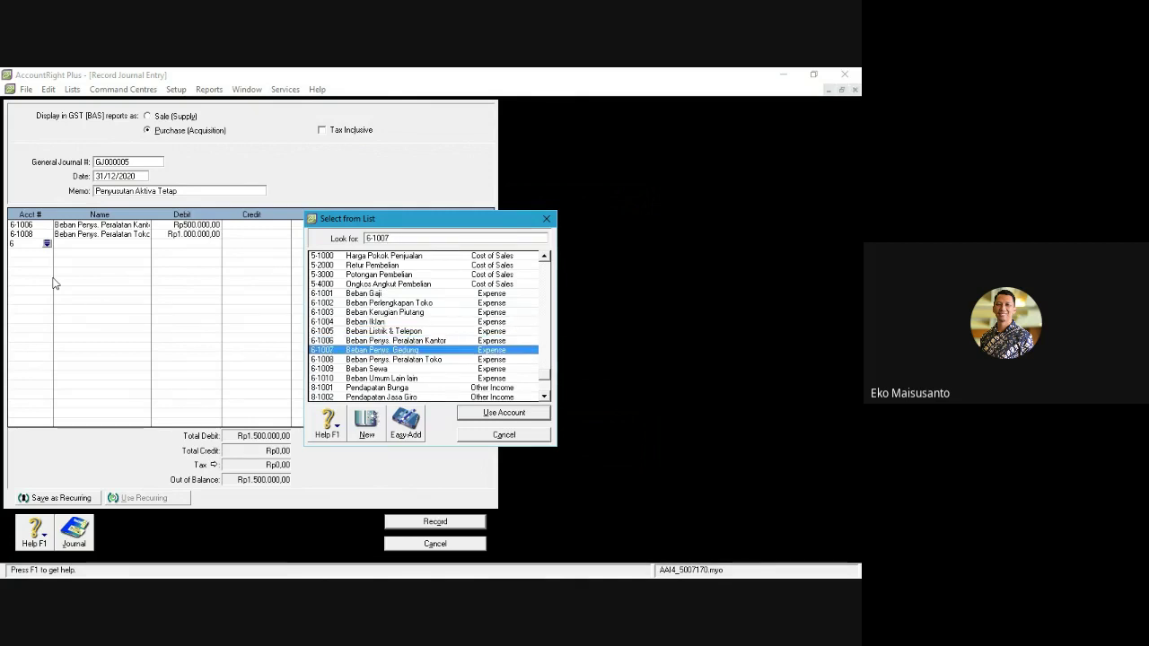
pyautogui.press('Return')
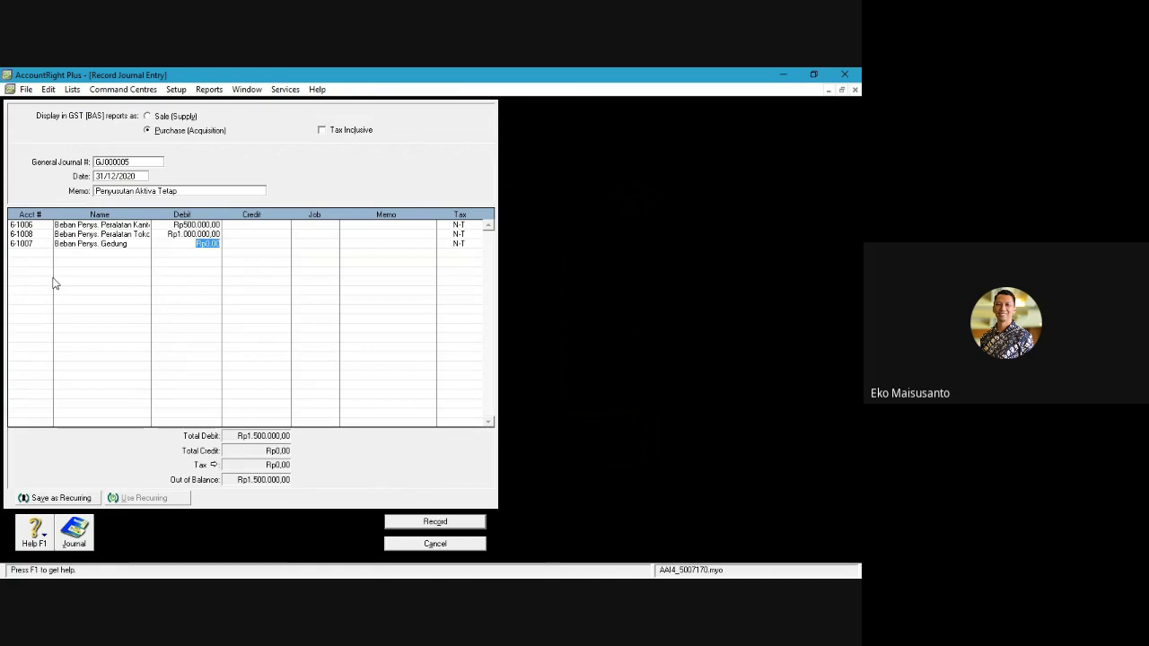
# Step: Debit Rp3.000.000 on the Beban Penys. Gedung line and assign account 1-2102 Akm. Penys. Perlatan kantor to the fourth line
pyautogui.write('3.000.000')
pyautogui.press('Return')
pyautogui.write('1')
pyautogui.press('Tab')
pyautogui.write('1-1501')
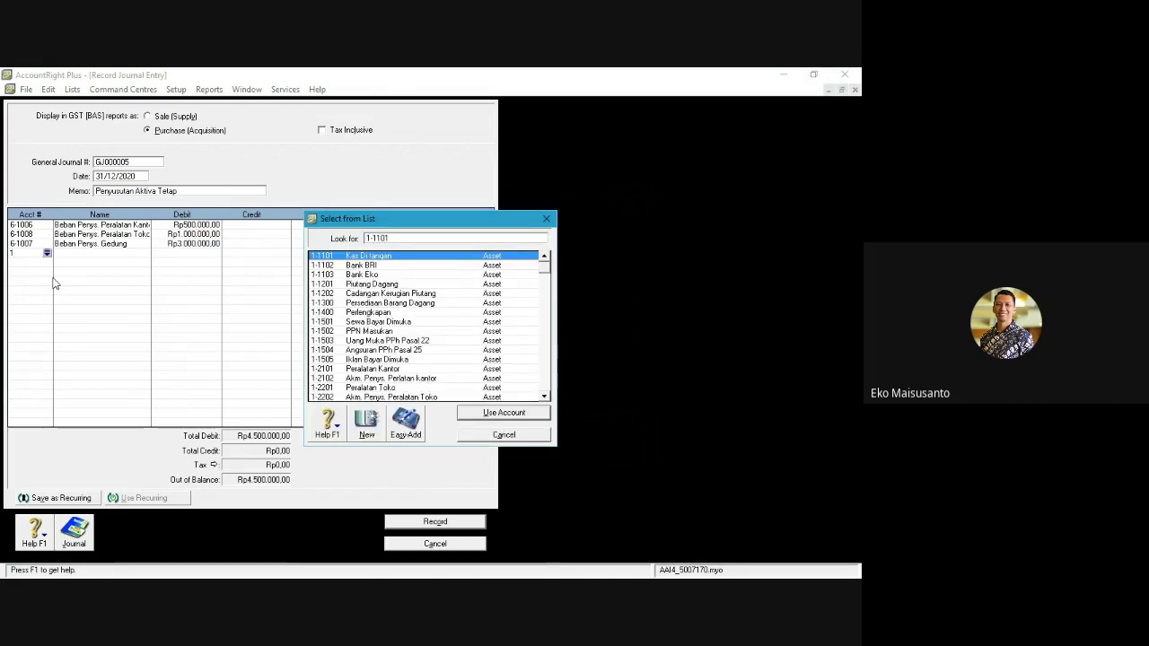
pyautogui.press('Down')
pyautogui.press('Down')
pyautogui.press('Down')
pyautogui.press('Down')
pyautogui.press('Down')
pyautogui.press('Down')
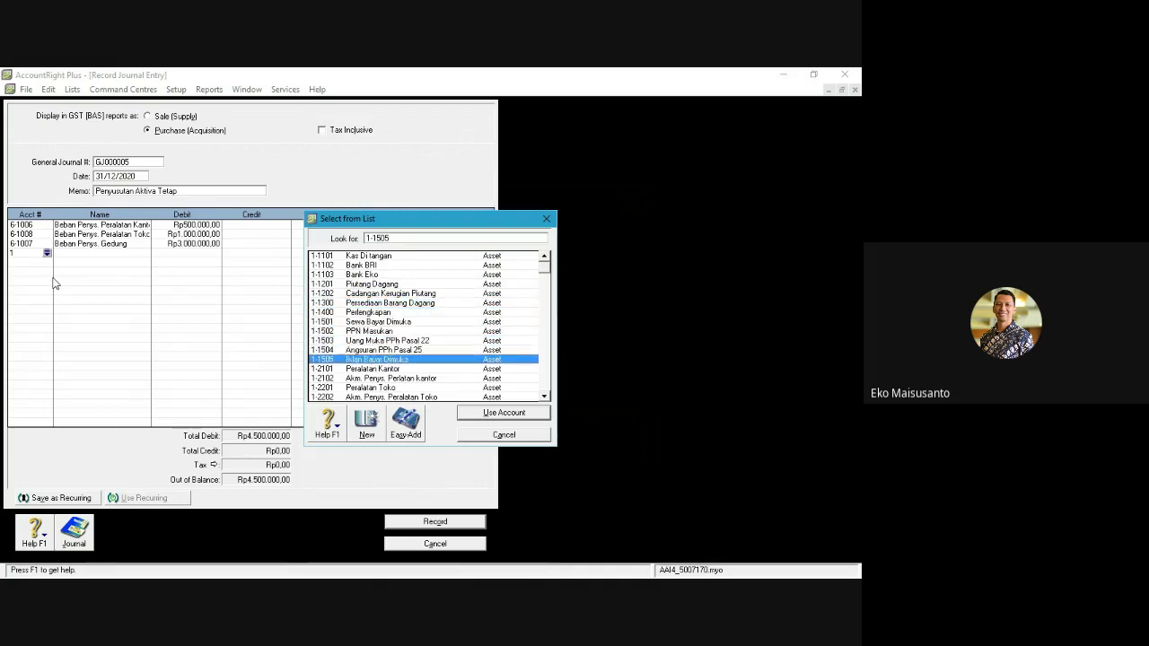
pyautogui.press('Return')
pyautogui.press('Tab')
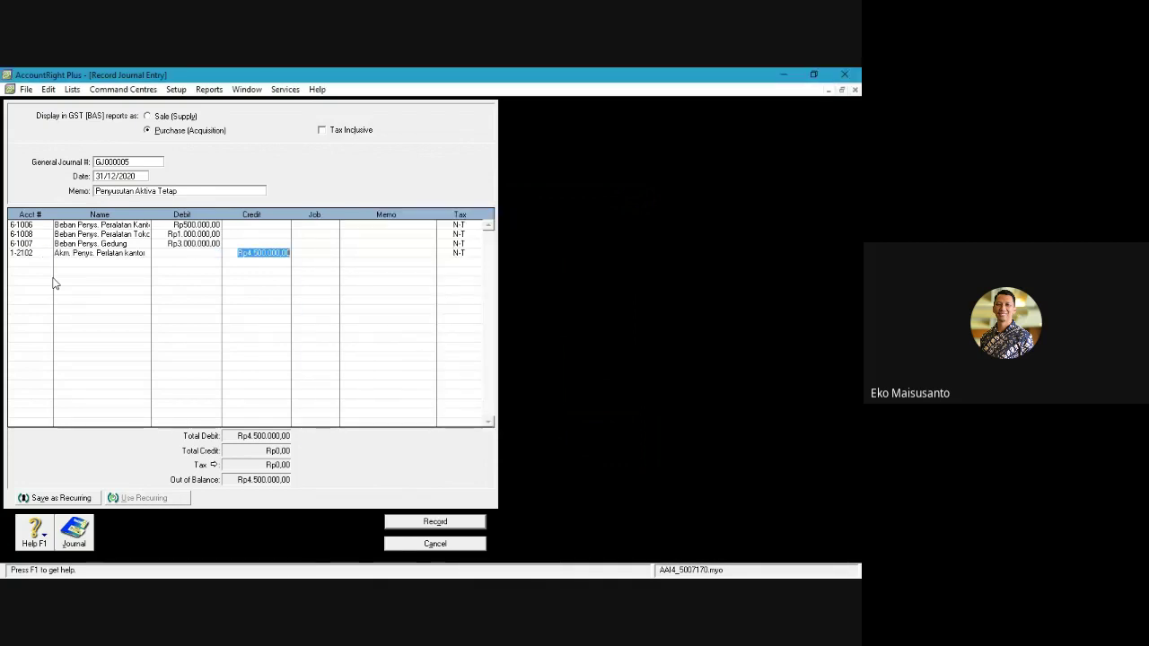
# Step: Credit Rp500.000 on the Akm. Penys. Perlatan kantor line of the depreciation journal
pyautogui.write('500.00')
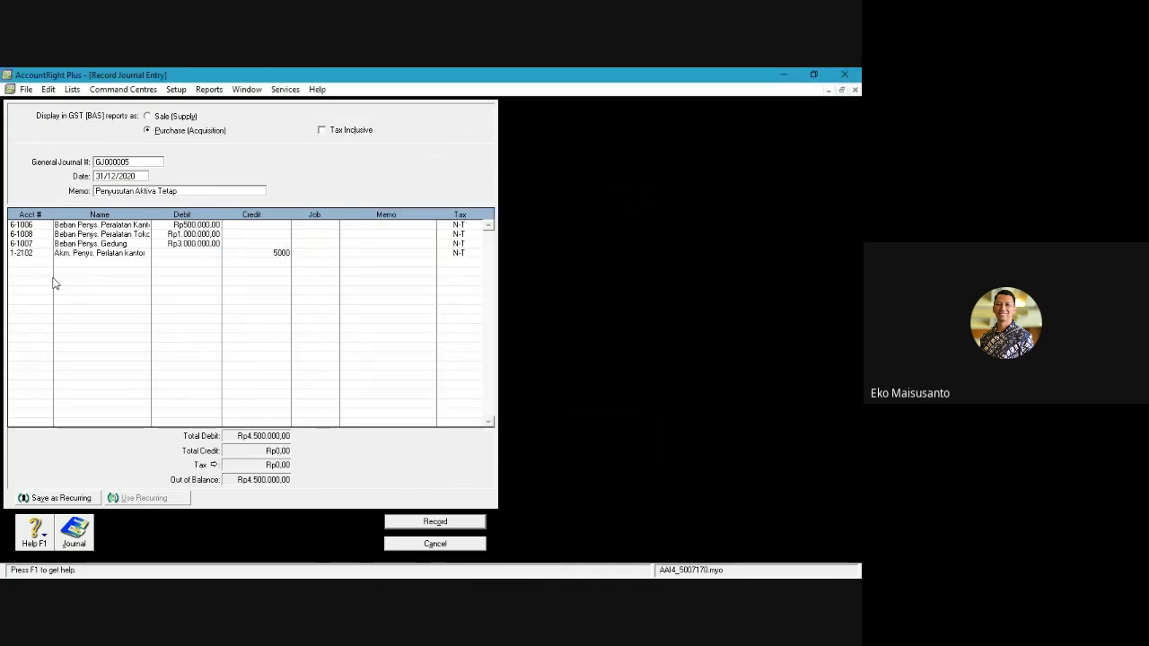
pyautogui.write('00')
pyautogui.press('Return')
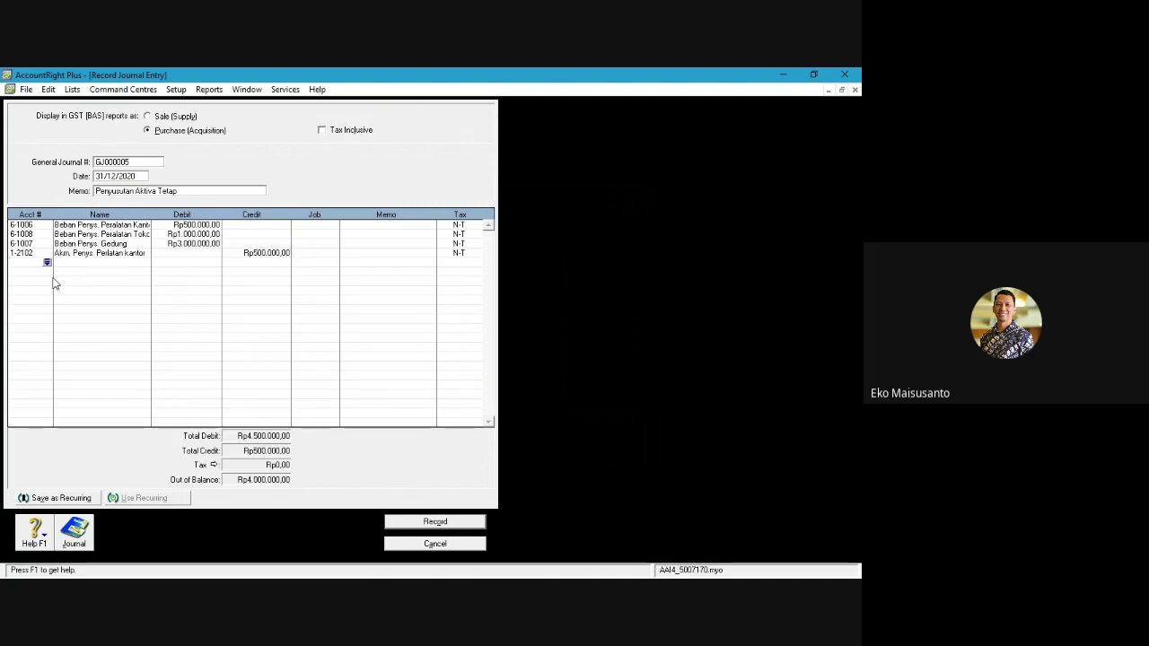
# Step: Credit account 1-2202 Akm. Penys. Peralatan Toko with Rp1.000.000 on the fifth line of the depreciation journal
pyautogui.write('1')
pyautogui.write('1-1202')
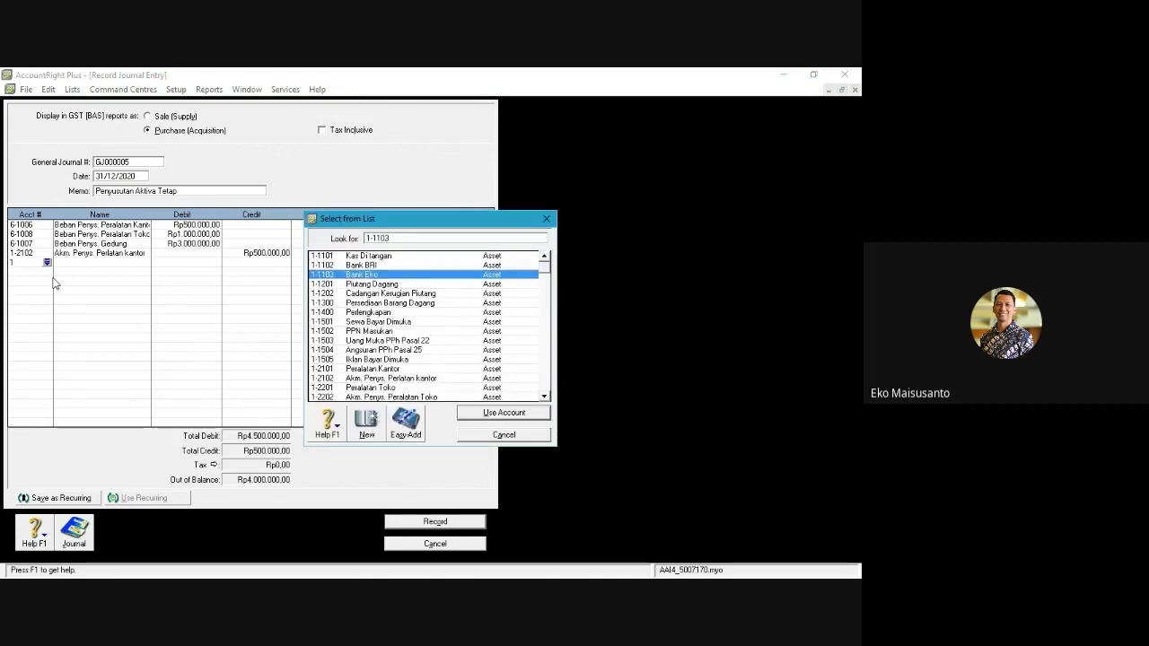
pyautogui.press('Down')
pyautogui.press('Down')
pyautogui.press('Down')
pyautogui.press('Down')
pyautogui.press('Down')
pyautogui.press('Down')
pyautogui.press('Down')
pyautogui.press('Down')
pyautogui.press('Down')
pyautogui.press('Down')
pyautogui.press('Down')
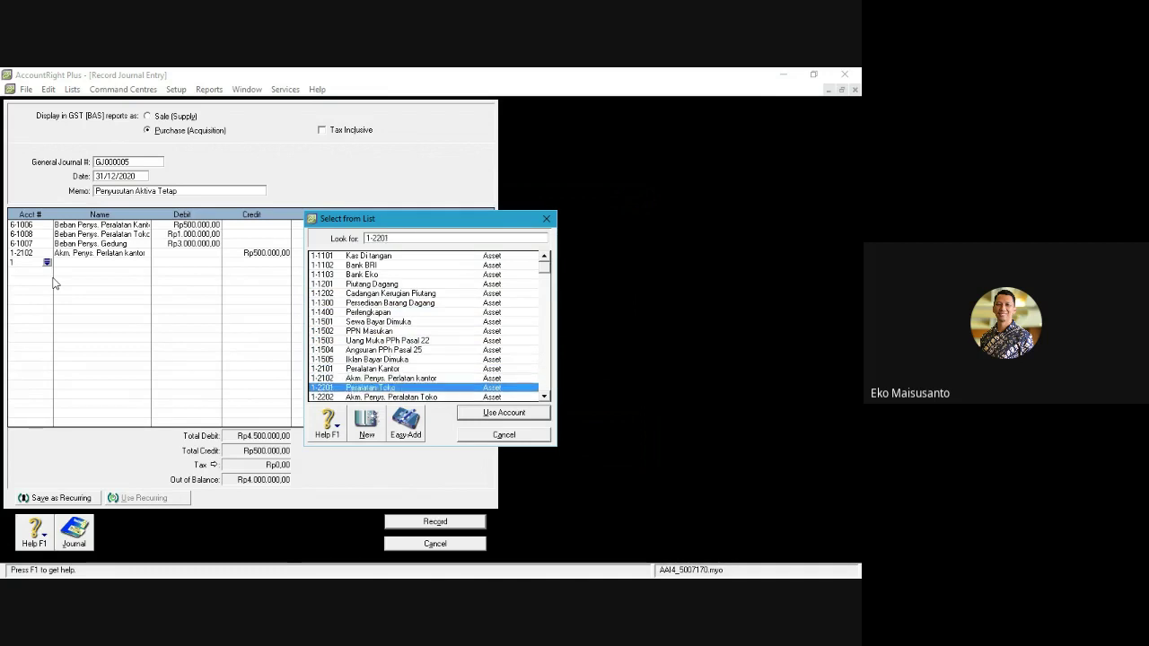
pyautogui.press('Return')
pyautogui.press('Tab')
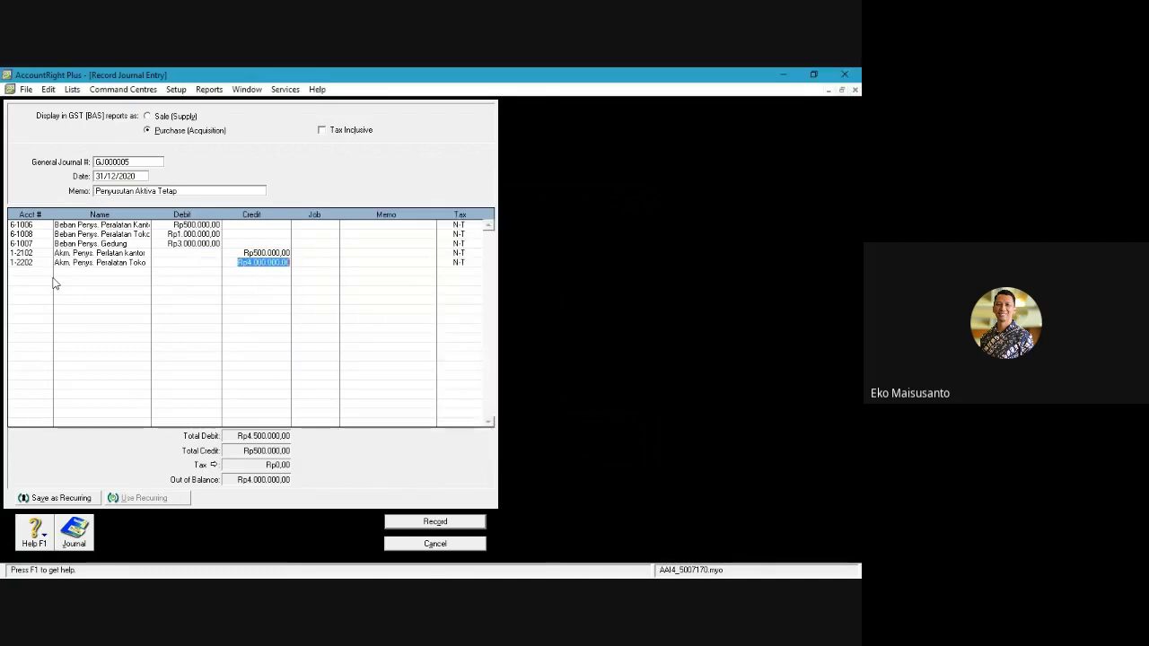
pyautogui.write('1000000')
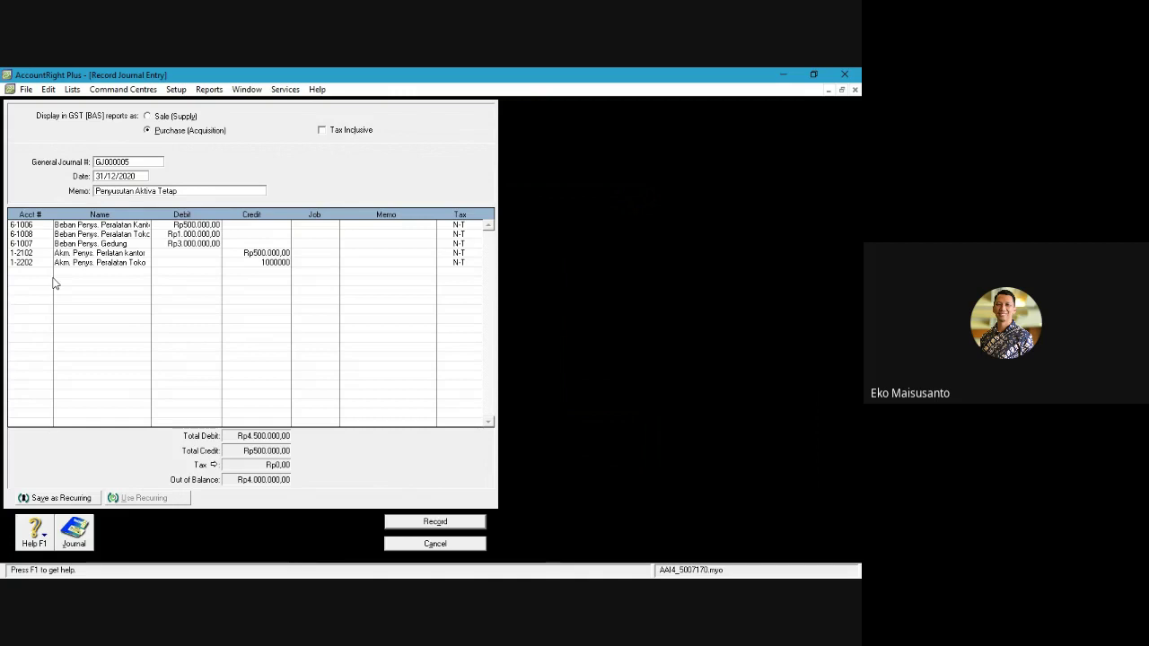
pyautogui.press('Return')
pyautogui.write('1')
pyautogui.press('Tab')
pyautogui.press('Return')
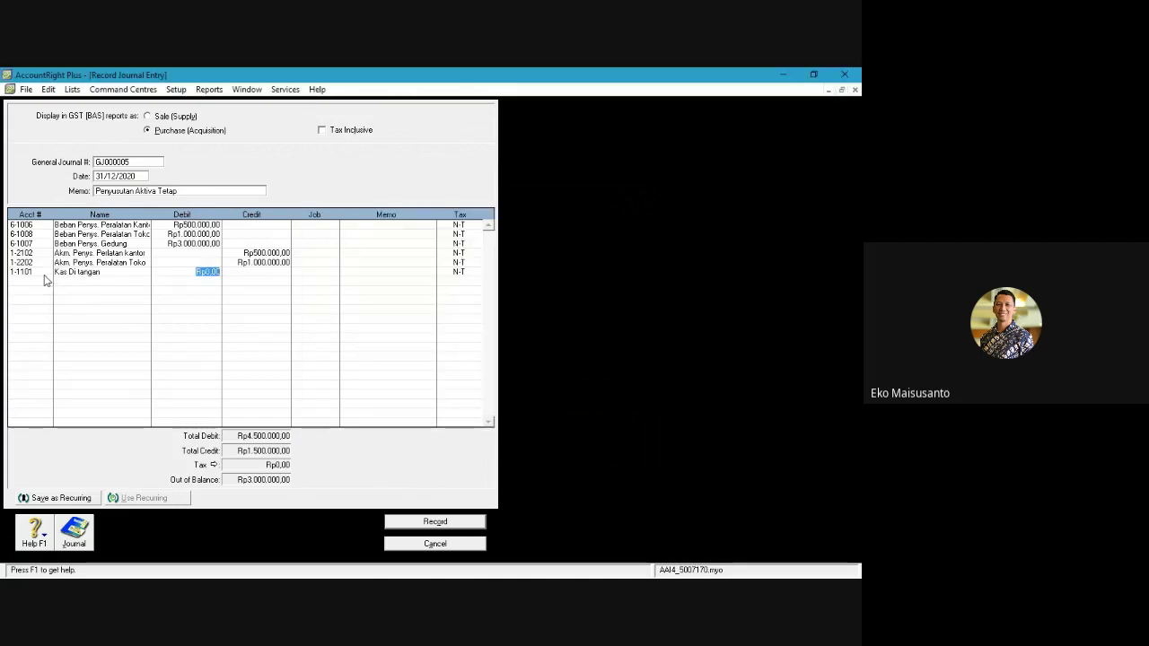
# Step: Change the sixth journal line's account to 1-2302 Akm. Penys. Gedung
pyautogui.click(27, 273)
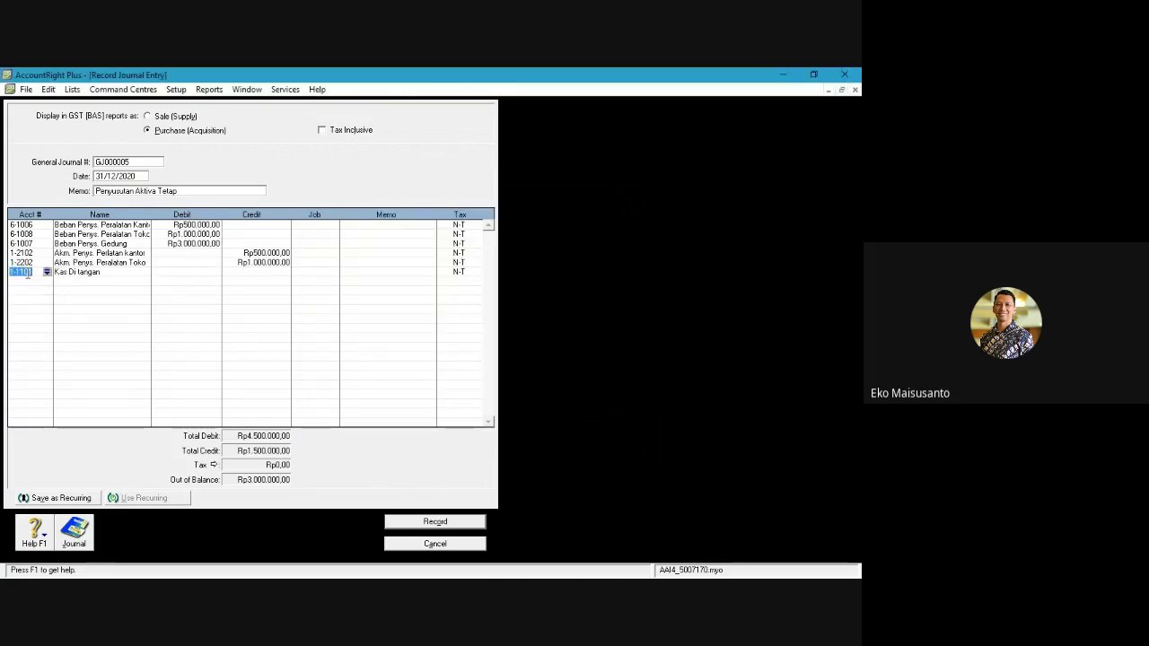
pyautogui.write('1')
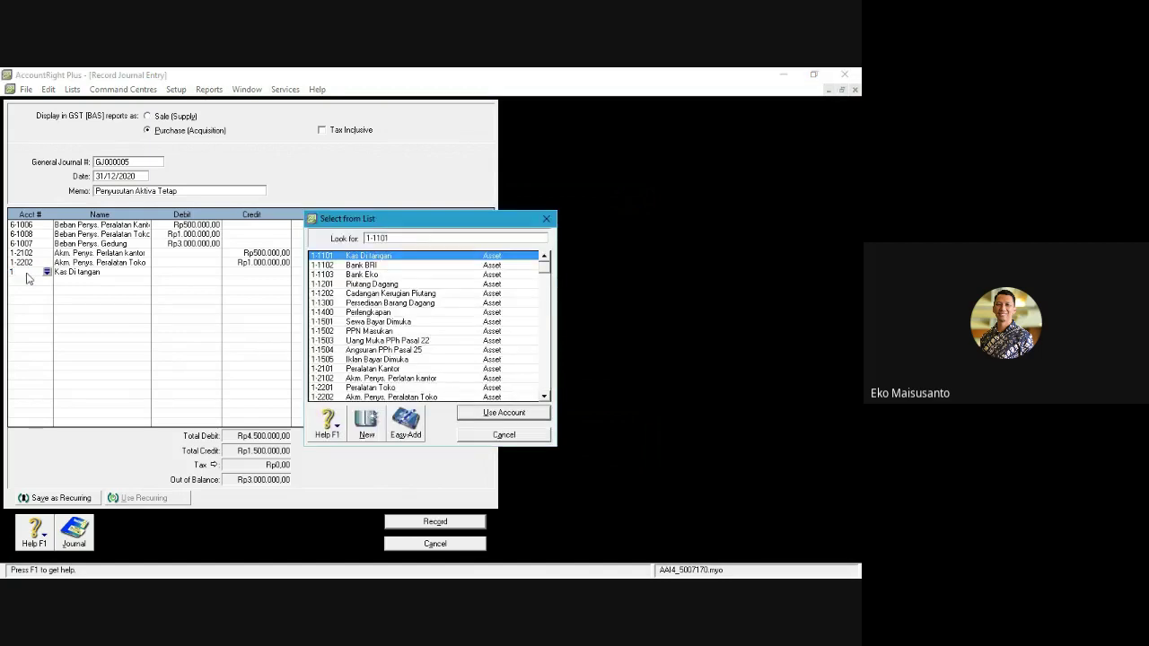
pyautogui.press('Down')
pyautogui.press('Down')
pyautogui.press('Down')
pyautogui.press('Down')
pyautogui.press('Down')
pyautogui.press('Down')
pyautogui.press('Down')
pyautogui.press('Down')
pyautogui.press('Down')
pyautogui.press('Down')
pyautogui.press('Down')
pyautogui.press('Down')
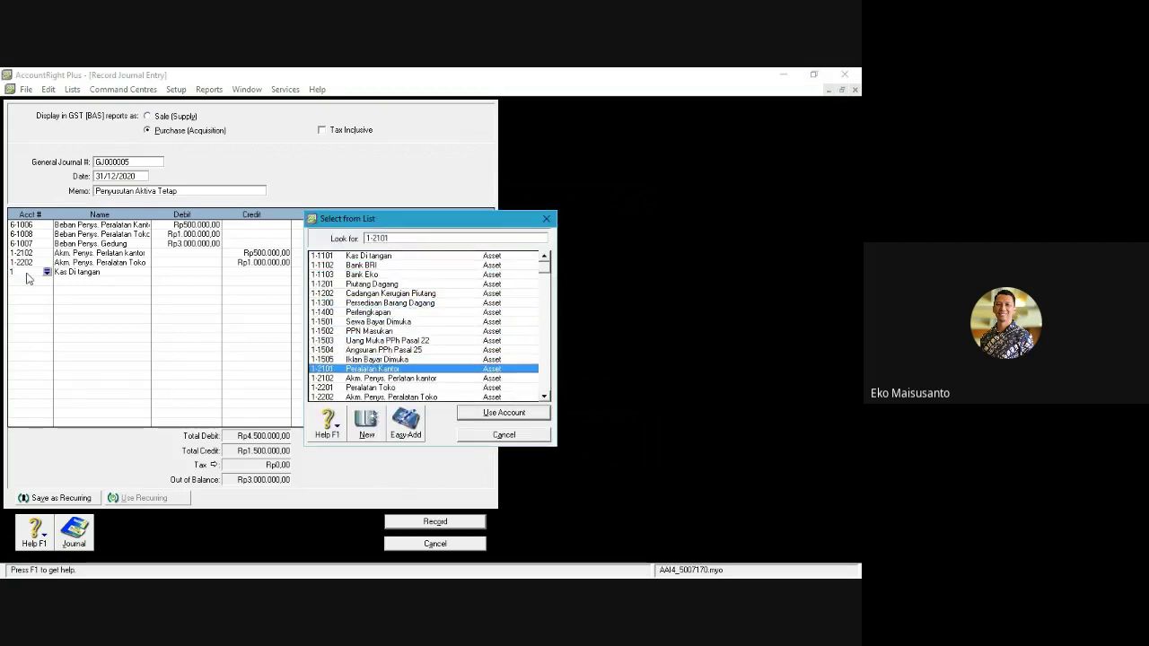
pyautogui.press('Down')
pyautogui.press('Down')
pyautogui.press('Down')
pyautogui.press('Down')
pyautogui.press('Down')
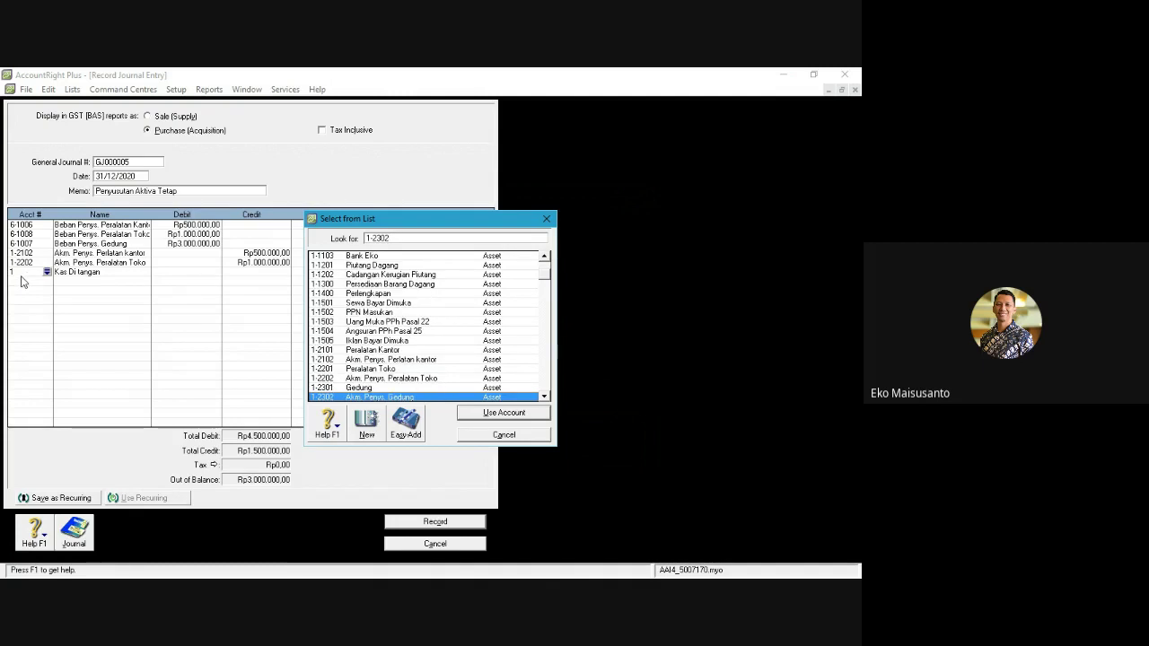
pyautogui.press('Return')
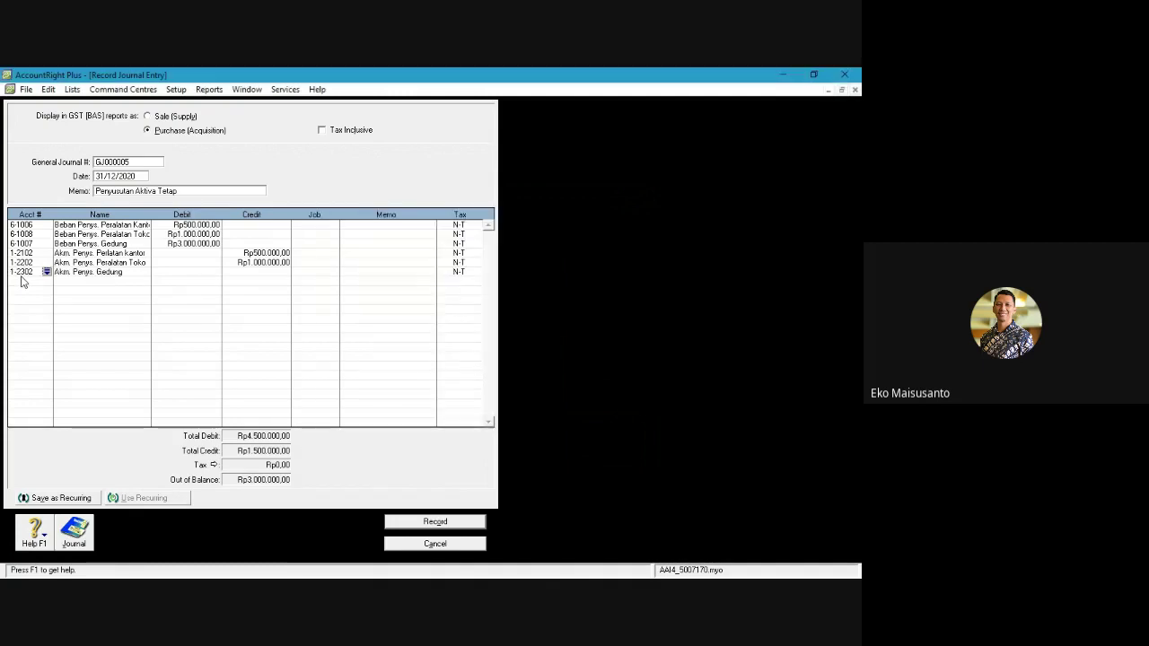
# Step: Credit the outstanding balance to the Akm. Penys. Gedung line and record the depreciation journal
pyautogui.click(264, 275)
pyautogui.press('Return')
pyautogui.click(422, 524)
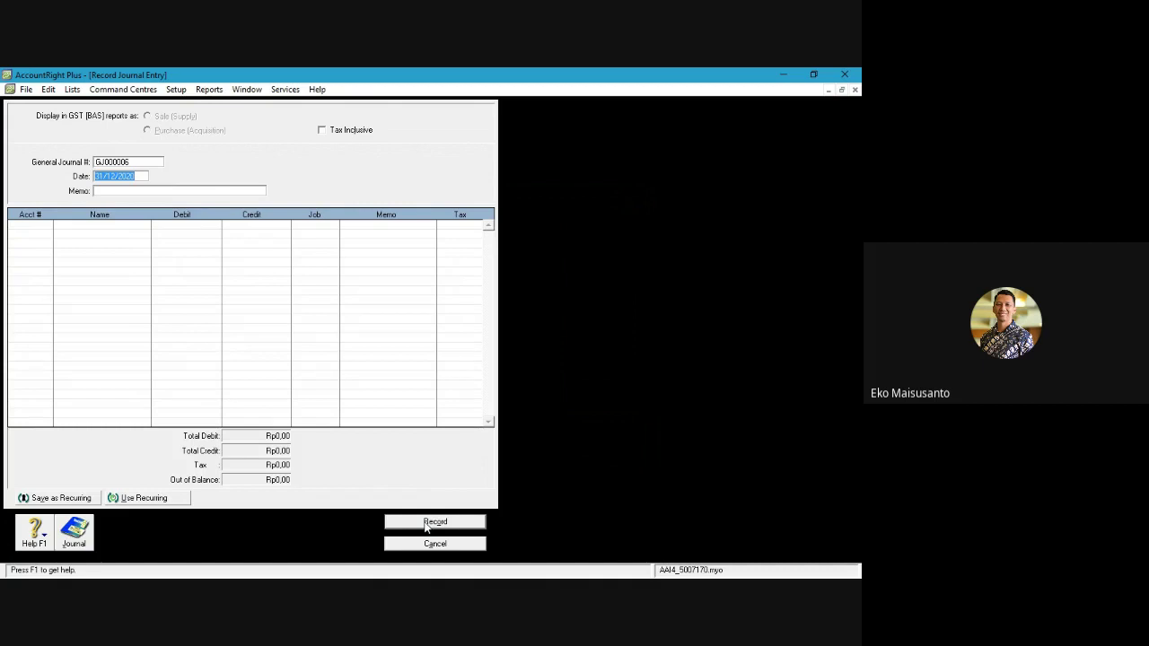
# Step: Enter the memo Bunga Pinjaman BRI Bulan Desember 2020 for the new journal entry
pyautogui.click(123, 191)
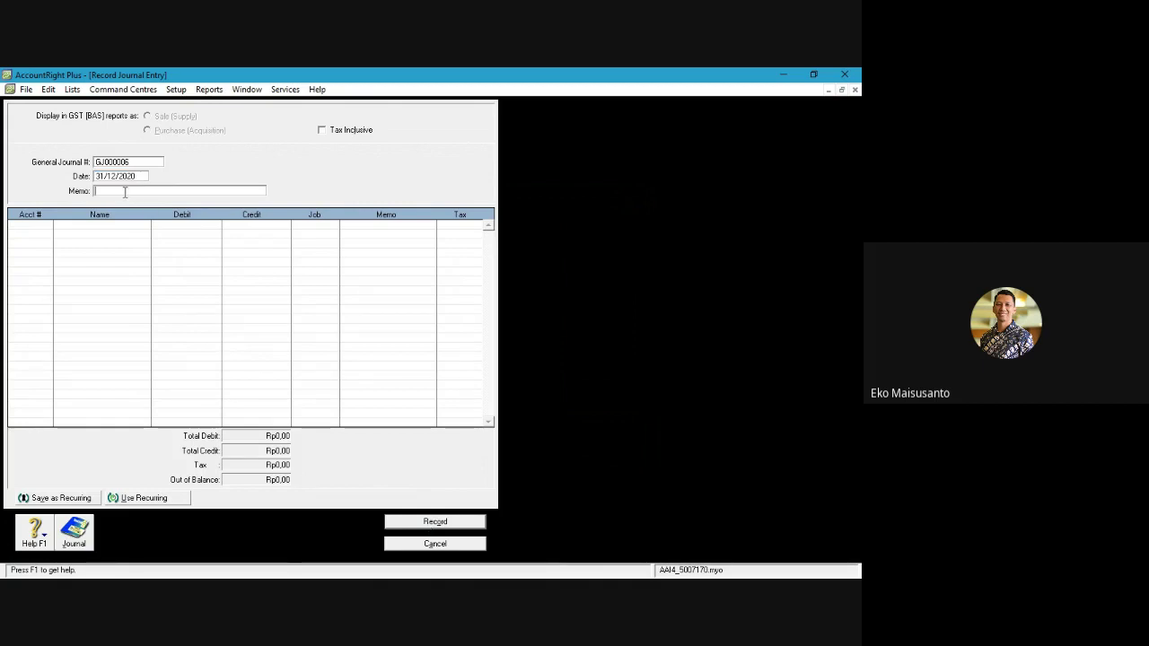
pyautogui.write('Bunga Pinjaman')
pyautogui.write('BRI')
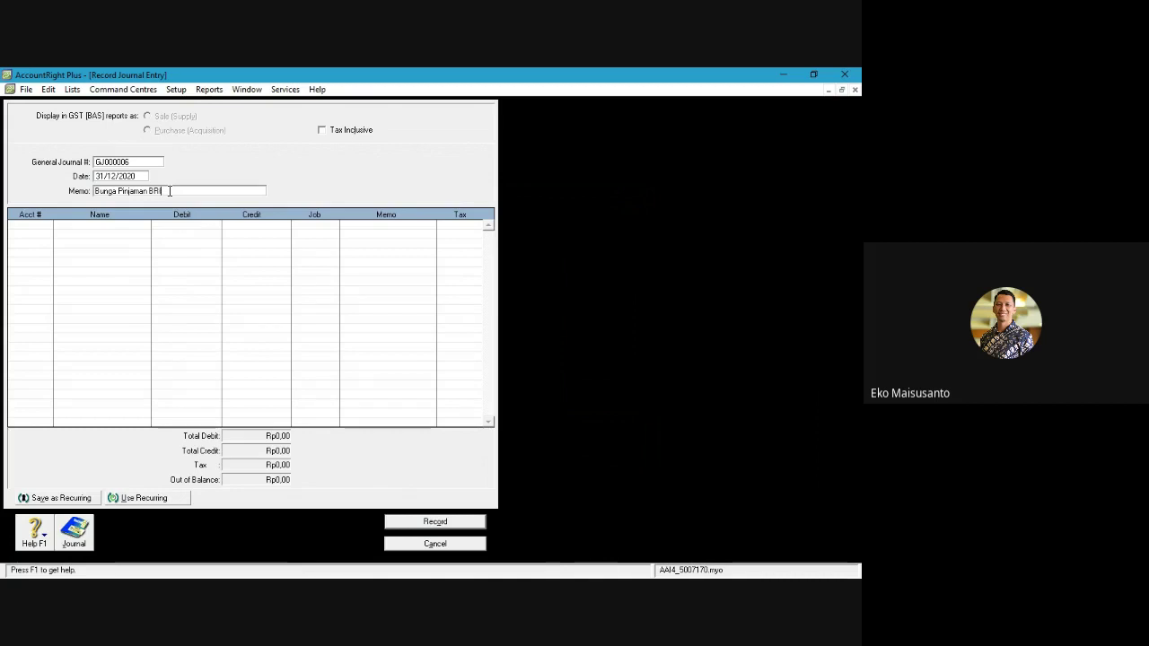
pyautogui.write(' B')
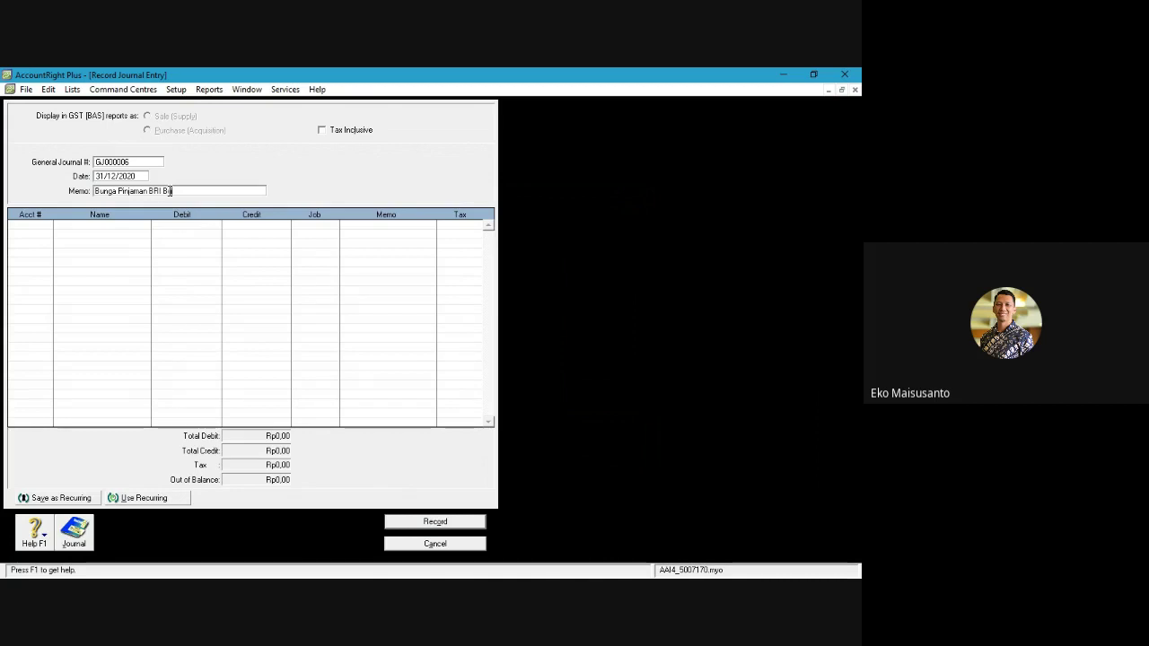
pyautogui.write('ulan Desember 2020')
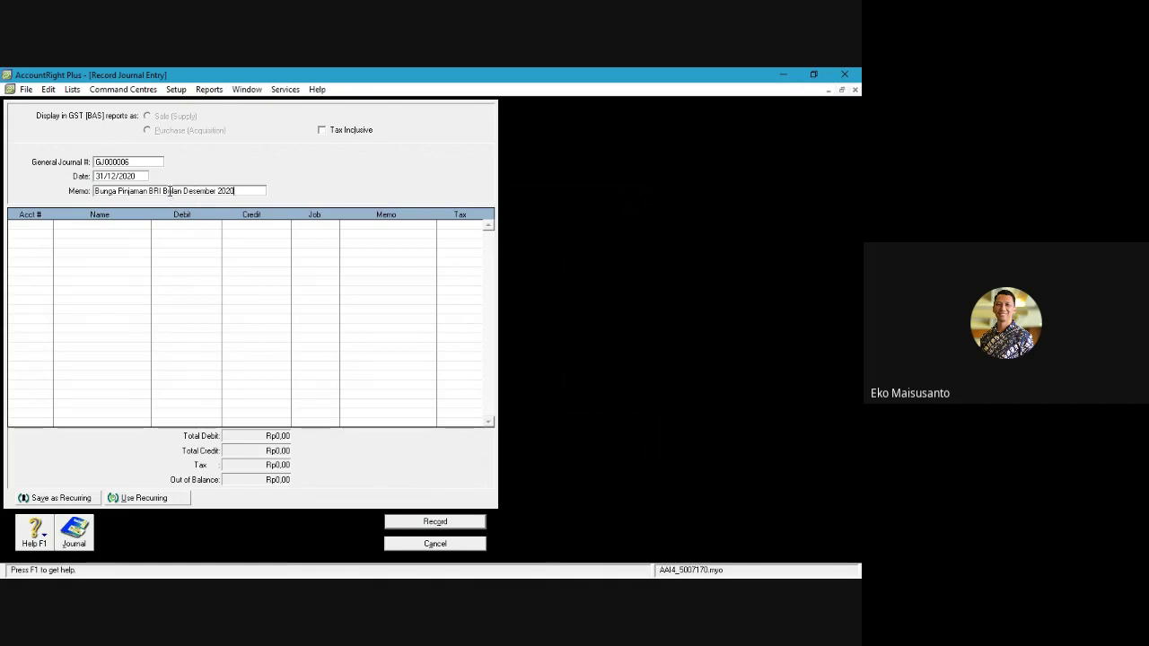
pyautogui.press('Tab')
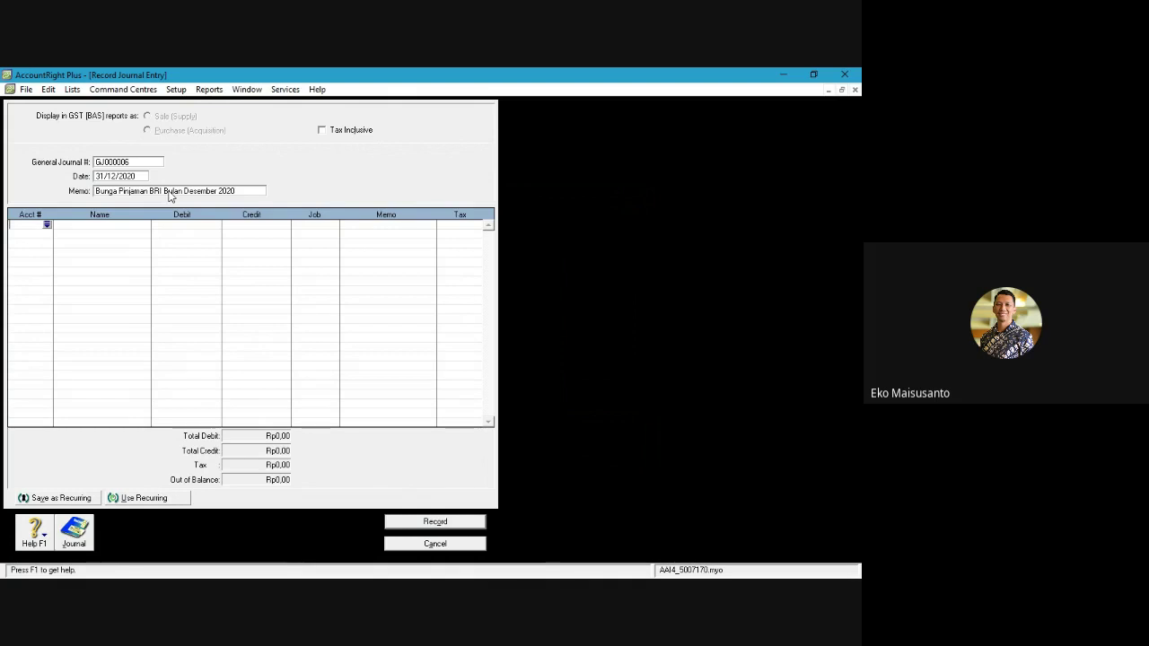
# Step: Debit account 9-1002 Beban Bunga with Rp425.000 on the first line of the loan interest journal
pyautogui.write('8')
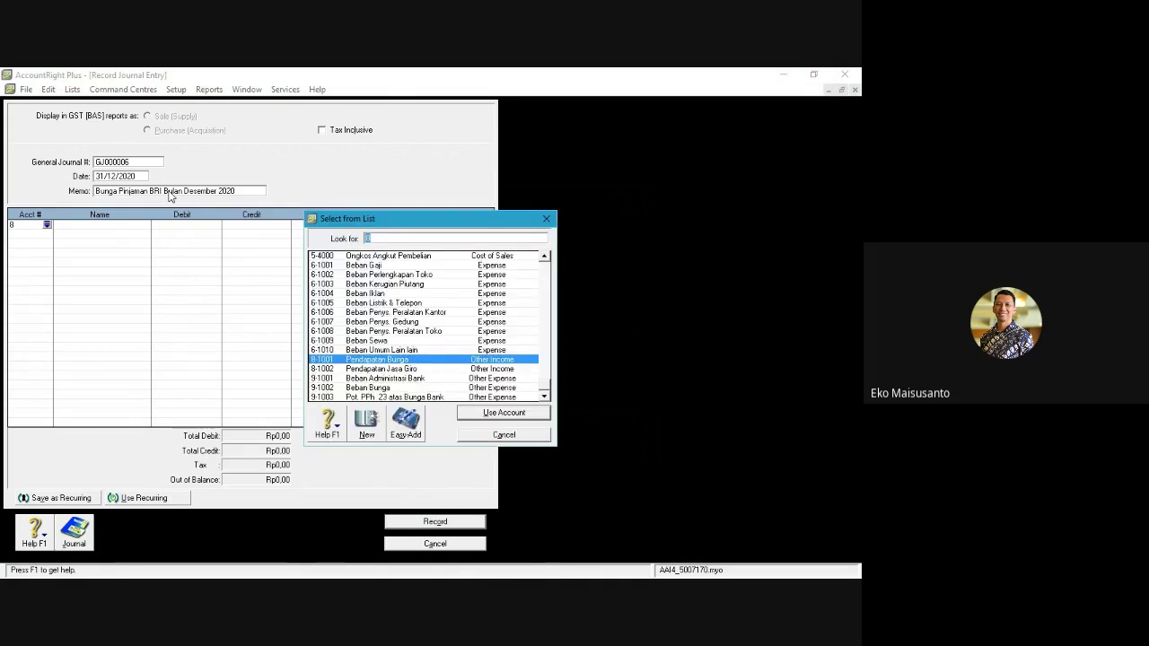
pyautogui.press('Down')
pyautogui.press('Down')
pyautogui.press('Down')
pyautogui.press('Return')
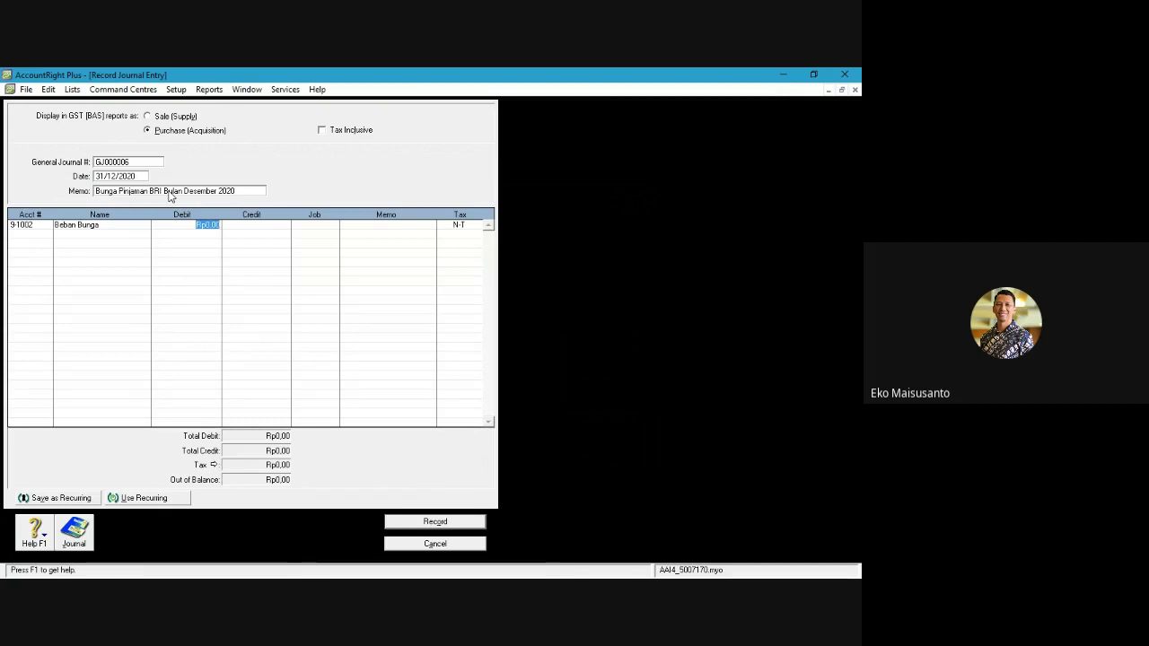
pyautogui.write('425000')
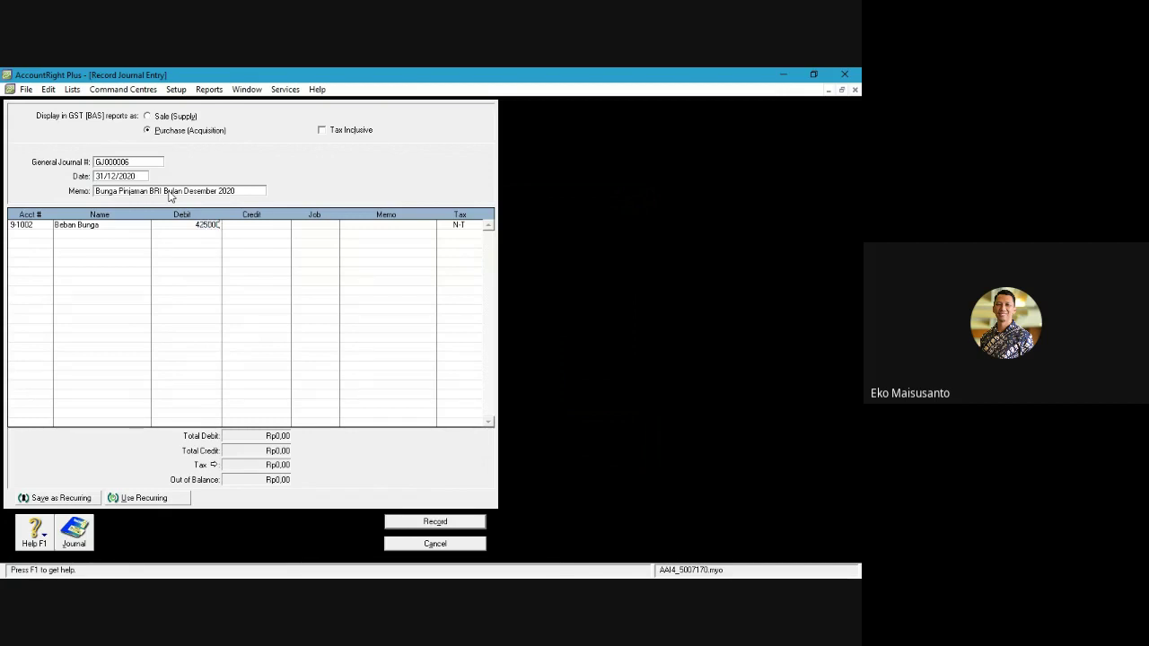
pyautogui.press('Return')
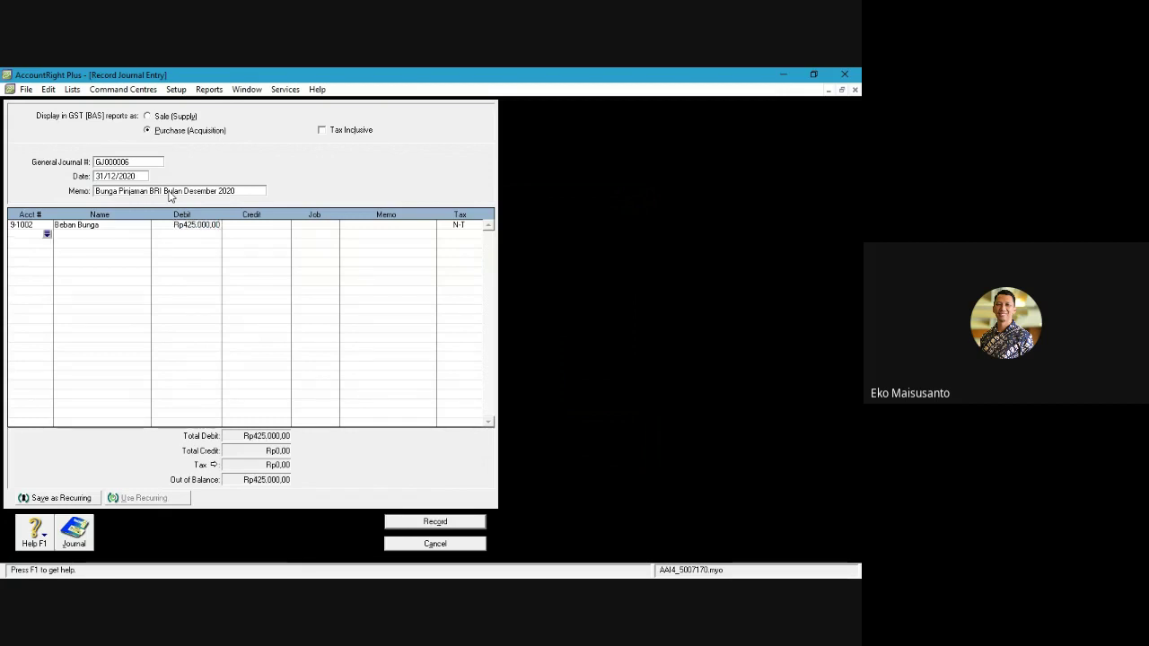
# Step: Credit account 2-1300 Utang Bunga with Rp425.000 on the second line and record the loan interest journal
pyautogui.write('2')
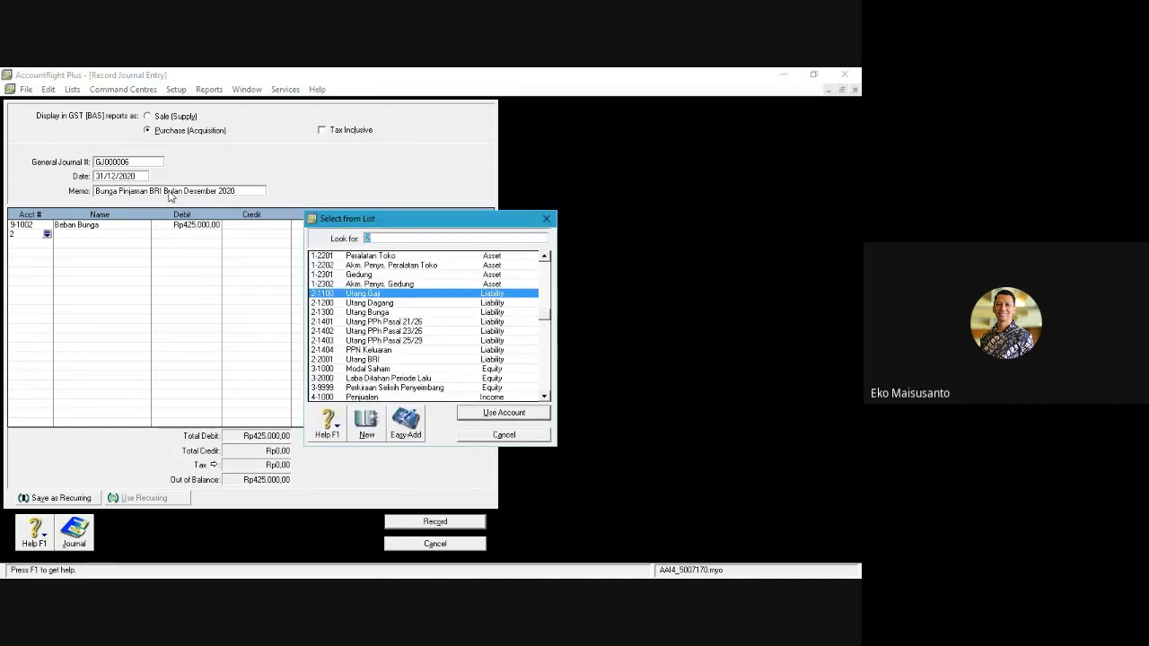
pyautogui.write('2-1300')
pyautogui.press('Return')
pyautogui.press('Tab')
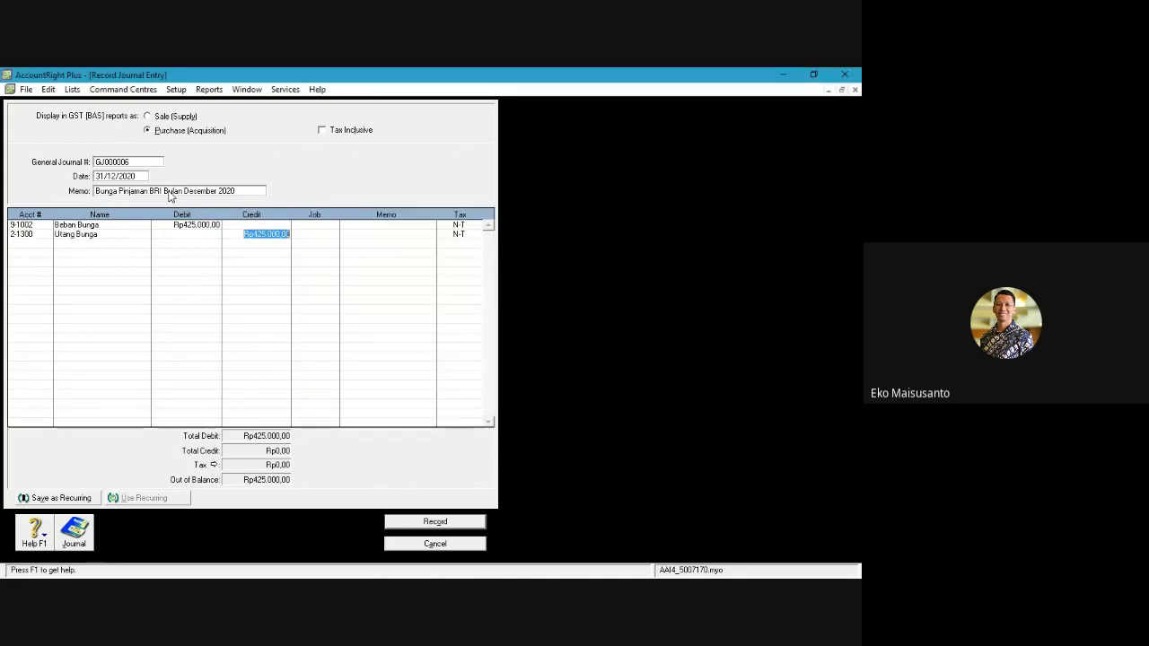
pyautogui.press('Return')
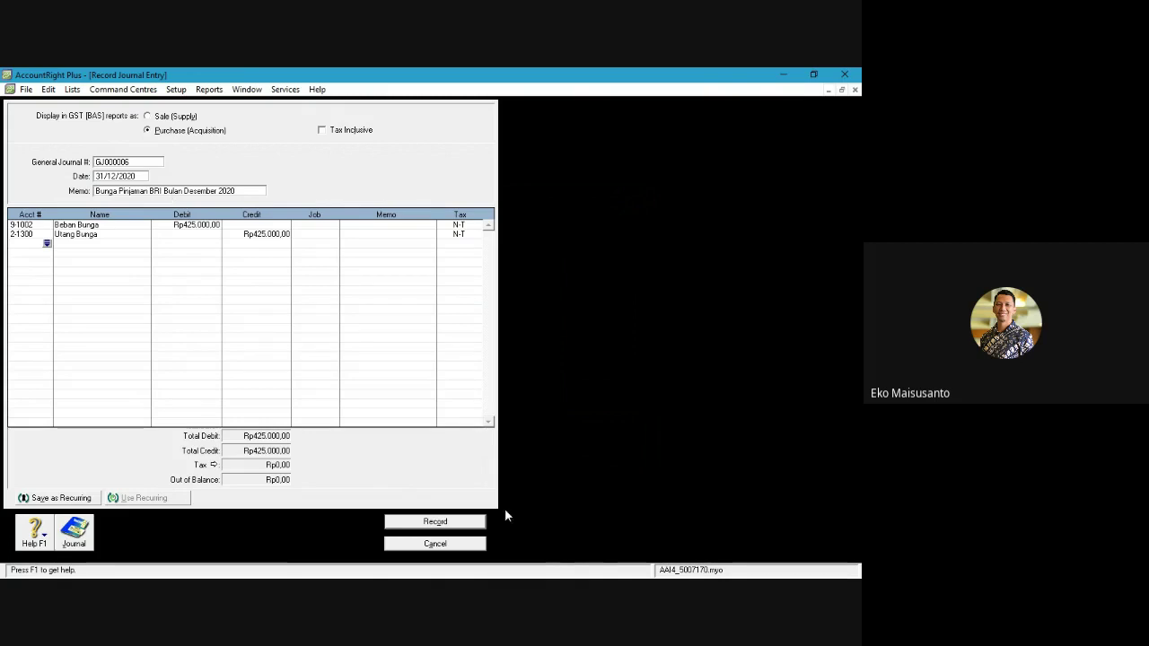
pyautogui.click(432, 522)
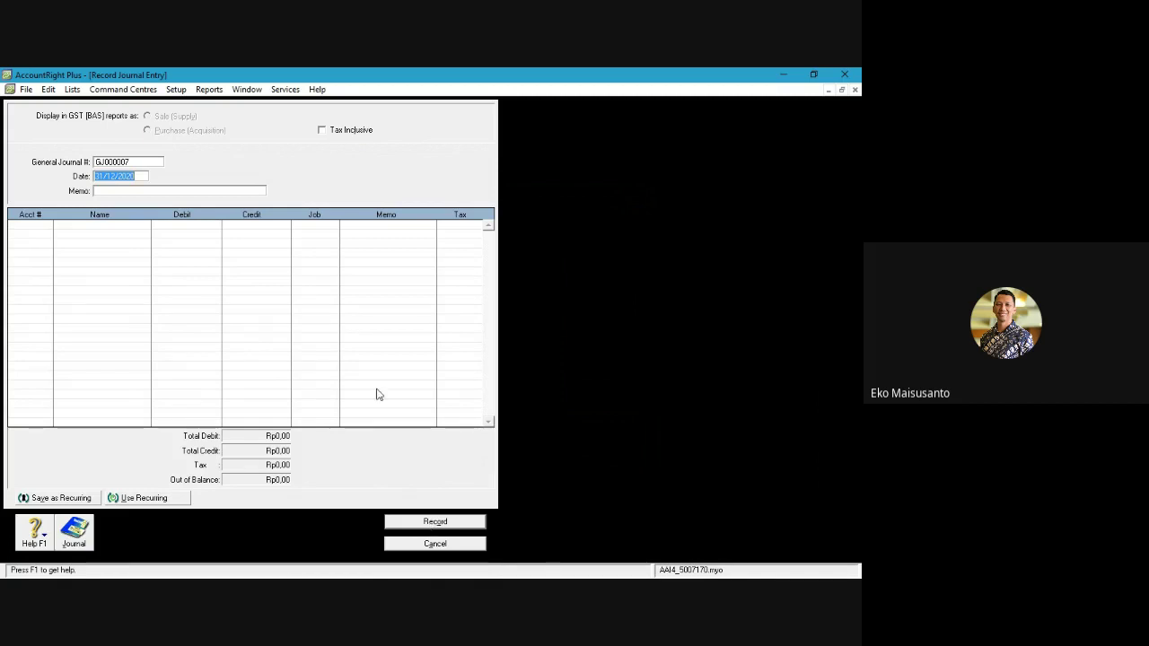
# Step: Enter the memo Iklan Kadaluarsa for the new journal entry
pyautogui.click(108, 191)
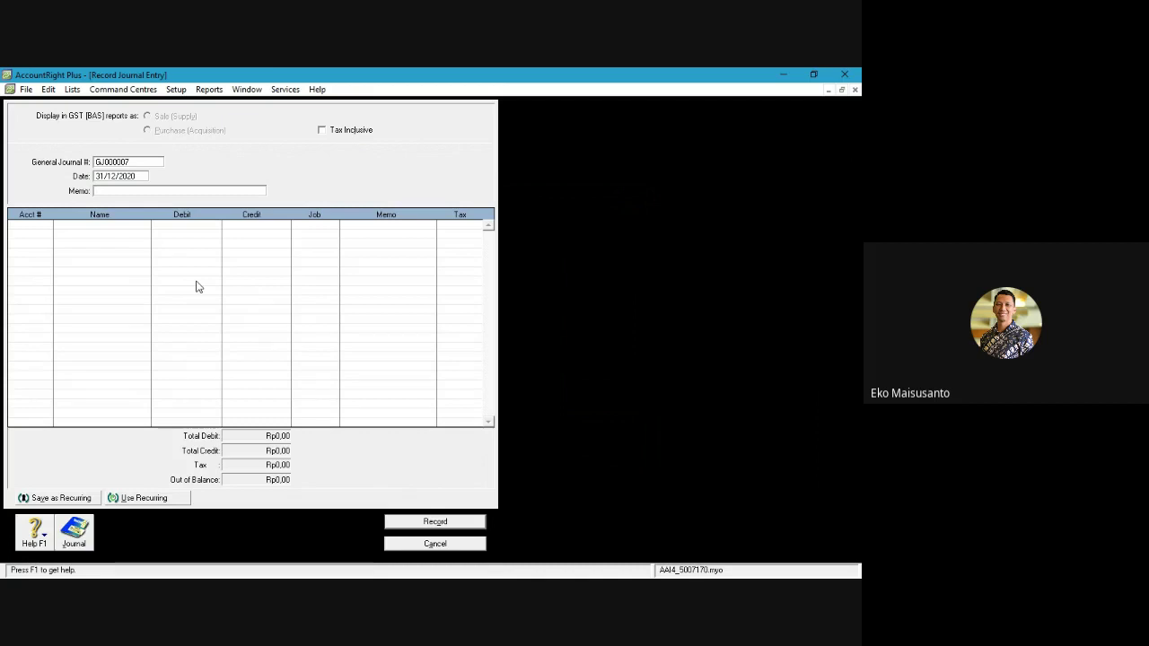
pyautogui.write('Iklan Kadaluarsa')
pyautogui.press('Tab')
# Step: Debit account 6-1004 Beban Iklan with Rp20.000.000 on the first line of the expired advertising journal
pyautogui.write('6')
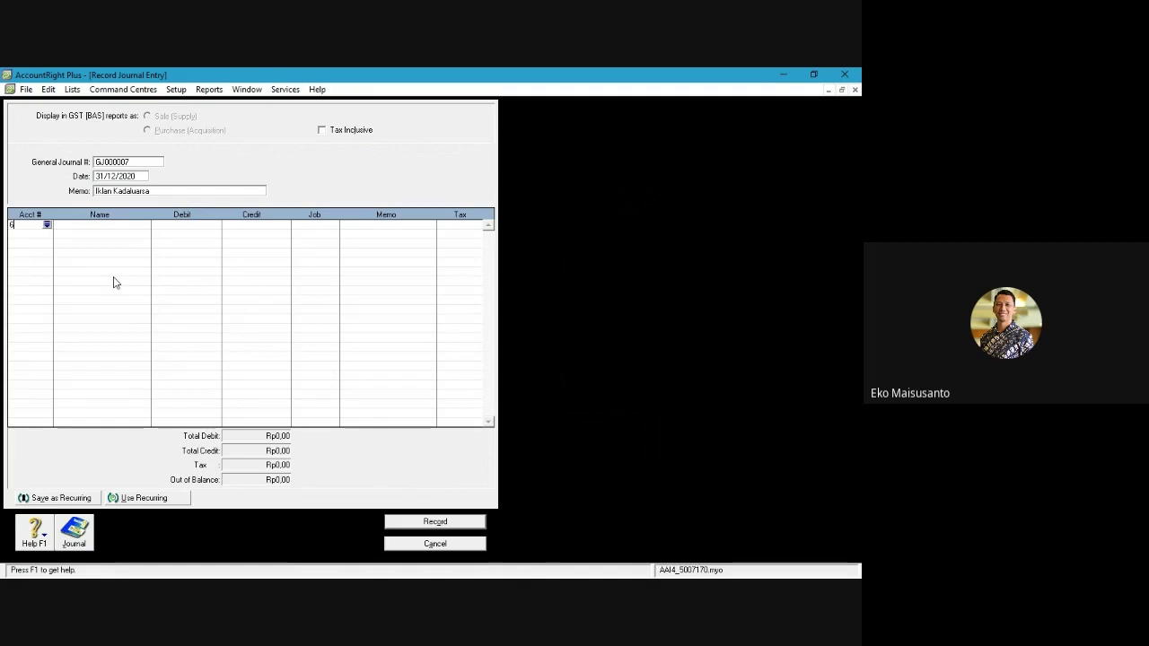
pyautogui.write('-1004')
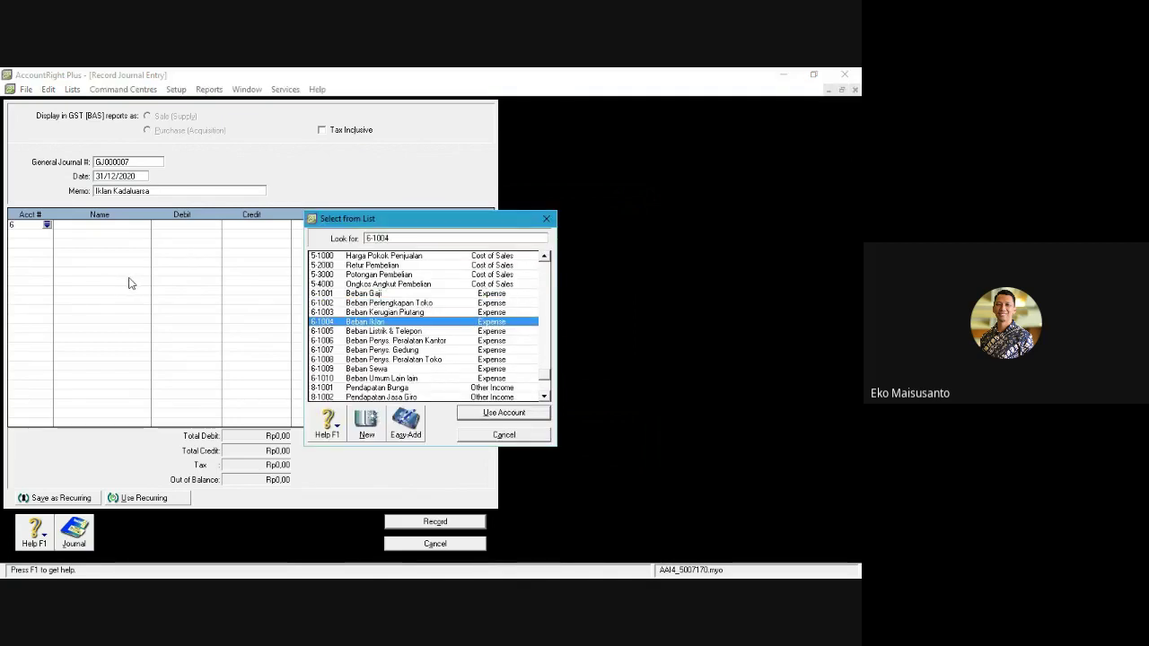
pyautogui.press('Return')
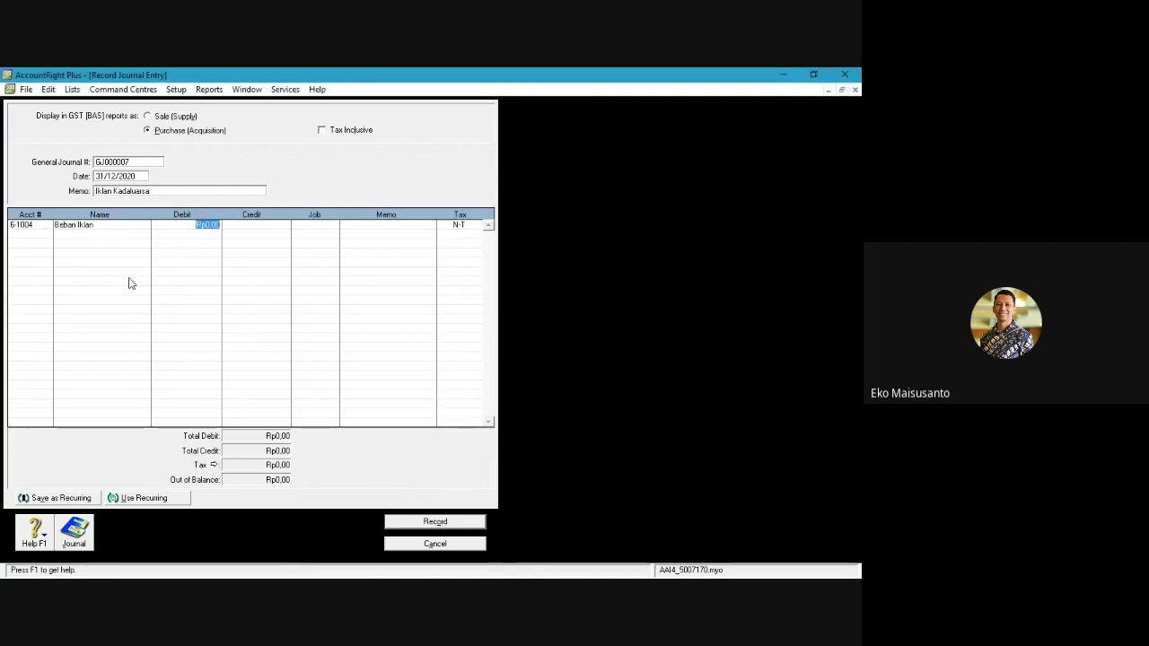
pyautogui.write('20.000.00')
pyautogui.write('0')
pyautogui.press('Return')
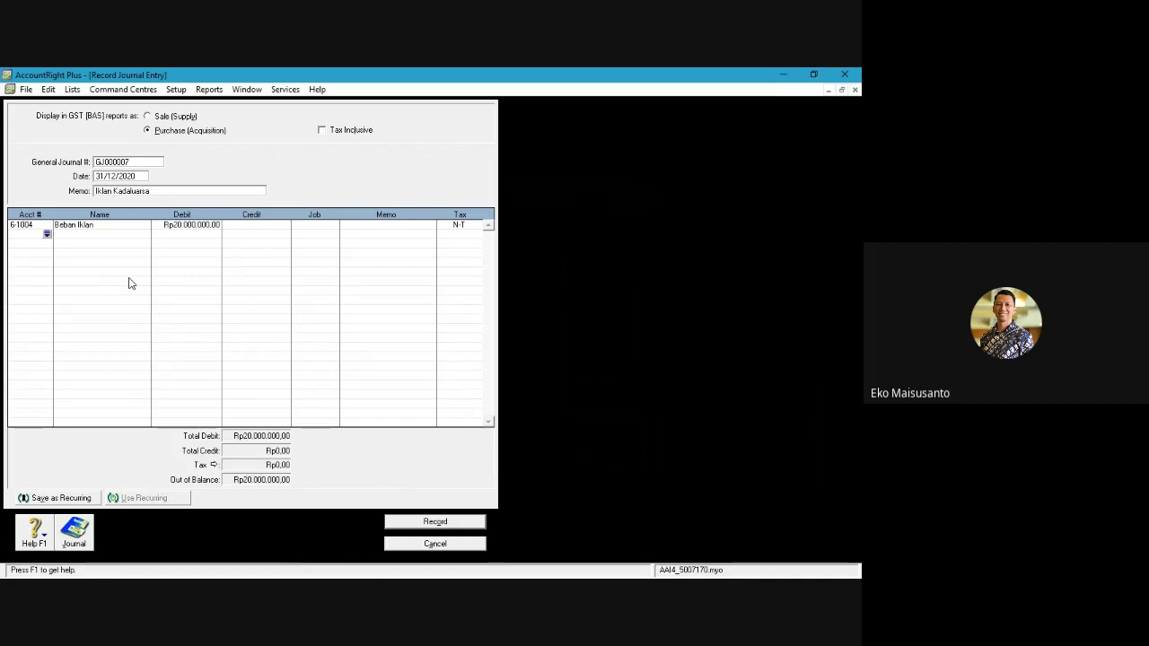
# Step: Credit account 1-1505 Iklan Bayar Dimuka with Rp20.000.000 on the second line and record the expired advertising journal
pyautogui.write('1')
pyautogui.write('-1505')
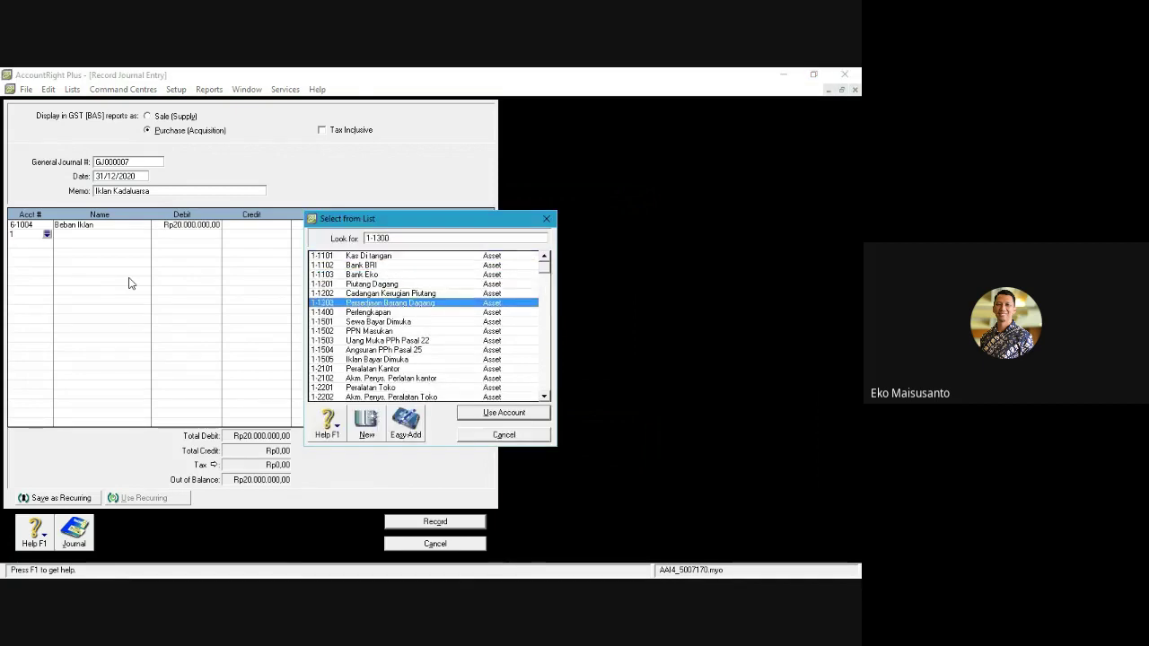
pyautogui.press('Return')
pyautogui.press('Tab')
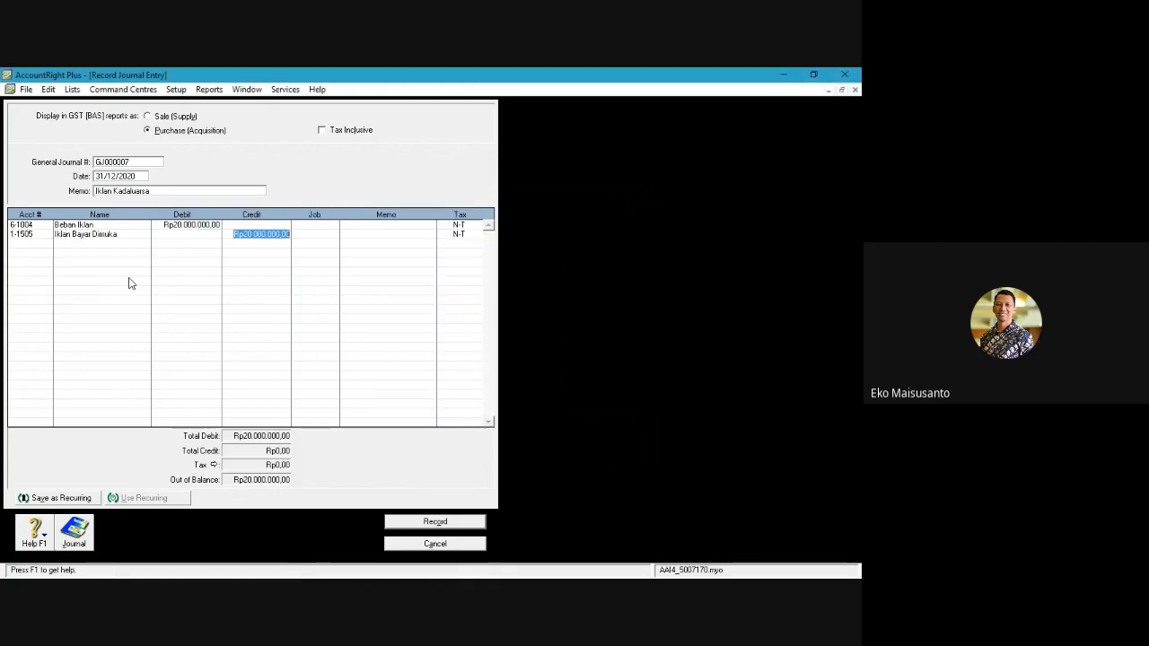
pyautogui.press('Return')
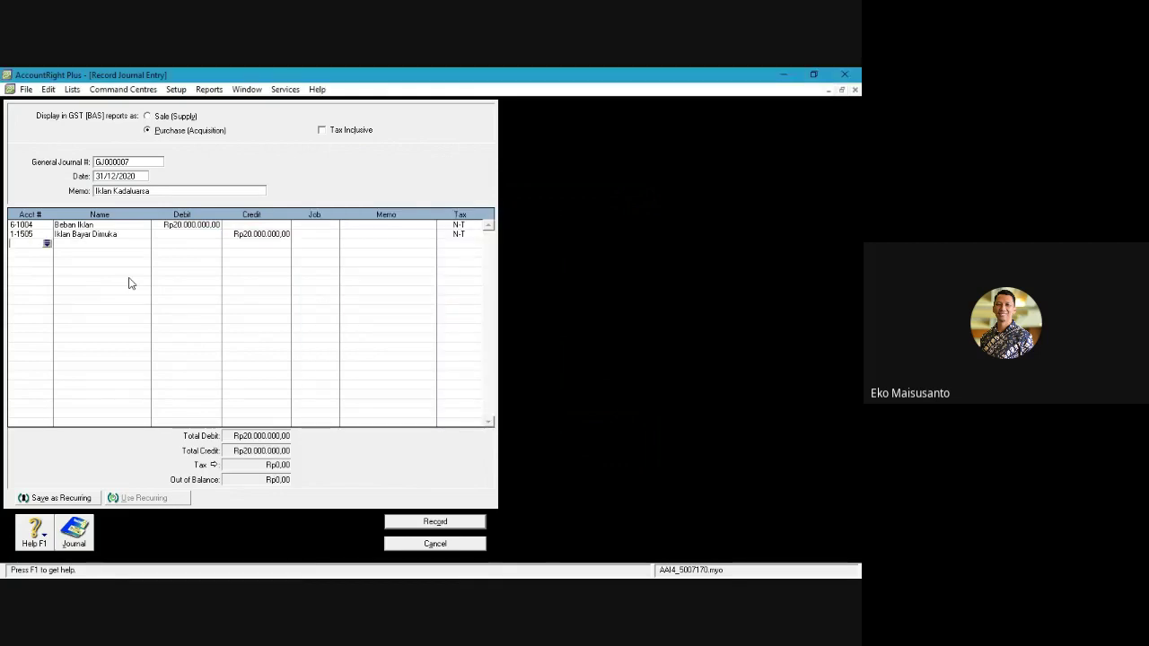
pyautogui.click(430, 523)
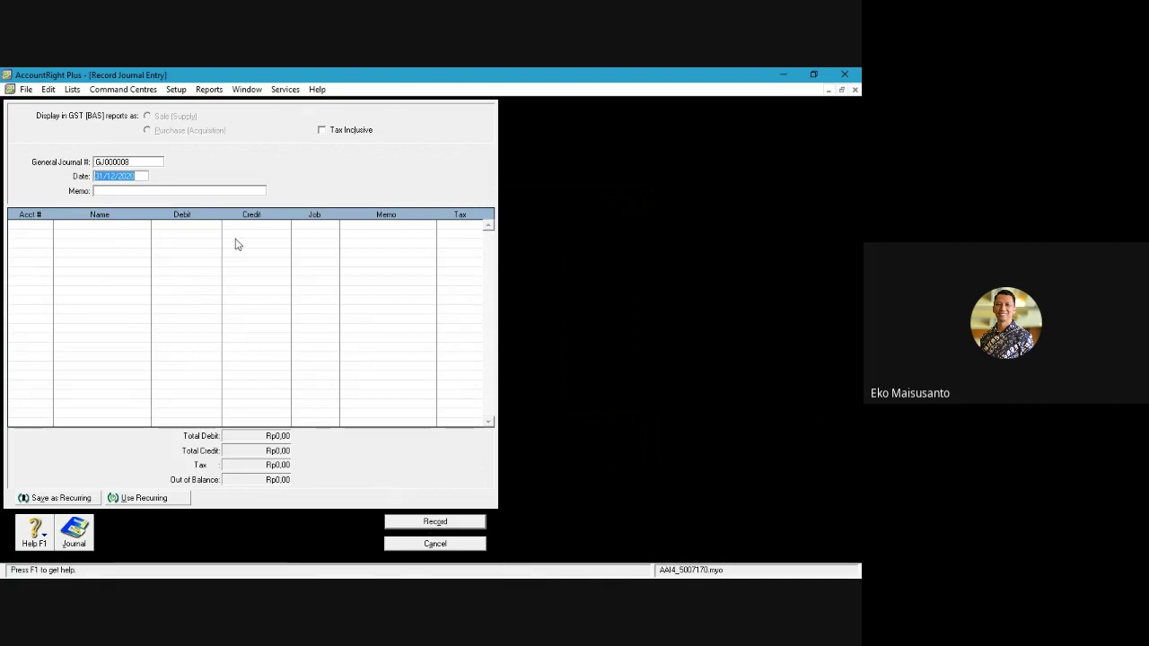
# Step: Enter the memo Sewa Terpakai 1 Tahun for the new journal entry
pyautogui.click(131, 191)
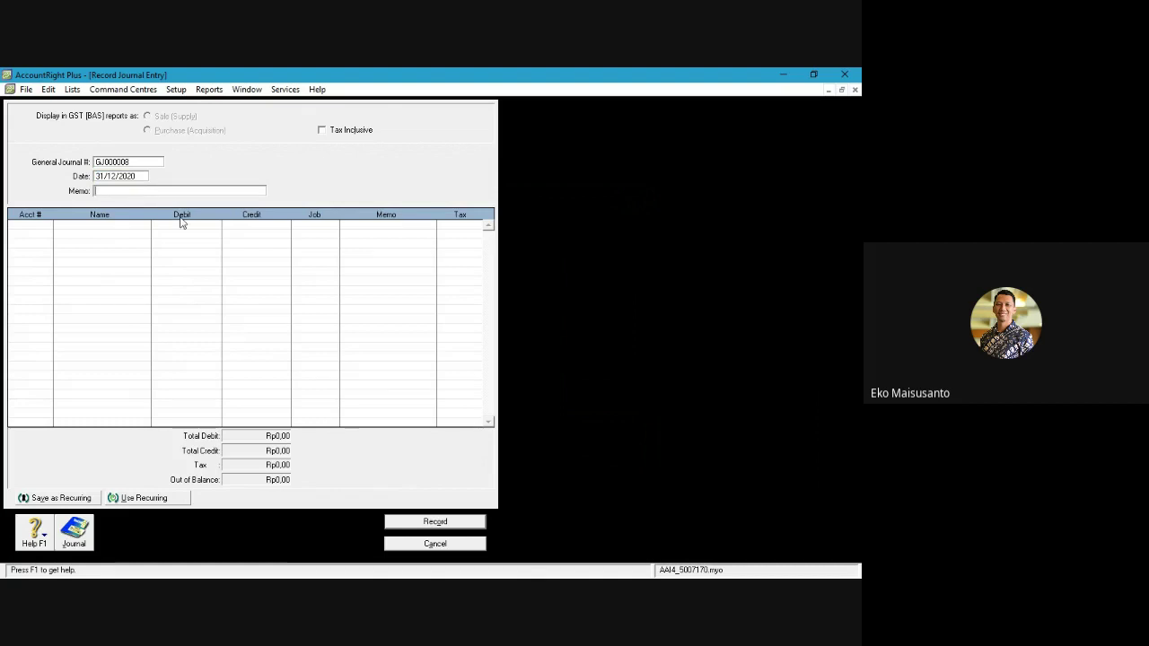
pyautogui.write('Sewa')
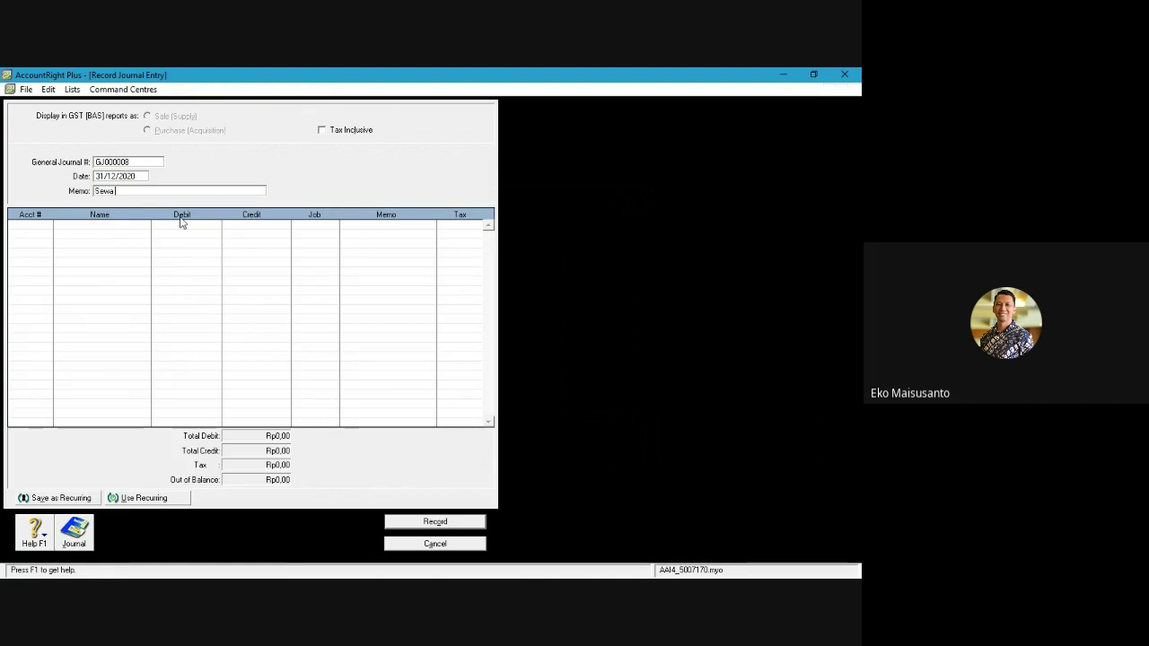
pyautogui.write(' Terpakai 1')
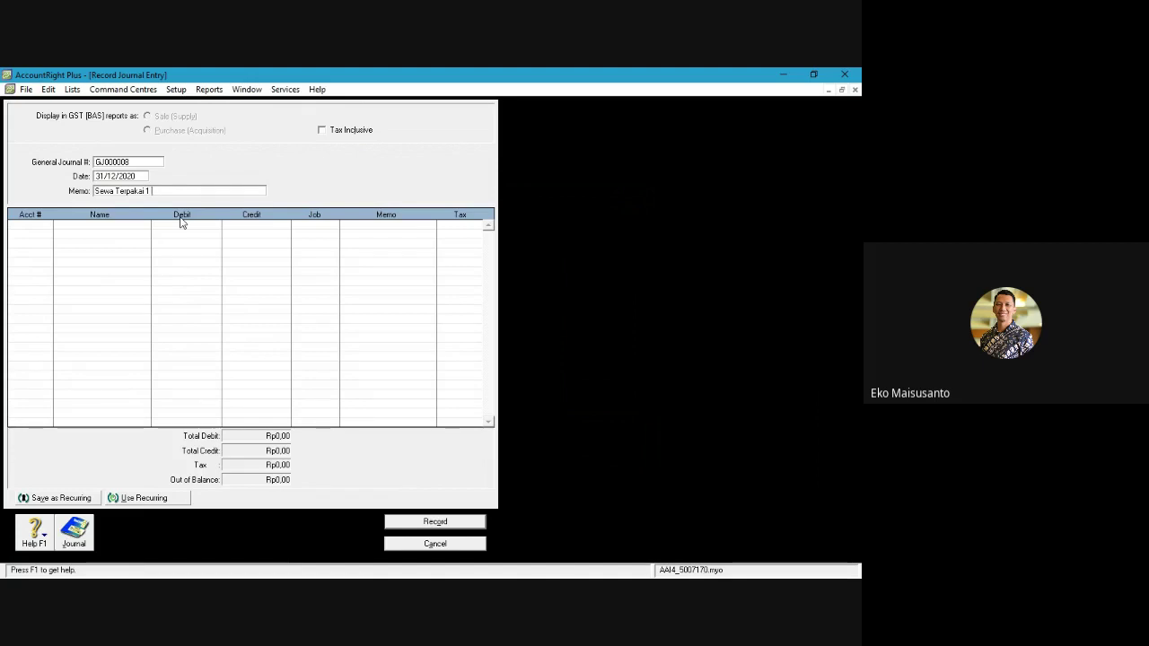
pyautogui.write(' Tahun')
pyautogui.press('Tab')
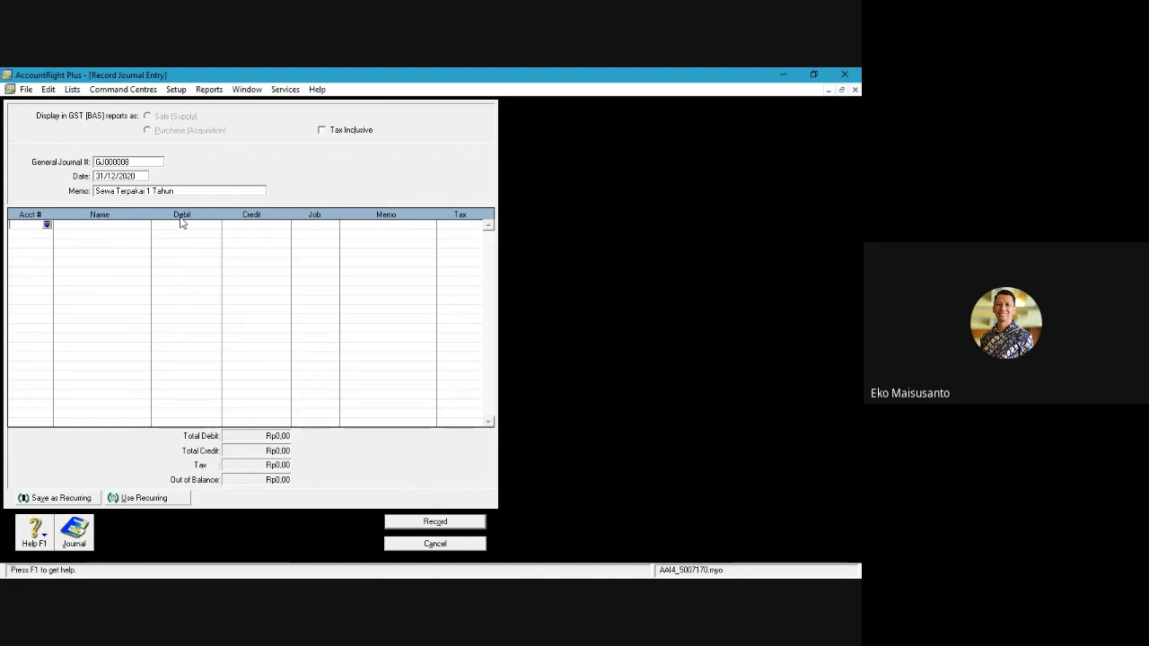
# Step: Debit account 1-1501 Sewa Bayar Dimuka with Rp19.800.000 on the first line of the rent journal
pyautogui.write('1')
pyautogui.write('1-1501')
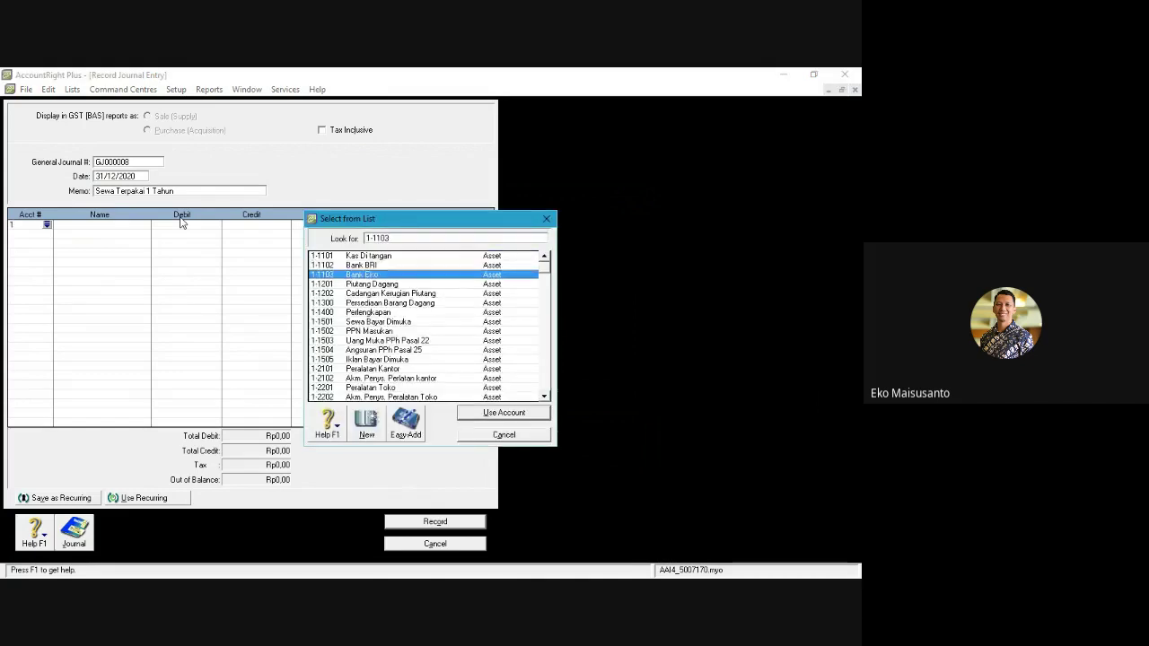
pyautogui.press('Return')
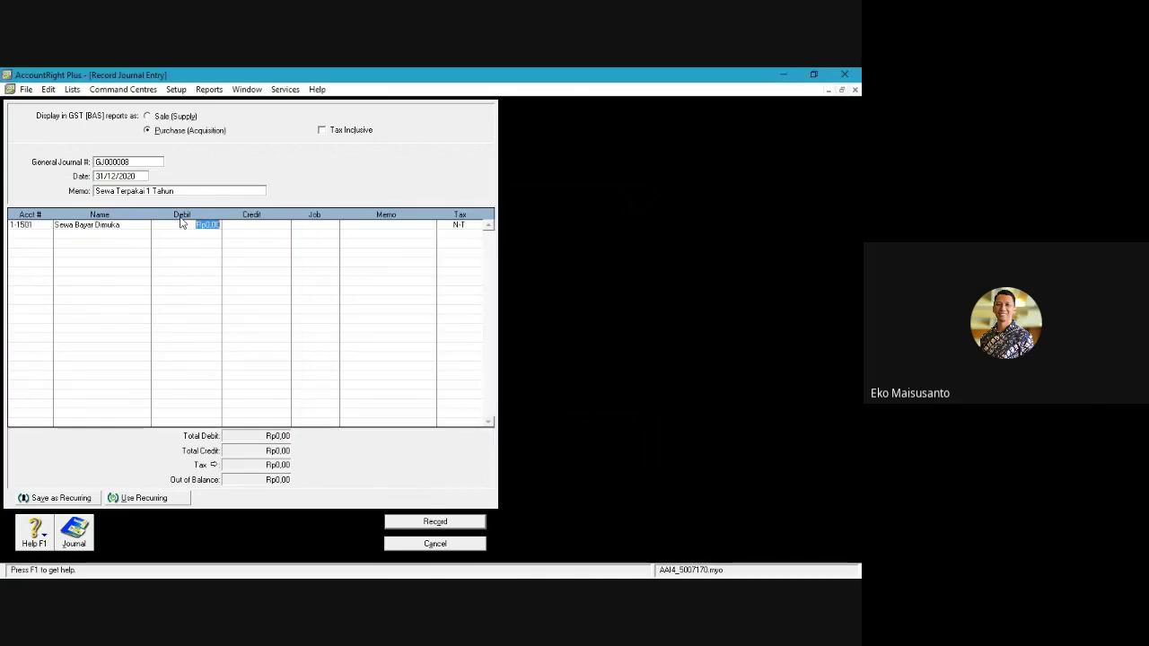
pyautogui.write('19.80')
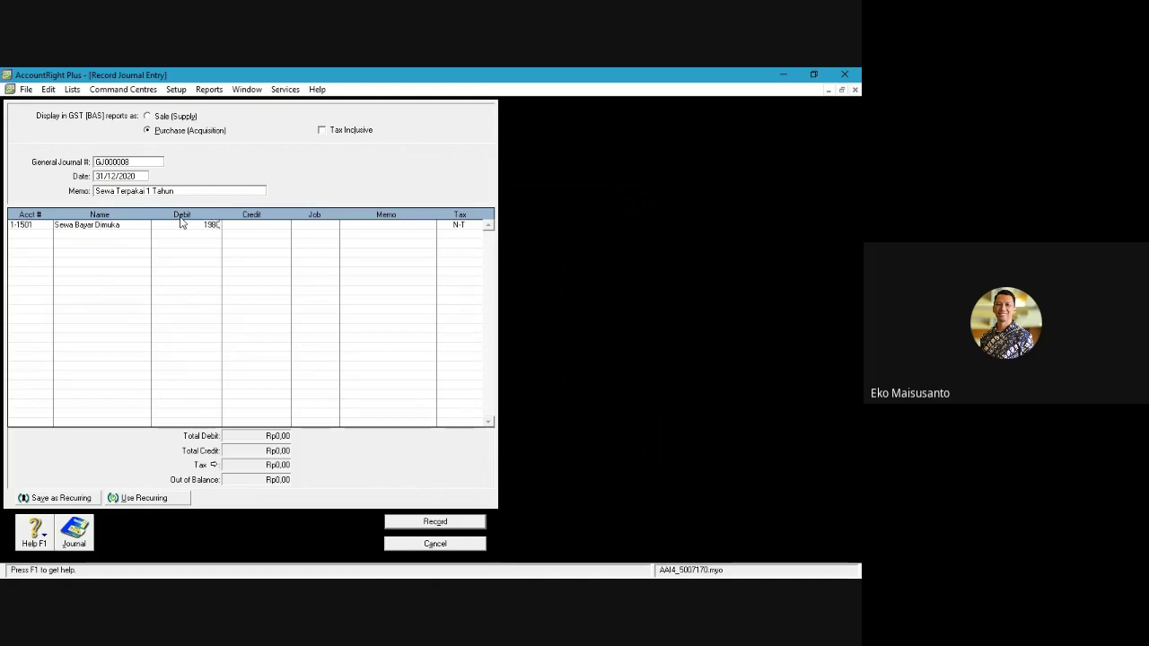
pyautogui.write('0.')
pyautogui.write('000')
pyautogui.press('Tab')
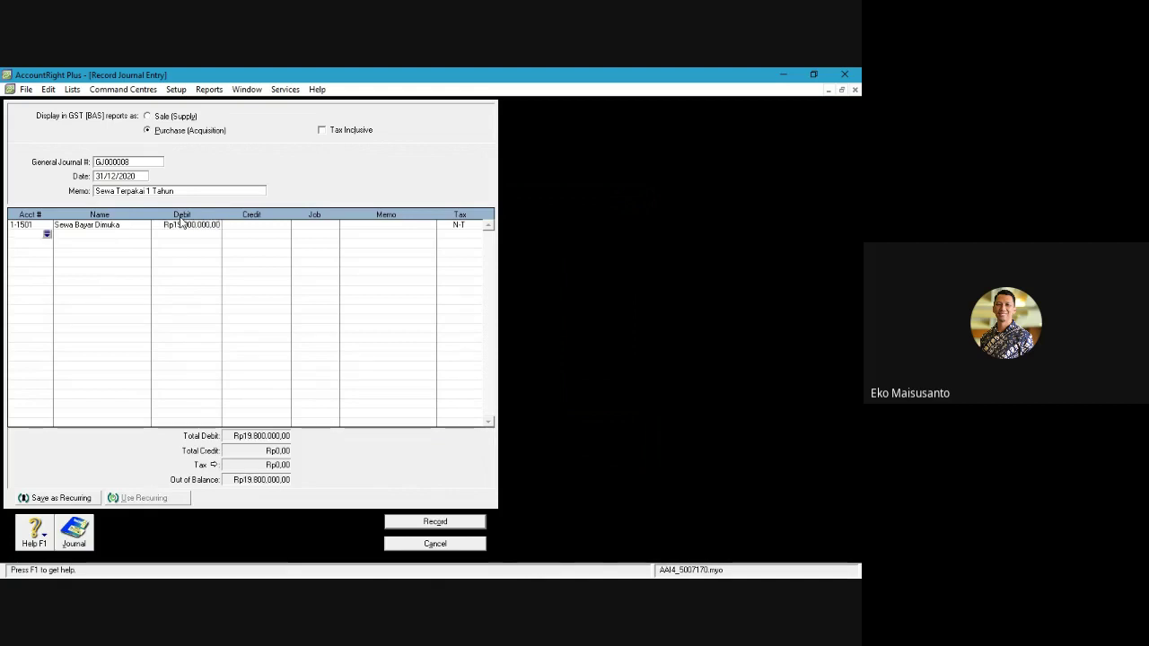
# Step: Credit account 6-1009 Beban Sewa with Rp19.800.000 on the second line, record the rent journal and leave journal entry
pyautogui.write('6')
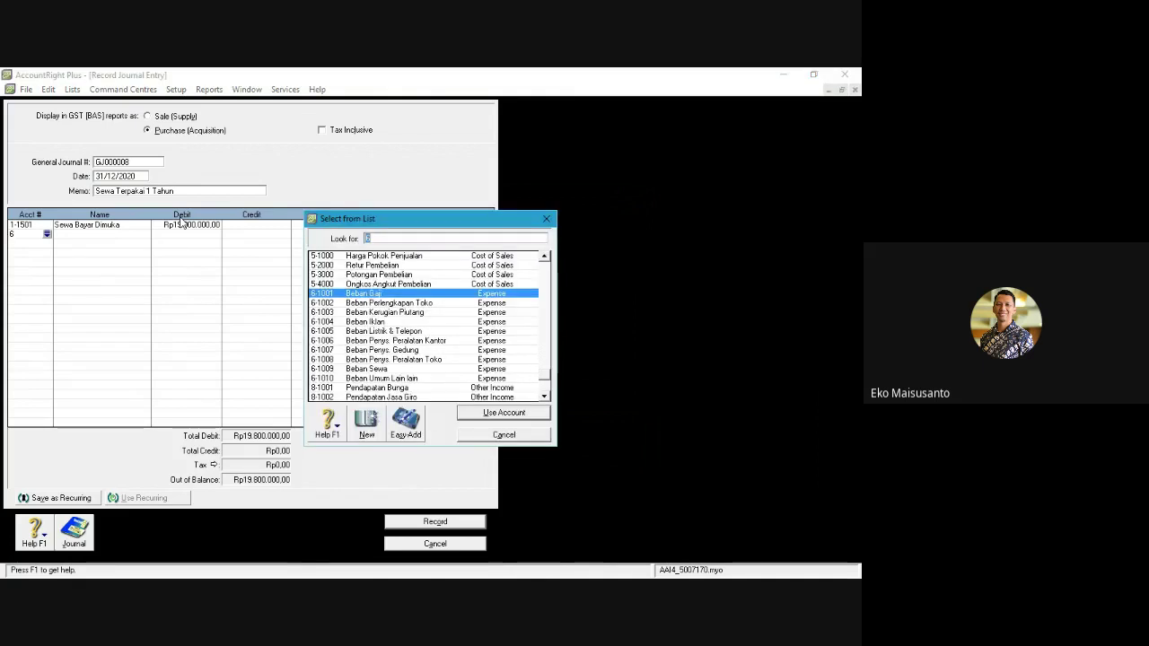
pyautogui.press('Down')
pyautogui.press('Down')
pyautogui.press('Down')
pyautogui.press('Down')
pyautogui.press('Down')
pyautogui.press('Down')
pyautogui.press('Down')
pyautogui.press('Down')
pyautogui.press('Down')
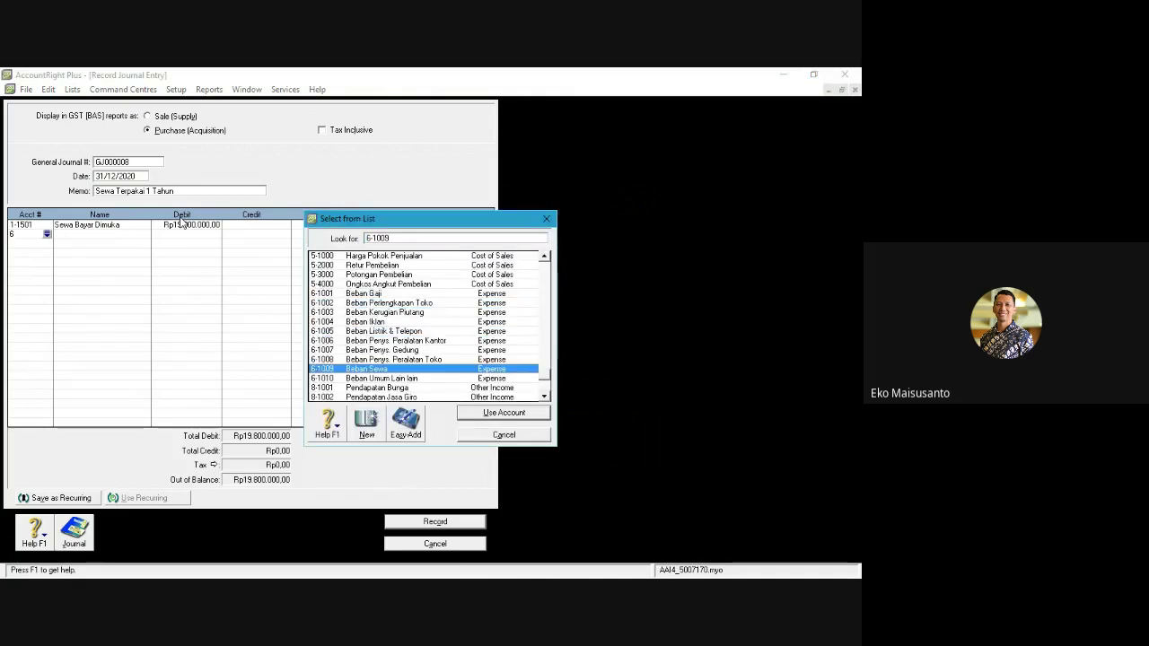
pyautogui.press('Return')
pyautogui.press('Tab')
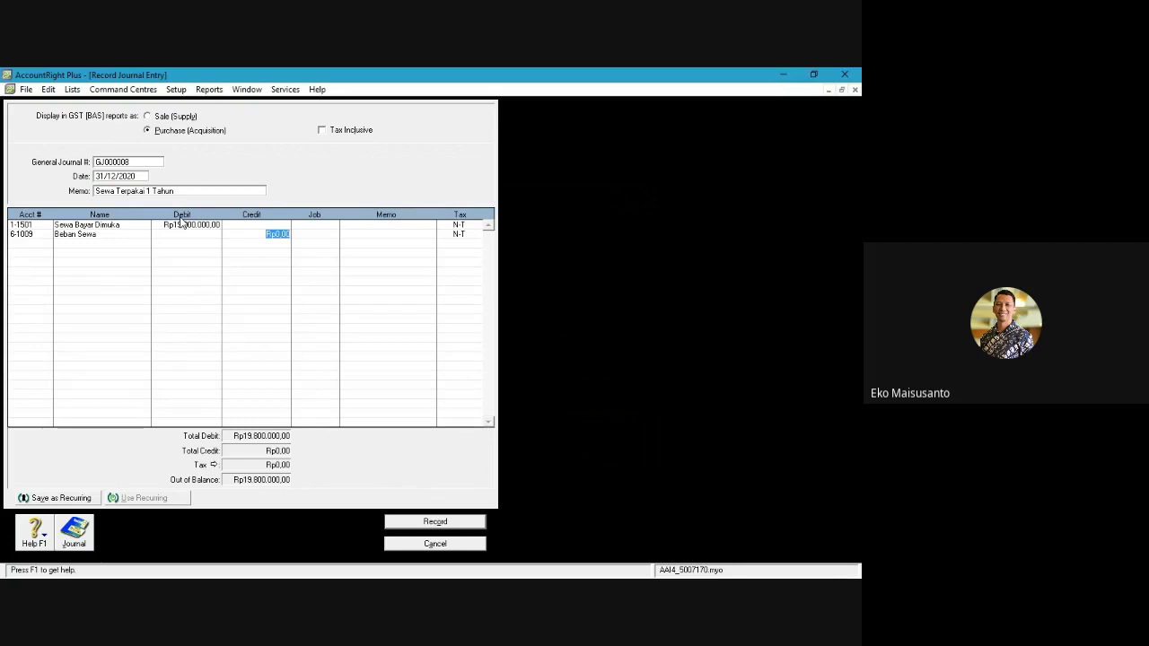
pyautogui.write('19800000')
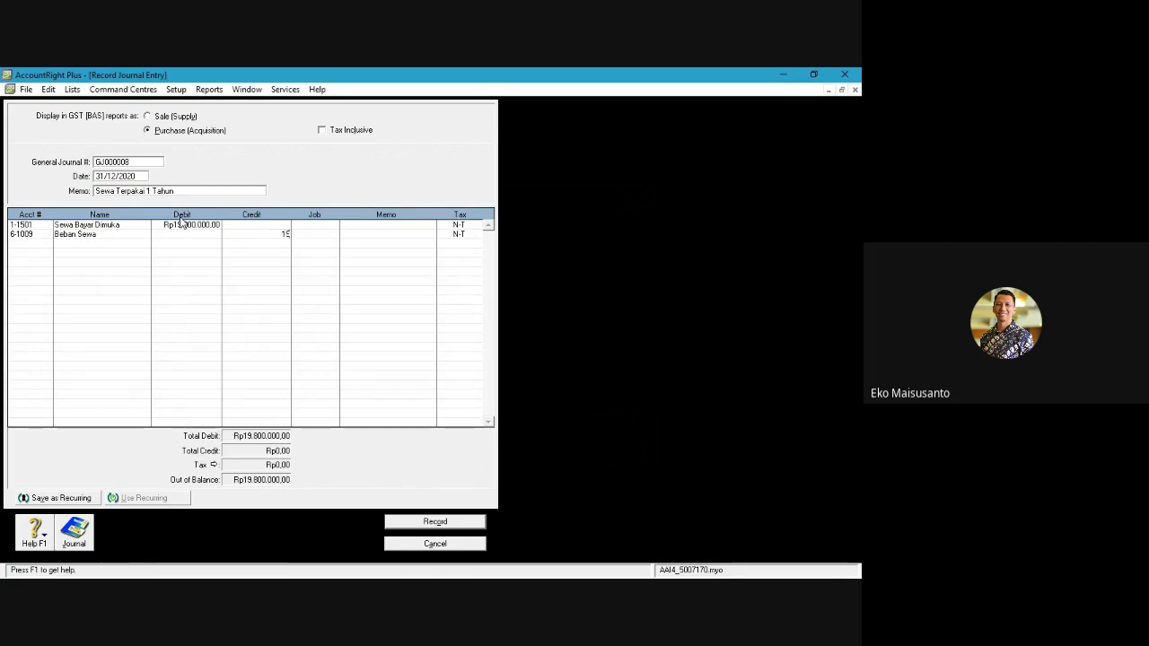
pyautogui.press('Return')
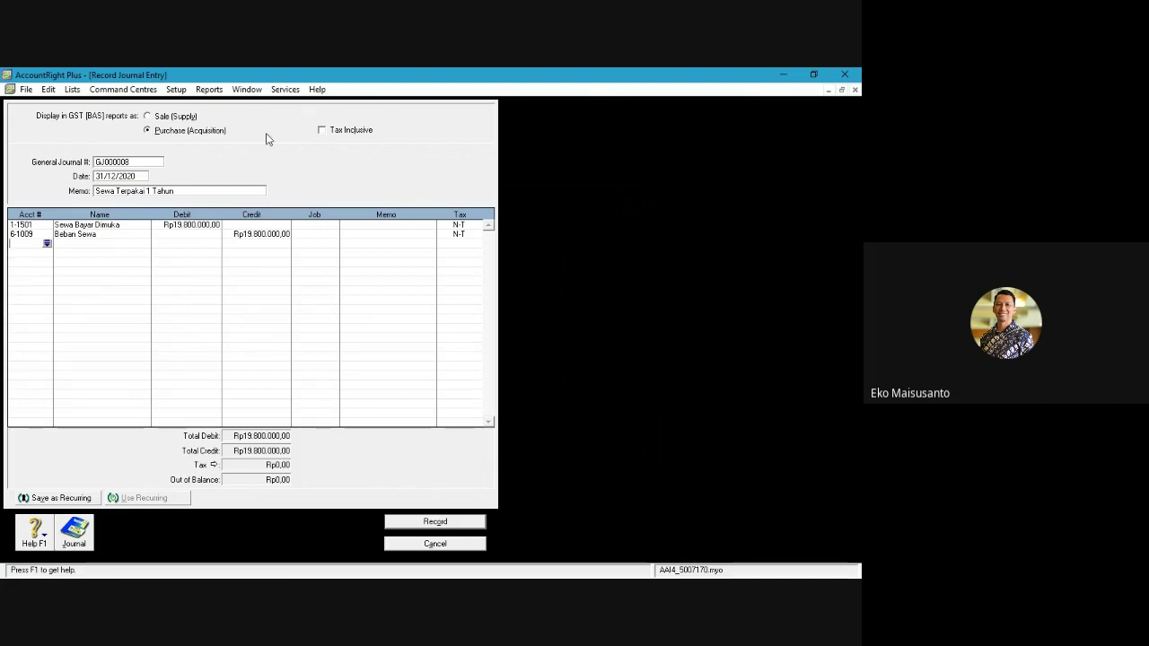
pyautogui.click(434, 521)
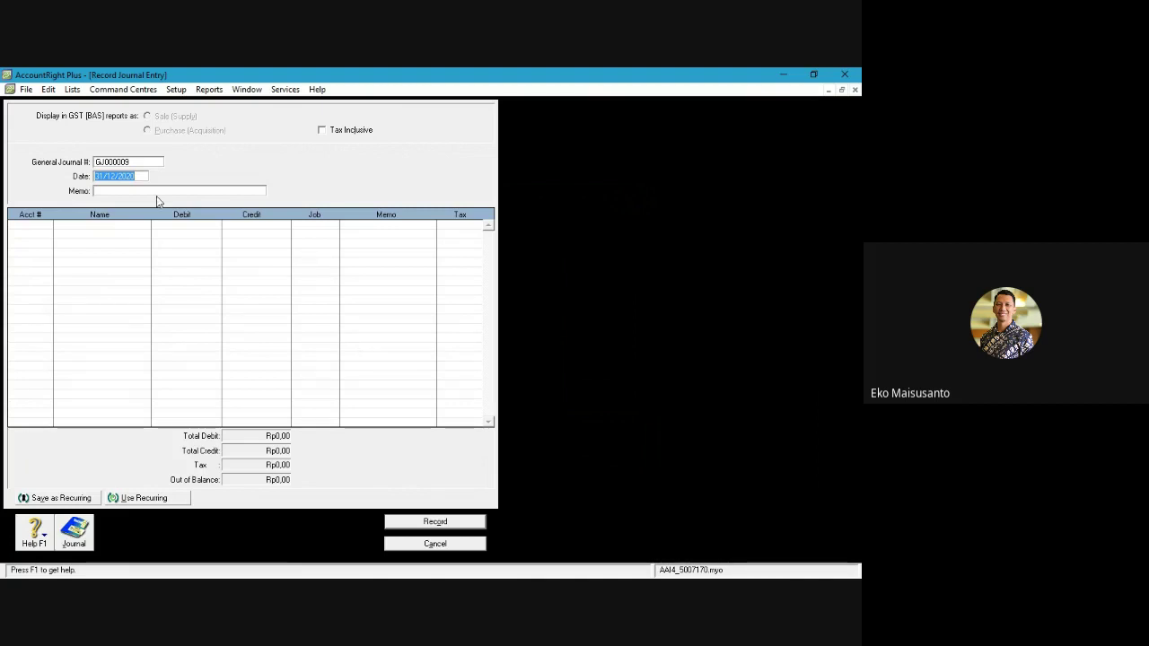
pyautogui.click(435, 544)
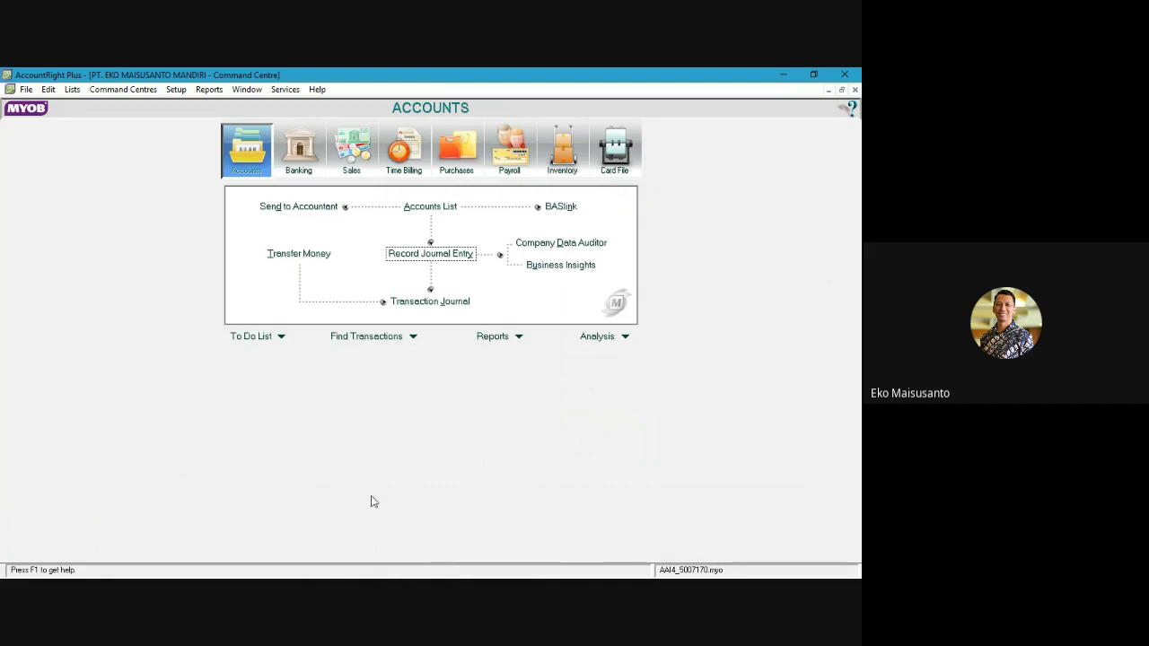
# Step: Show the general transaction journal with entries dated from 25/12/2020
pyautogui.click(386, 302)
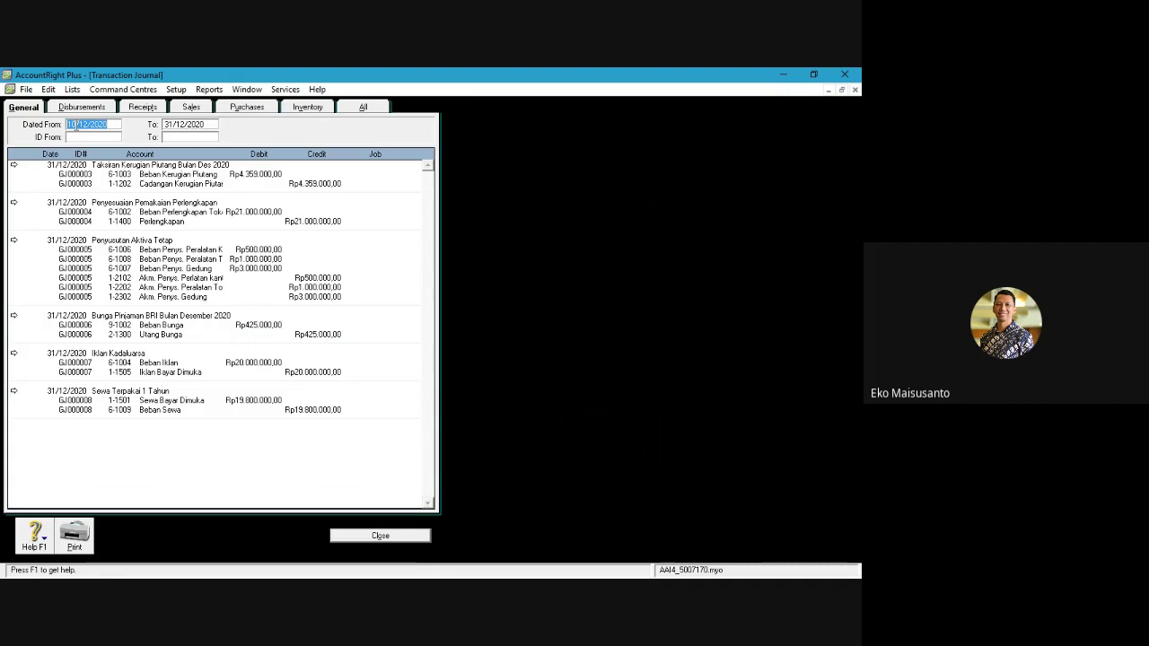
pyautogui.moveTo(77, 125); pyautogui.dragTo(66, 130)
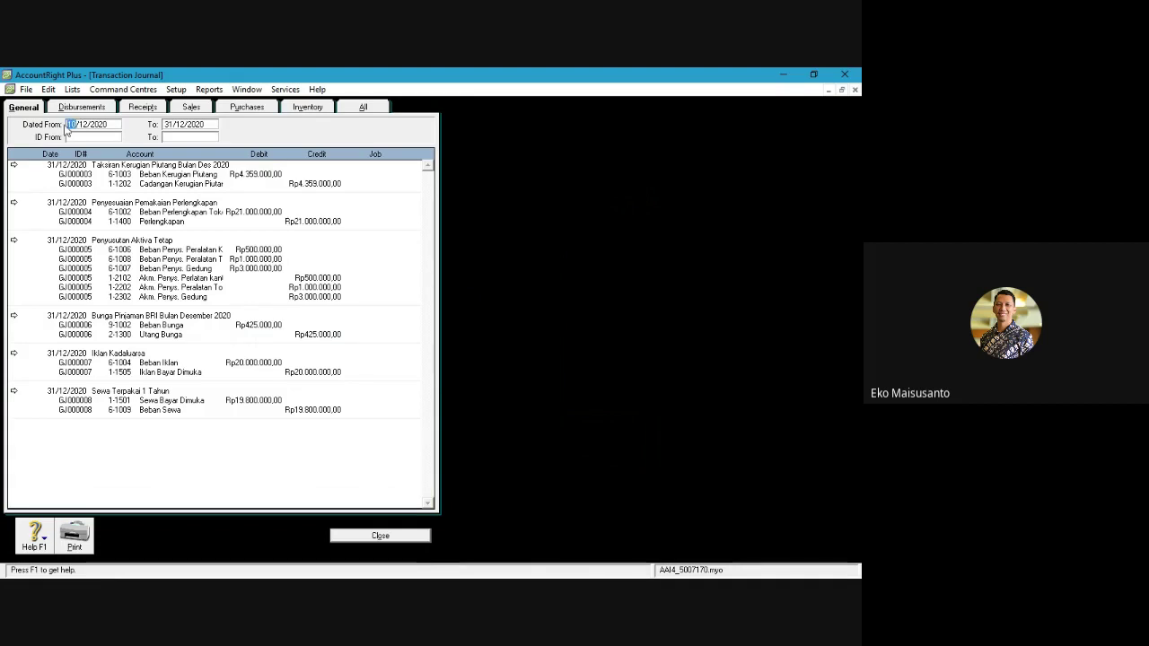
pyautogui.write('25')
pyautogui.press('Tab')
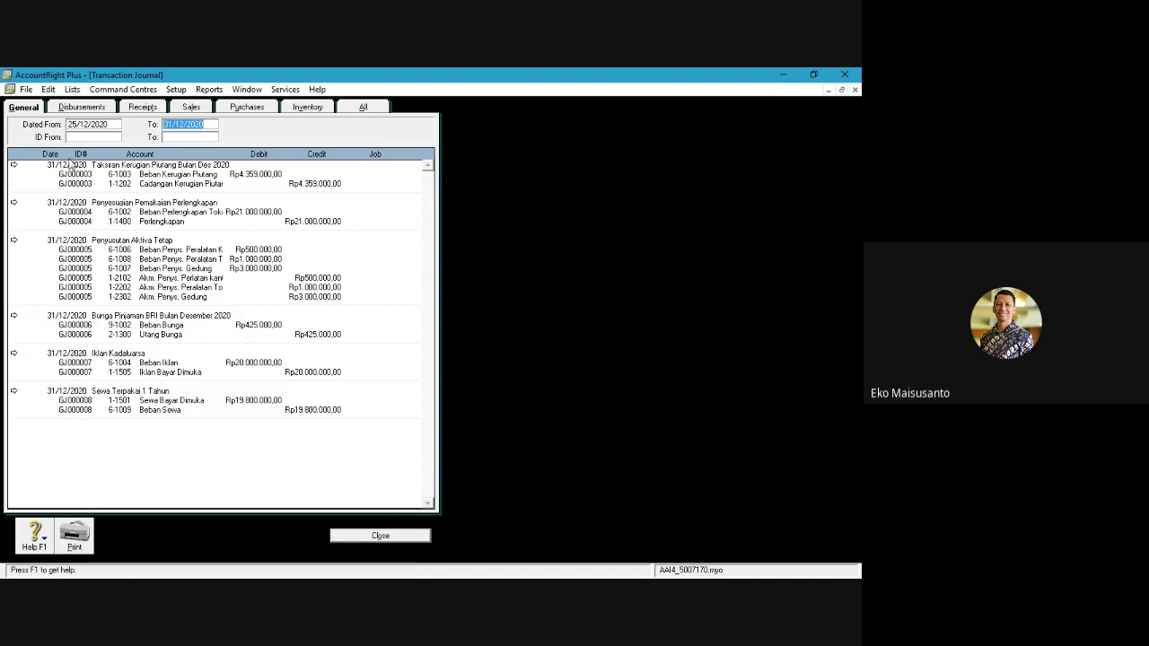
# Step: Review the disbursements, receipts, sales, purchases, inventory and combined transaction journals, then close the transaction journal
pyautogui.click(83, 108)
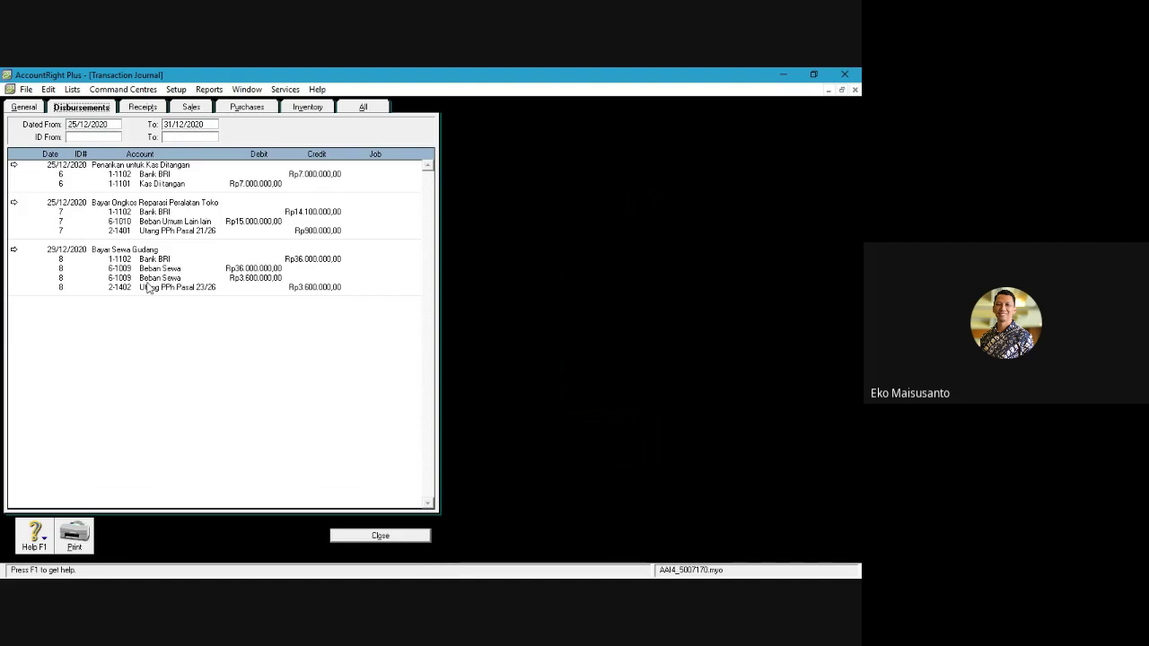
pyautogui.click(147, 108)
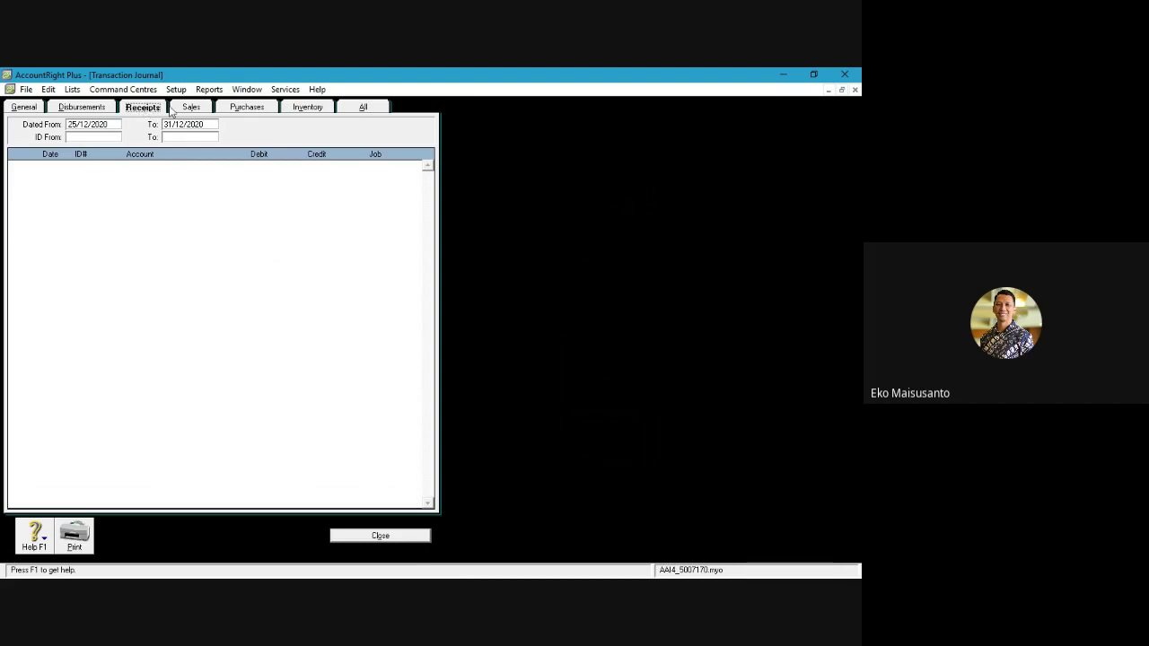
pyautogui.click(191, 107)
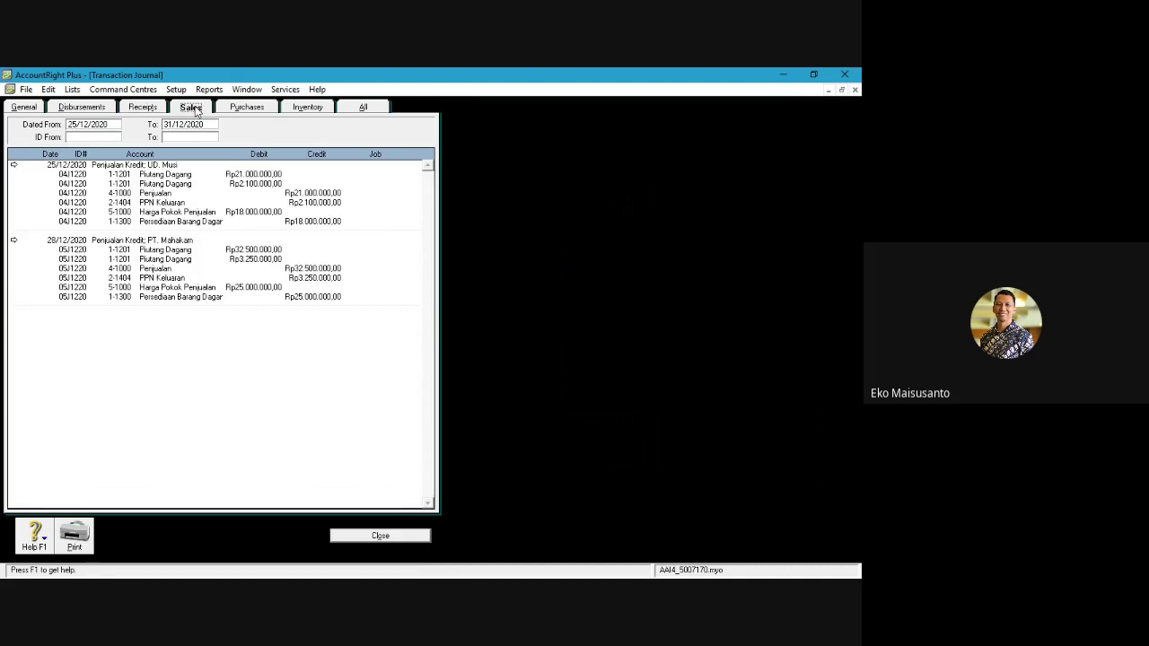
pyautogui.click(250, 109)
pyautogui.click(306, 108)
pyautogui.click(361, 109)
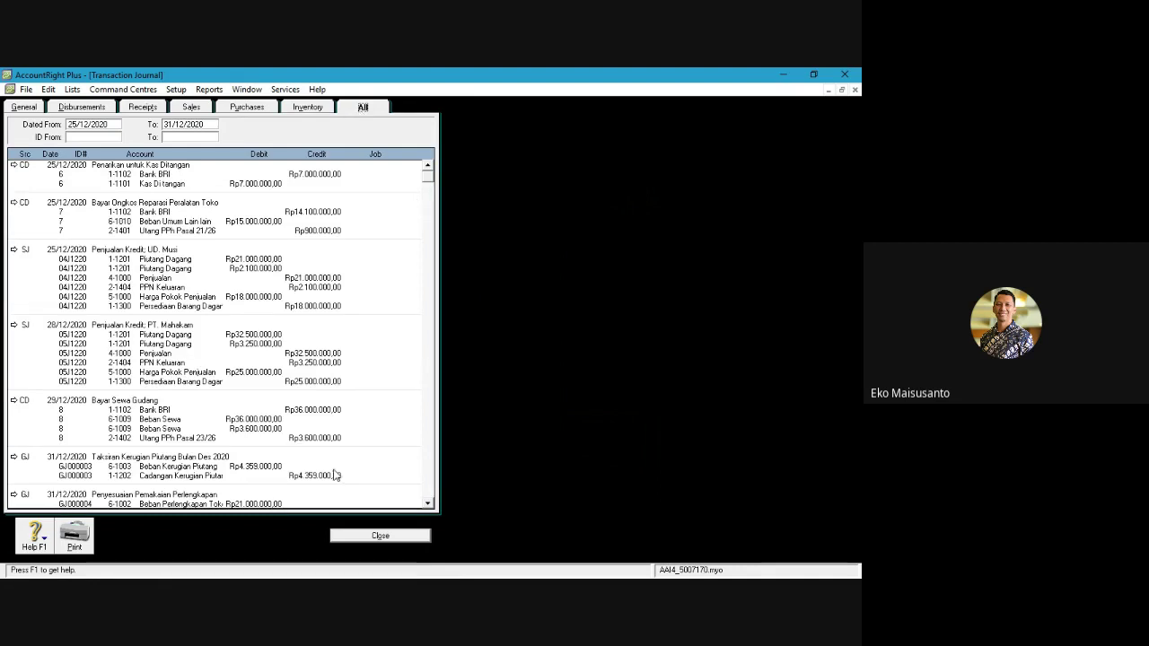
pyautogui.click(371, 536)
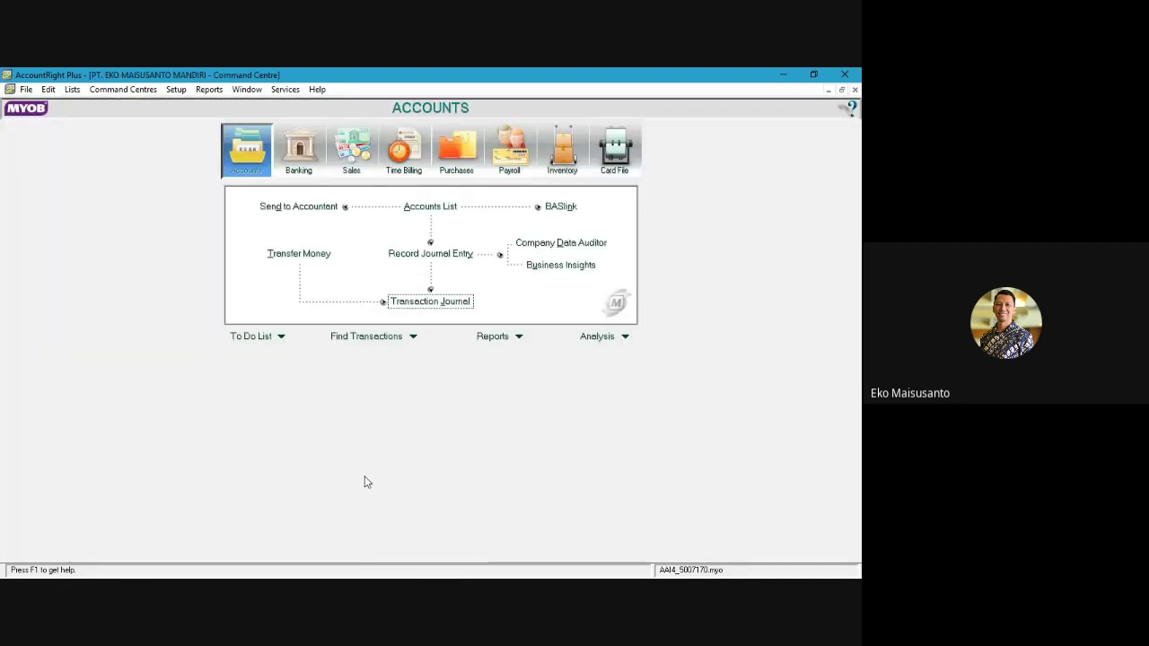
# Step: Display the Trial Balance report for December of FY 2020 in Print Preview view
pyautogui.click(208, 90)
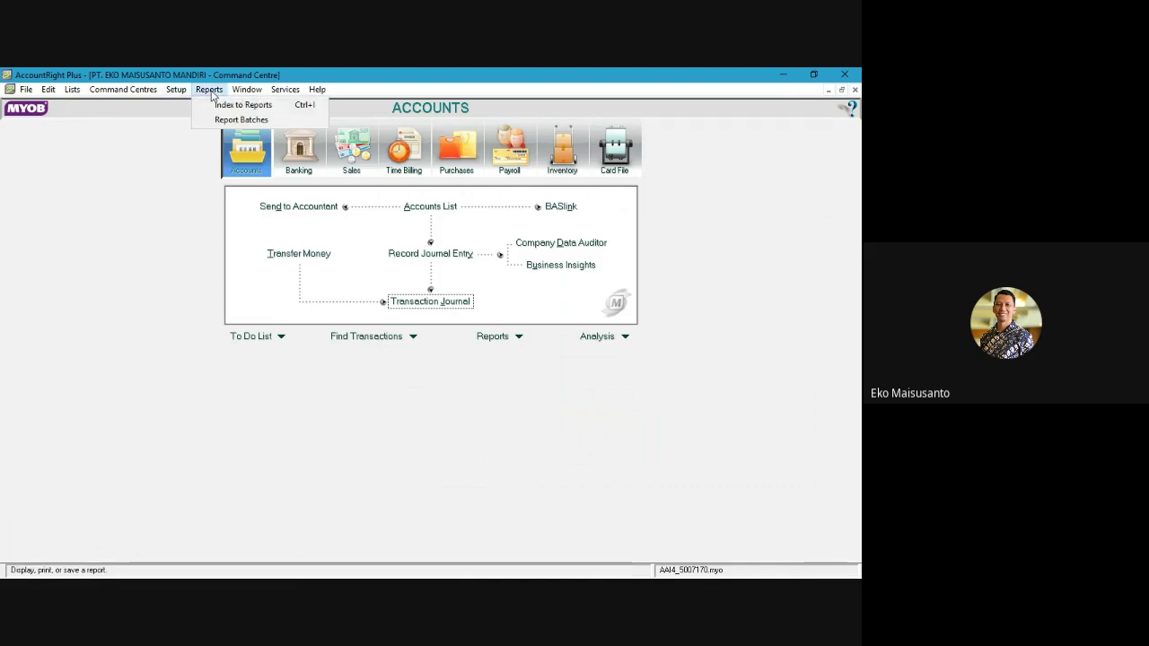
pyautogui.click(242, 105)
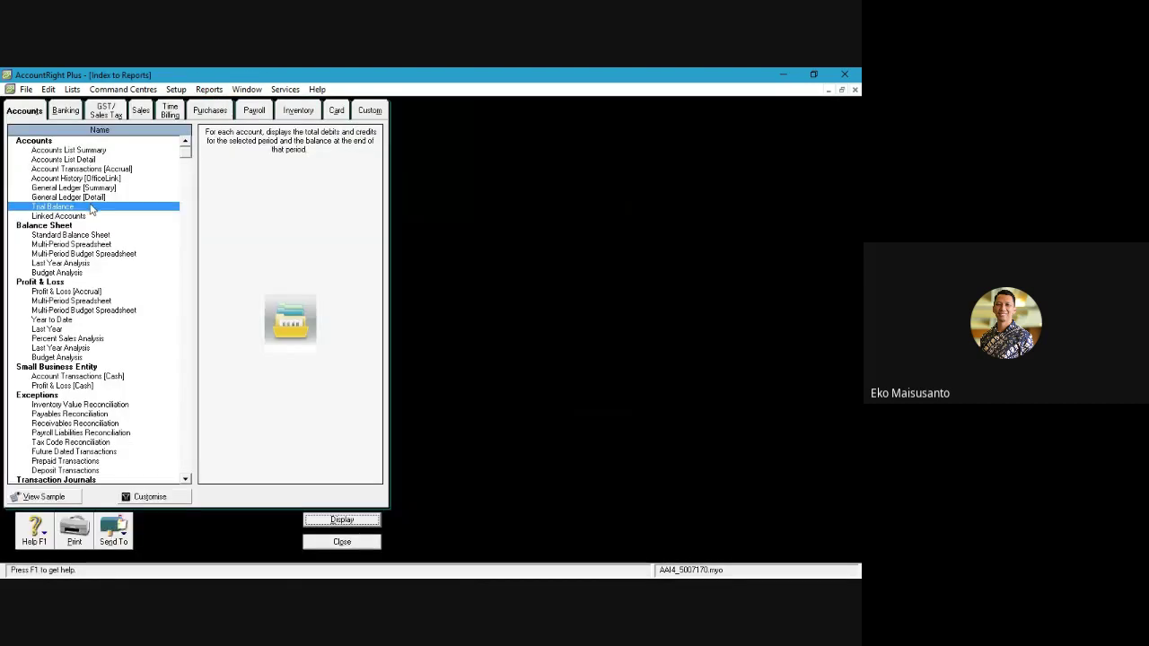
pyautogui.doubleClick(91, 208)
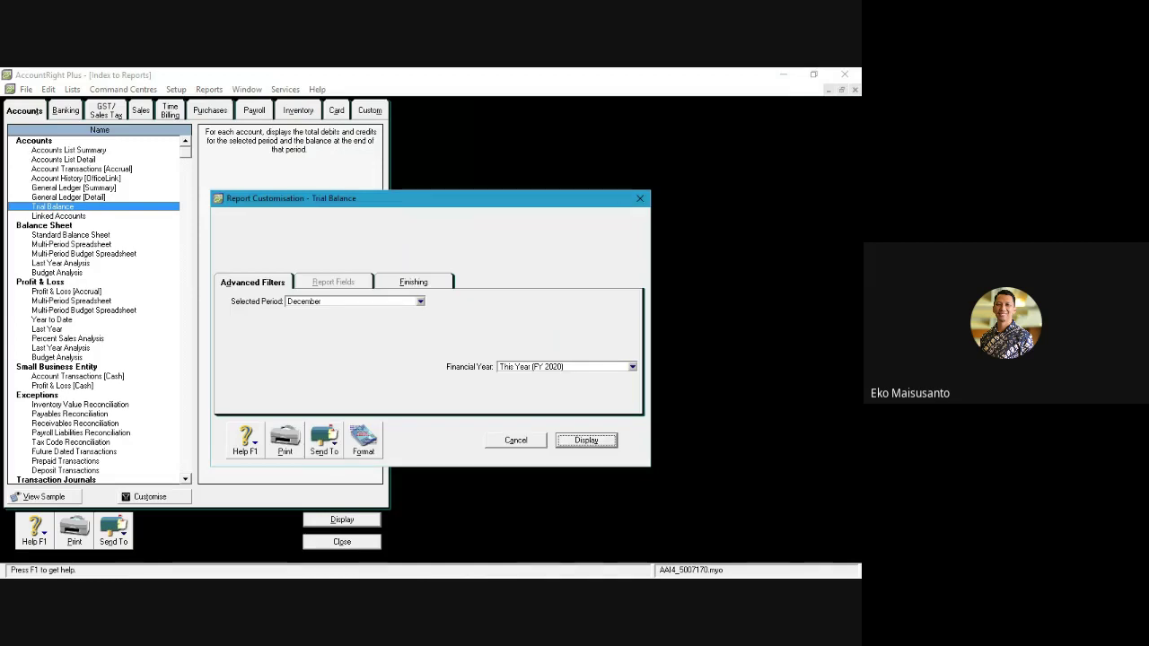
pyautogui.click(587, 440)
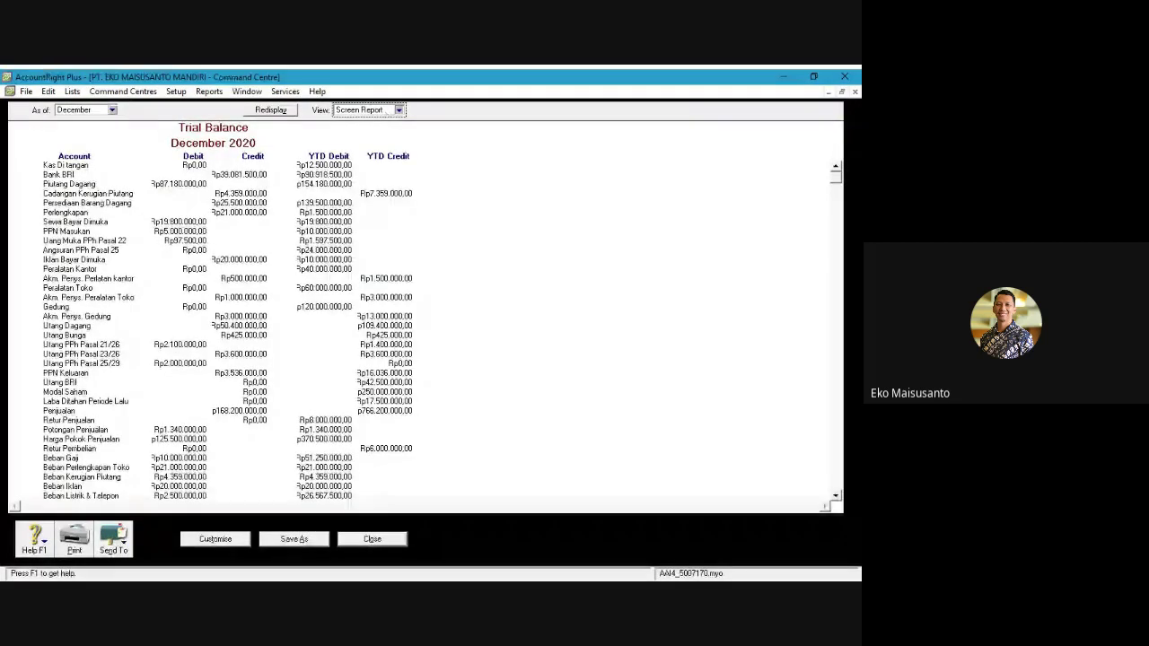
pyautogui.click(398, 110)
pyautogui.click(379, 133)
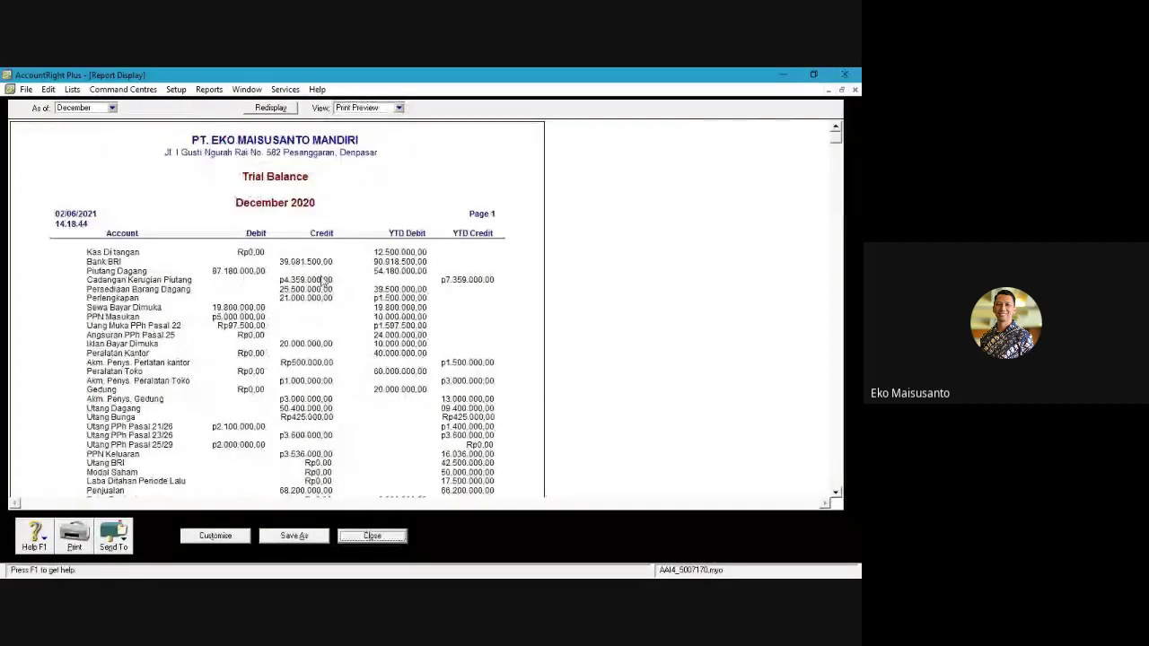
# Step: Customise the Trial Balance to leave out the report date and time and include account numbers, and redisplay it
pyautogui.click(215, 536)
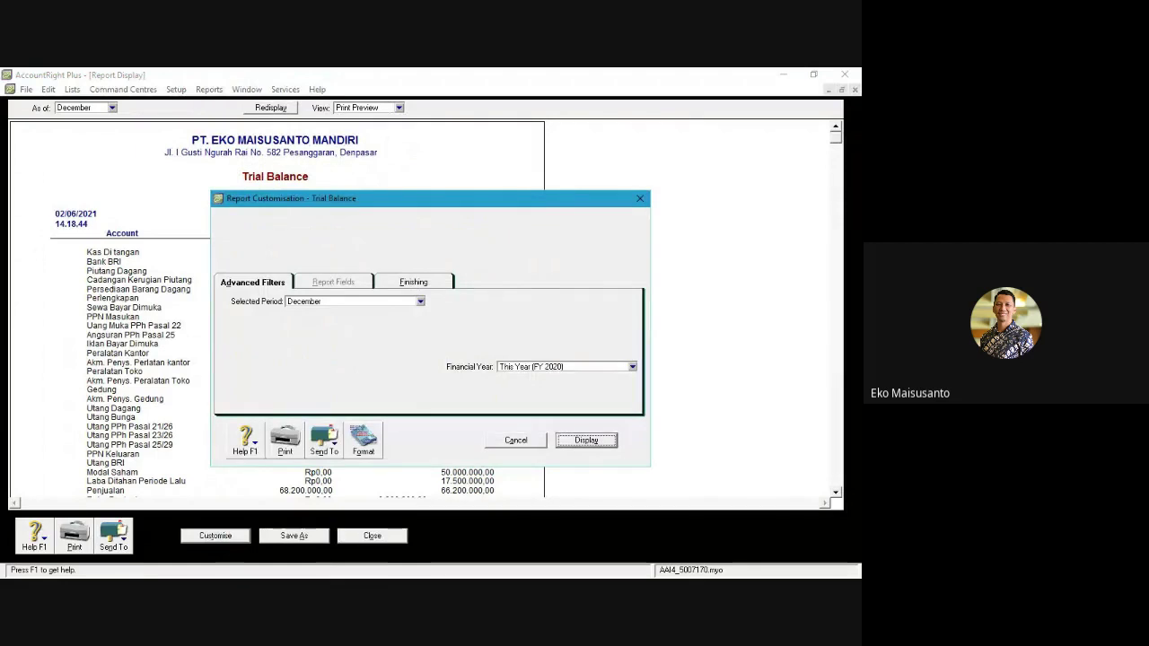
pyautogui.click(412, 282)
pyautogui.click(501, 393)
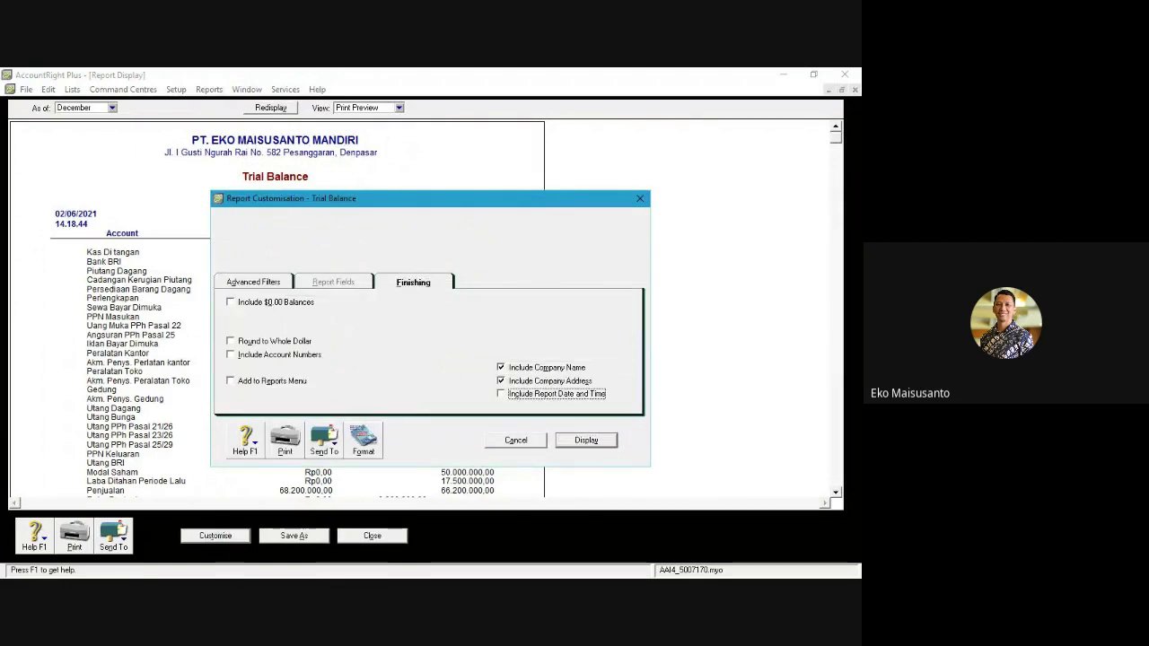
pyautogui.click(231, 355)
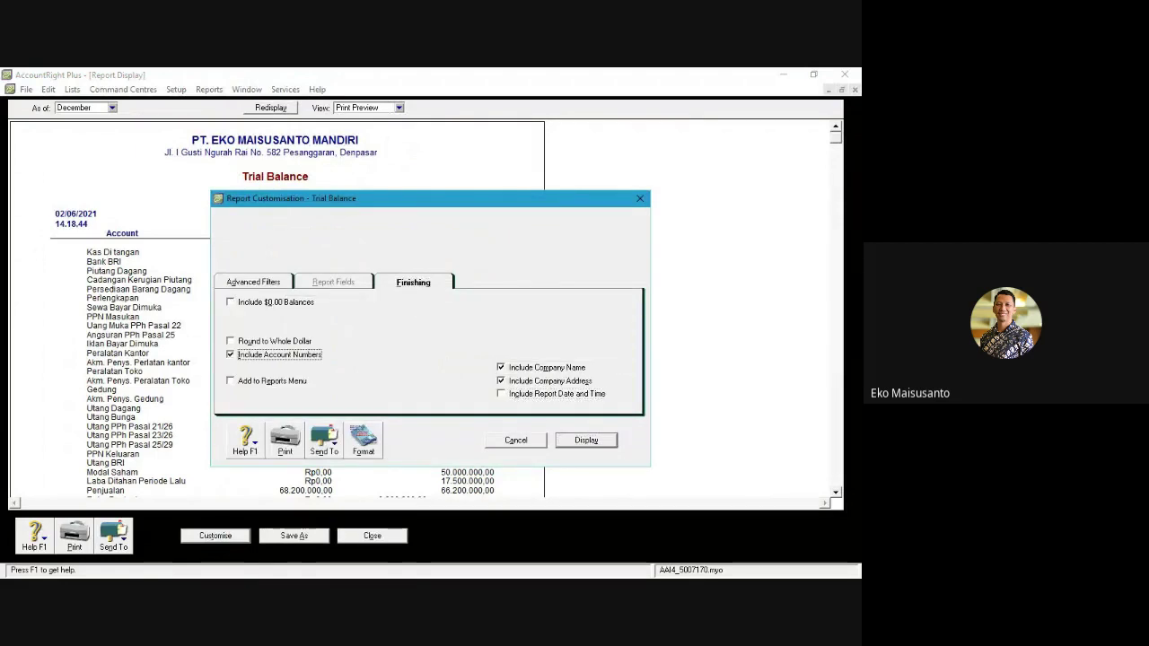
pyautogui.click(586, 440)
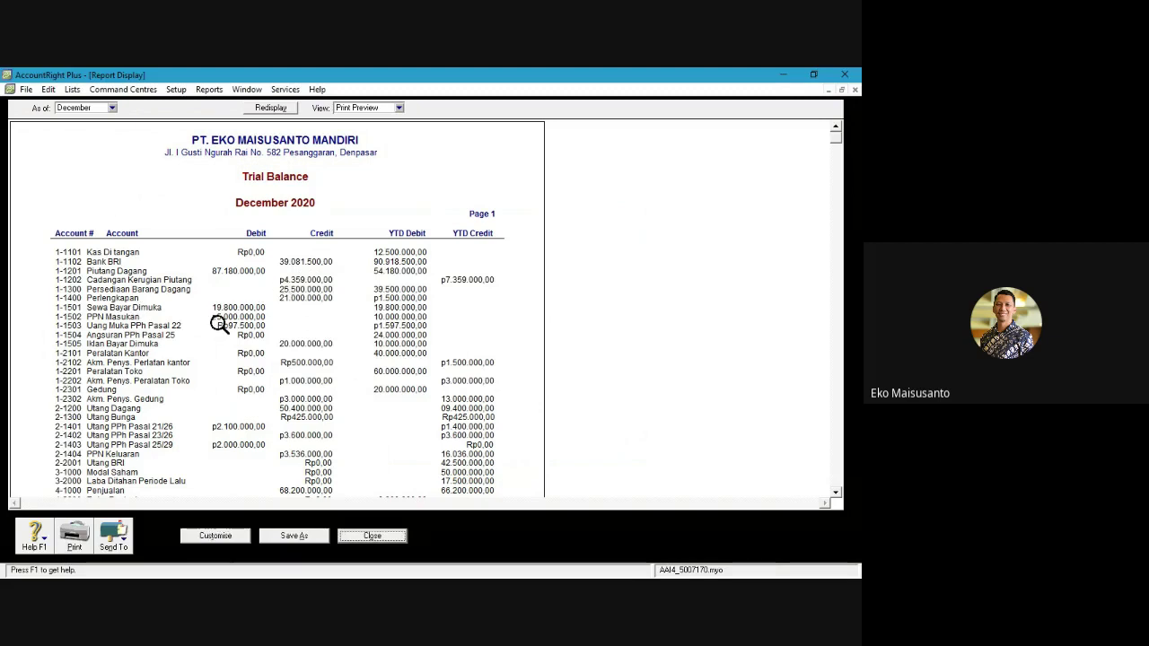
# Step: Turn off currency symbols in reports in the Reports & Forms preferences and redisplay the Trial Balance
pyautogui.click(176, 89)
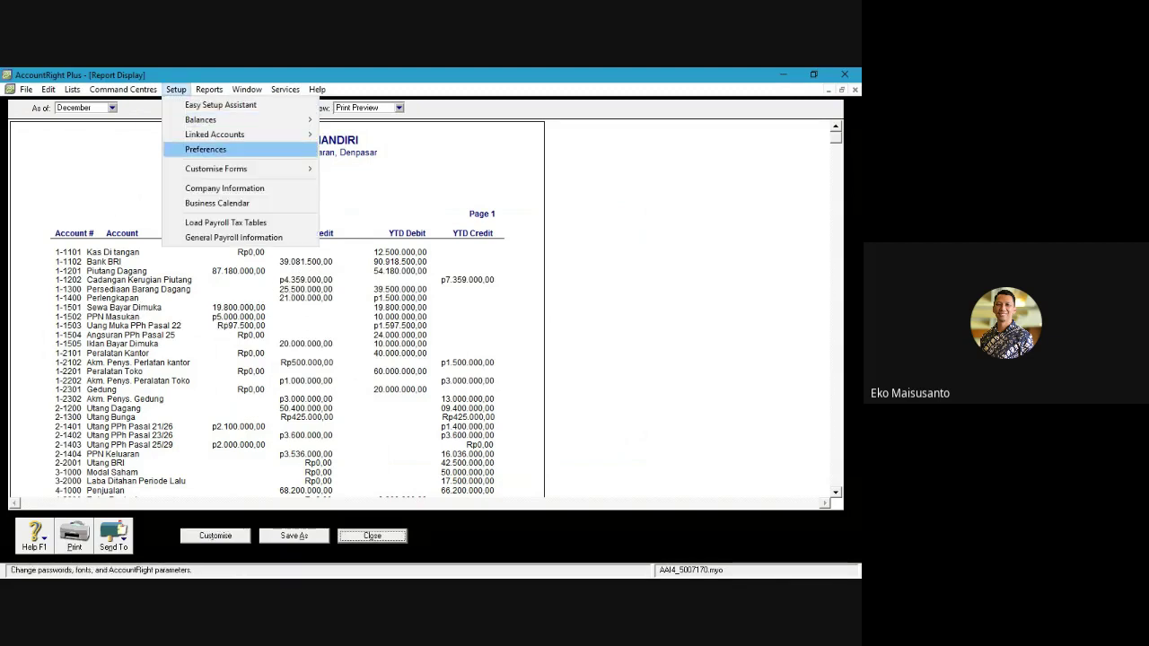
pyautogui.click(184, 149)
pyautogui.click(134, 113)
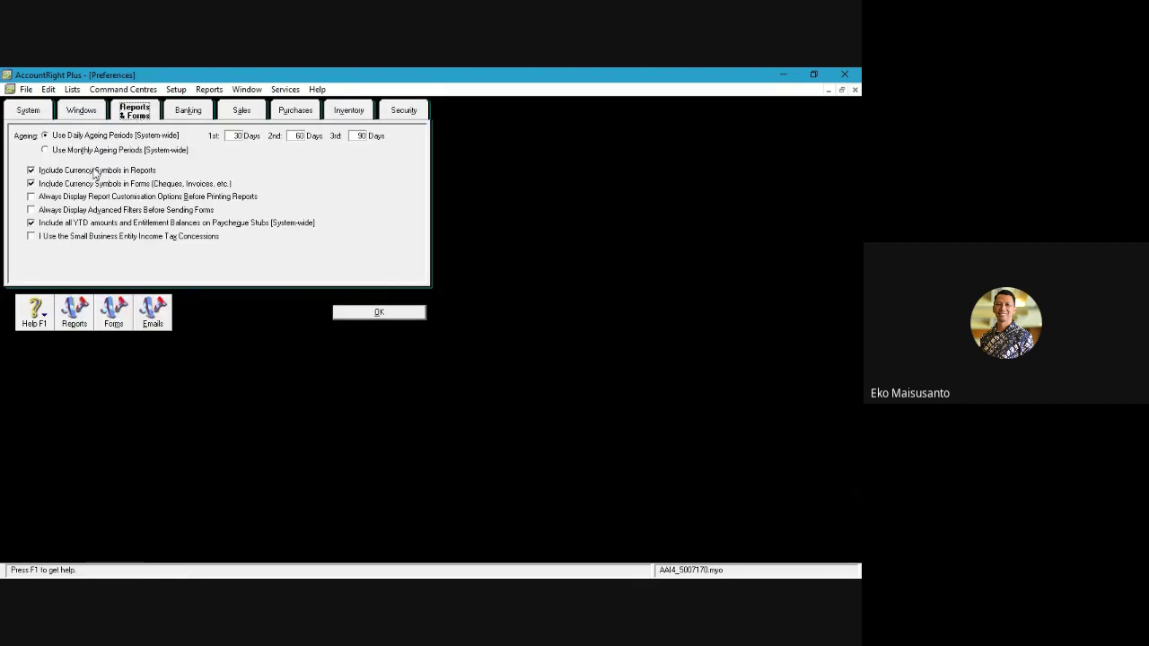
pyautogui.click(30, 170)
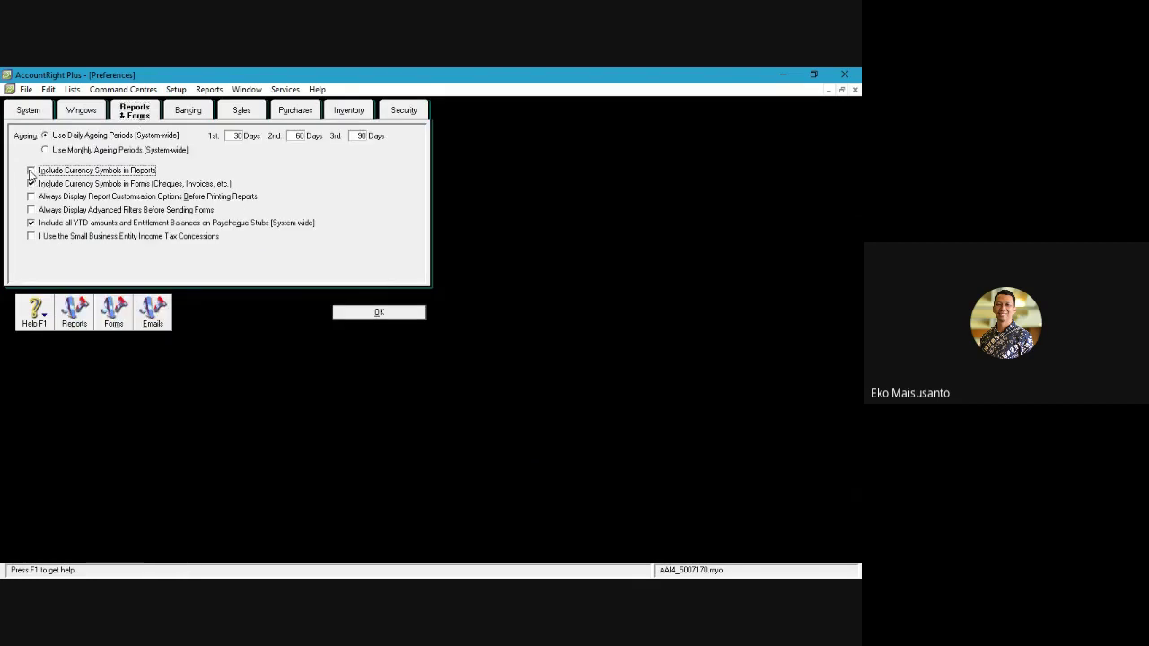
pyautogui.click(333, 312)
pyautogui.click(271, 108)
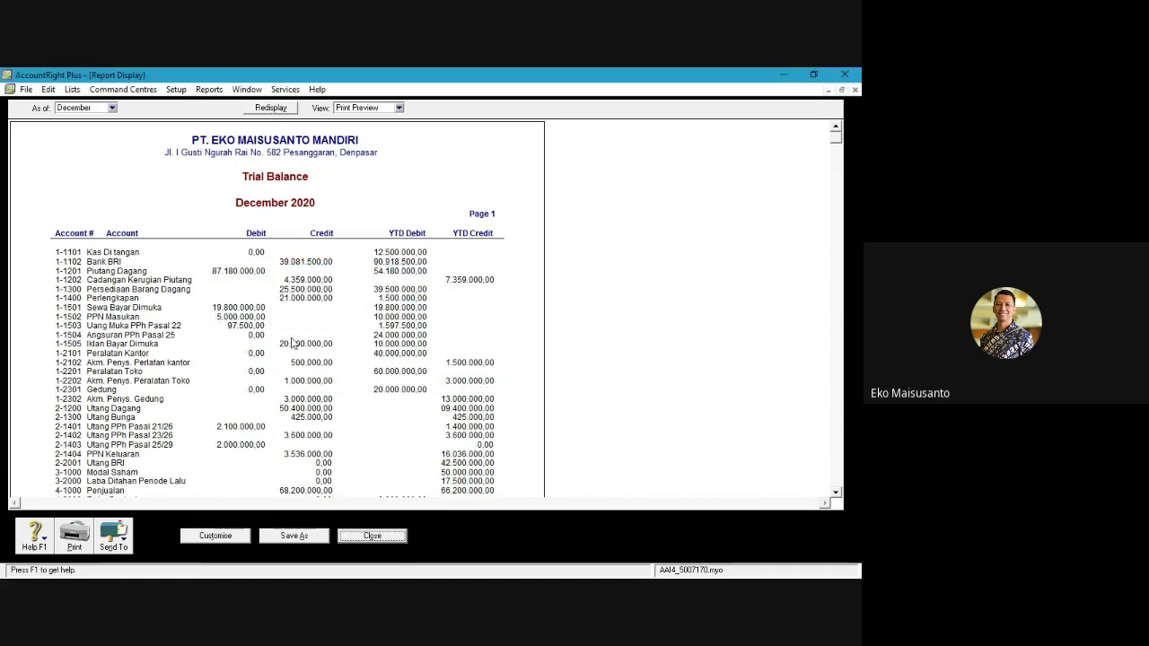
# Step: Set the font size of the Body line to 8 in the Trial Balance report format
pyautogui.scroll(-1, 294, 338)
pyautogui.scroll(-3, 293, 339)
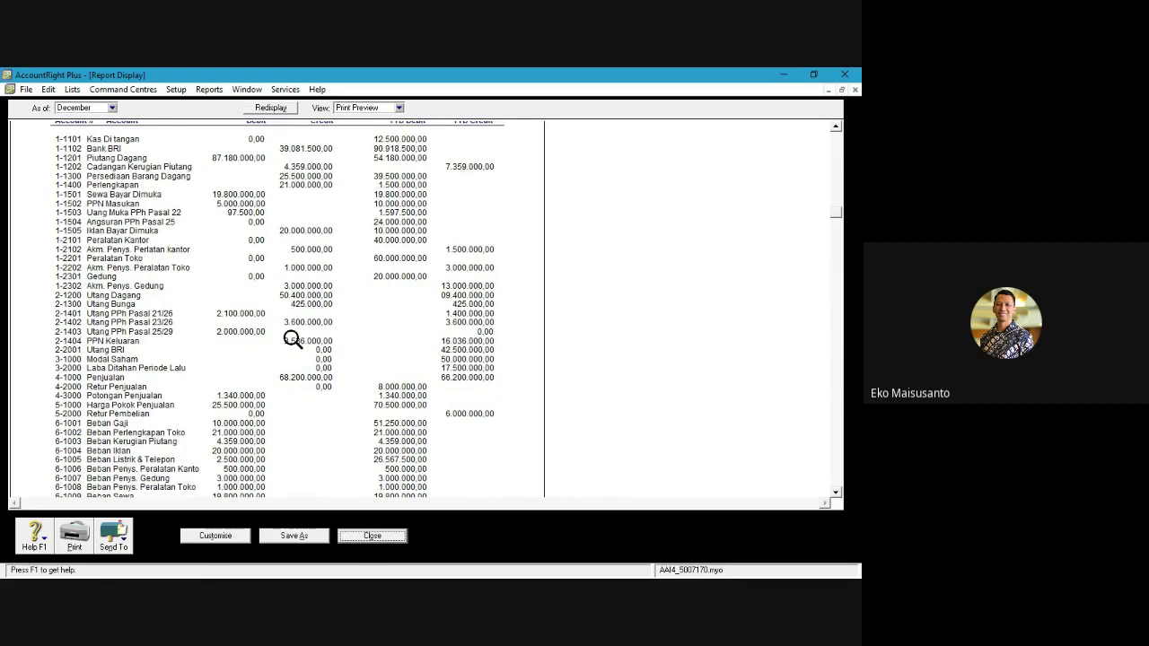
pyautogui.scroll(-3, 290, 339)
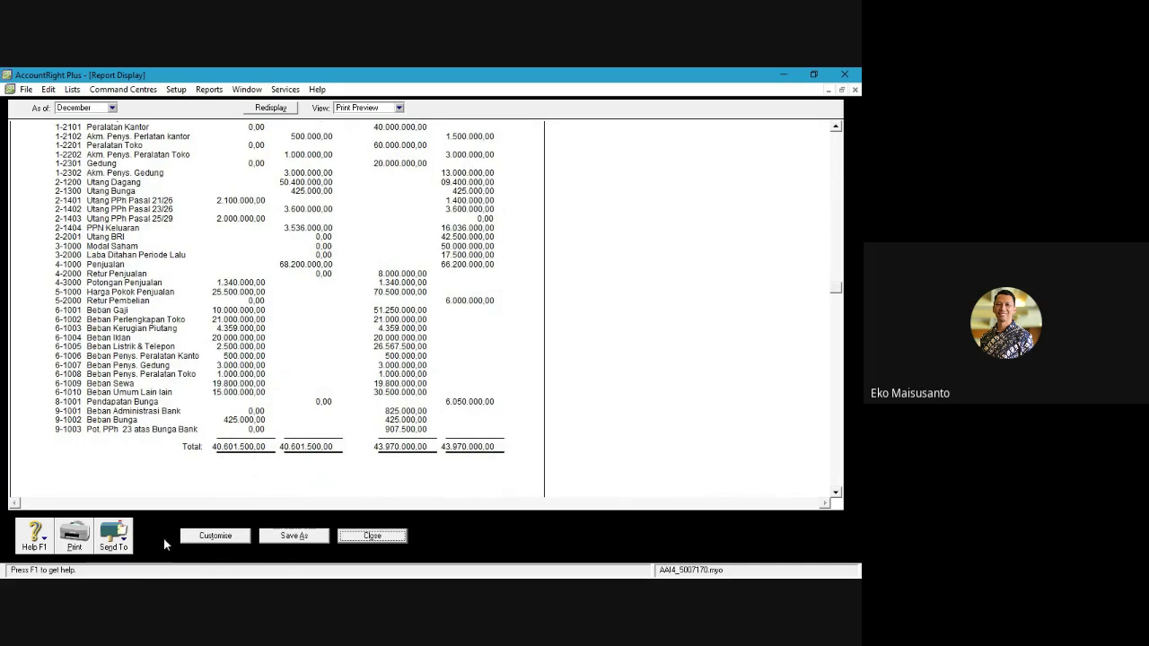
pyautogui.click(218, 535)
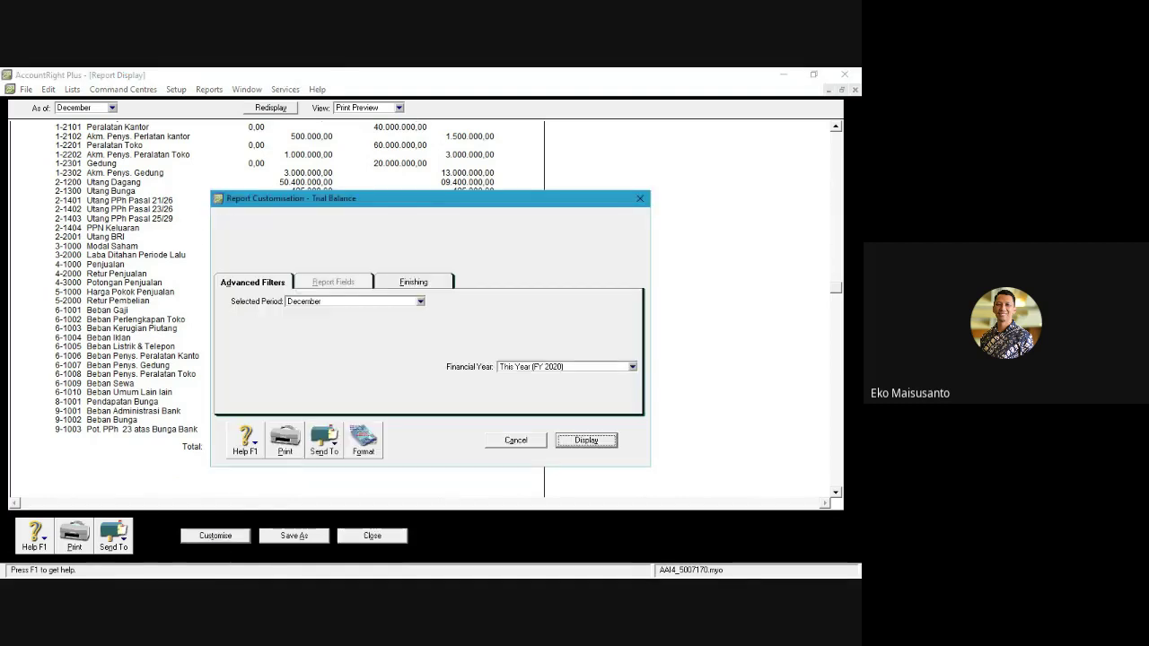
pyautogui.click(364, 440)
pyautogui.click(355, 276)
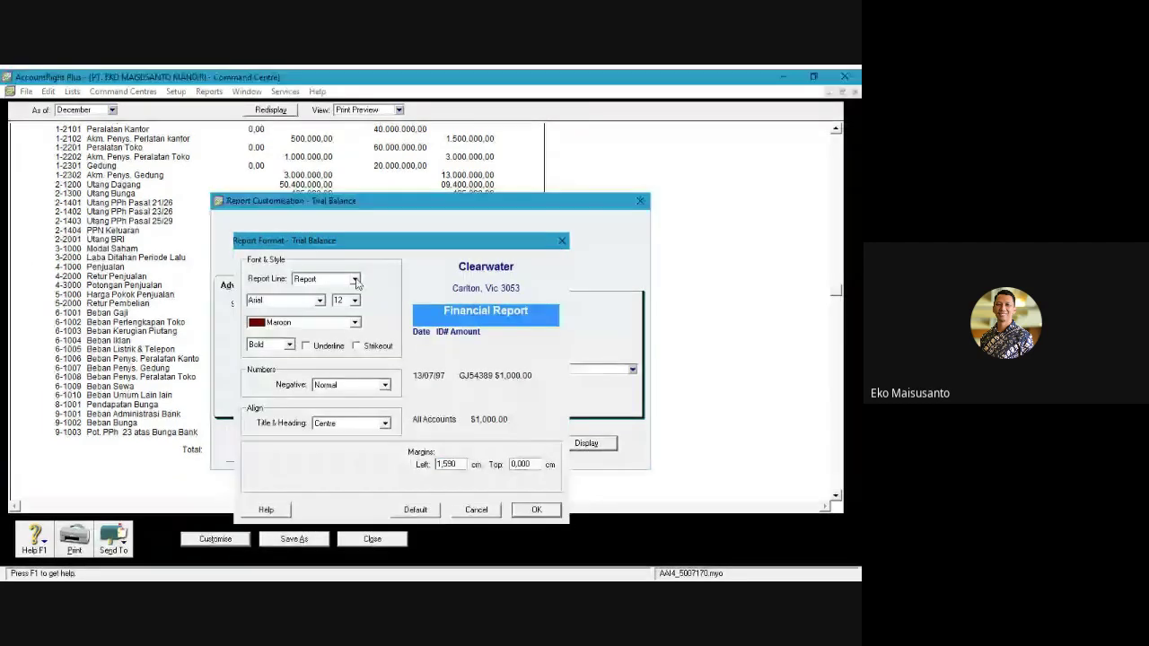
pyautogui.click(333, 329)
pyautogui.click(341, 298)
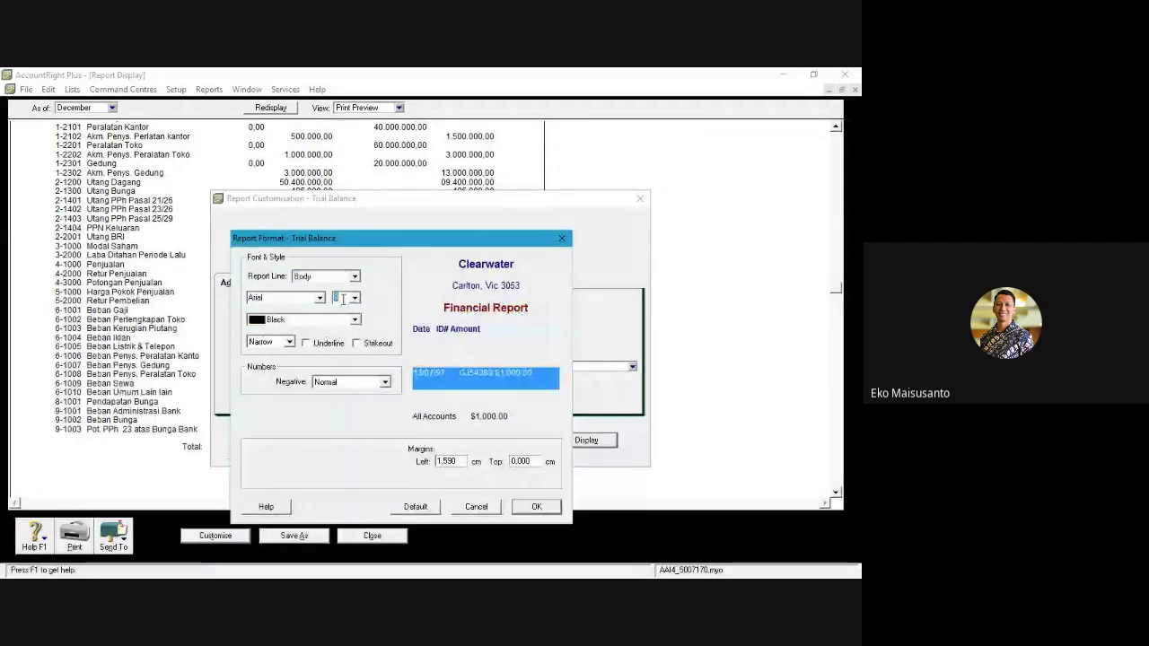
pyautogui.write('8')
# Step: Set the font size of the Totals line to 8, accept the report format and display the Trial Balance
pyautogui.click(355, 276)
pyautogui.click(326, 324)
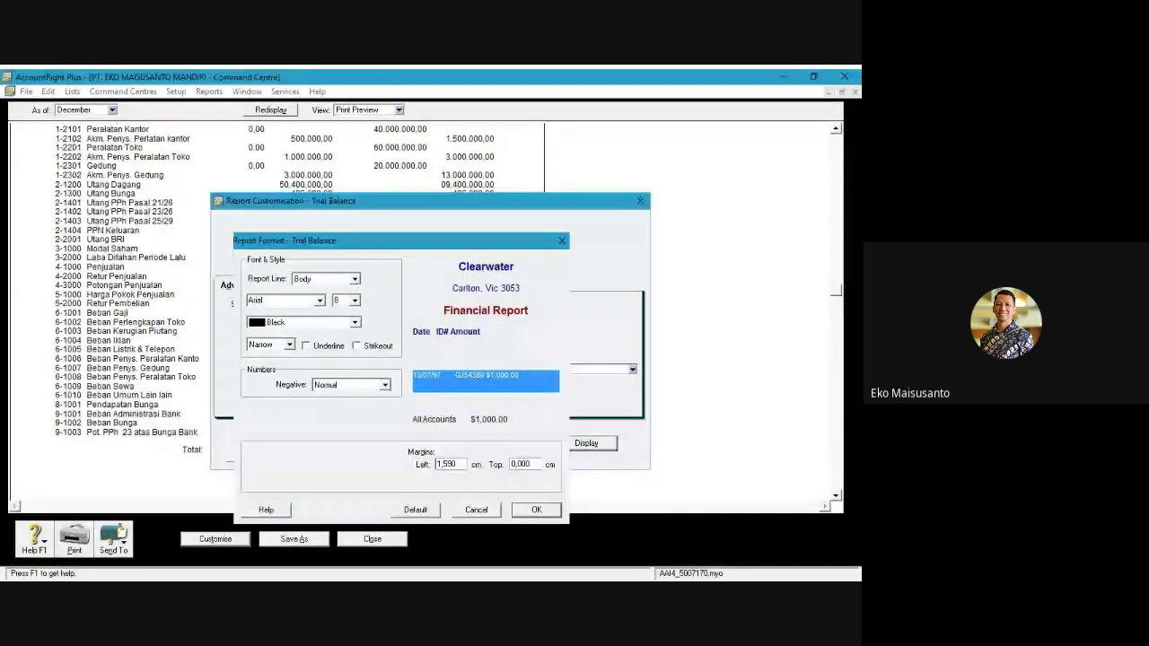
pyautogui.doubleClick(338, 298)
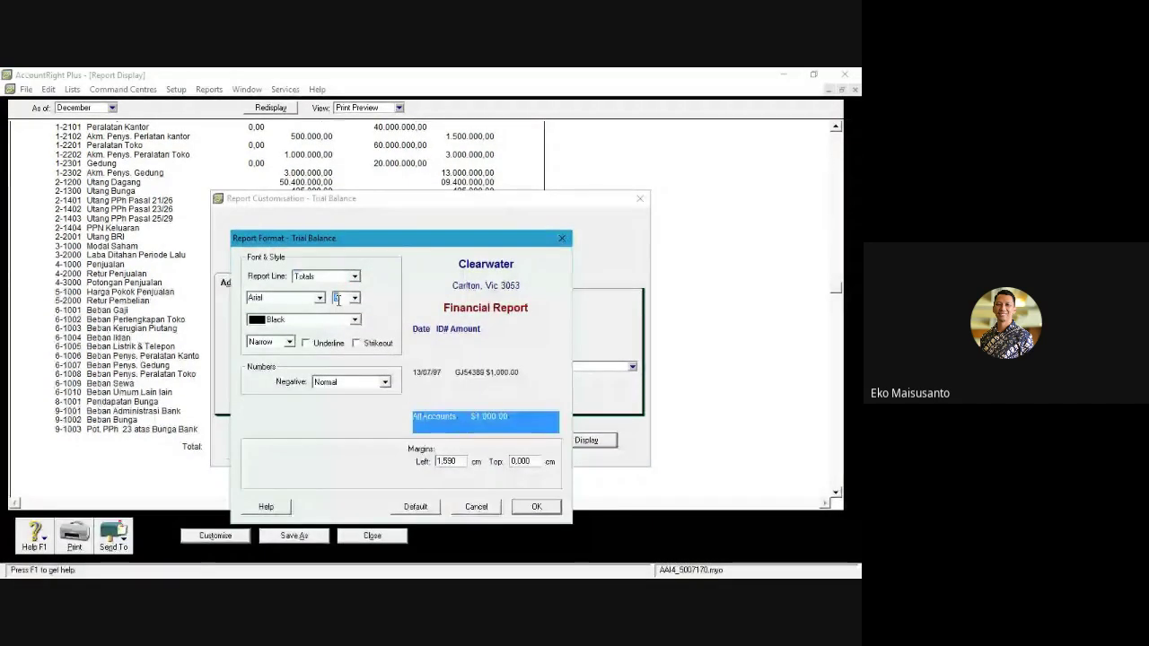
pyautogui.write('8')
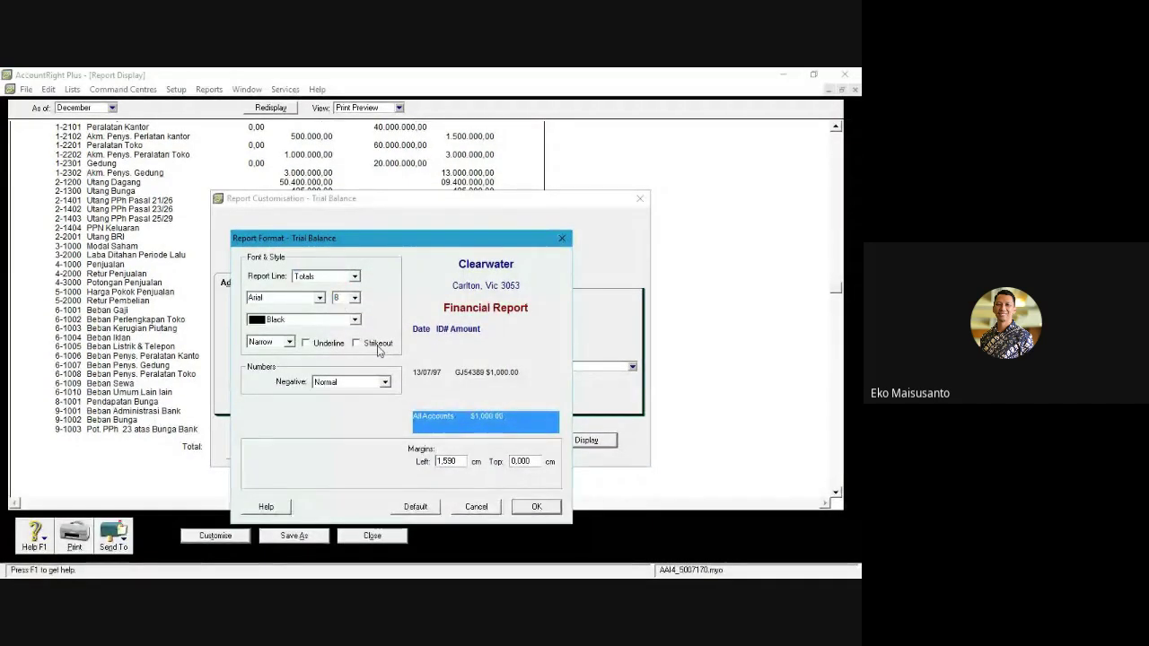
pyautogui.click(535, 506)
pyautogui.click(585, 446)
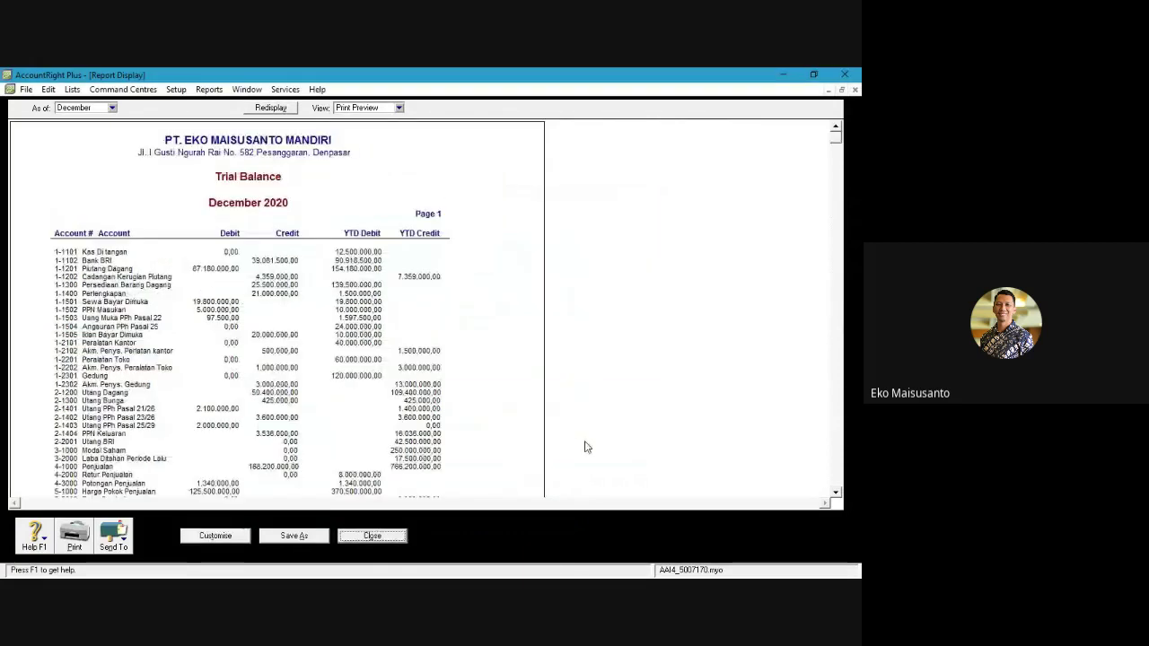
# Step: Review the Trial Balance and the December transactions behind account 1-1501 Sewa Bayar Dimuka, then close the report
pyautogui.scroll(-5, 337, 364)
pyautogui.scroll(-3, 341, 364)
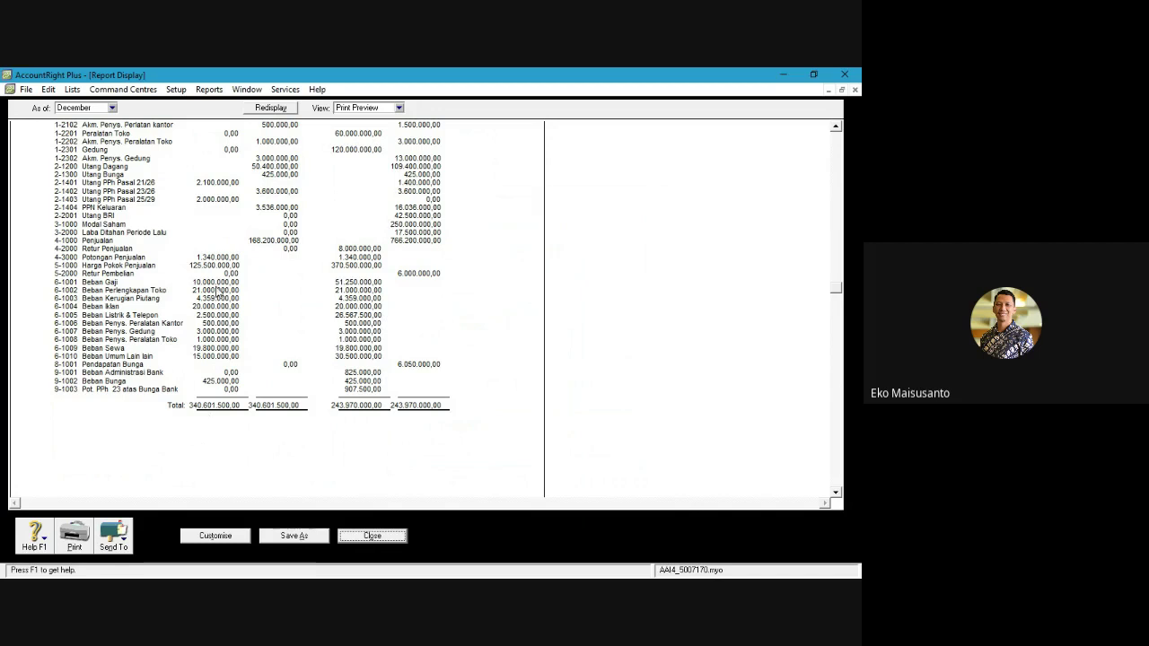
pyautogui.scroll(5, 214, 297)
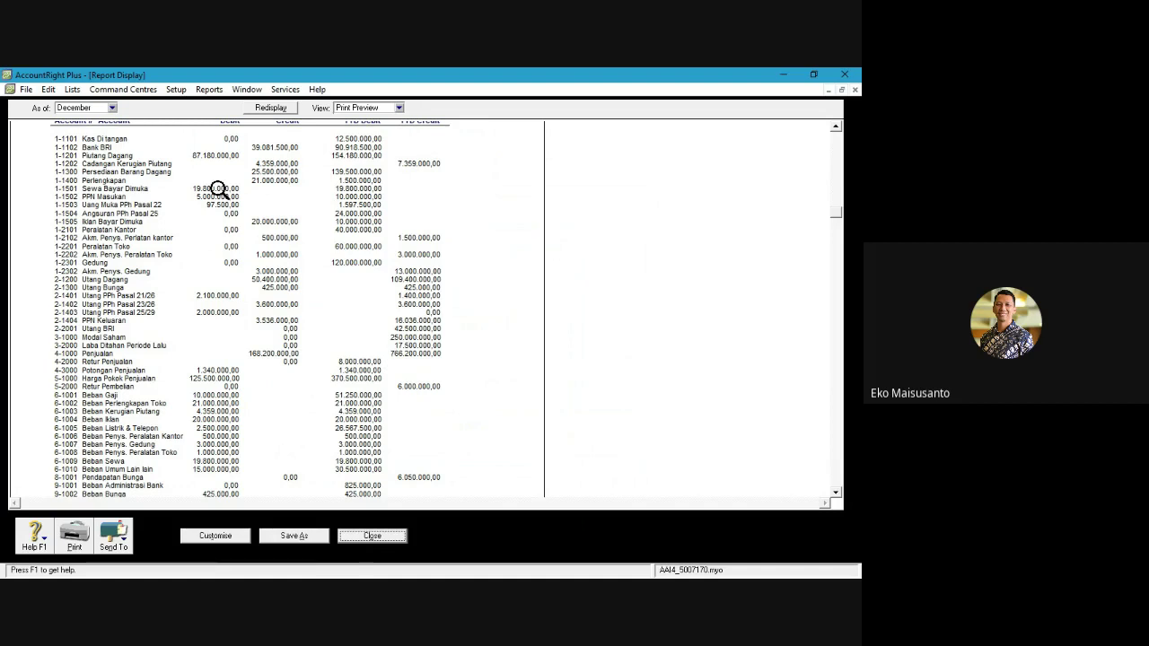
pyautogui.doubleClick(219, 190)
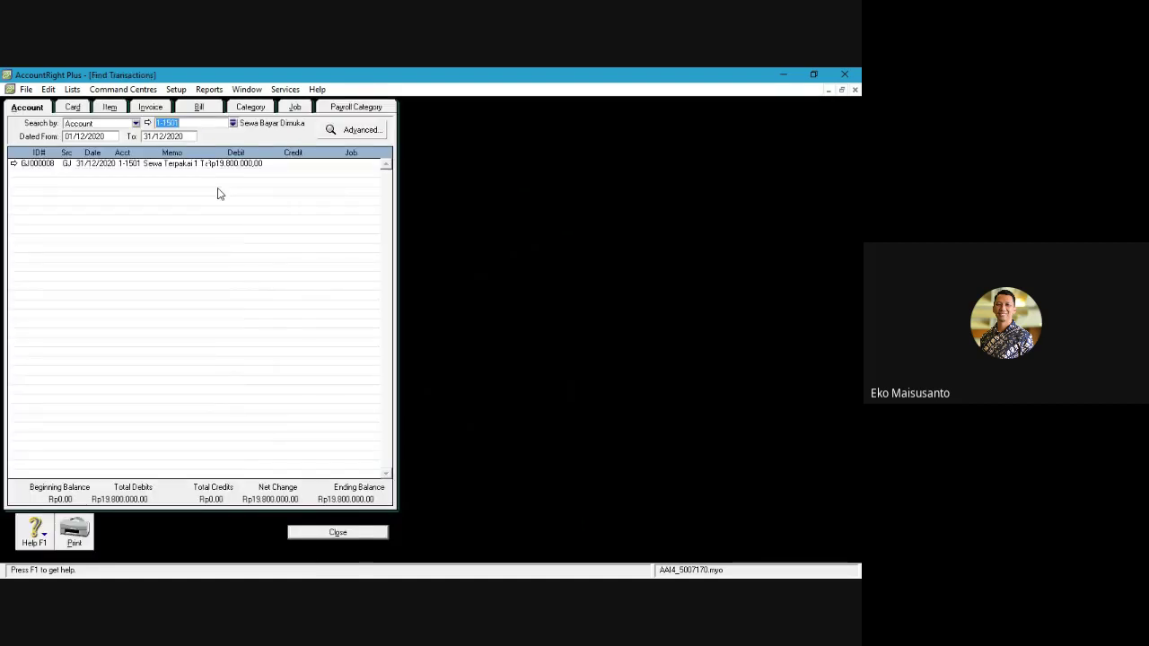
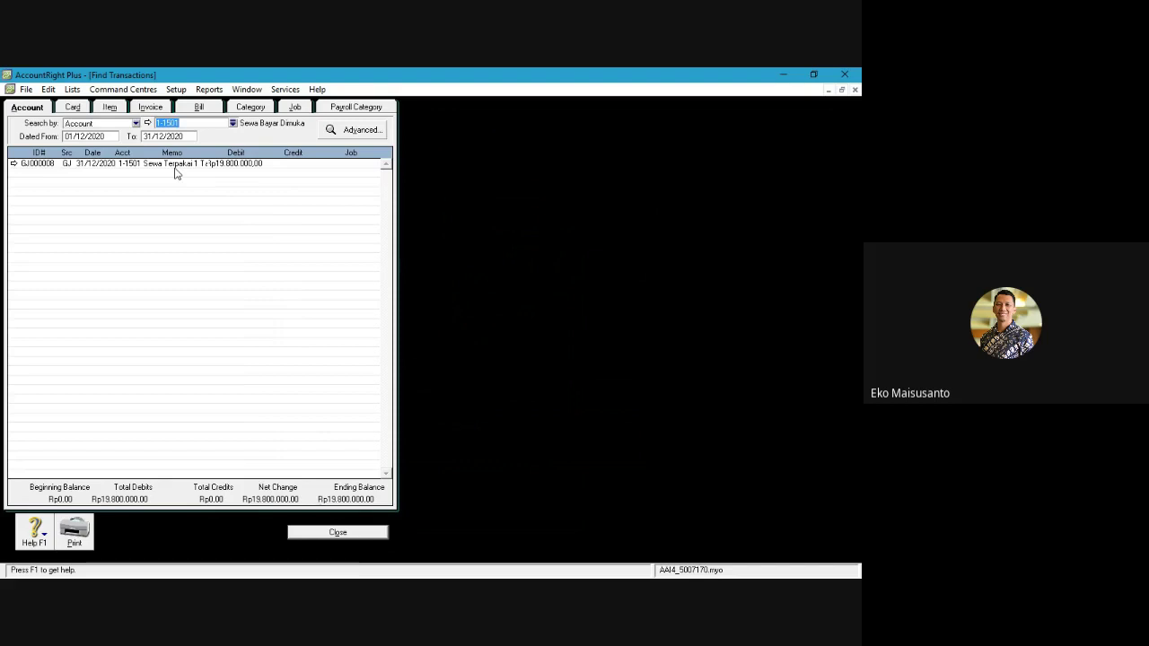
pyautogui.click(356, 534)
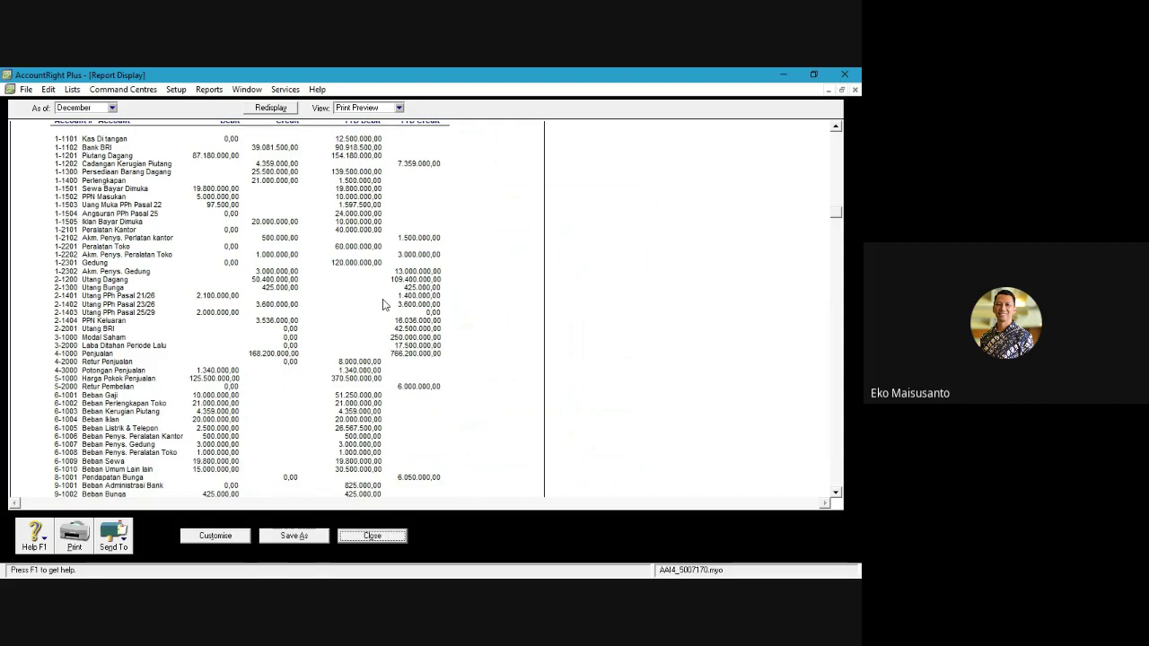
pyautogui.scroll(-2, 339, 311)
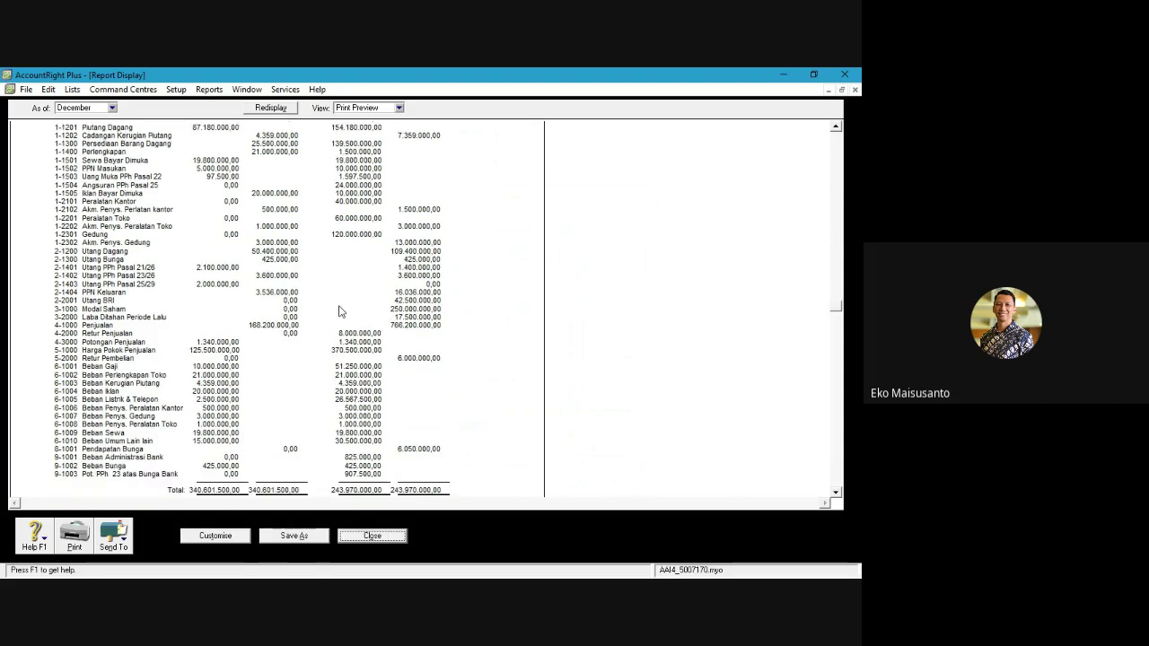
pyautogui.scroll(-5, 339, 312)
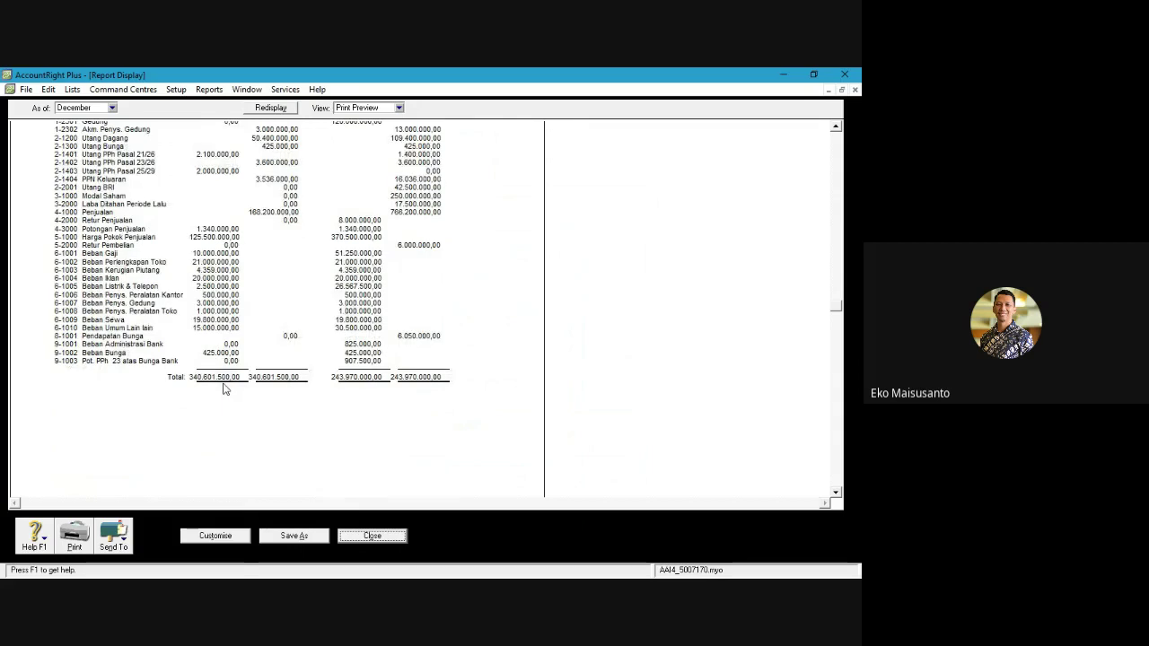
pyautogui.click(373, 536)
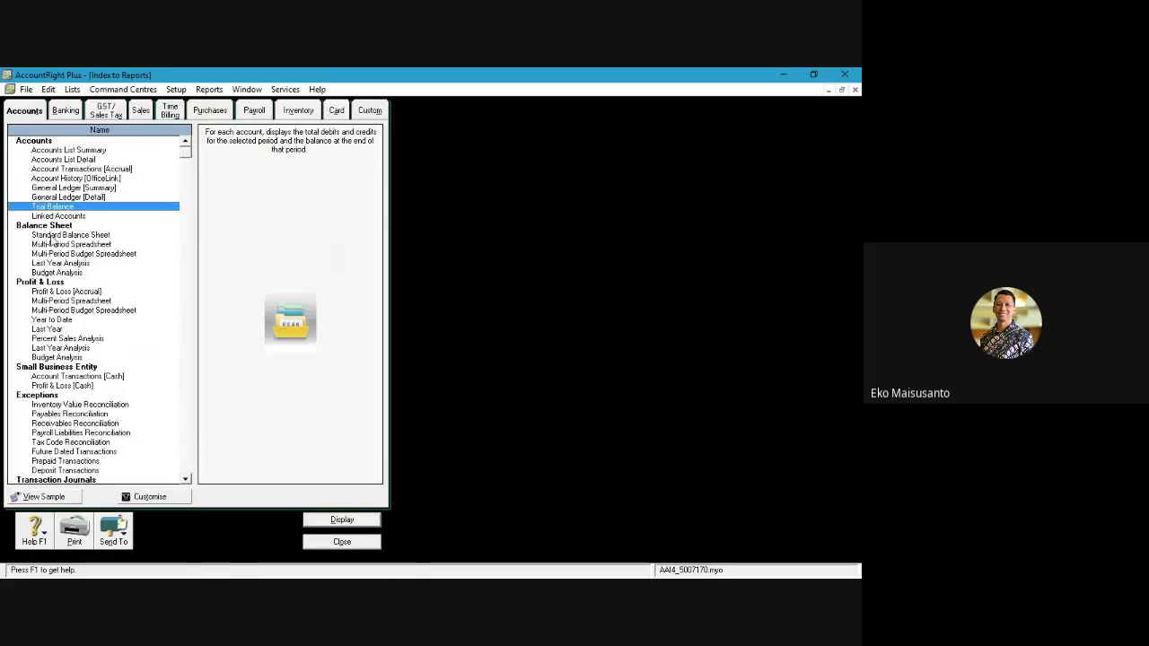
# Step: Display the Profit & Loss [Accrual] report for December of FY 2020 and review it down to the net profit line
pyautogui.doubleClick(59, 292)
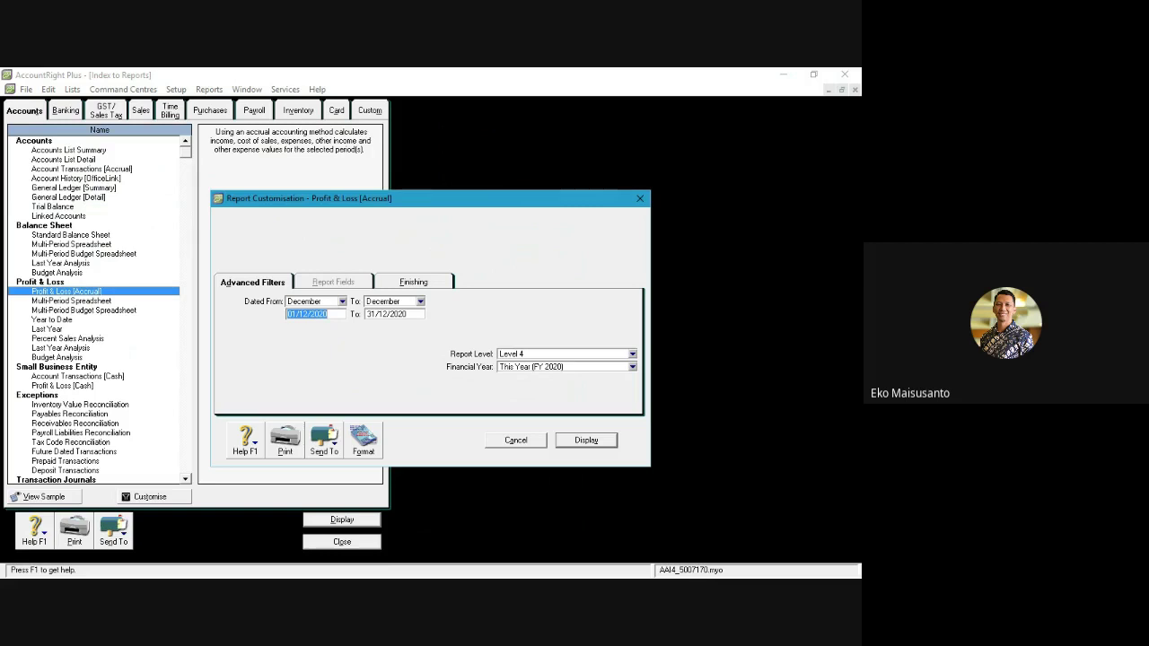
pyautogui.click(588, 440)
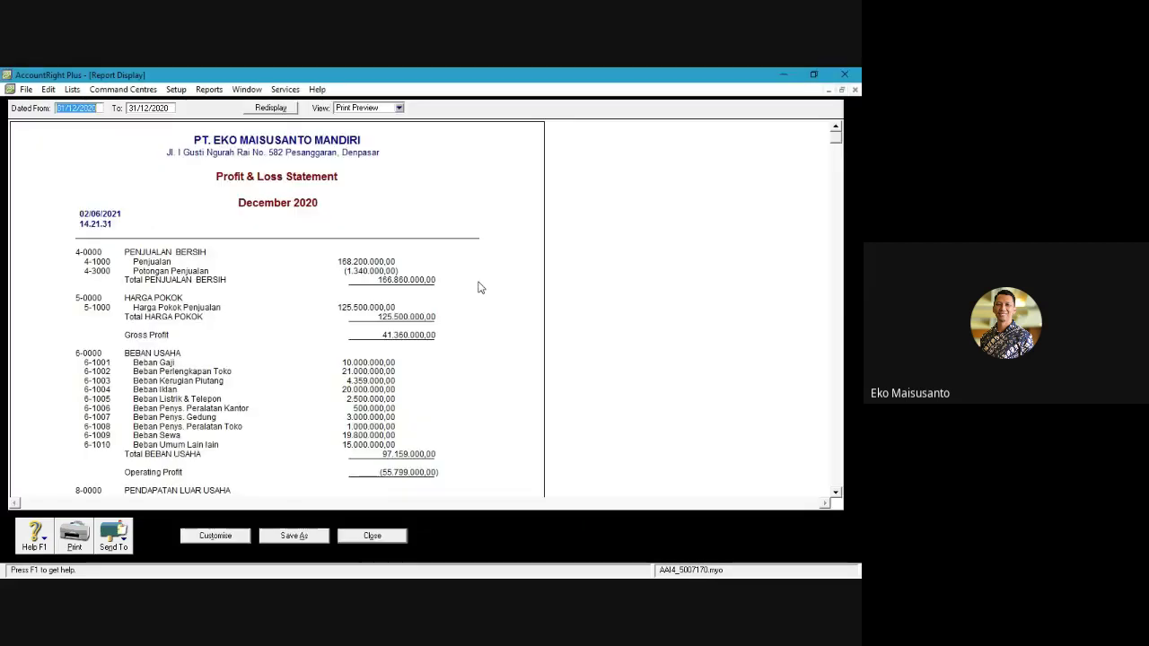
pyautogui.scroll(-5, 359, 308)
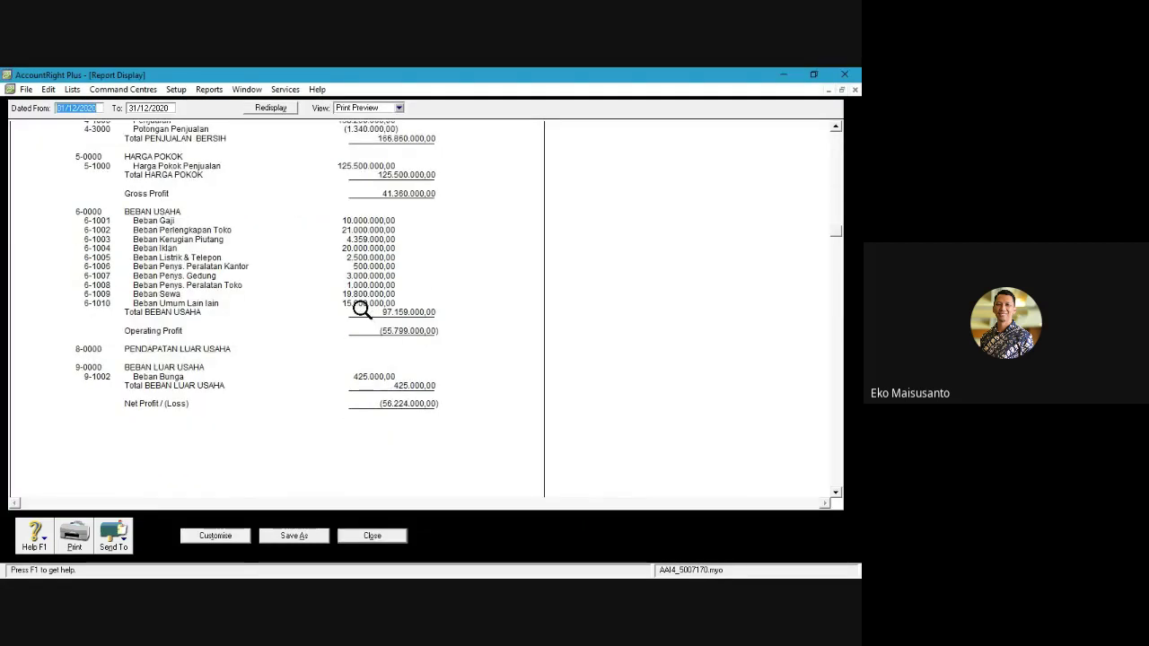
pyautogui.scroll(4, 360, 307)
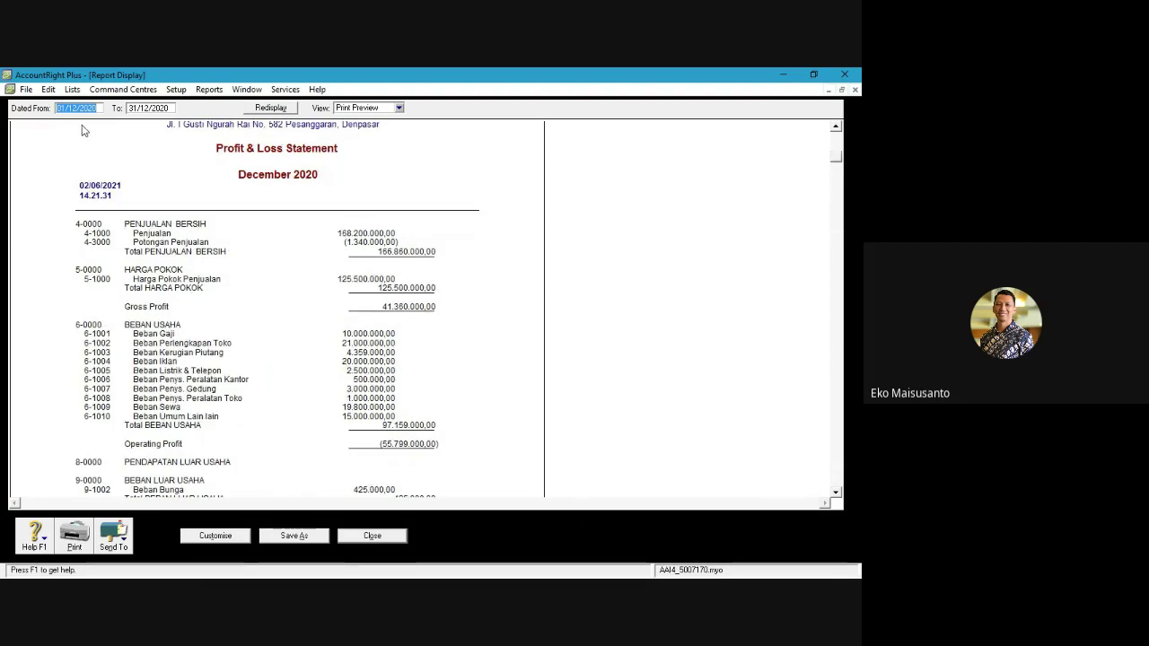
pyautogui.scroll(-5, 359, 260)
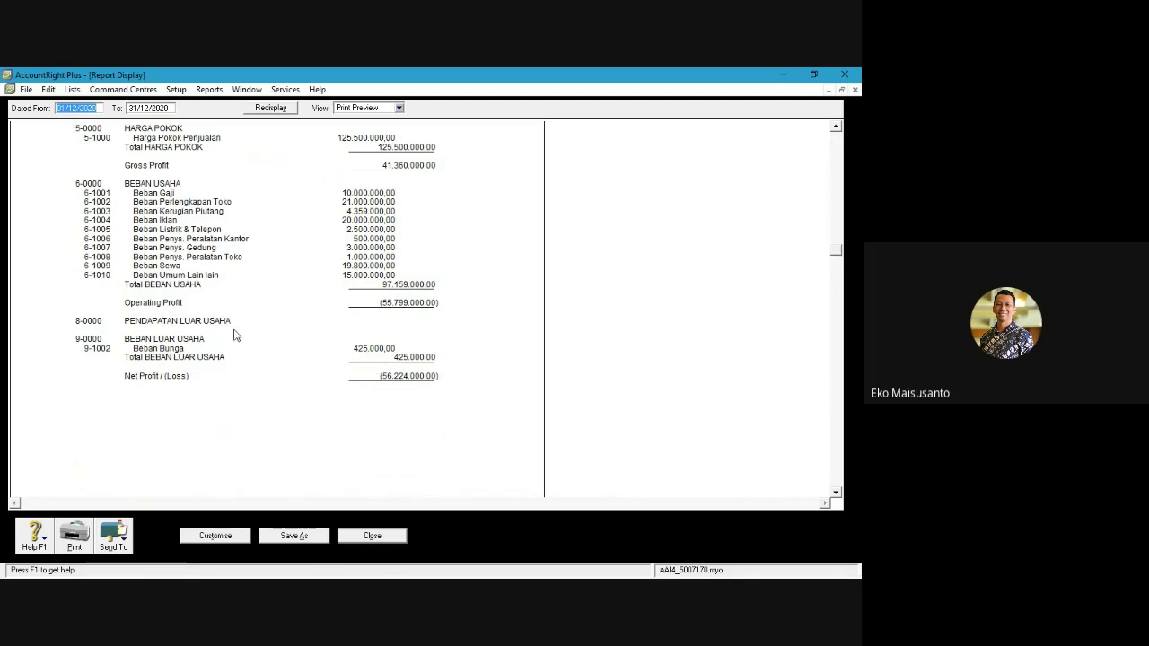
# Step: Set the Profit & Loss start date to 01/01/2020, review the full-year statement and close it
pyautogui.scroll(5, 236, 334)
pyautogui.click(71, 108)
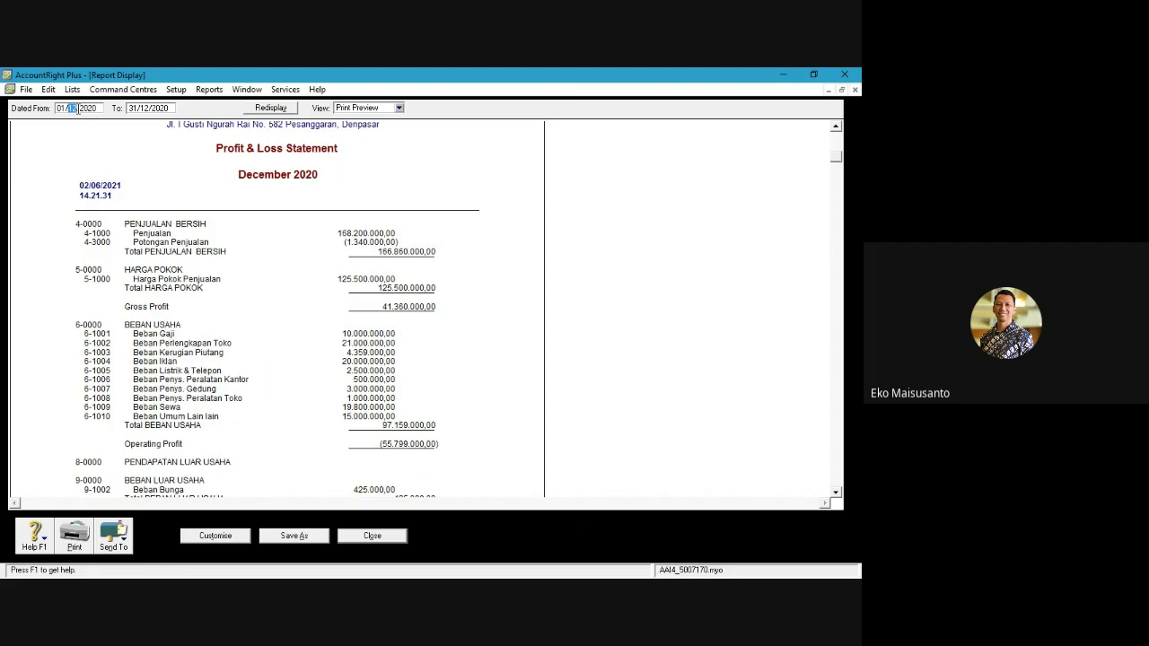
pyautogui.write('01')
pyautogui.press('Tab')
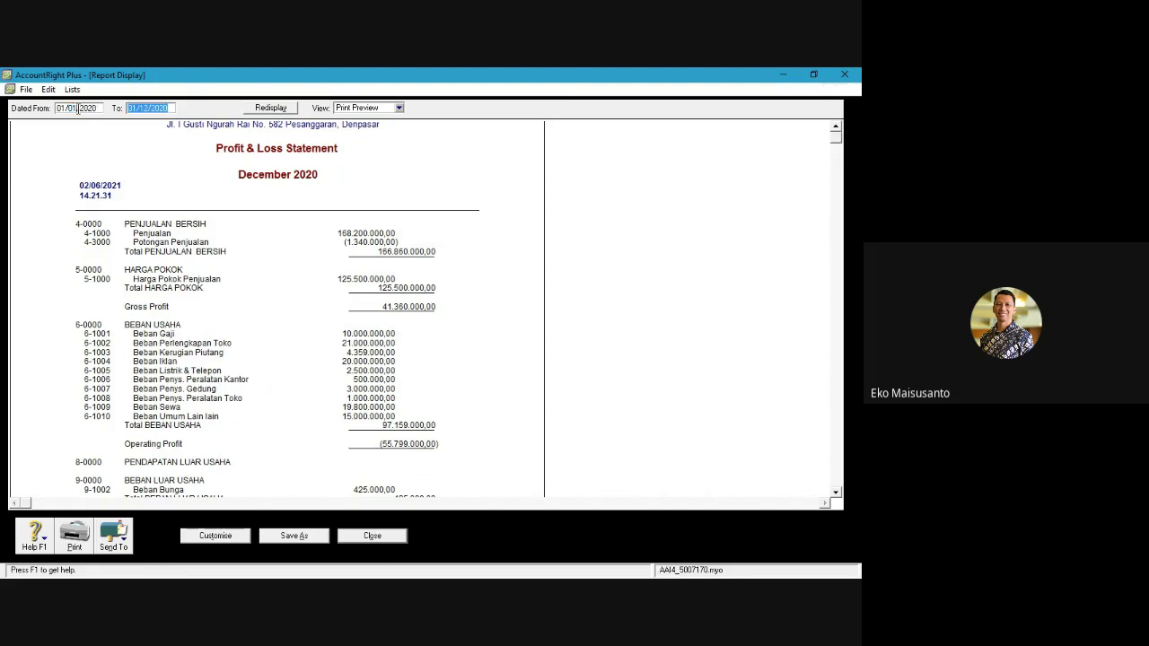
pyautogui.scroll(-3, 176, 267)
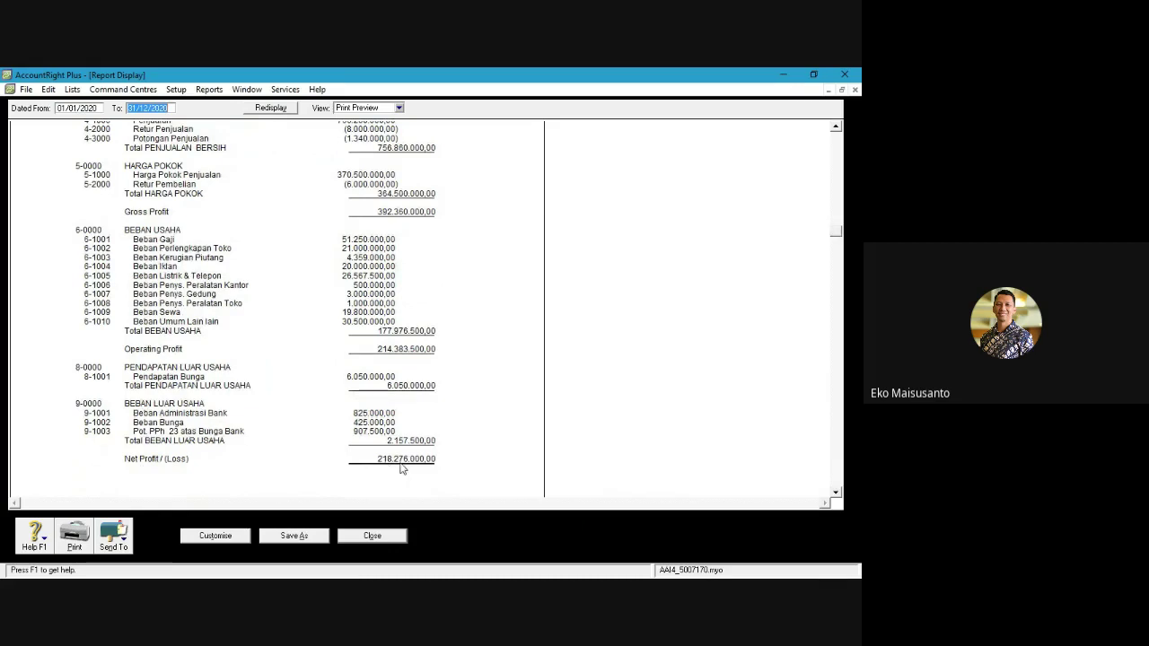
pyautogui.click(391, 538)
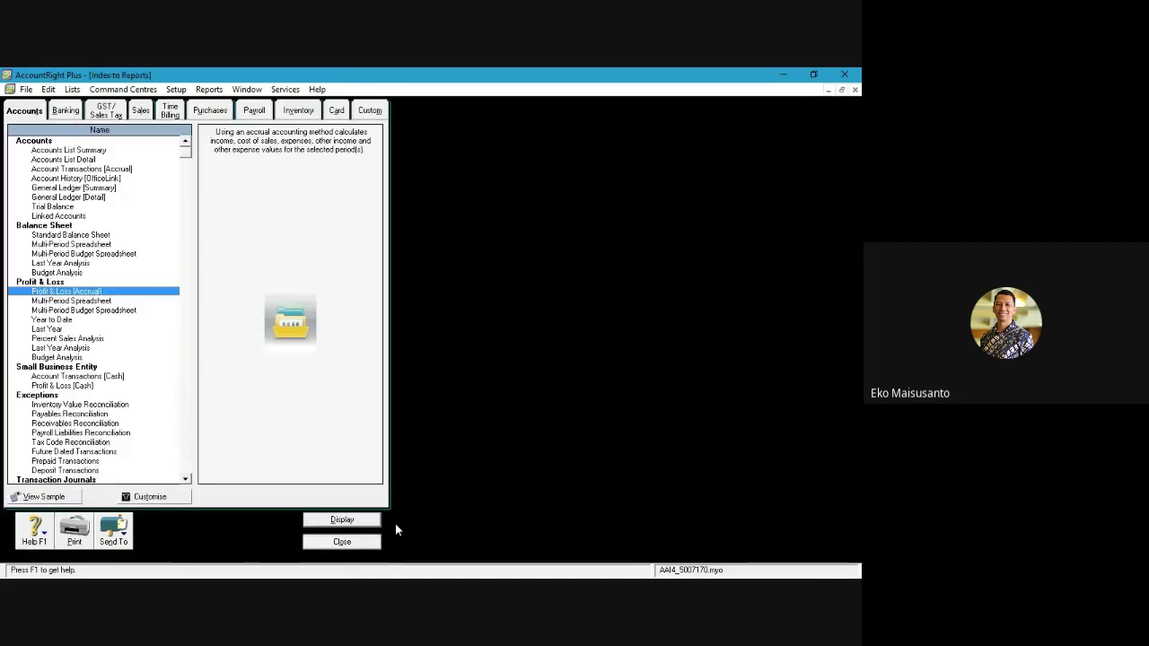
# Step: Display the Standard Balance Sheet as of December 2020, review its asset section, and close the report and the report index
pyautogui.doubleClick(67, 234)
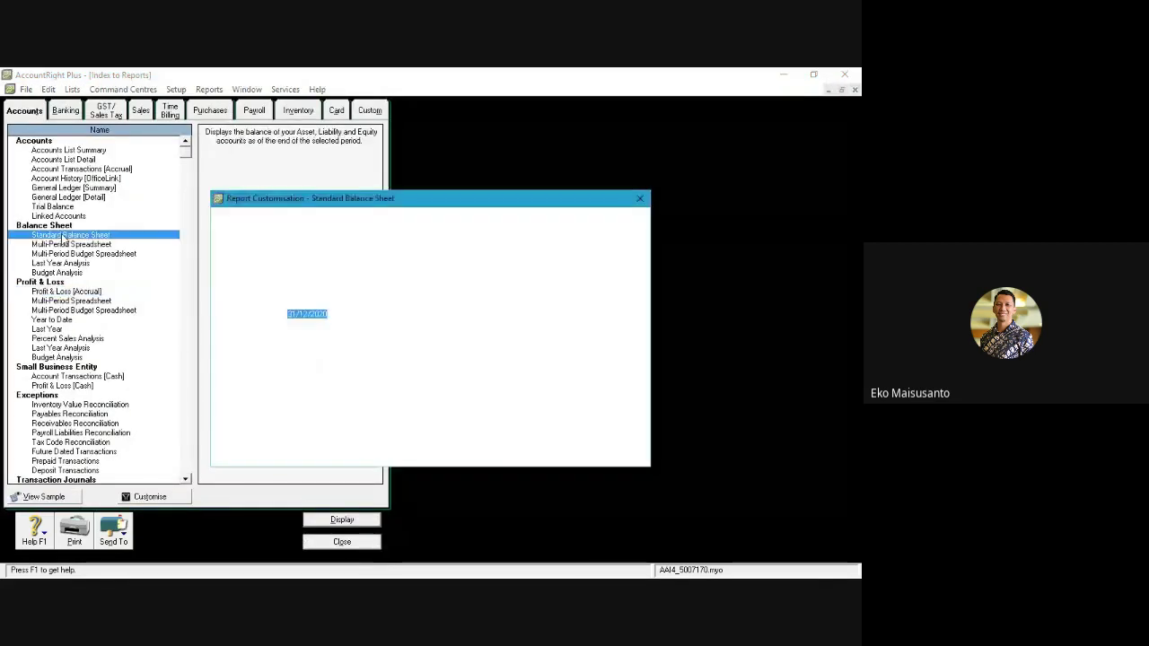
pyautogui.click(568, 440)
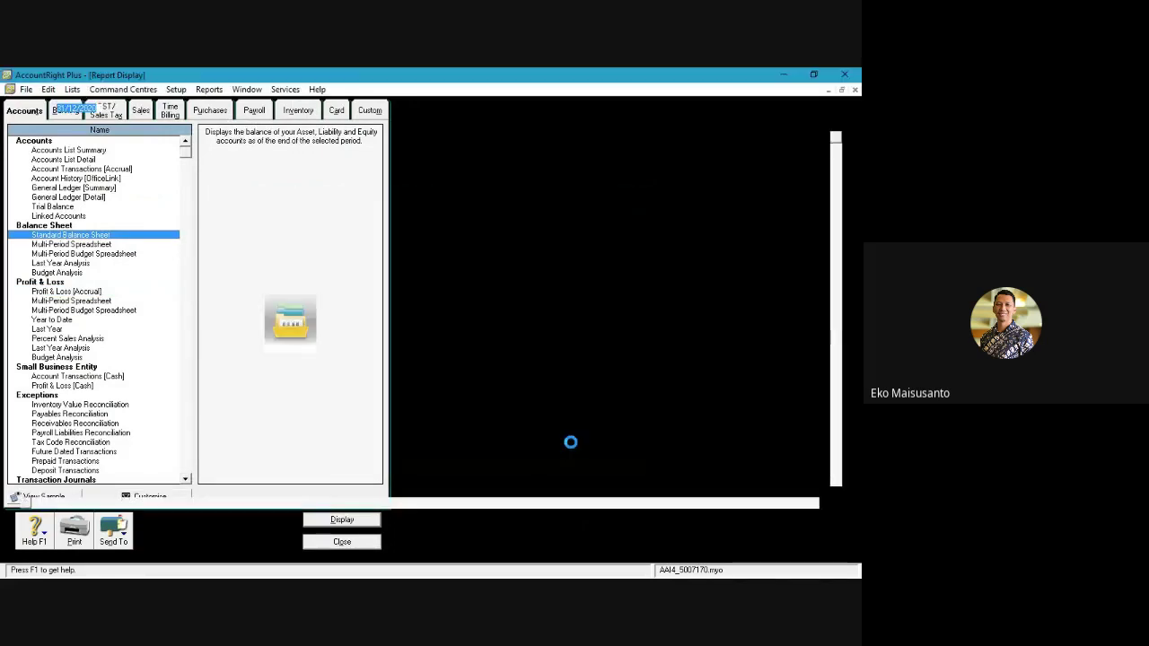
pyautogui.scroll(2, 419, 396)
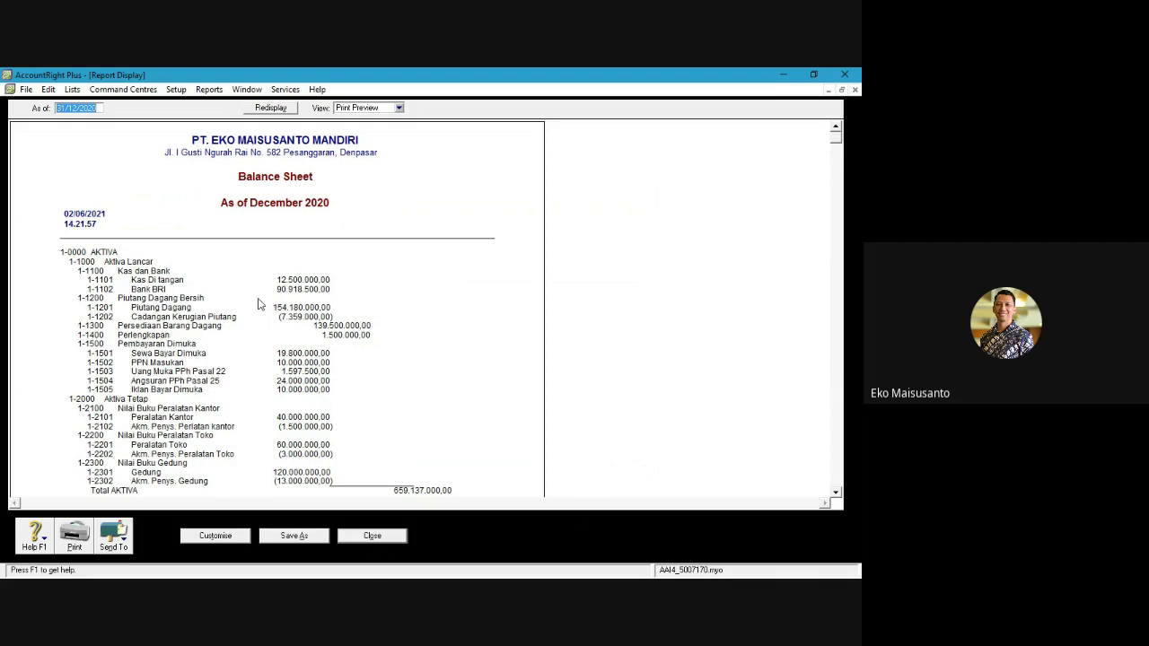
pyautogui.scroll(-2, 301, 299)
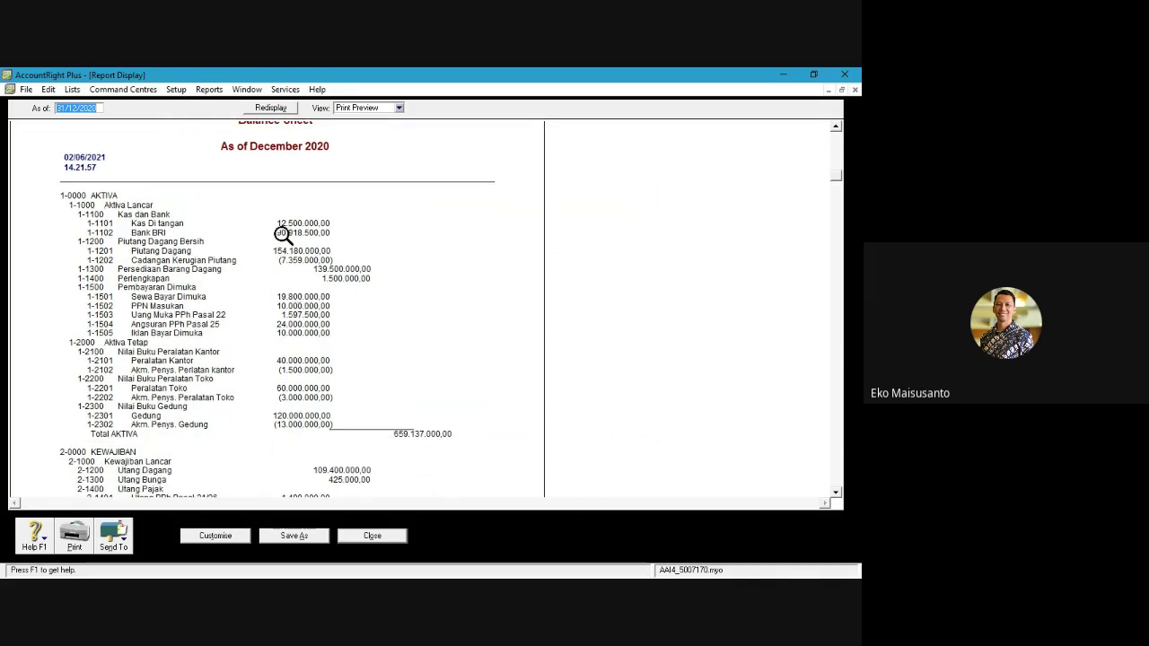
pyautogui.click(392, 540)
pyautogui.click(370, 544)
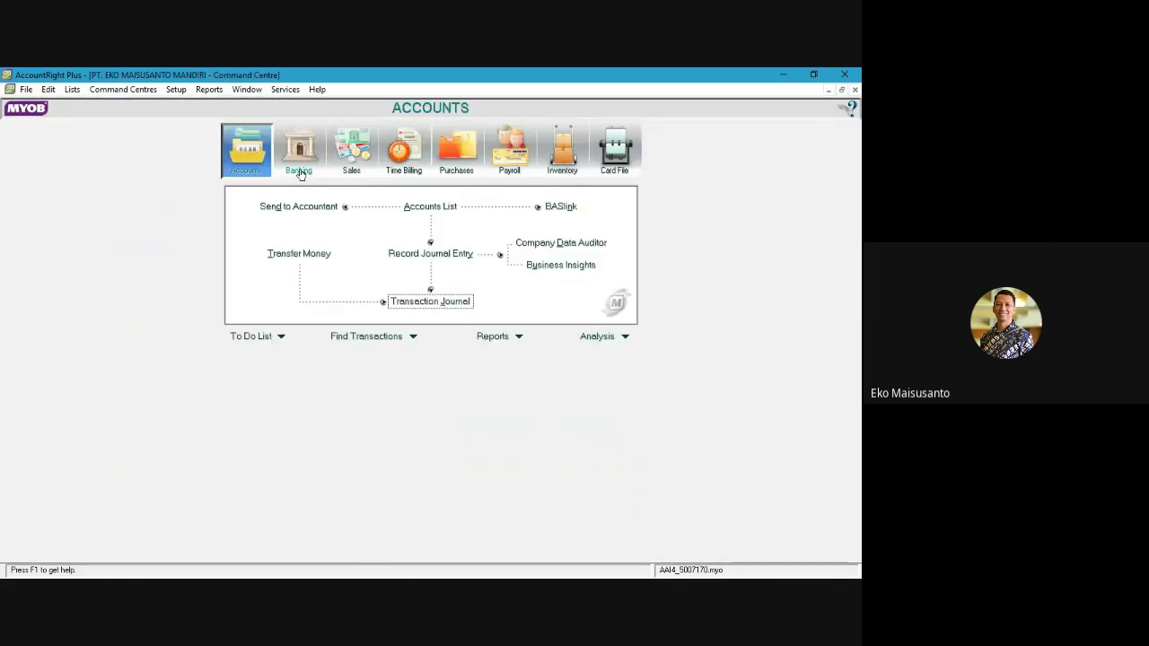
# Step: In the Accounts List, turn on report subtotals for header accounts 1-1000 Aktiva Lancar and 1-1100 Kas dan Bank
pyautogui.click(426, 209)
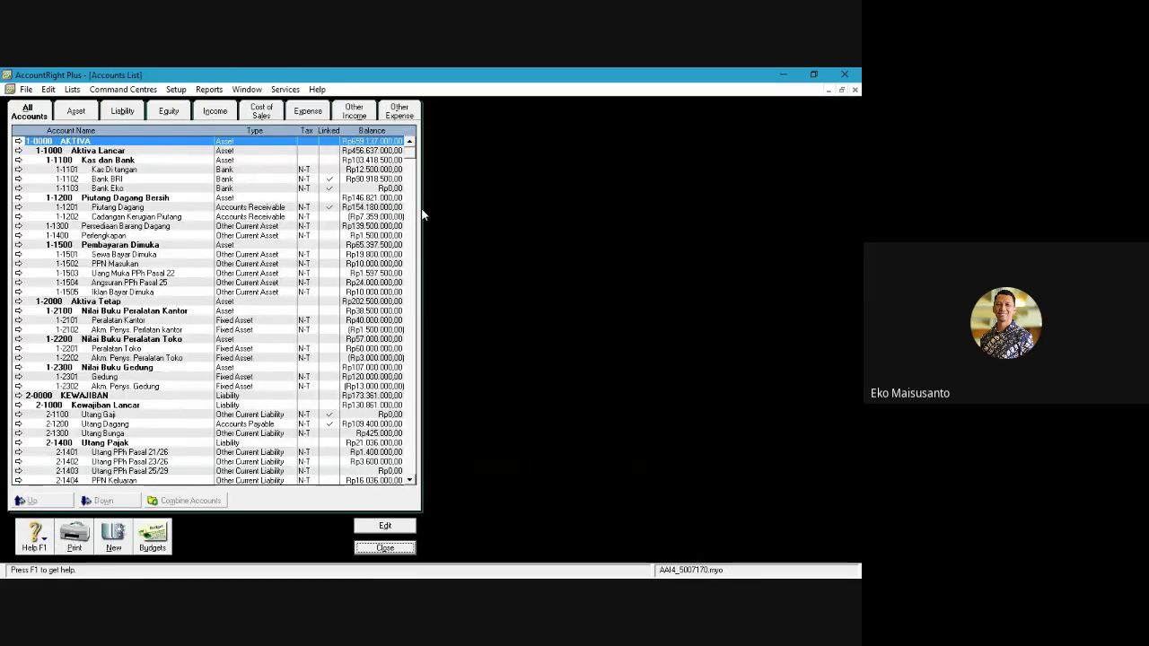
pyautogui.click(18, 151)
pyautogui.click(97, 108)
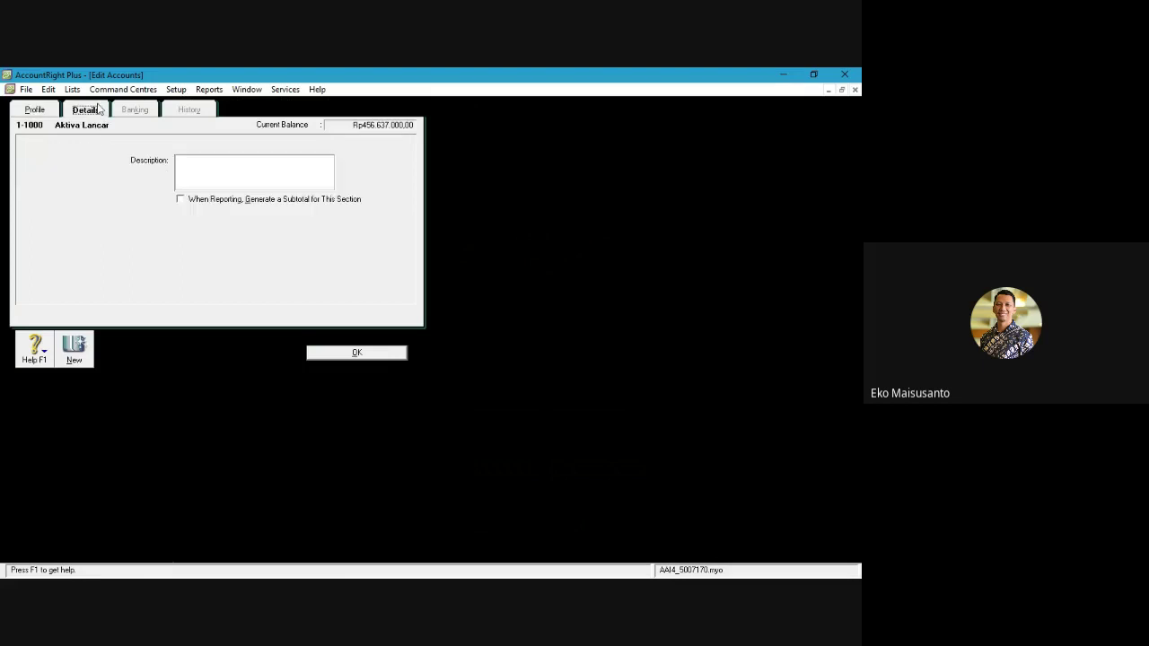
pyautogui.click(181, 199)
pyautogui.click(363, 354)
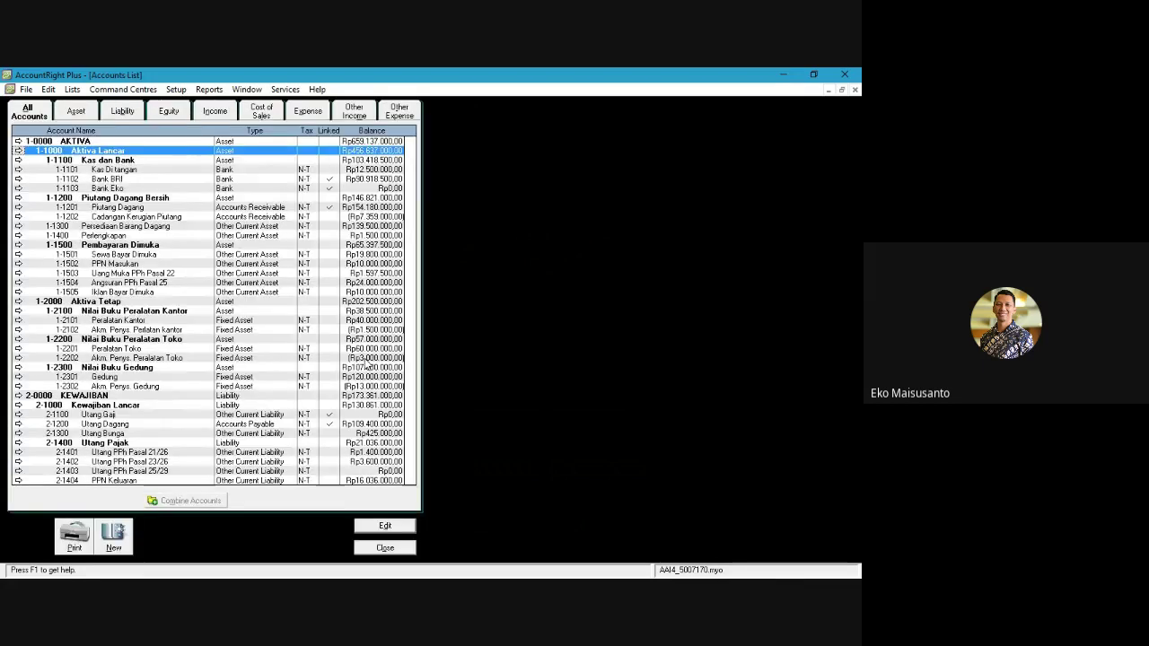
pyautogui.click(17, 160)
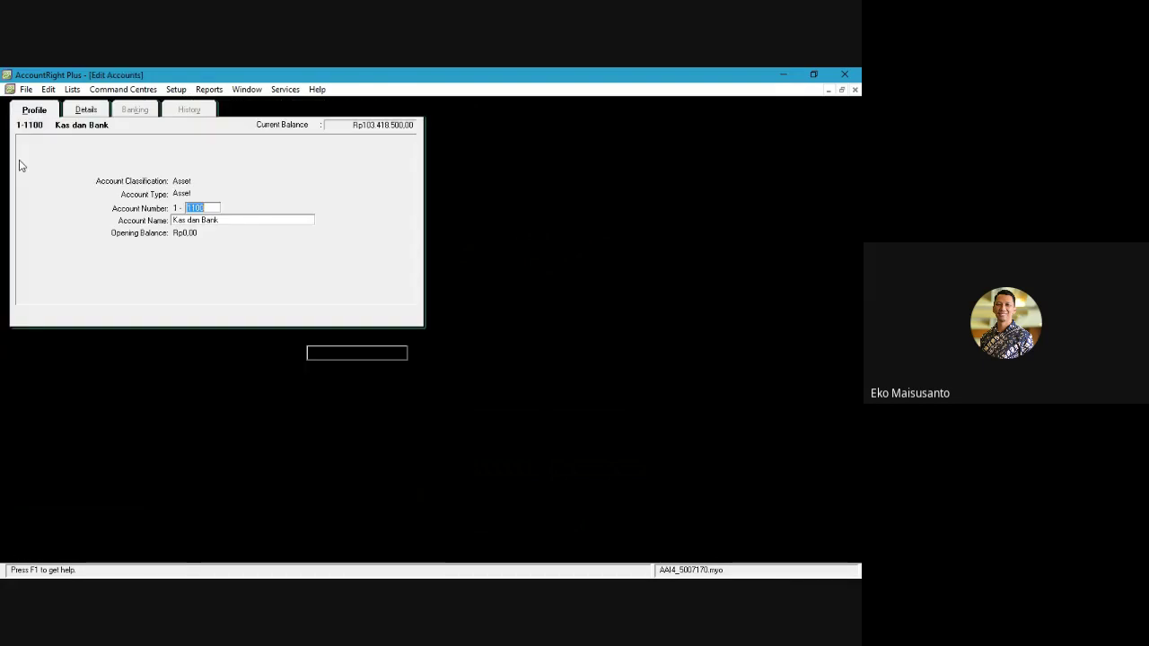
pyautogui.click(95, 109)
pyautogui.click(181, 200)
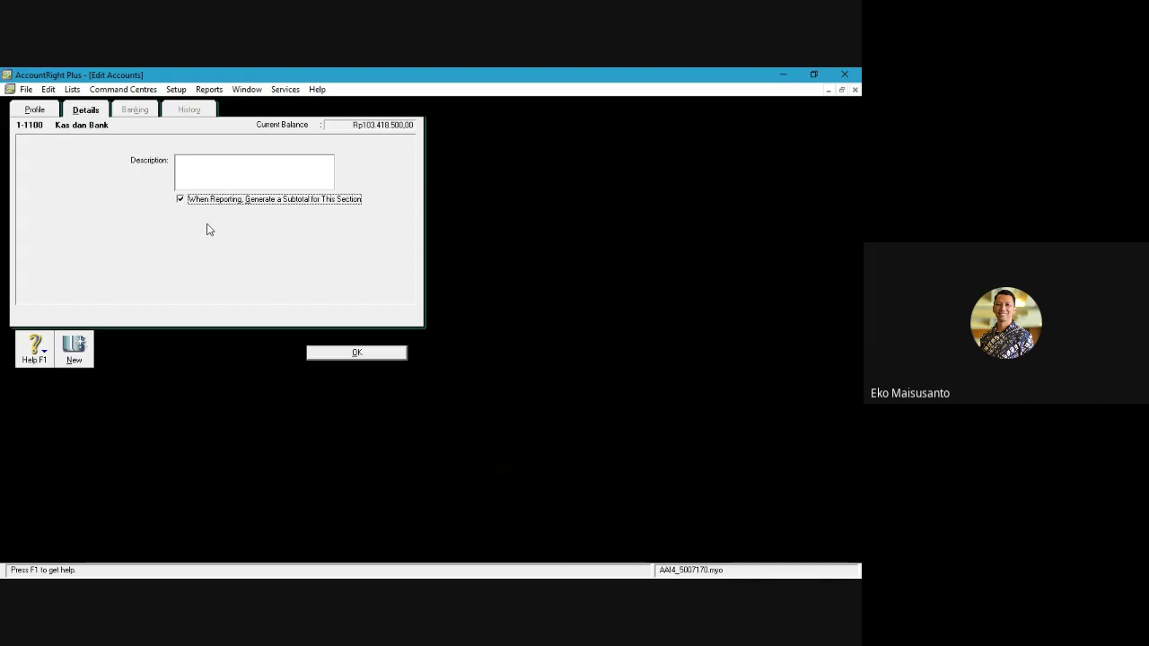
pyautogui.click(329, 354)
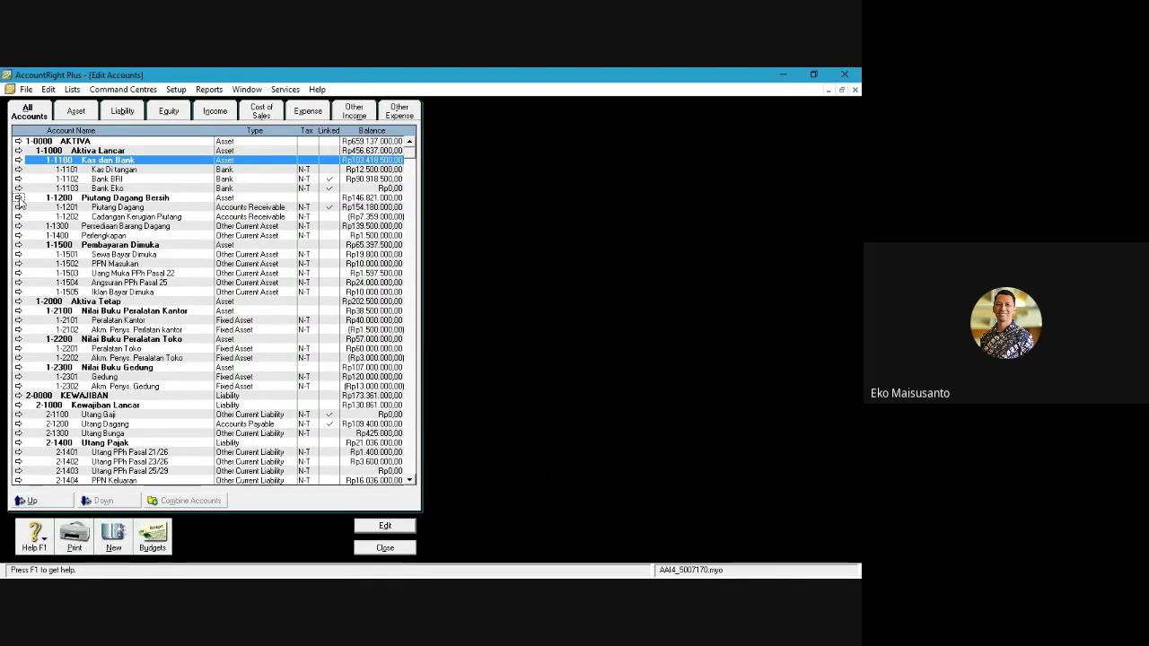
# Step: Turn on report subtotals for header accounts 1-1200 Piutang Dagang Bersih and 1-1500 Pembayaran Dimuka
pyautogui.click(18, 197)
pyautogui.click(86, 109)
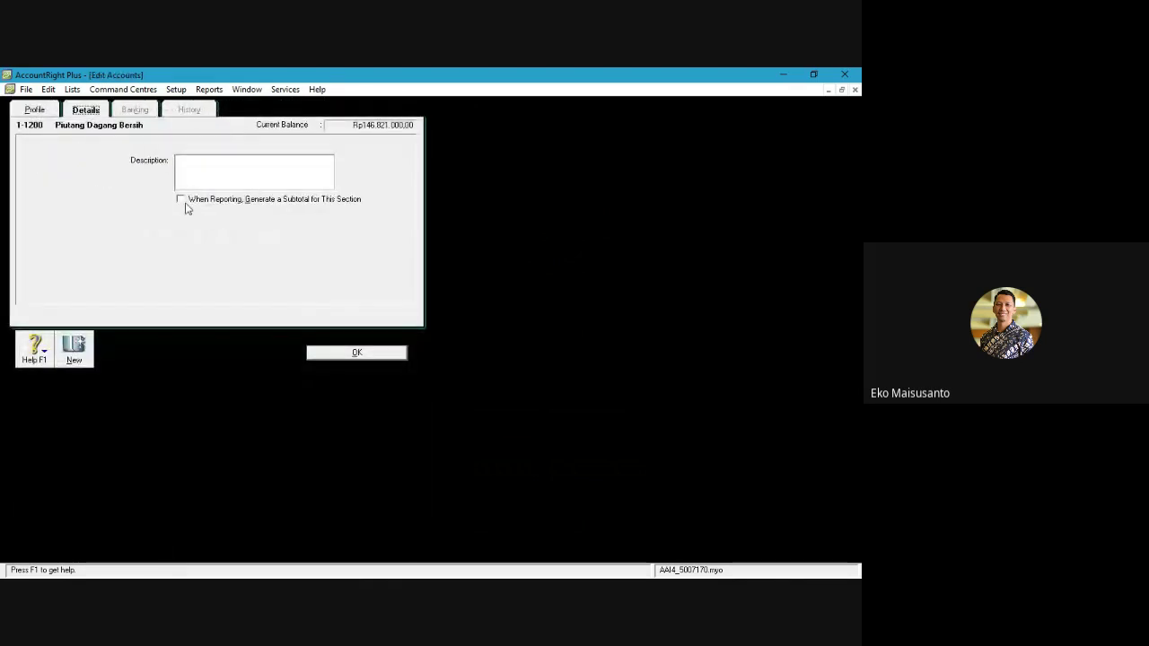
pyautogui.click(184, 205)
pyautogui.click(322, 354)
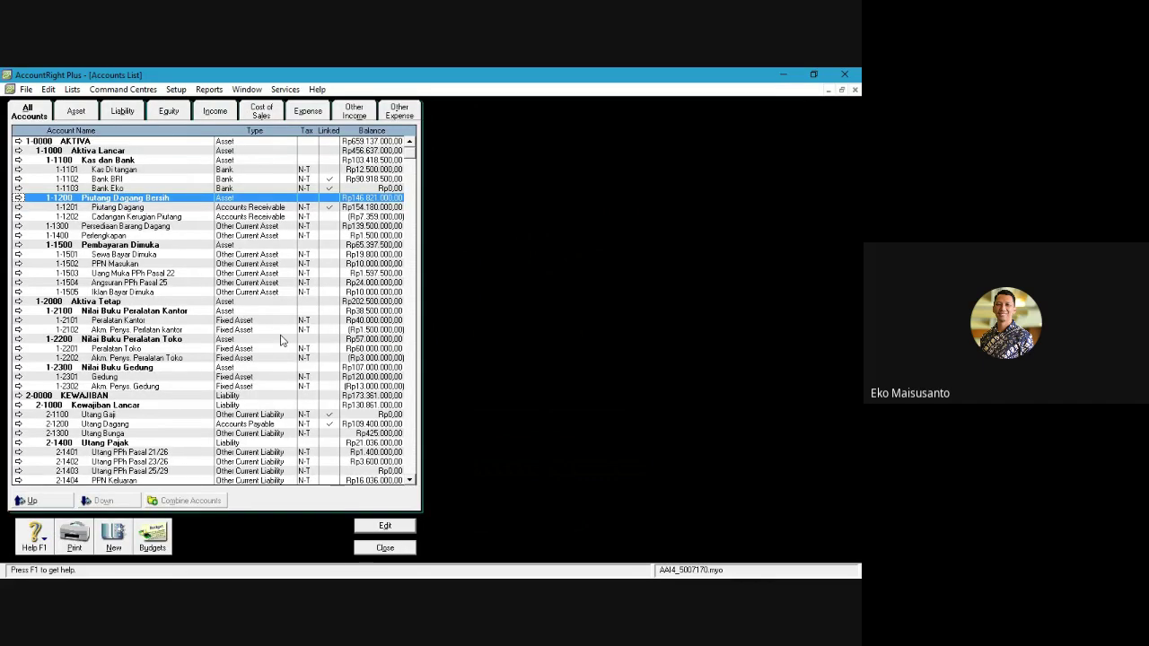
pyautogui.click(18, 244)
pyautogui.click(86, 110)
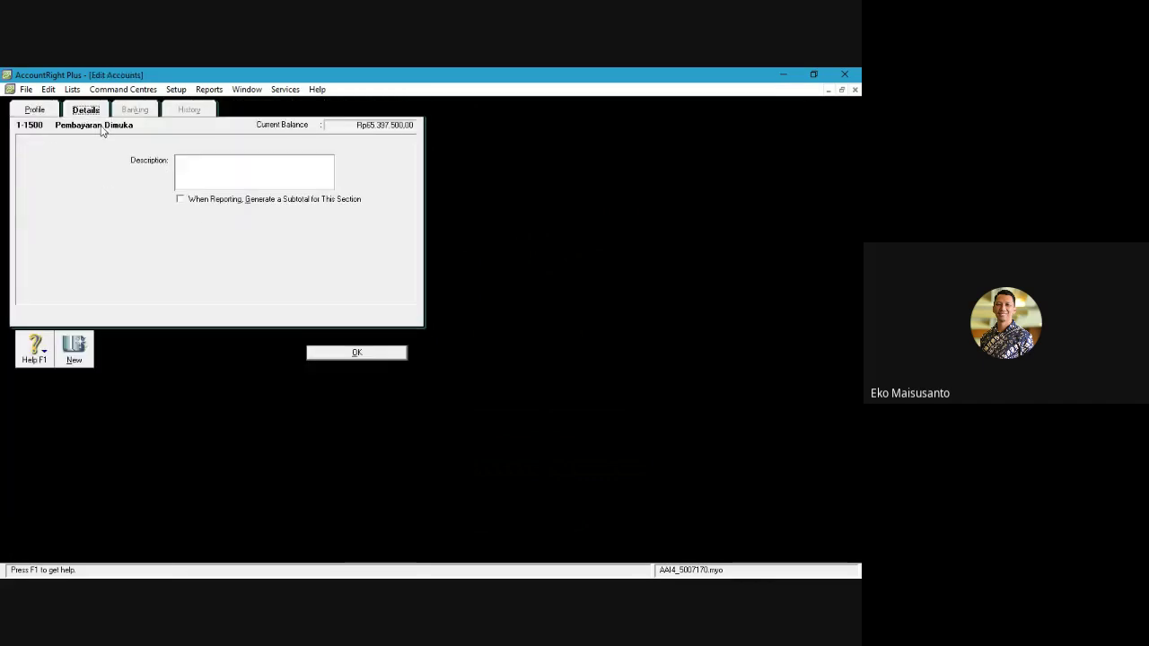
pyautogui.click(179, 199)
pyautogui.click(327, 352)
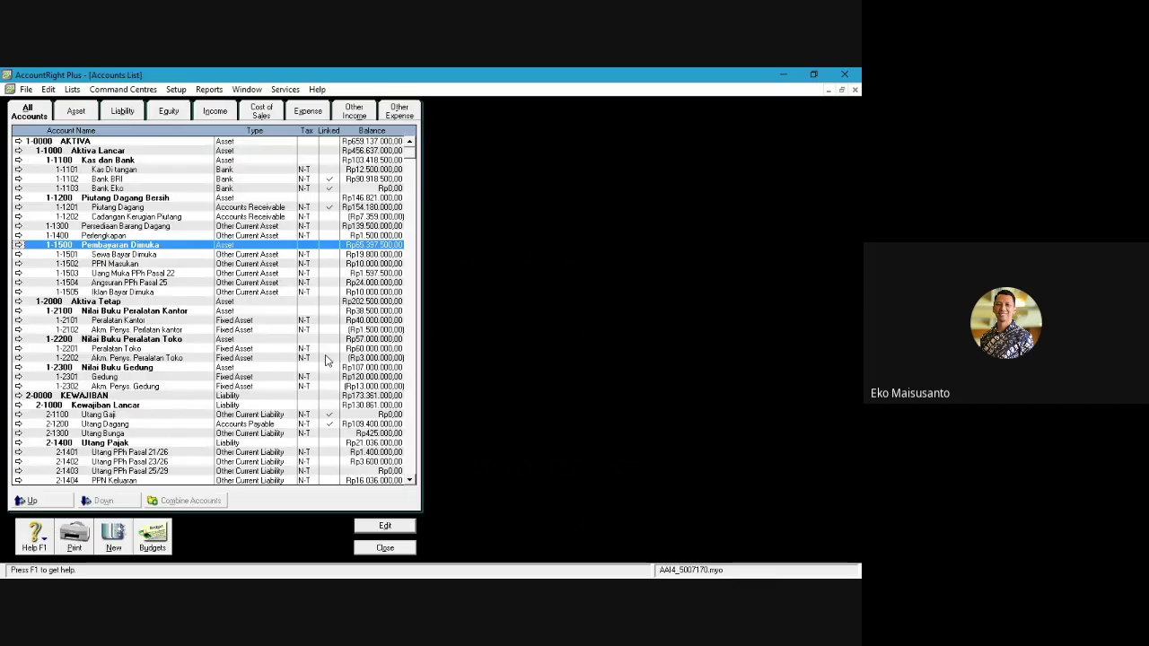
# Step: Turn on report subtotals for header accounts 1-2000 Aktiva Tetap and 1-2100 Nilai Buku Peralatan Kantor
pyautogui.click(18, 301)
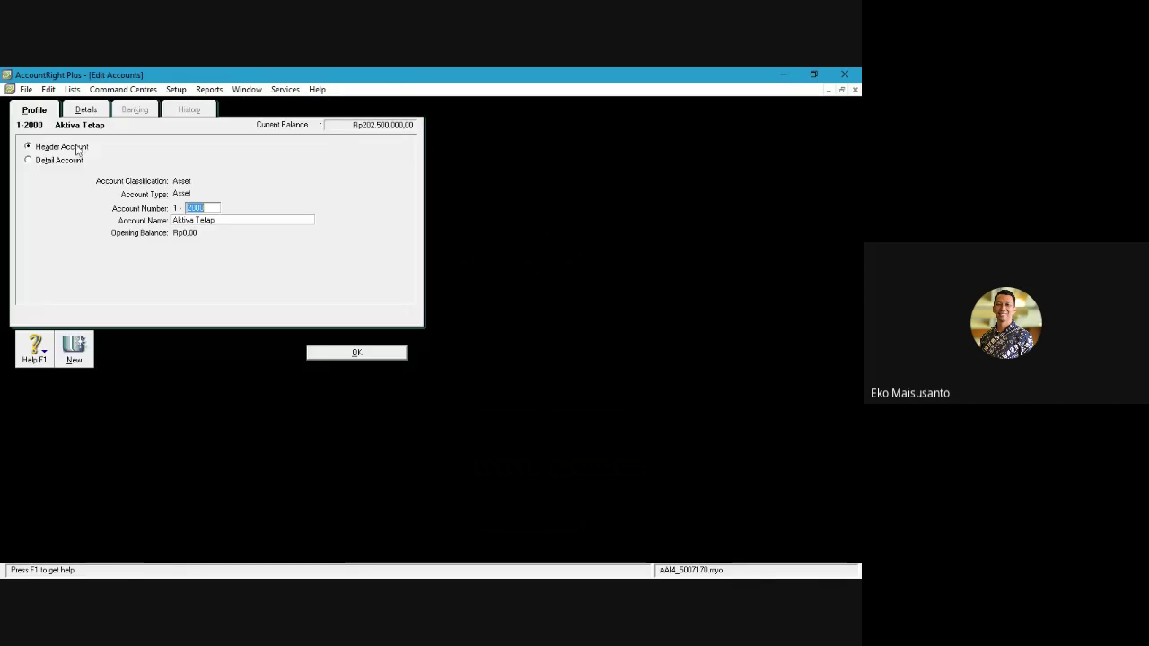
pyautogui.click(86, 109)
pyautogui.click(180, 200)
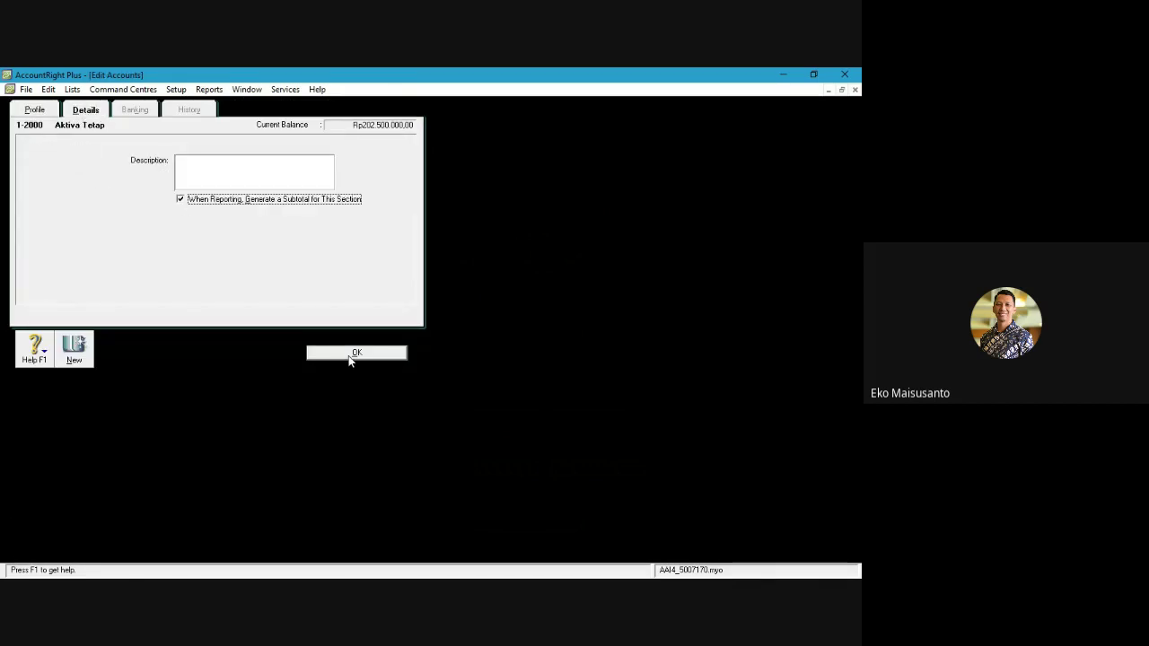
pyautogui.click(351, 354)
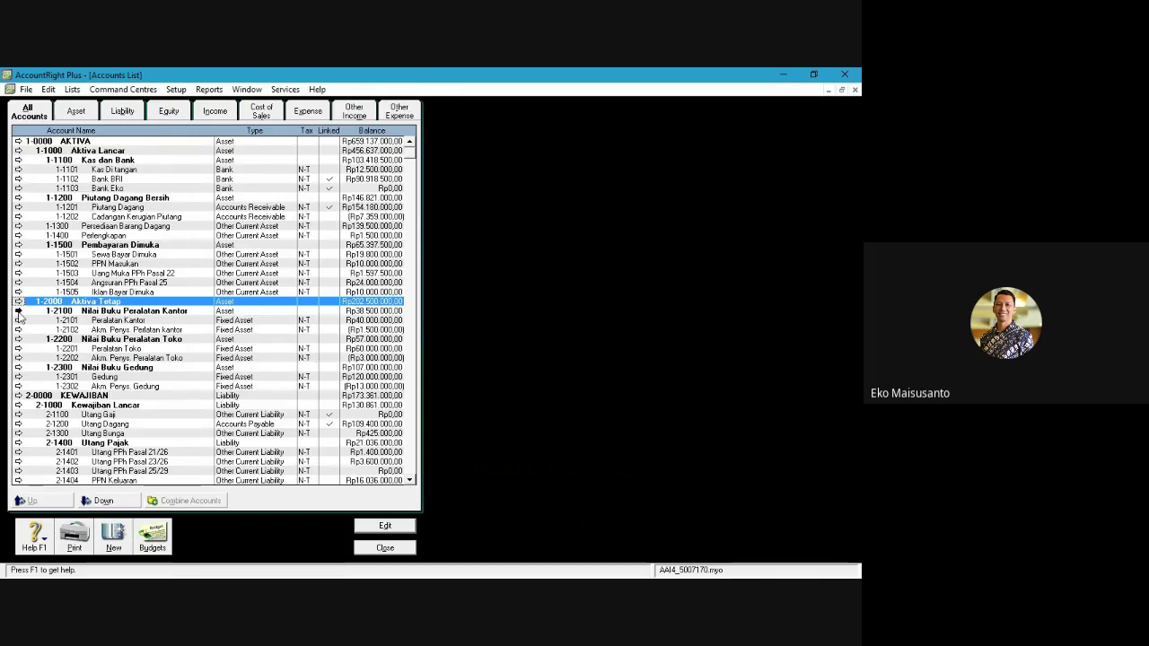
pyautogui.click(17, 311)
pyautogui.click(86, 109)
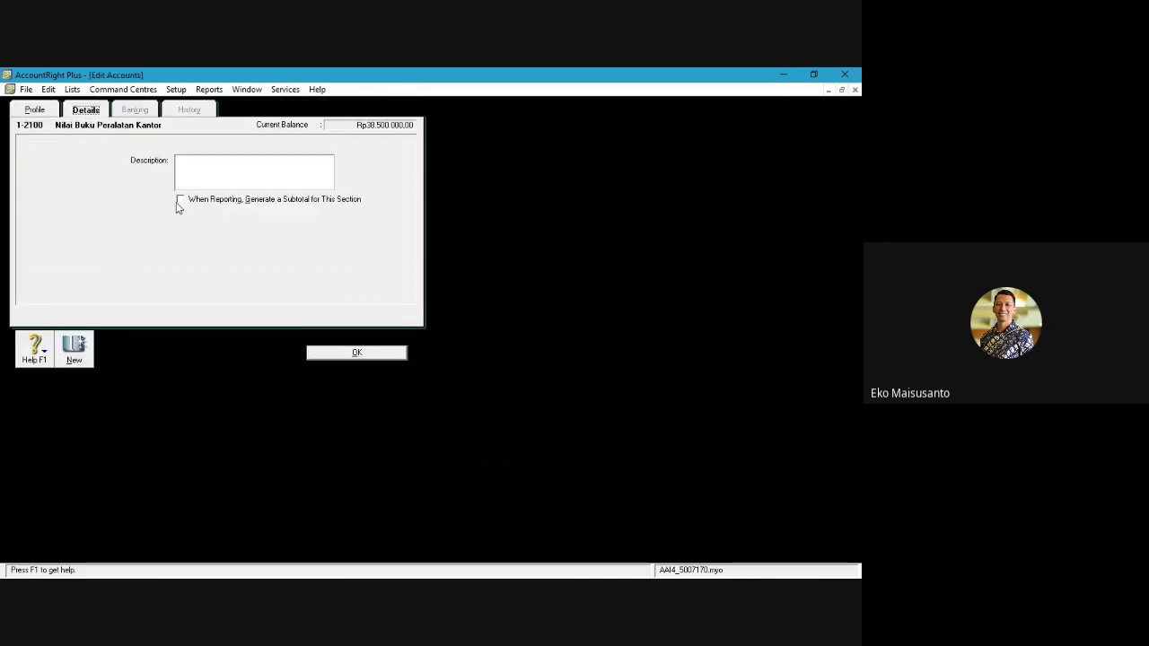
pyautogui.click(179, 201)
pyautogui.click(333, 356)
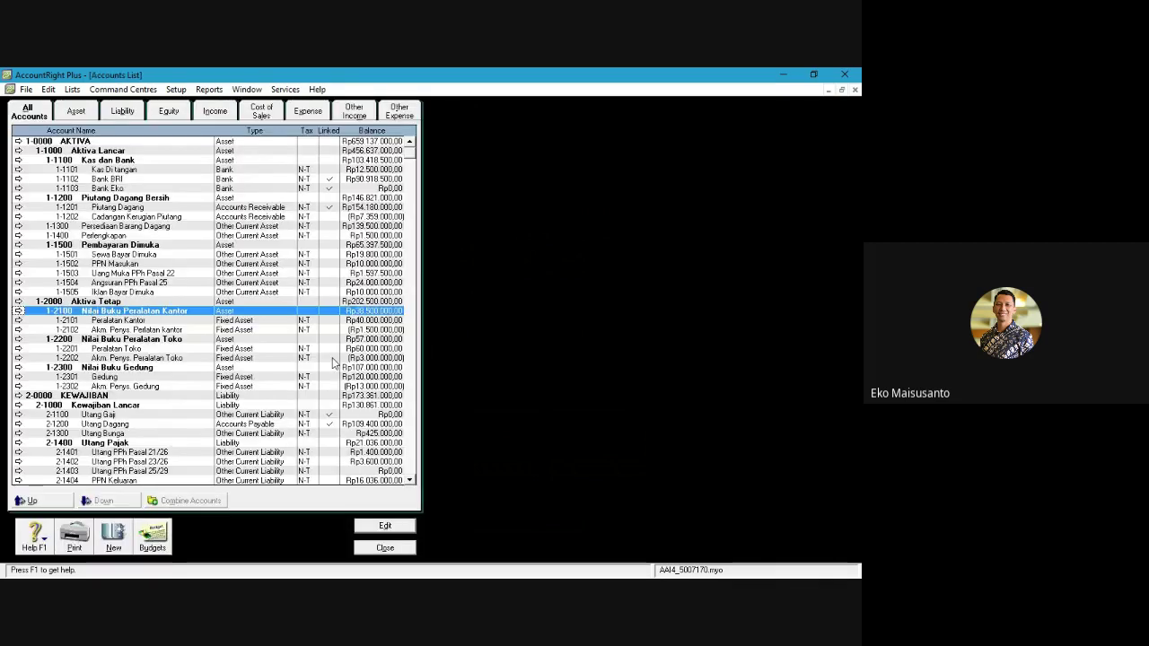
# Step: Turn on report subtotals for header accounts 1-2200 Nilai Buku Peralatan Toko and 1-2300 Nilai Buku Gedung
pyautogui.click(18, 338)
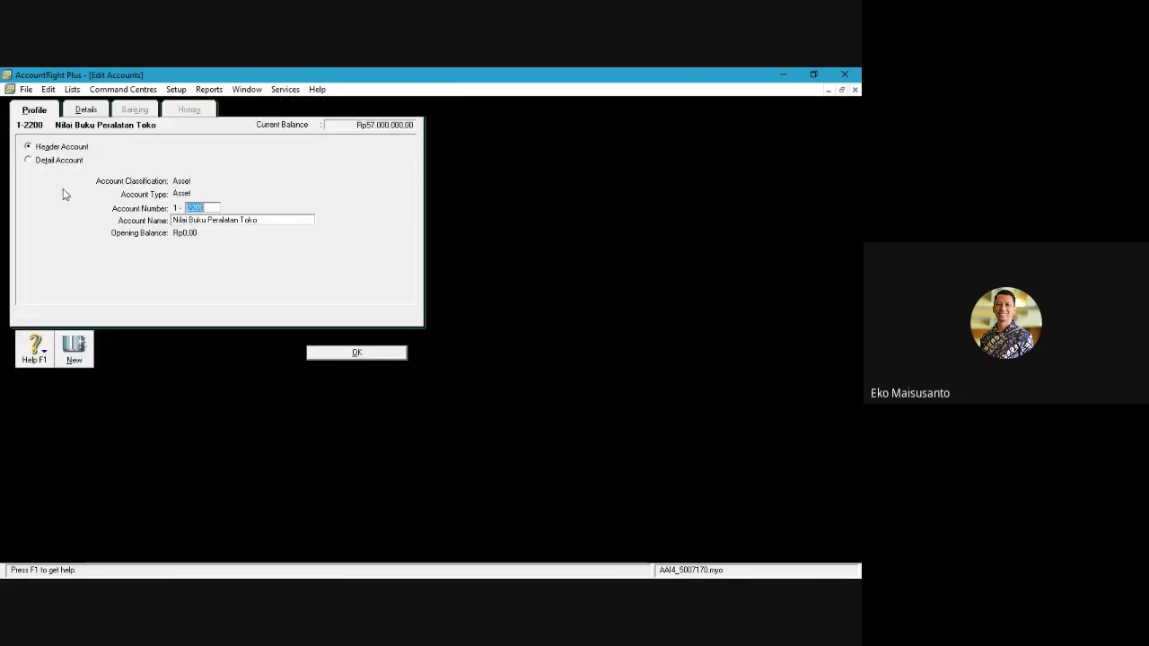
pyautogui.click(86, 110)
pyautogui.click(180, 200)
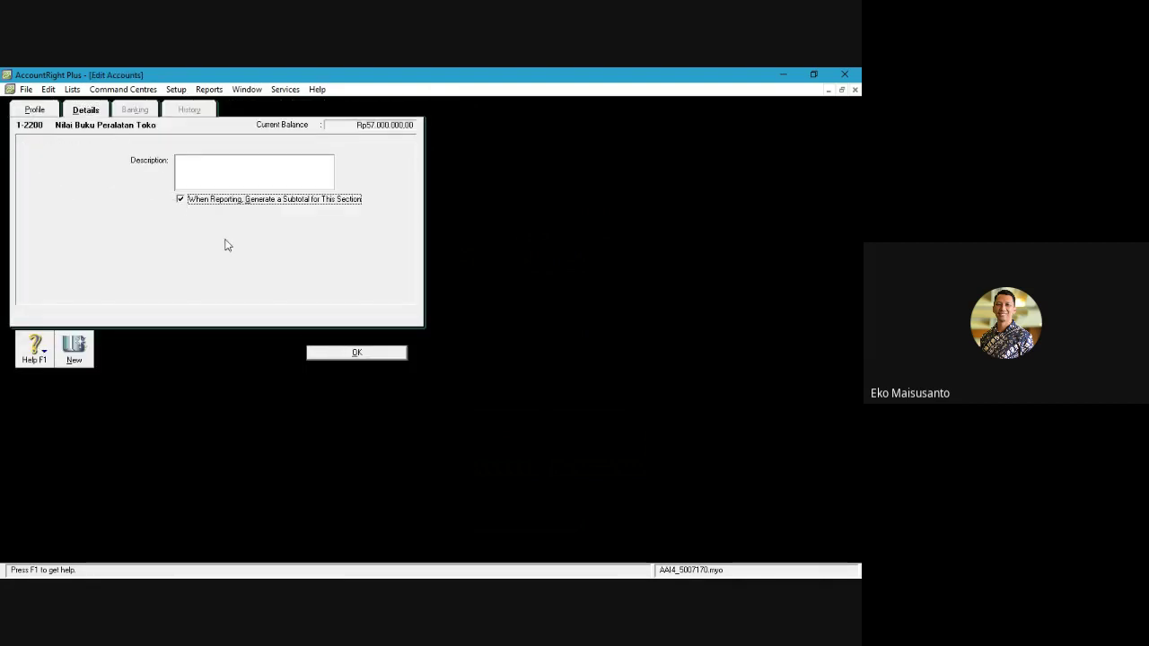
pyautogui.click(320, 355)
pyautogui.click(22, 368)
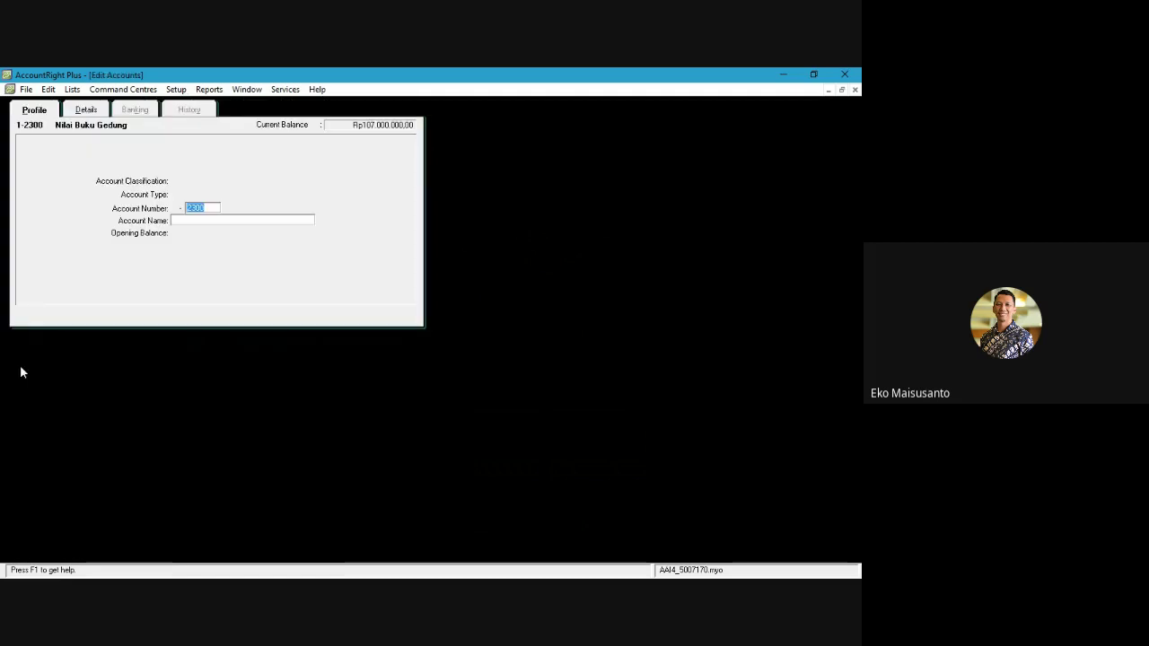
pyautogui.click(86, 109)
pyautogui.click(180, 199)
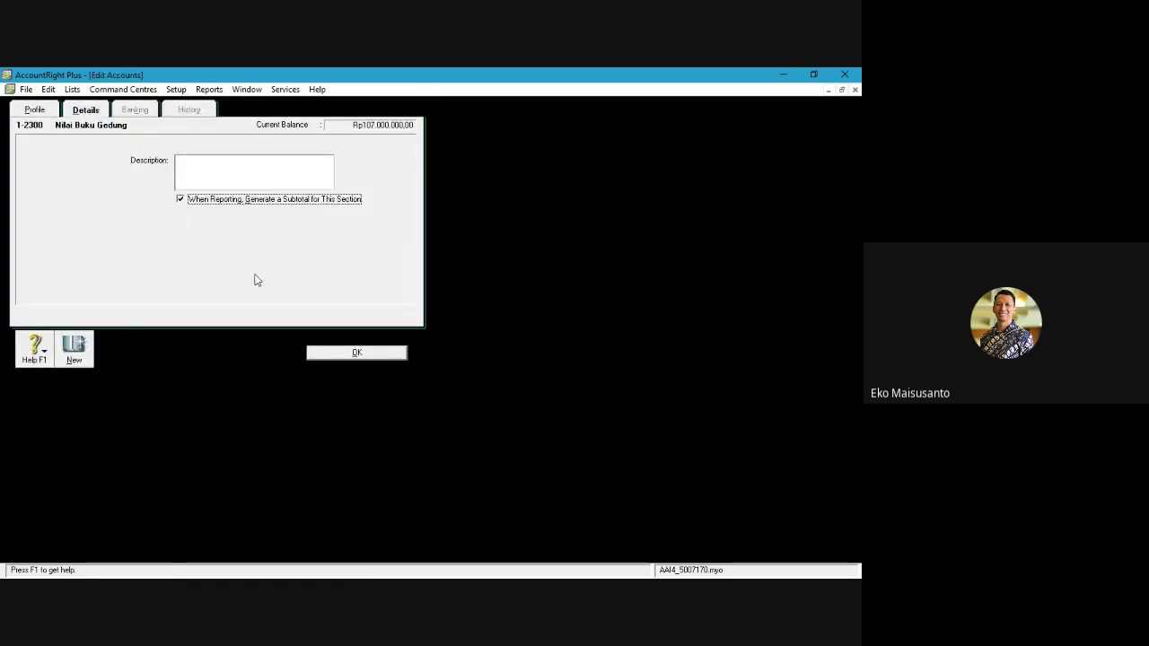
pyautogui.click(334, 355)
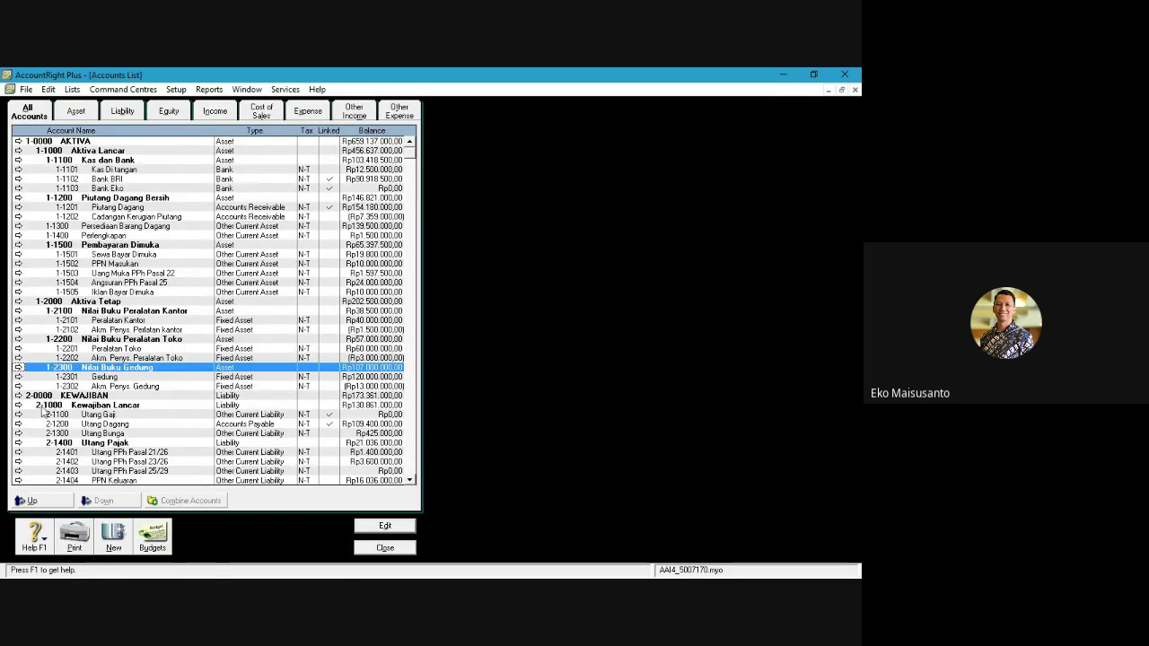
# Step: Show the liability accounts and turn on the report subtotal for header account 2-1000 Kewajiban Lancar
pyautogui.scroll(-1, 42, 411)
pyautogui.scroll(-1, 42, 411)
pyautogui.click(83, 111)
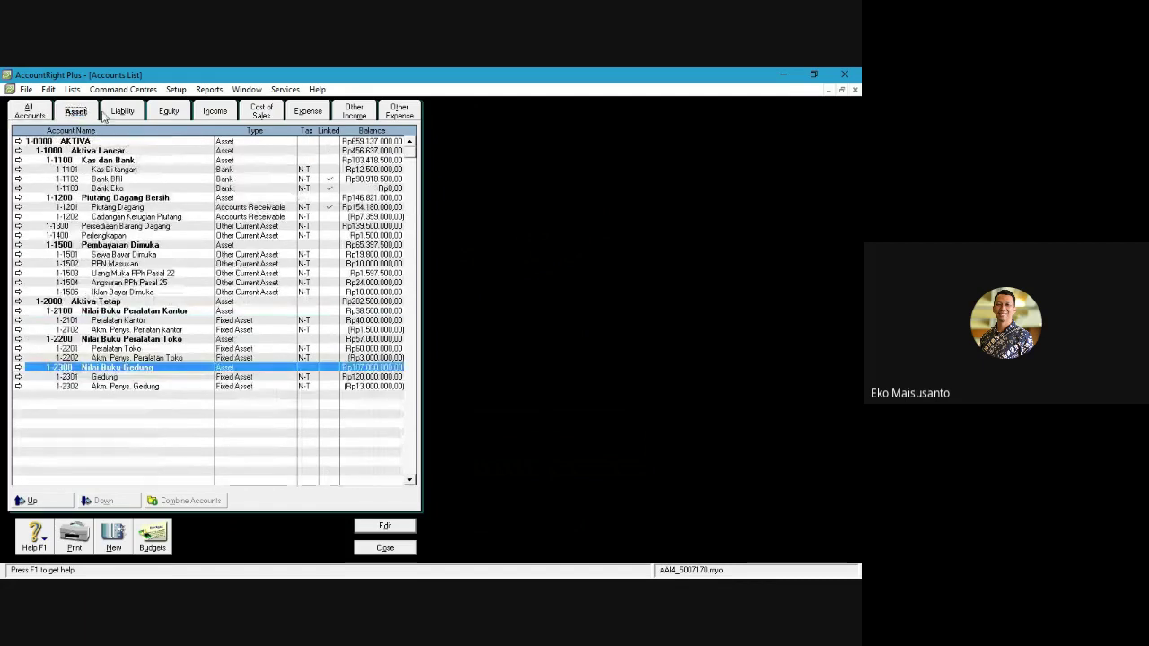
pyautogui.click(121, 112)
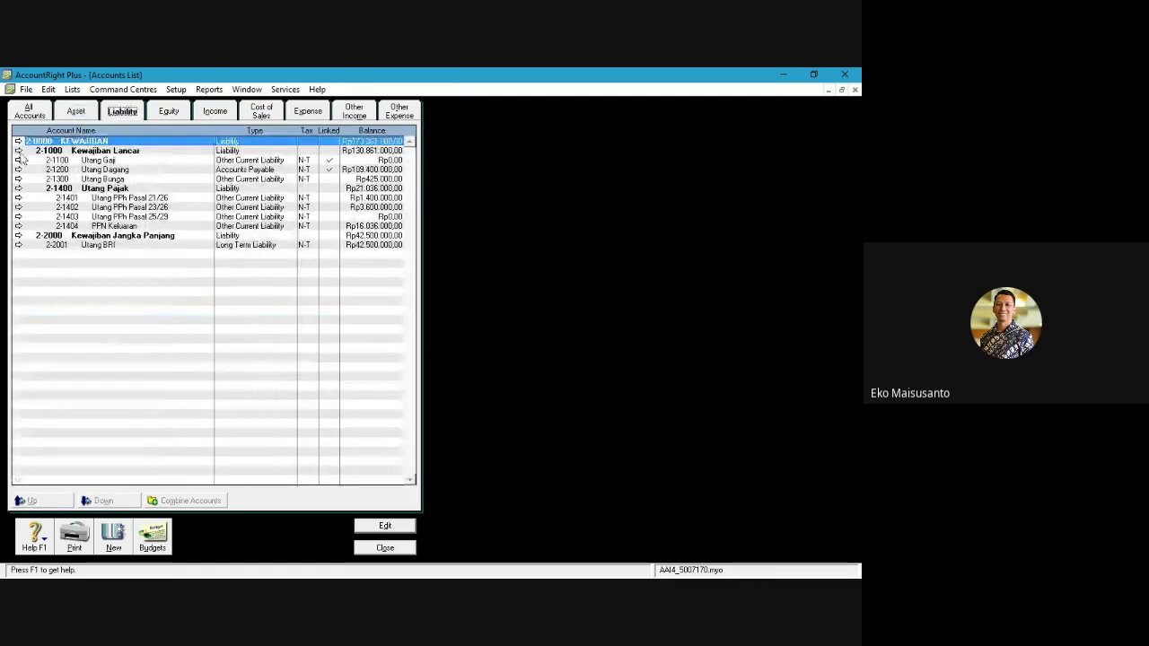
pyautogui.click(18, 151)
pyautogui.click(85, 110)
pyautogui.click(185, 203)
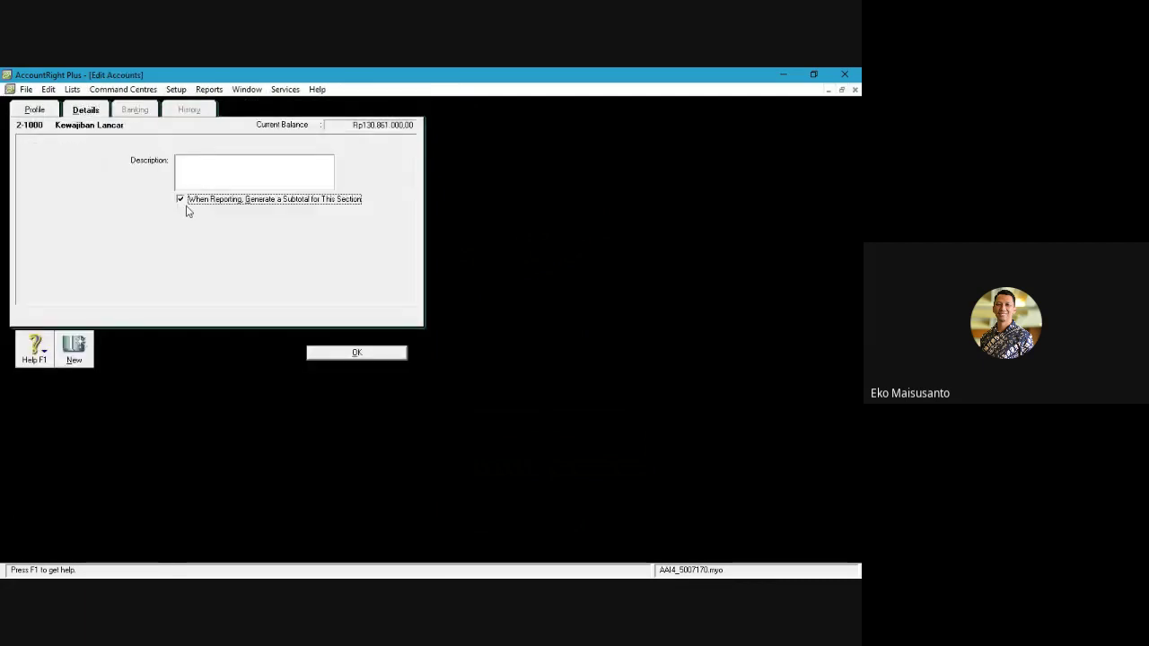
pyautogui.click(320, 352)
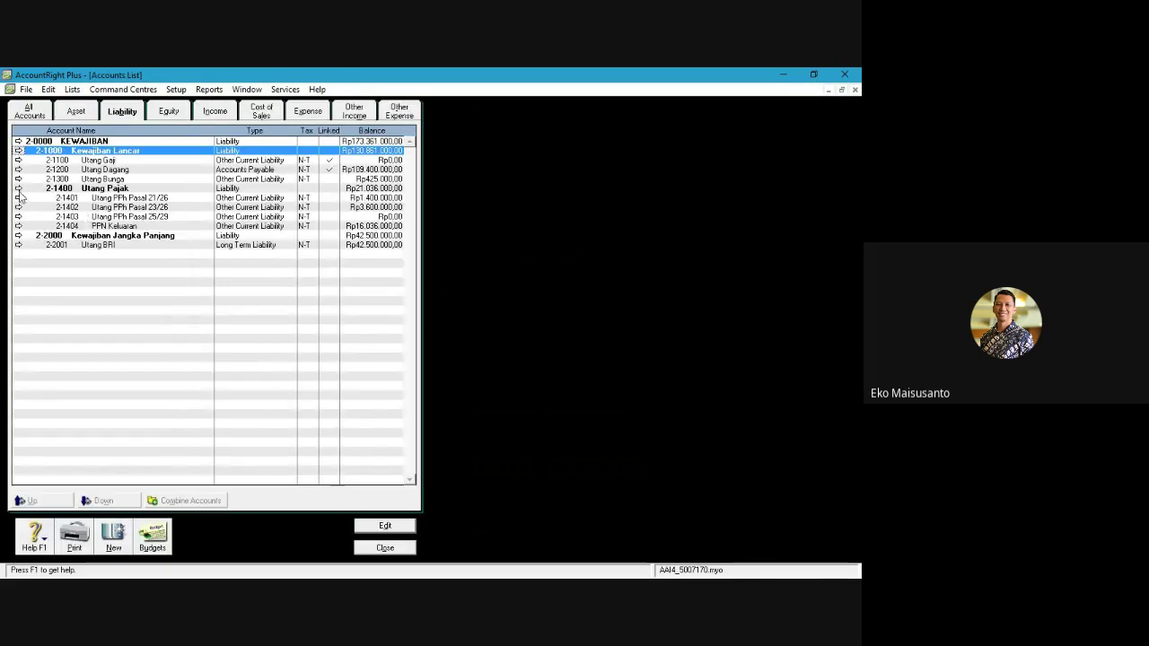
# Step: Turn on report subtotals for header accounts 2-1400 Utang Pajak and 2-2000 Kewajiban Jangka Panjang
pyautogui.click(19, 188)
pyautogui.click(86, 109)
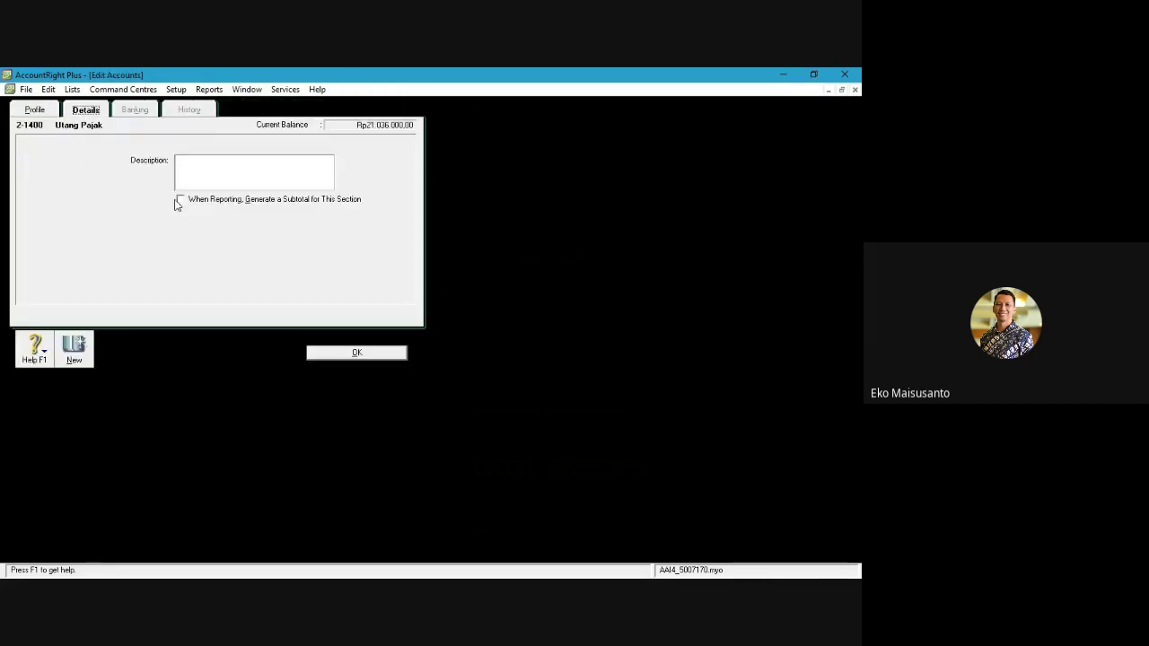
pyautogui.click(179, 200)
pyautogui.click(332, 355)
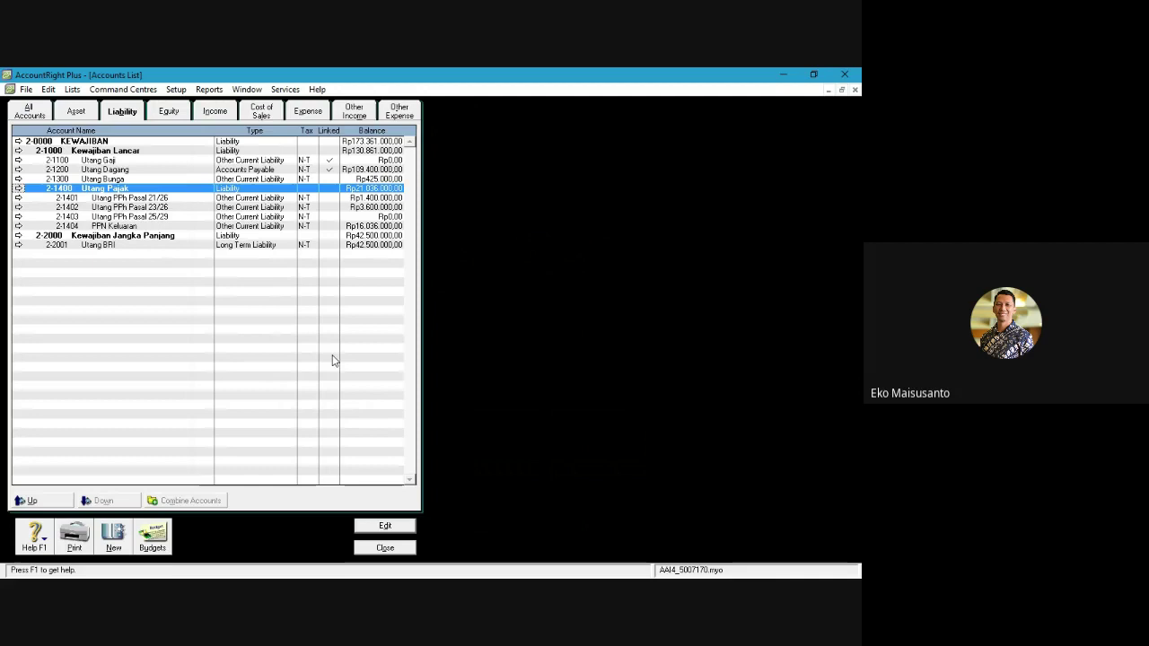
pyautogui.click(20, 232)
pyautogui.click(86, 110)
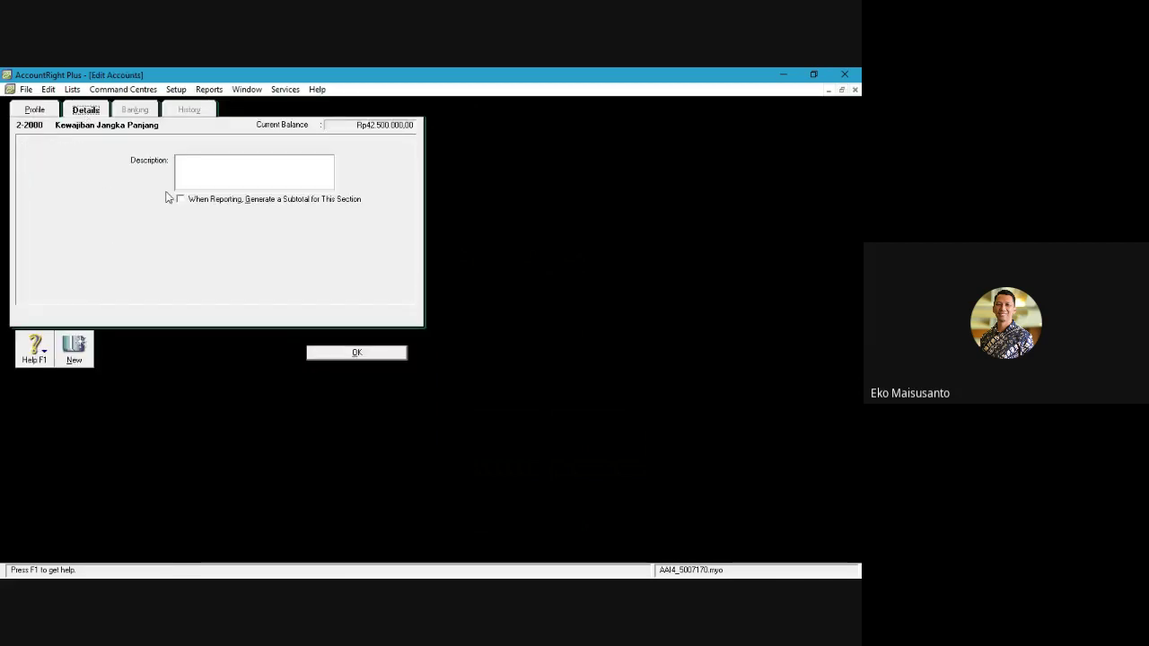
pyautogui.click(180, 199)
pyautogui.click(325, 352)
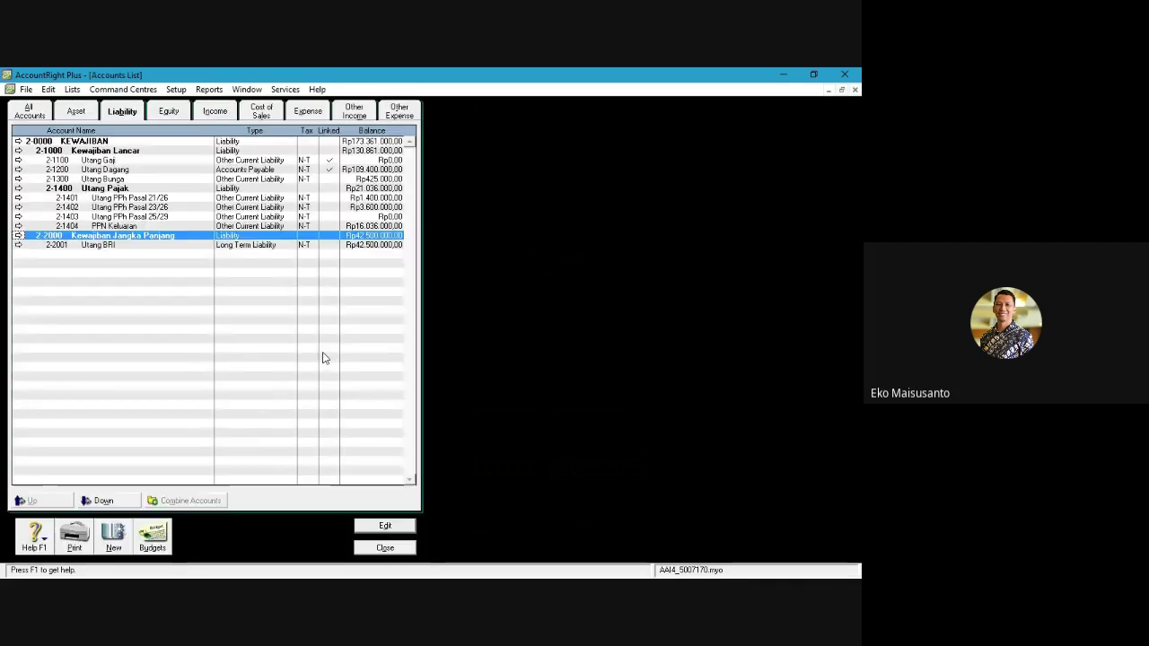
# Step: Check the equity, income, cost of sales, expense, other income and other expense accounts for further sub-header accounts
pyautogui.click(168, 111)
pyautogui.click(214, 111)
pyautogui.click(259, 115)
pyautogui.click(307, 111)
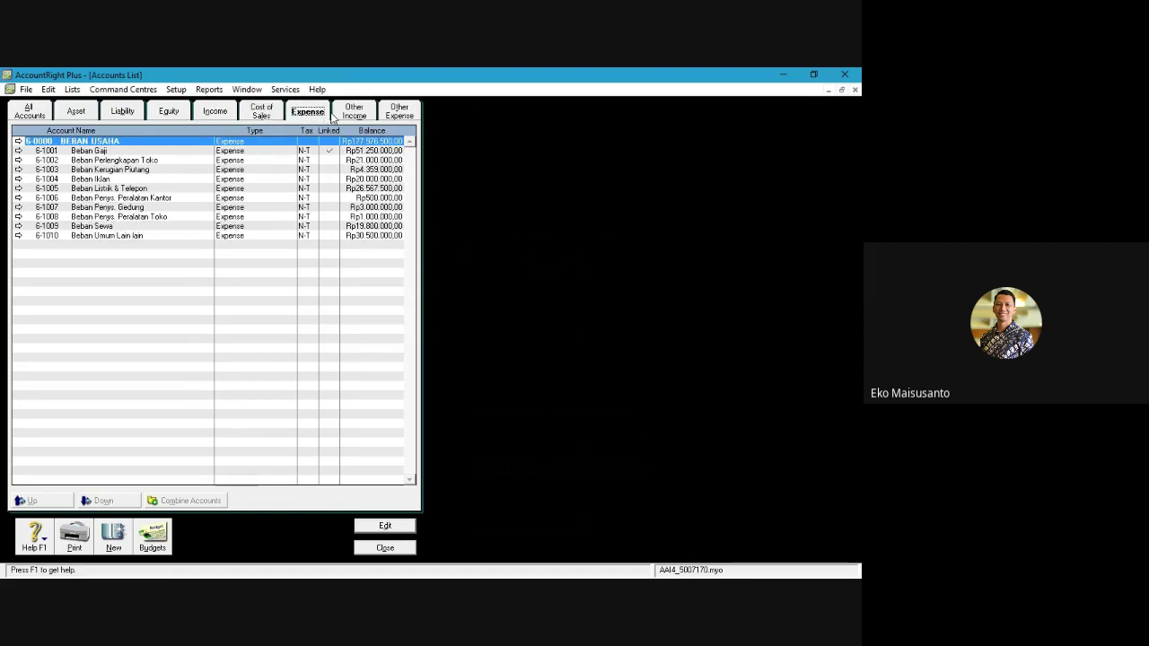
pyautogui.click(353, 111)
pyautogui.click(395, 113)
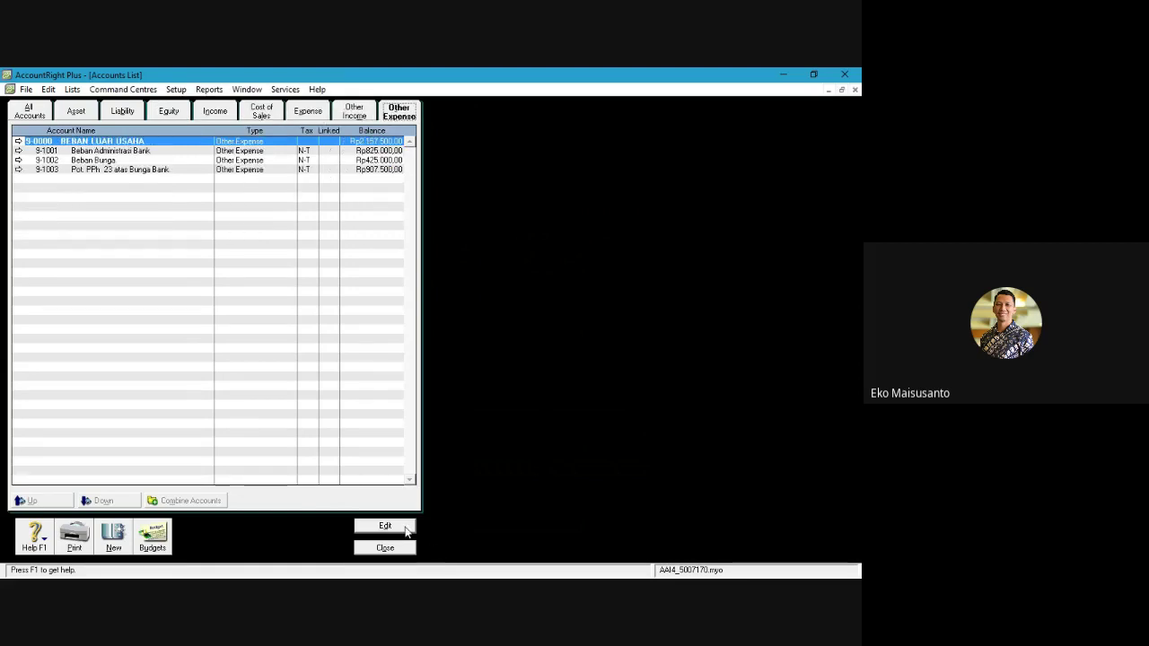
# Step: Leave the accounts list and display the Standard Balance Sheet for December of This Year (FY 2020) at report level 4
pyautogui.click(385, 547)
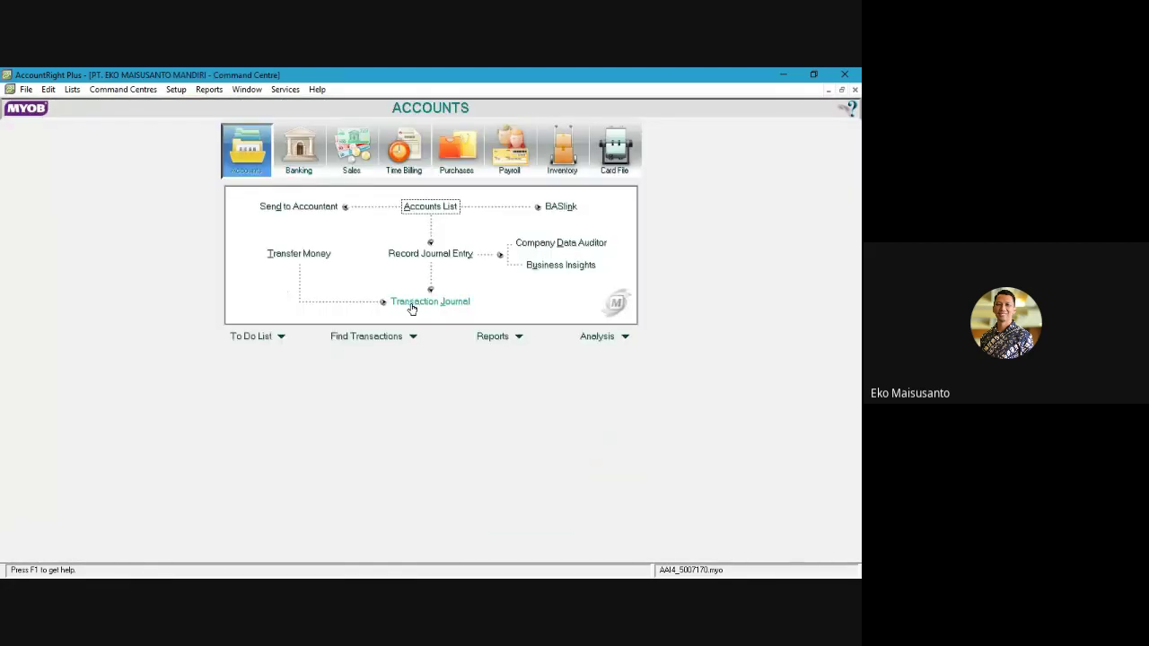
pyautogui.click(495, 335)
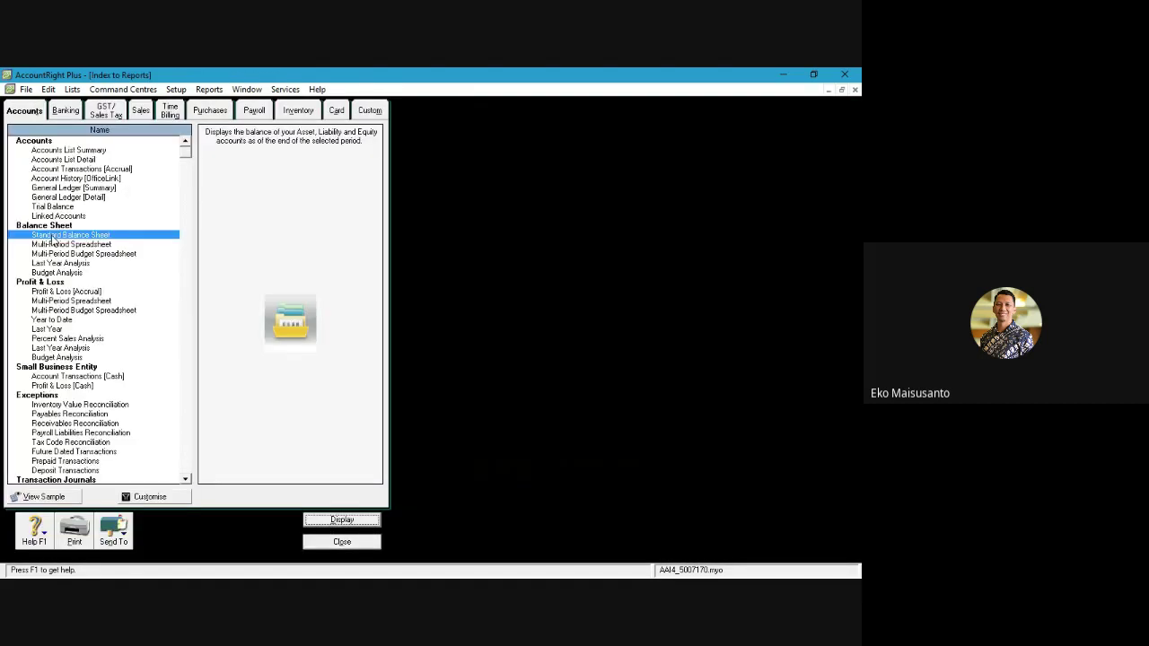
pyautogui.doubleClick(53, 237)
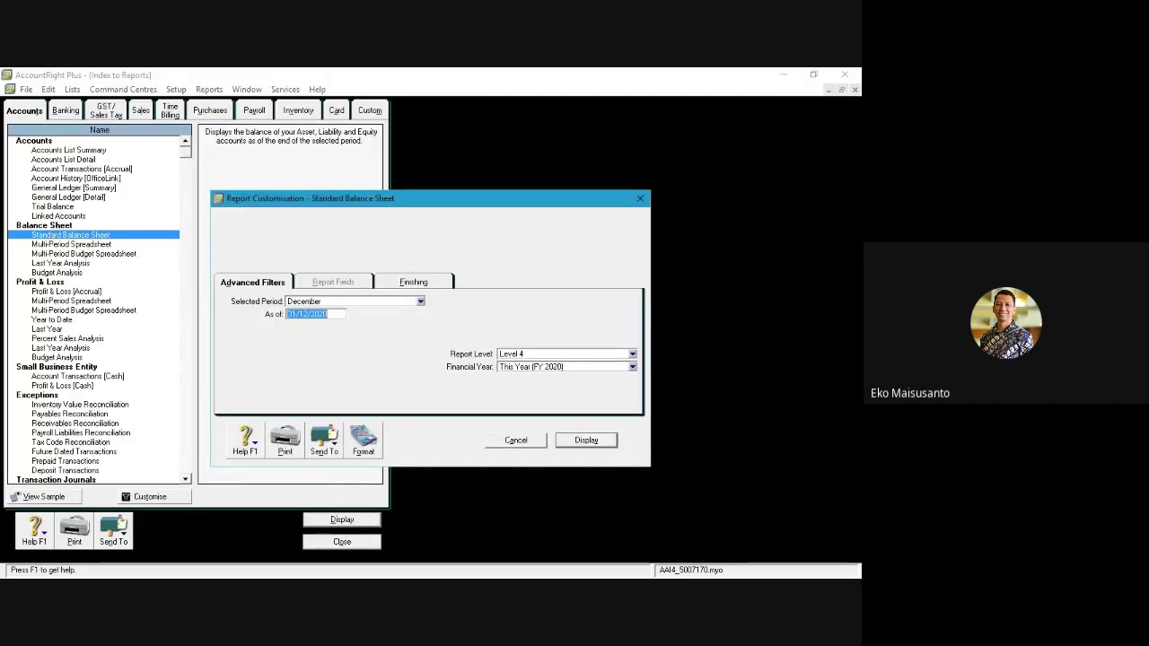
pyautogui.click(578, 440)
# Step: Review the subtotals in the balance sheet's asset, liability and equity sections, and close the report and the report index
pyautogui.scroll(-3, 478, 384)
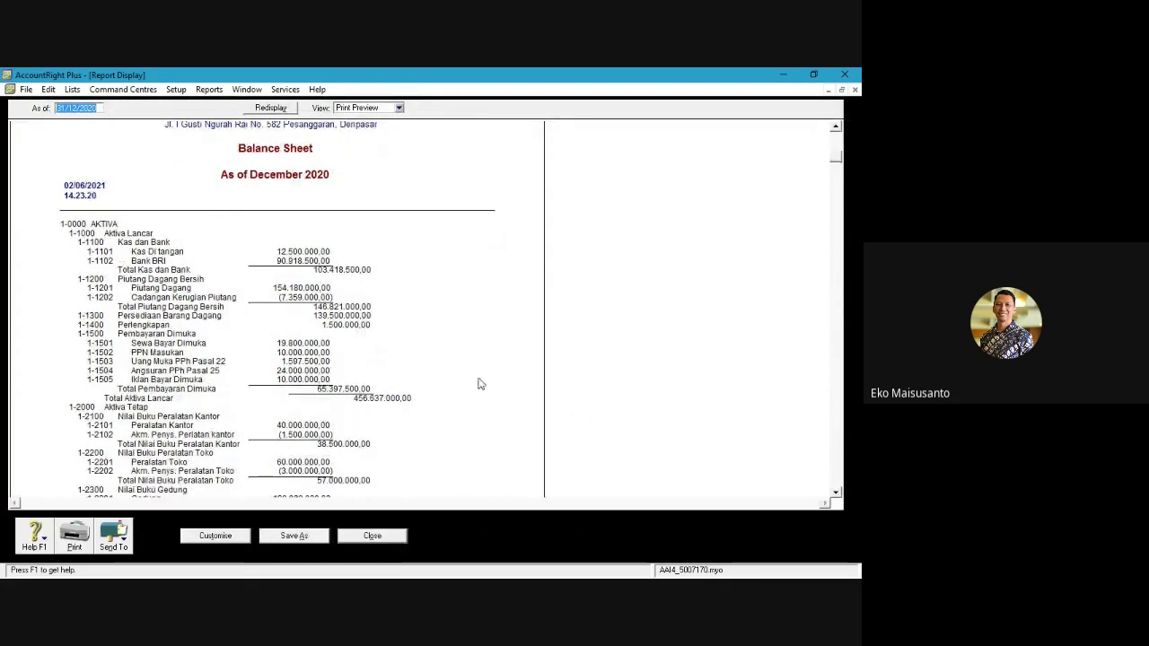
pyautogui.scroll(-2, 356, 395)
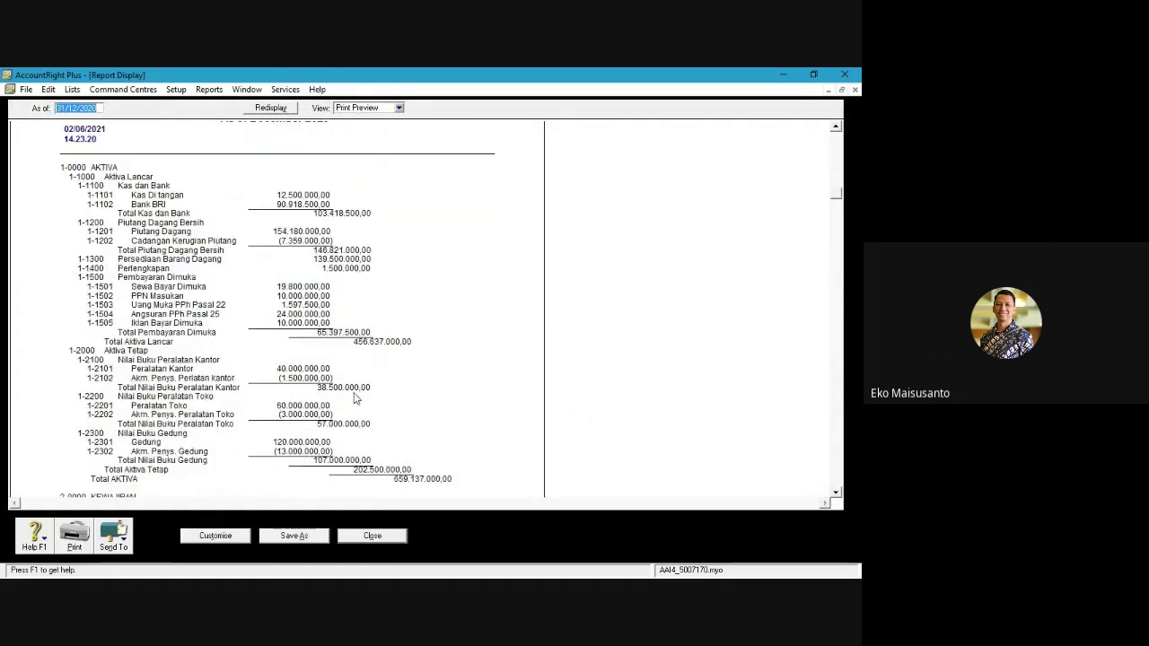
pyautogui.scroll(-3, 354, 398)
pyautogui.scroll(-12, 355, 399)
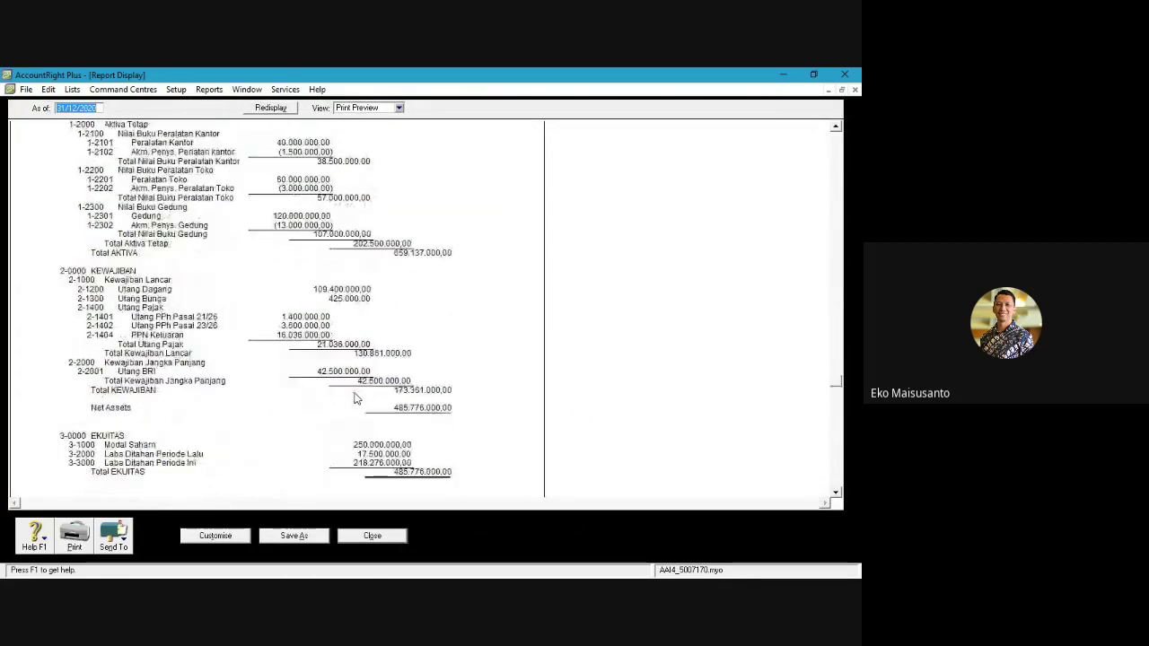
pyautogui.scroll(6, 355, 399)
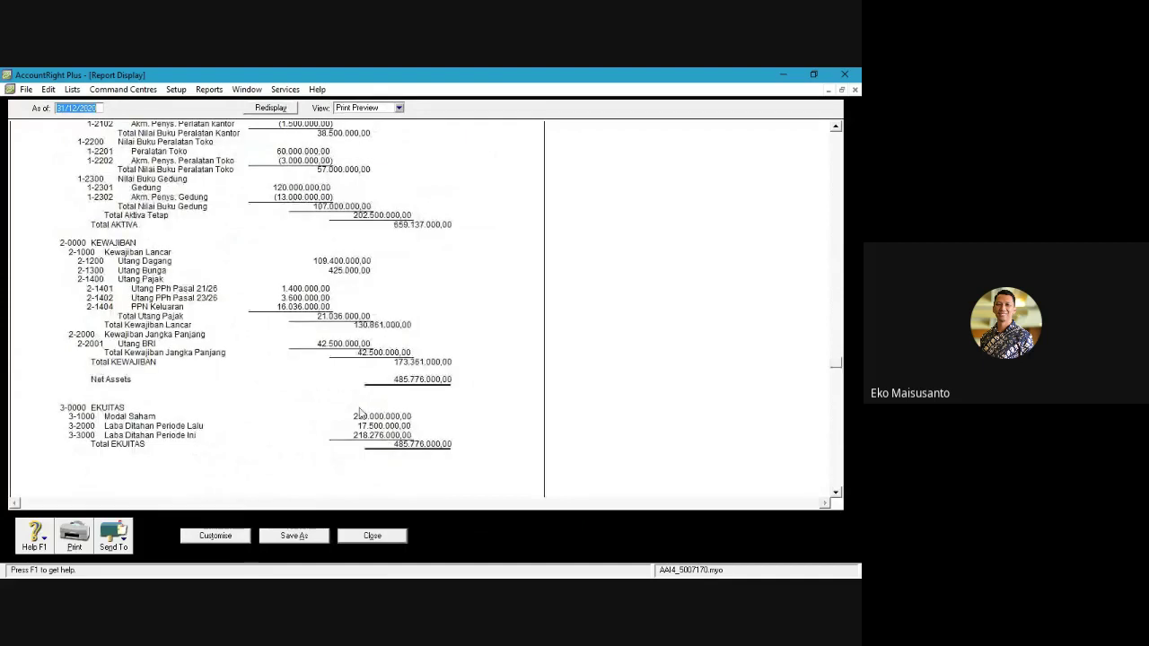
pyautogui.scroll(1, 350, 465)
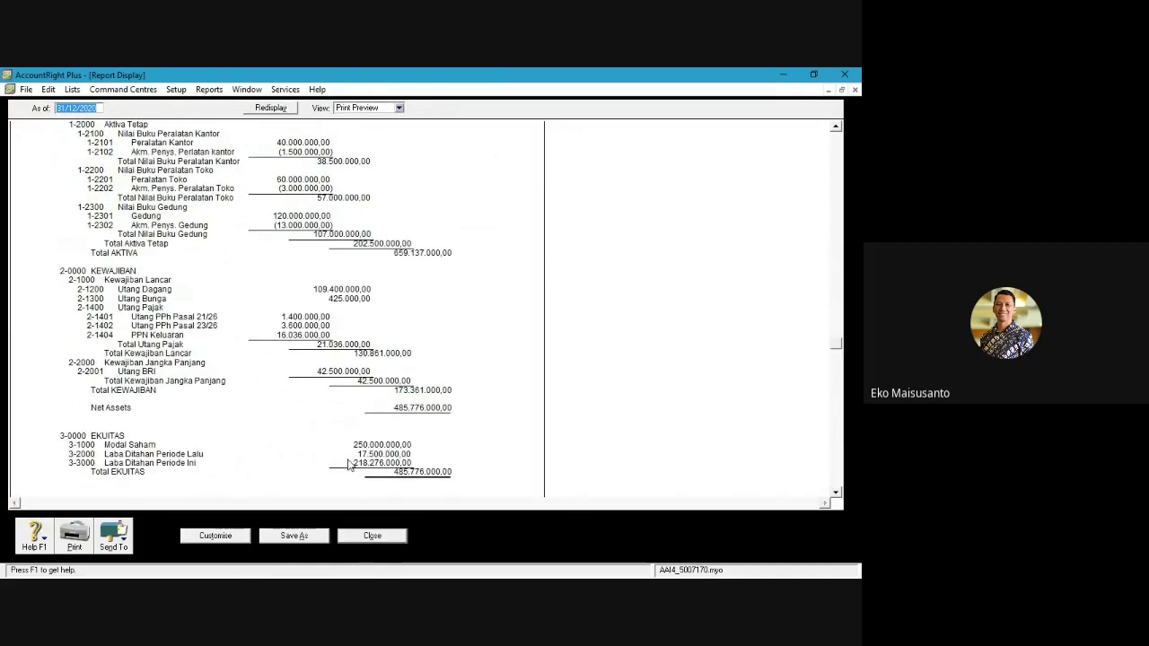
pyautogui.scroll(5, 350, 465)
pyautogui.scroll(-8, 209, 456)
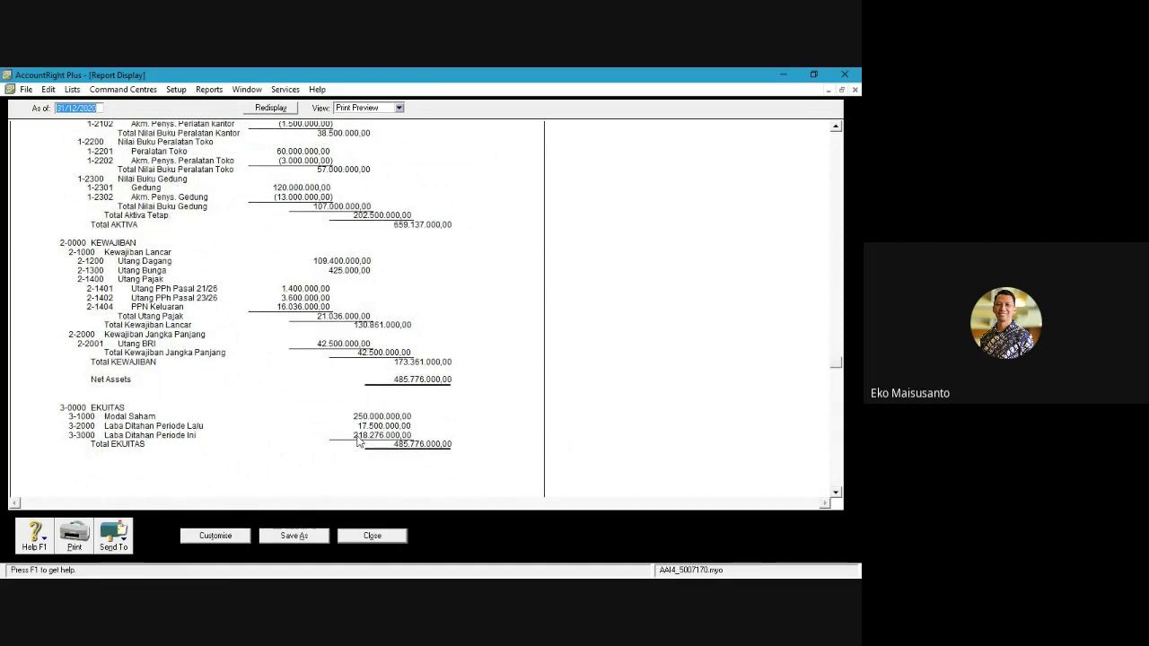
pyautogui.scroll(5, 357, 440)
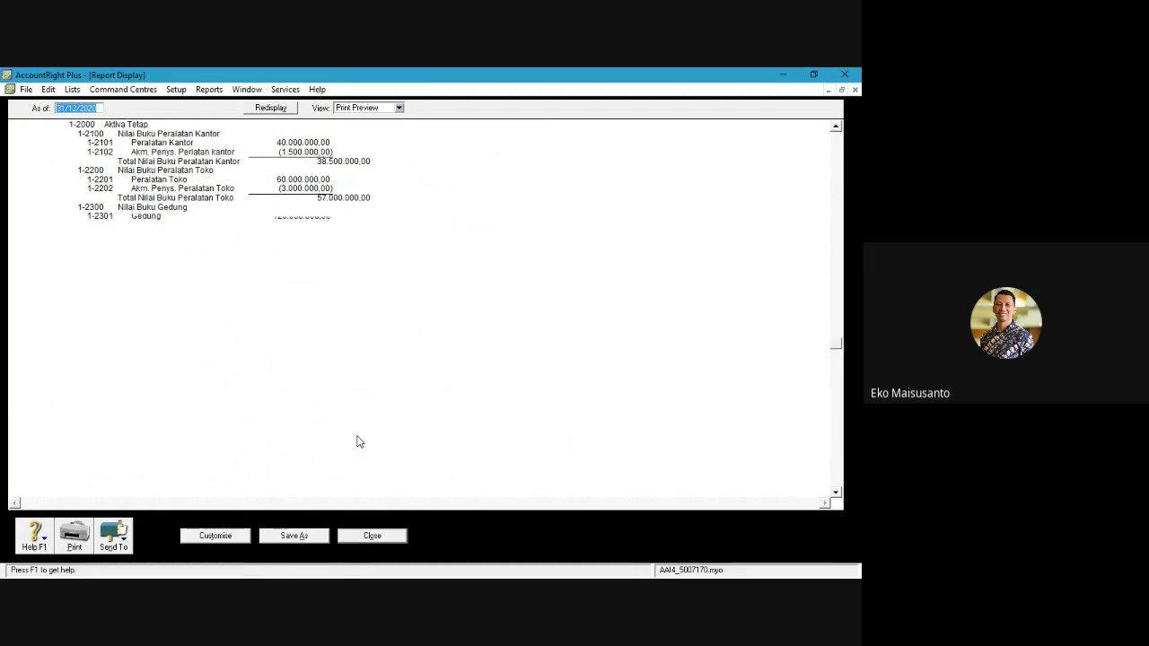
pyautogui.scroll(5, 357, 440)
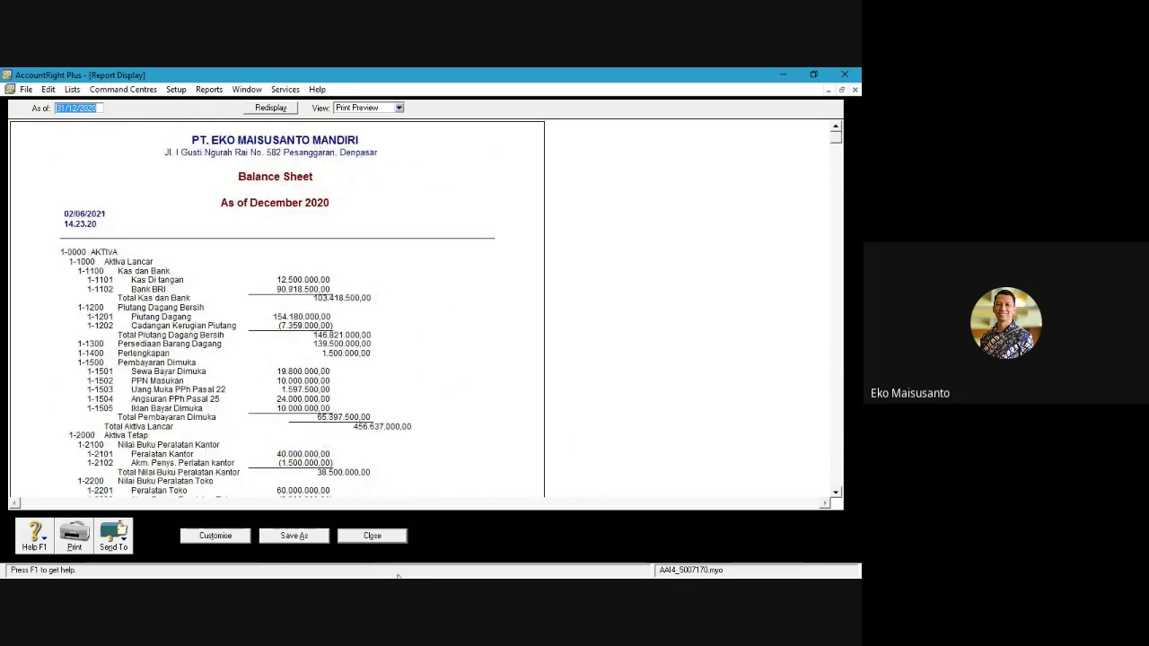
pyautogui.click(373, 536)
pyautogui.click(366, 544)
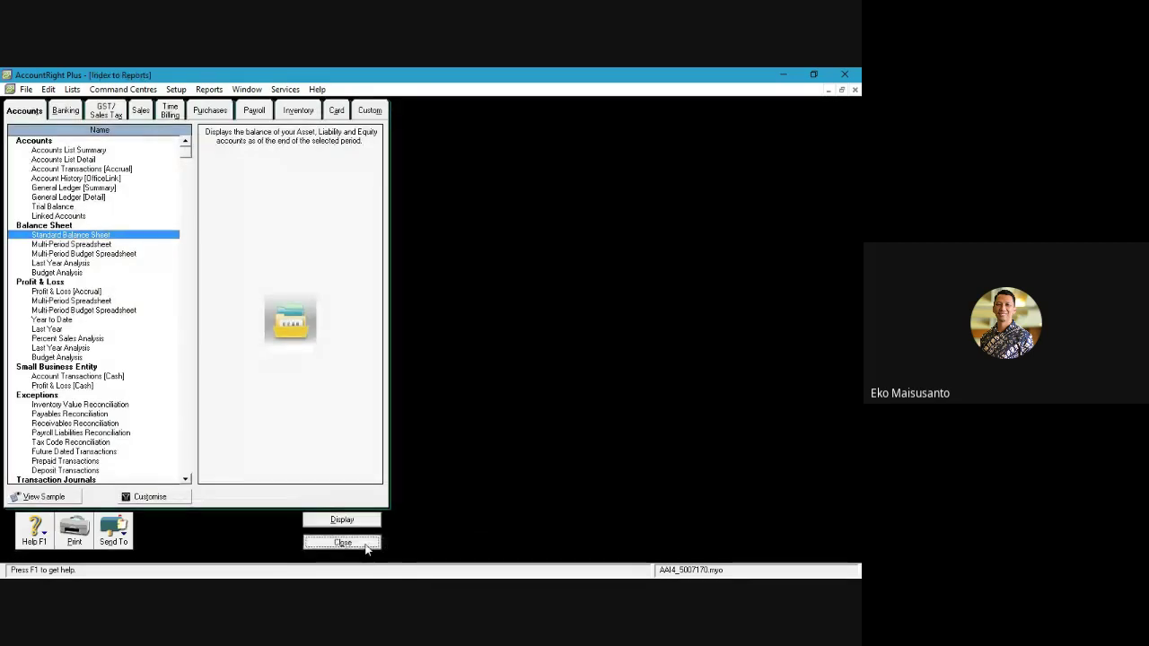